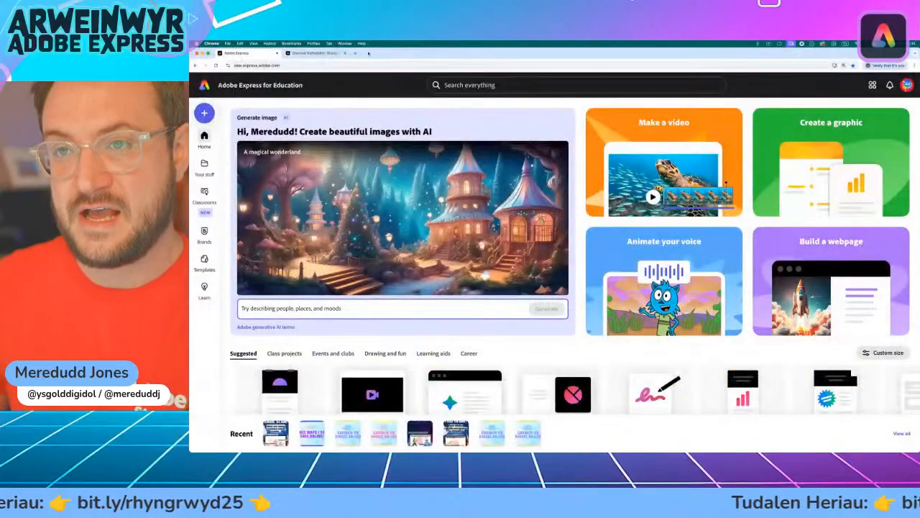
- Read the first challenge (Her 1) on the bit.ly/rhyngrwyd25 challenge page, then return to the Adobe Express home page
click(303, 53)
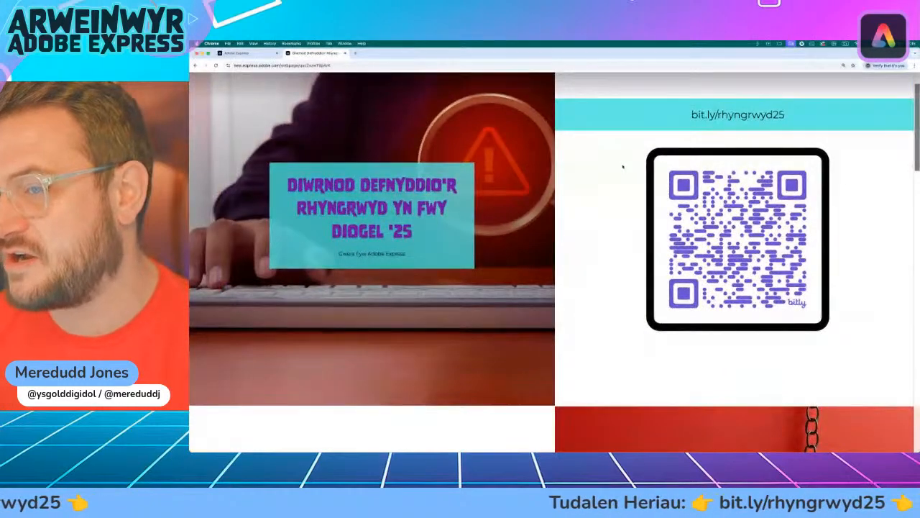
scroll(623, 167, down, 4)
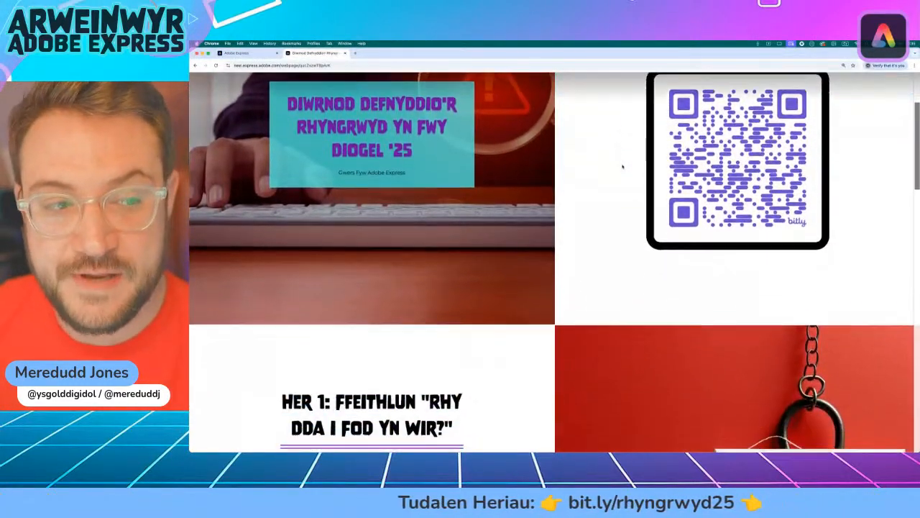
scroll(623, 167, down, 2)
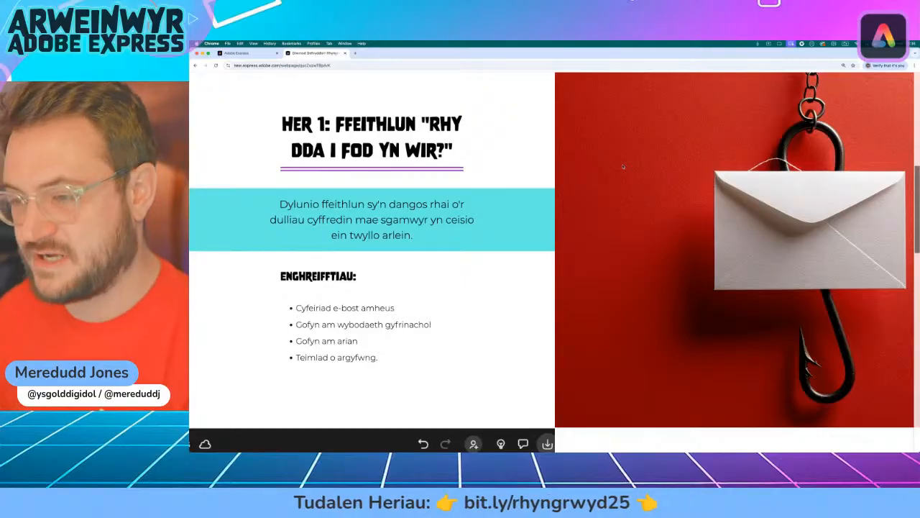
click(239, 54)
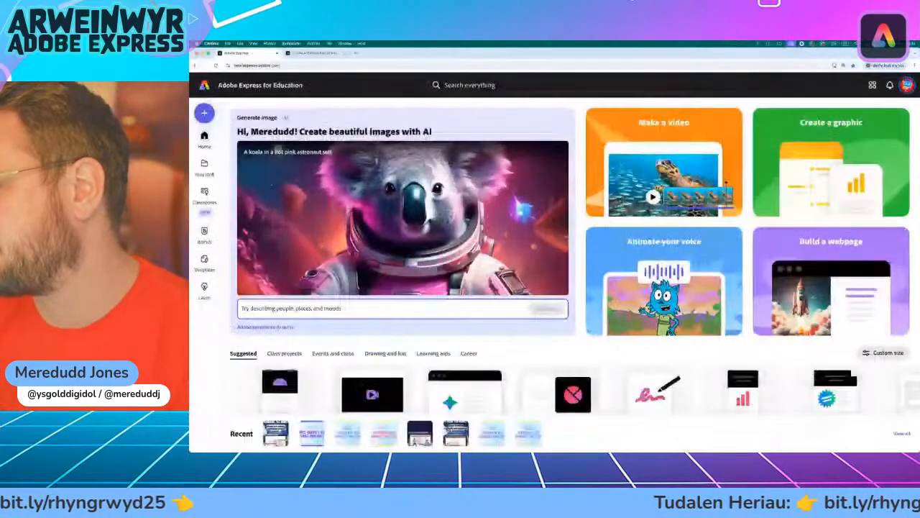
- Set the interface language to Cymraeg (Y Deyrnas Unedig) in the account settings
click(841, 176)
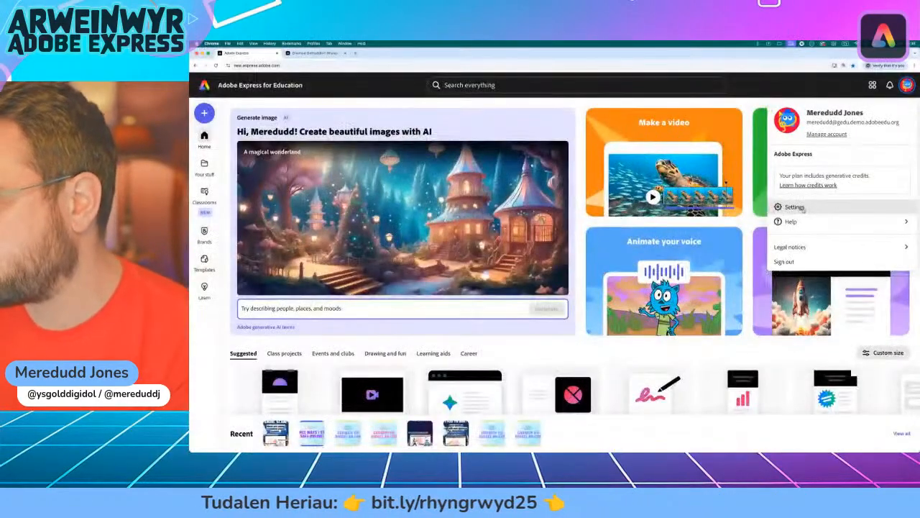
click(764, 206)
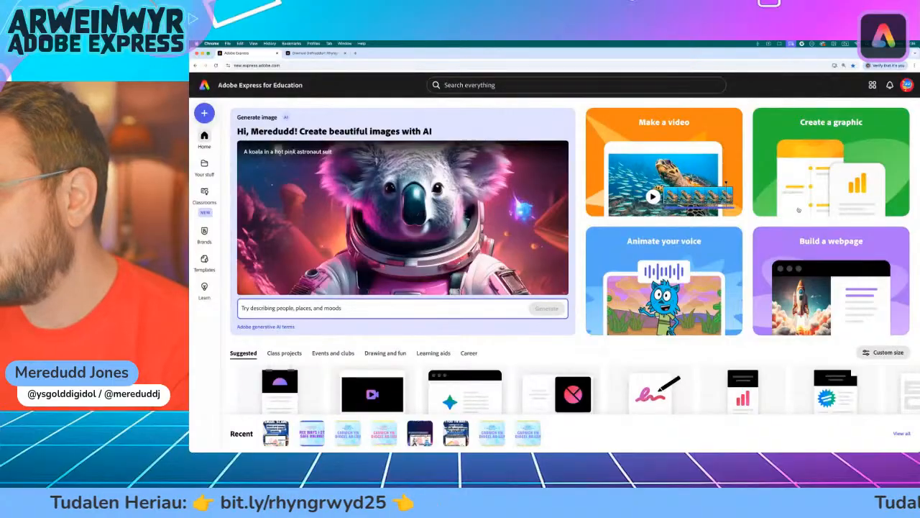
click(907, 85)
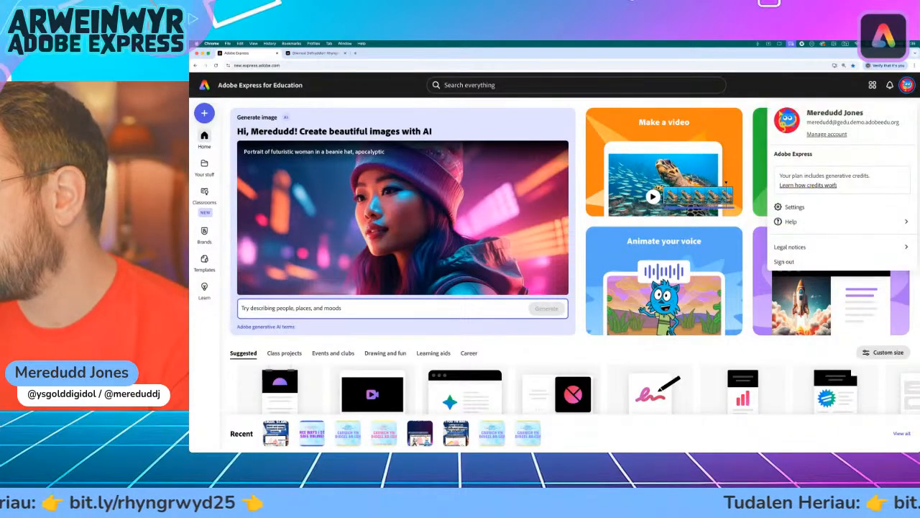
click(789, 207)
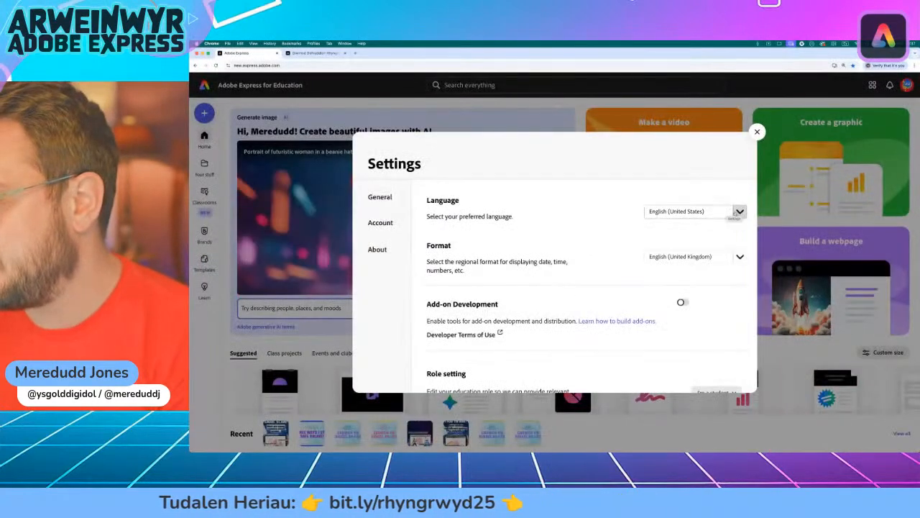
click(694, 224)
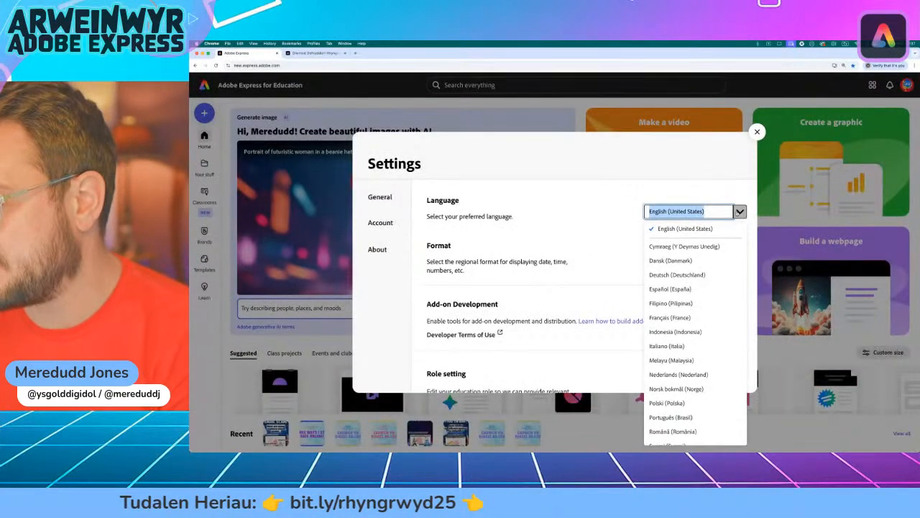
click(685, 245)
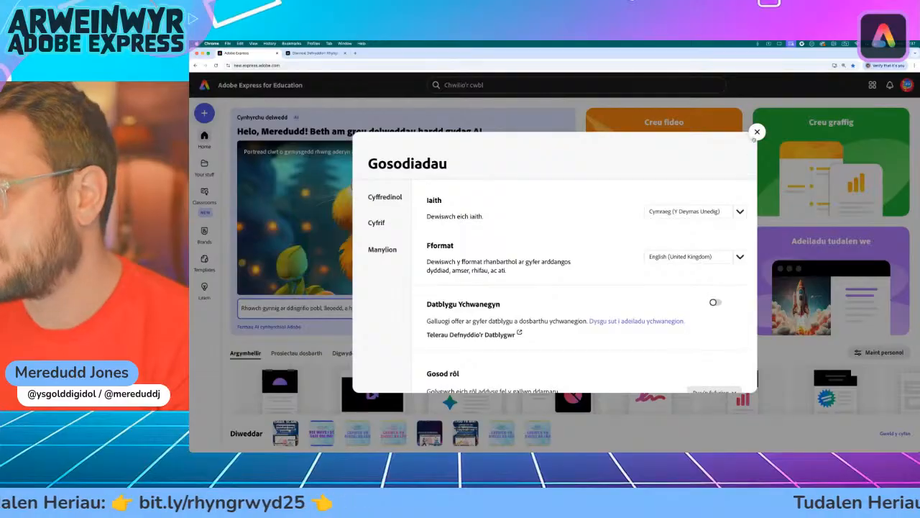
click(756, 132)
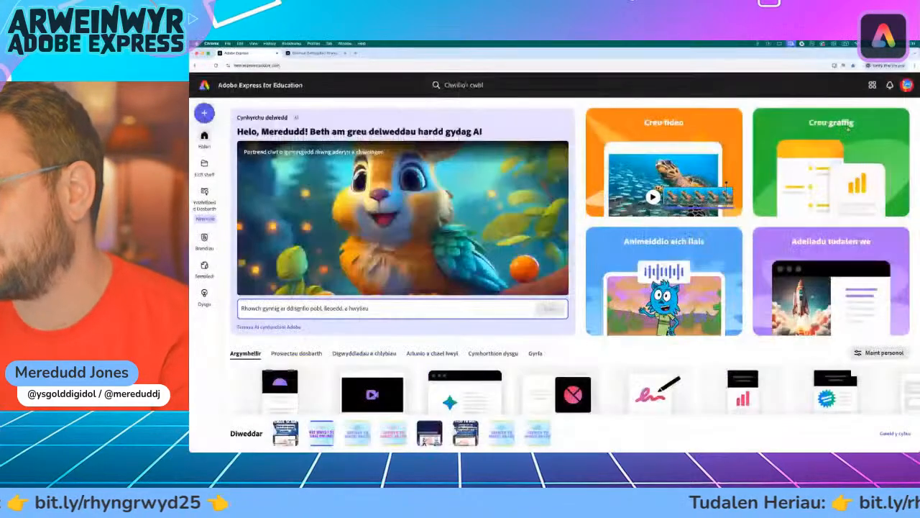
- Create a new blank portrait graphic of 11 × 17 in and dismiss the education filters tip
click(757, 152)
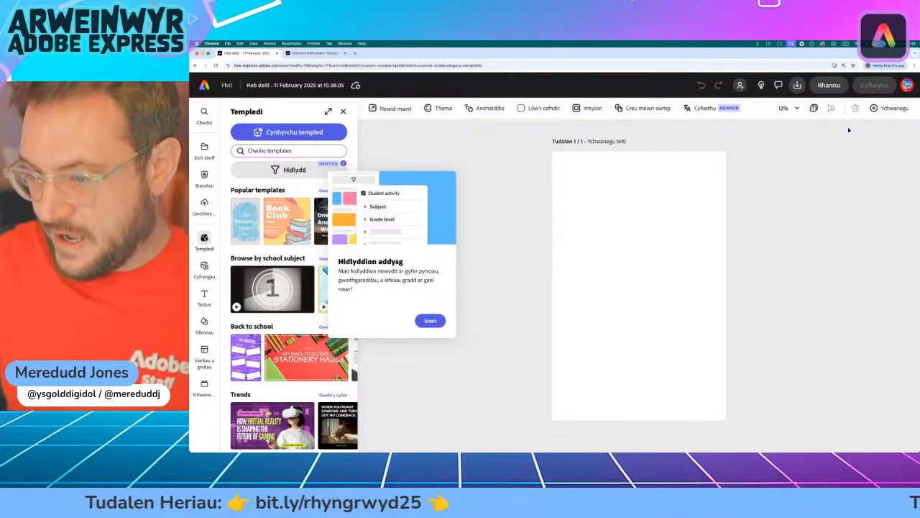
click(432, 321)
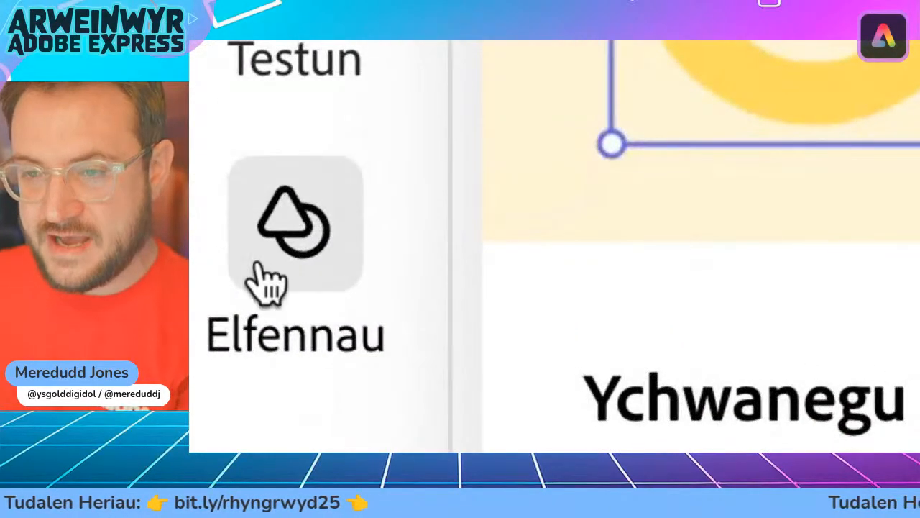
- Search the background elements (Cefndiroedd) for "digital"
click(312, 232)
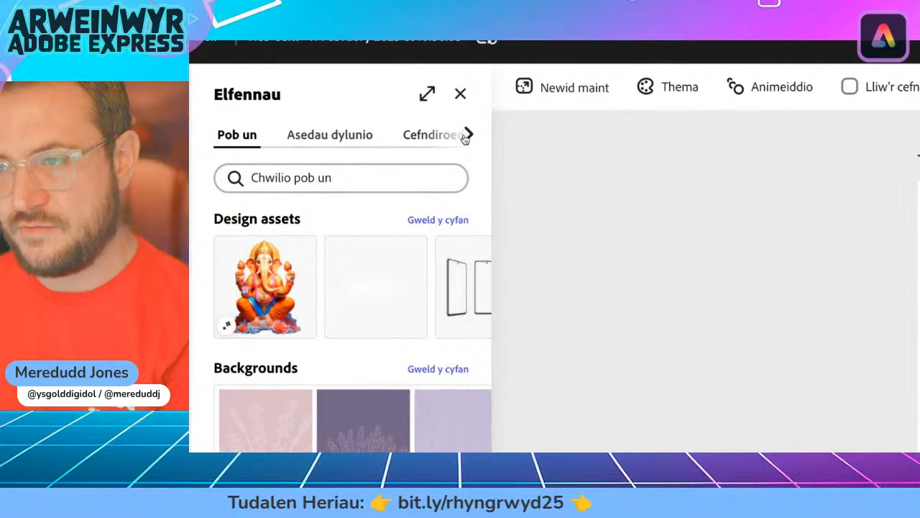
click(468, 135)
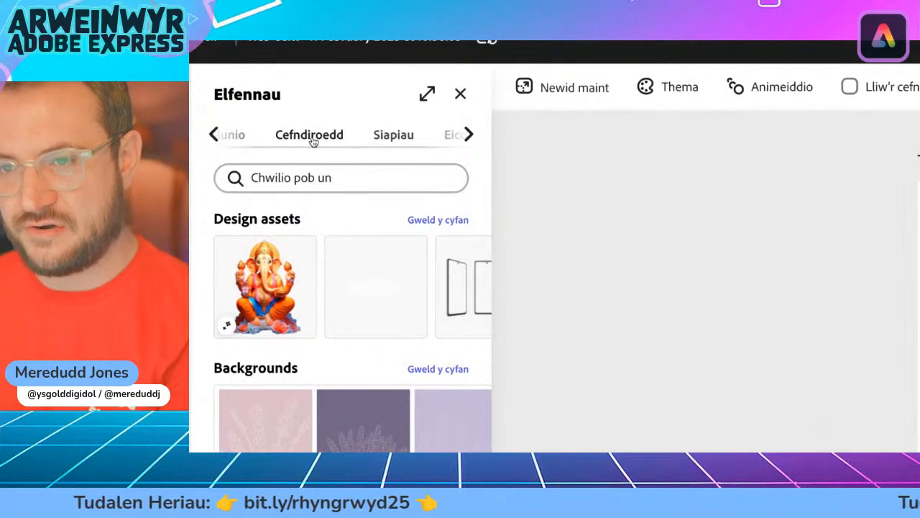
click(312, 139)
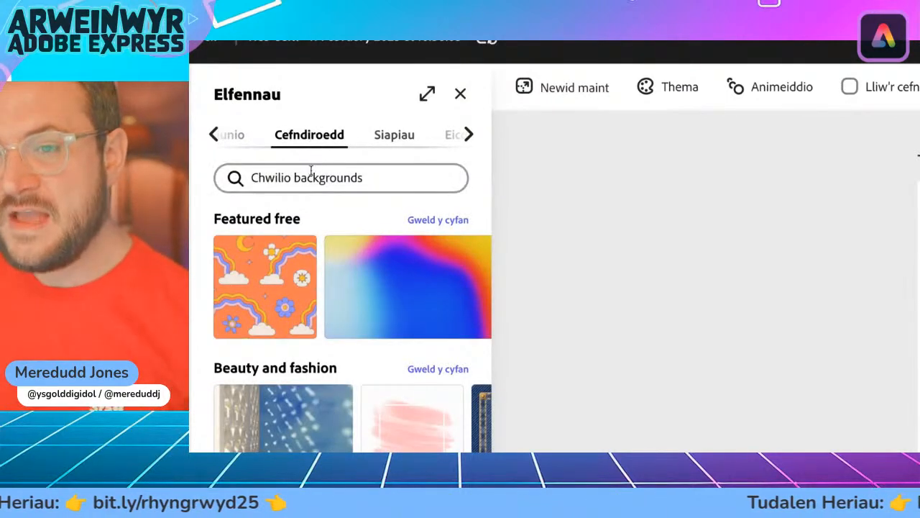
click(310, 173)
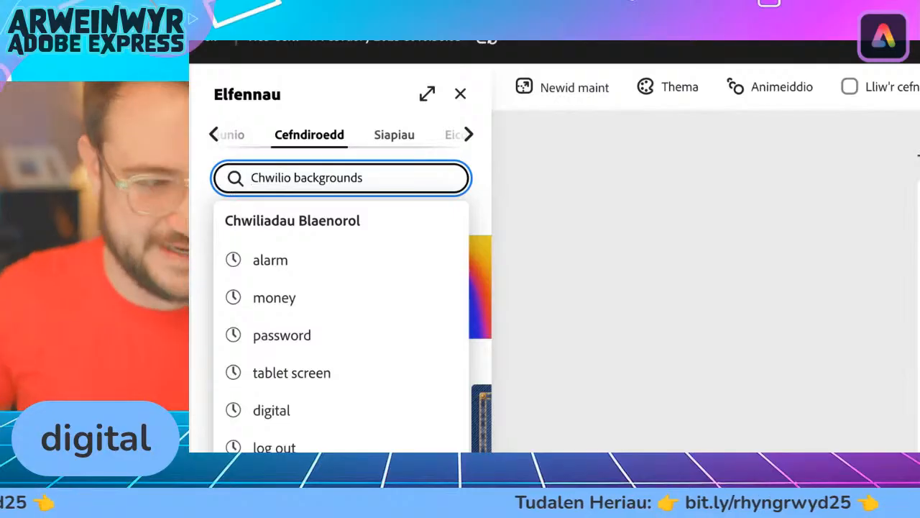
click(300, 179)
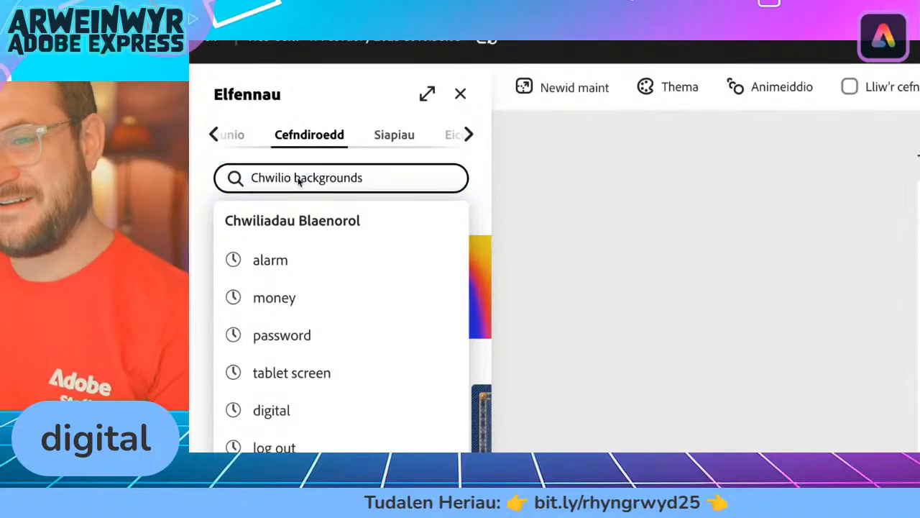
click(301, 178)
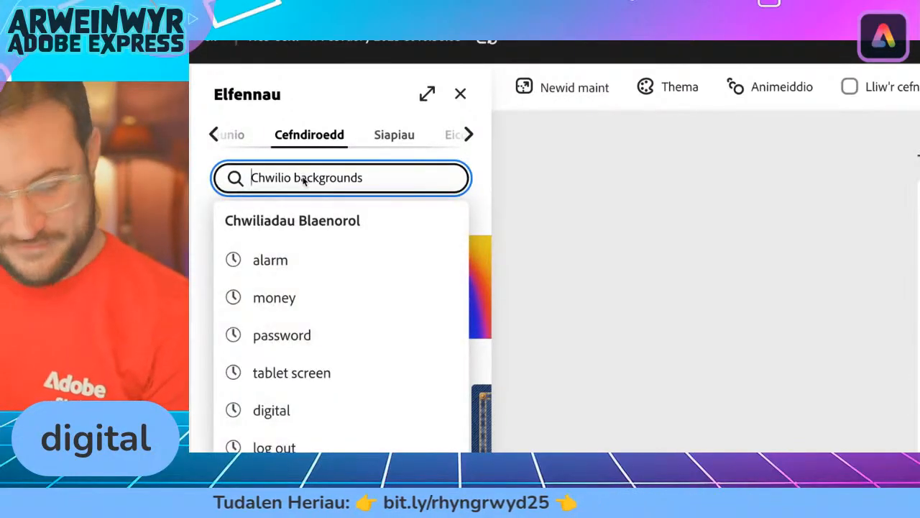
text(digita)
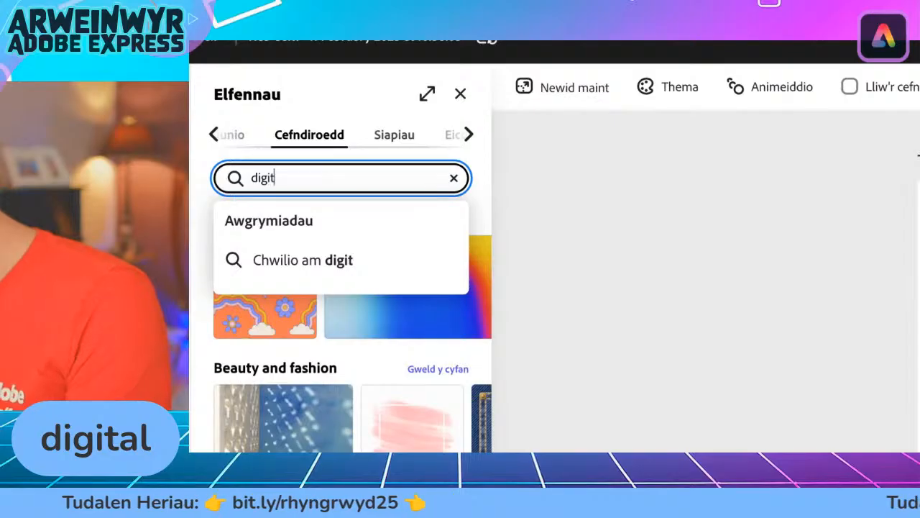
text(l)
key(Return)
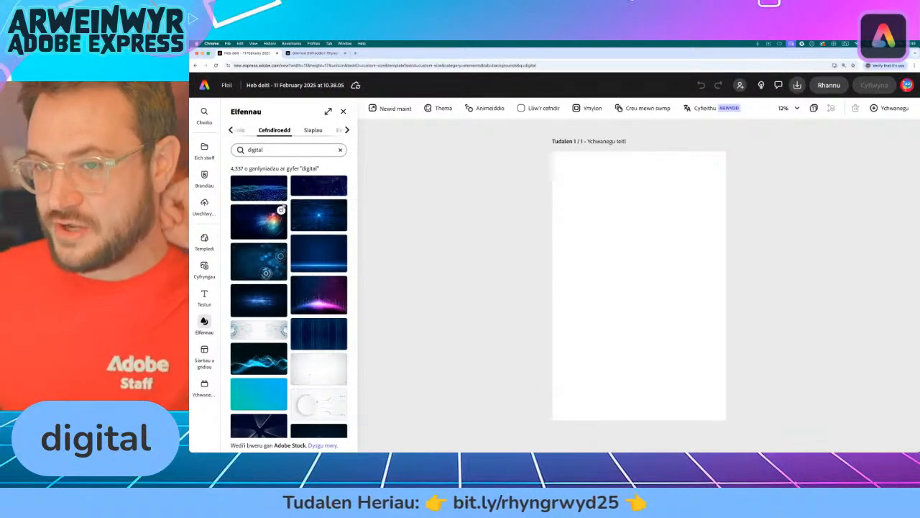
- Try several digital backgrounds on the page, including the blue particle grid, the colourful light burst, the glowing binary digits and the vertical code columns
click(271, 189)
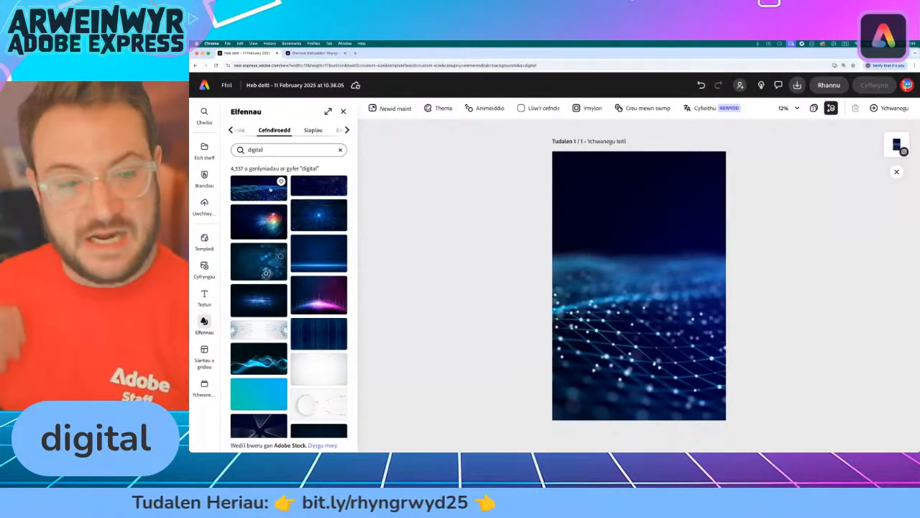
click(266, 223)
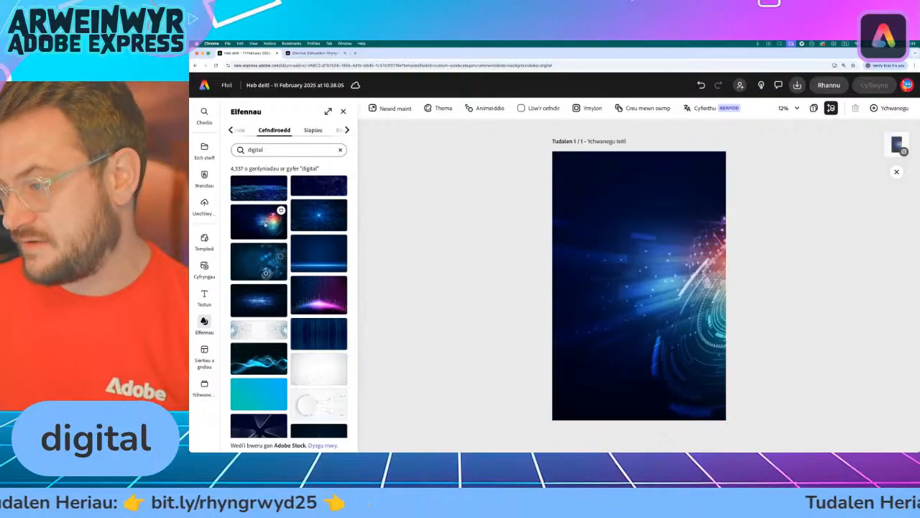
click(319, 216)
click(332, 249)
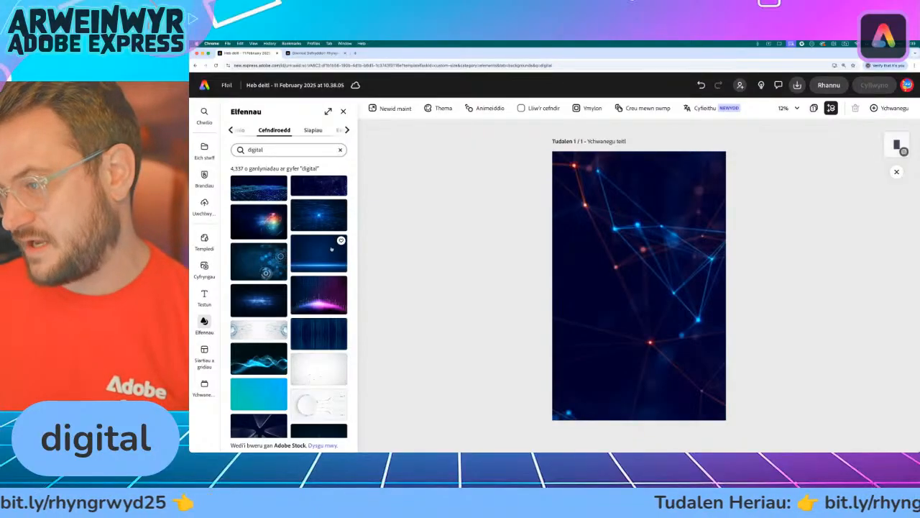
click(319, 254)
click(268, 259)
click(268, 298)
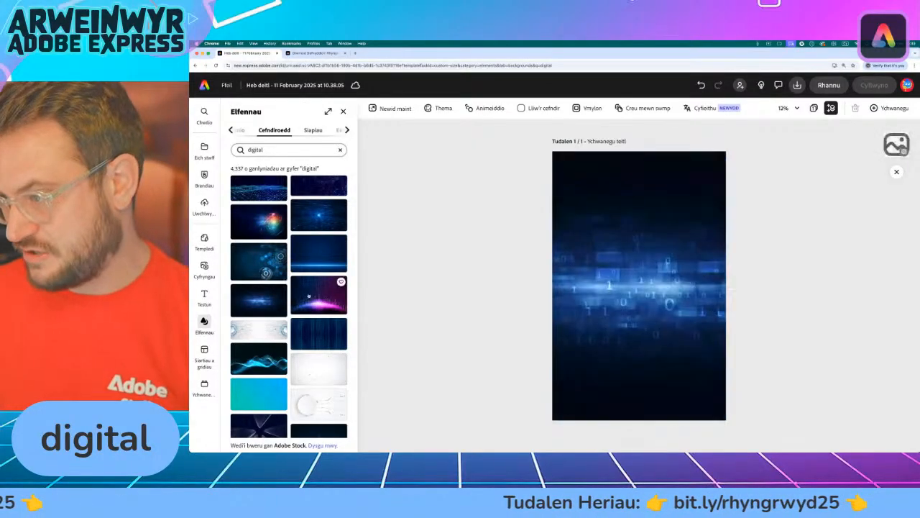
click(315, 295)
click(259, 350)
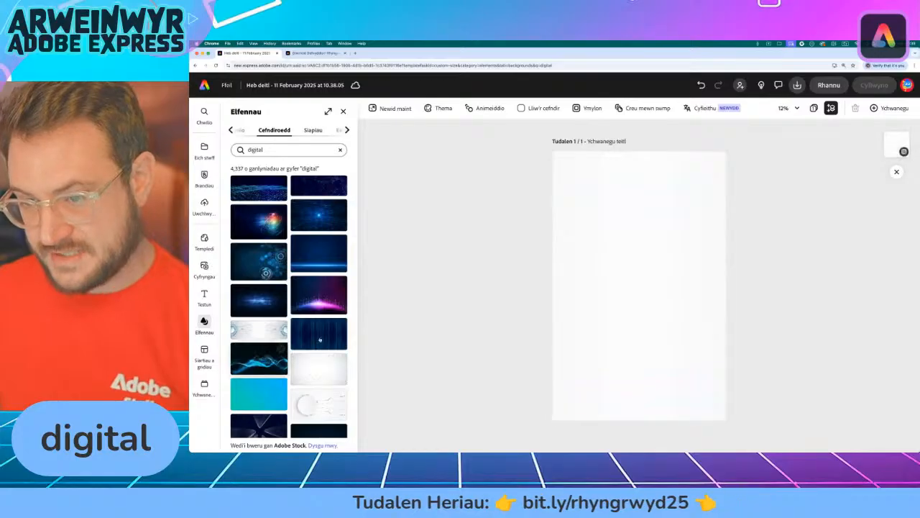
click(320, 342)
- Try more digital backgrounds on the page, including the white wireframe towers, the dotted blue wave and the pink-and-blue network lines
scroll(242, 314, down, 3)
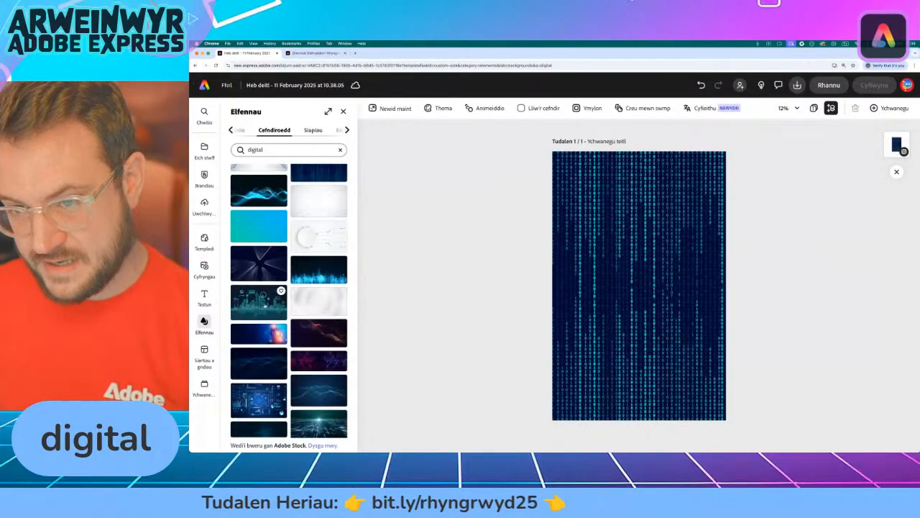
click(265, 306)
click(258, 268)
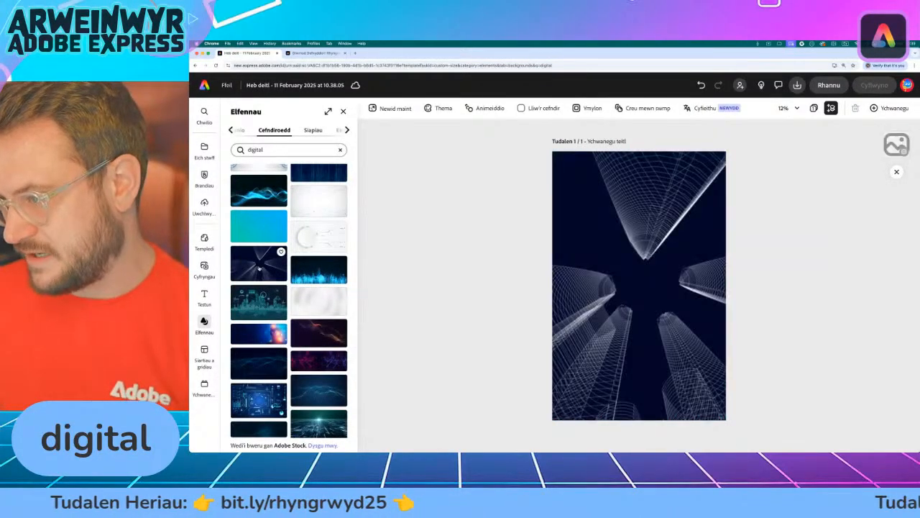
click(264, 338)
click(272, 356)
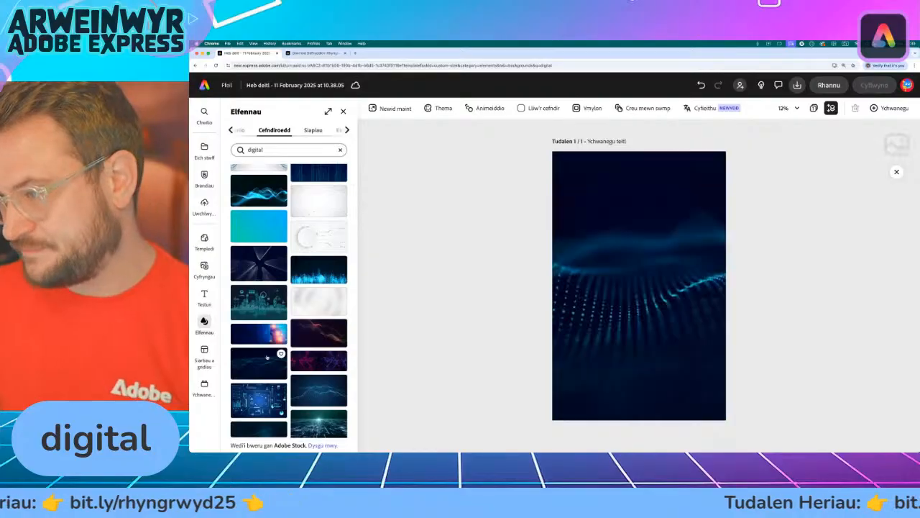
click(320, 334)
click(324, 360)
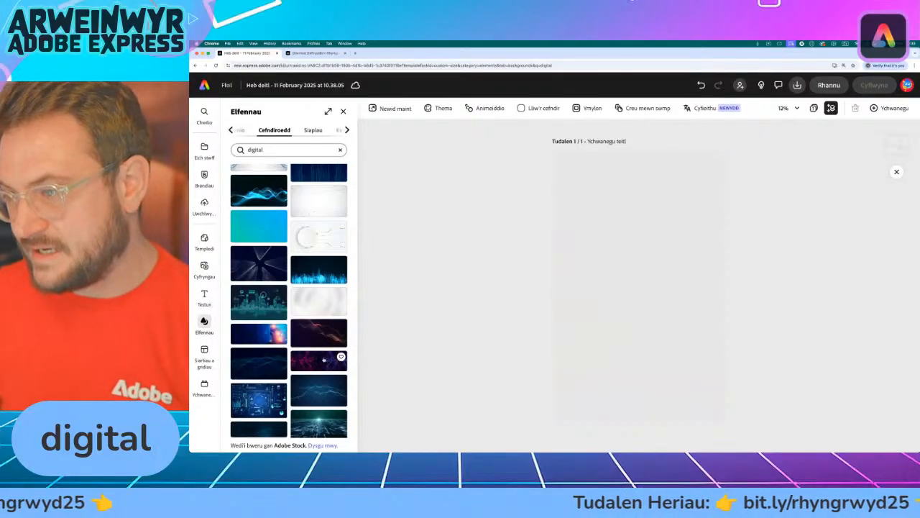
- Compare the blue tech-line and particle-wave backgrounds, and apply the dark blue one with the glowing circular digital platform along its lower edge
scroll(319, 373, down, 4)
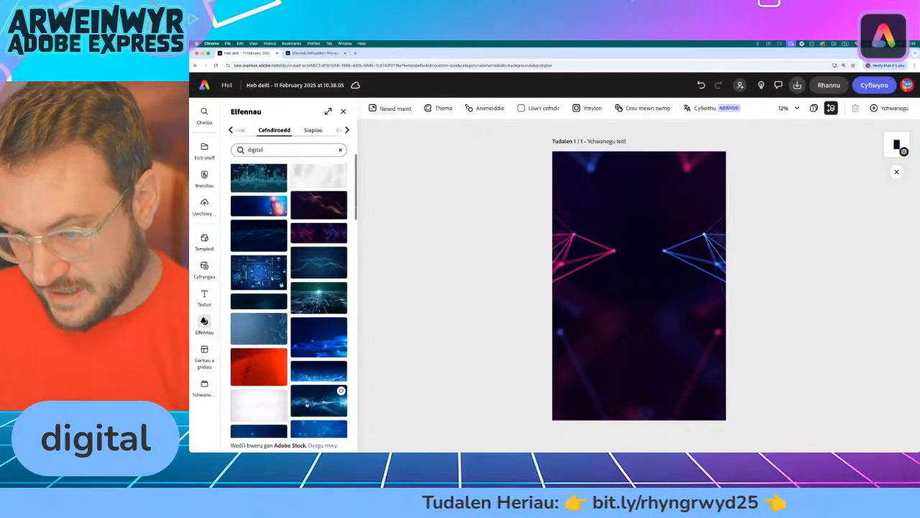
click(315, 350)
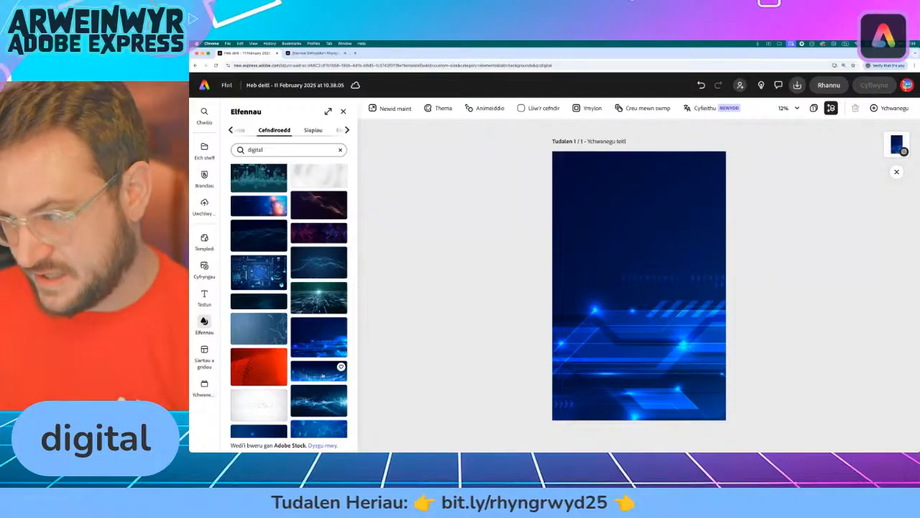
click(323, 374)
scroll(324, 387, down, 1)
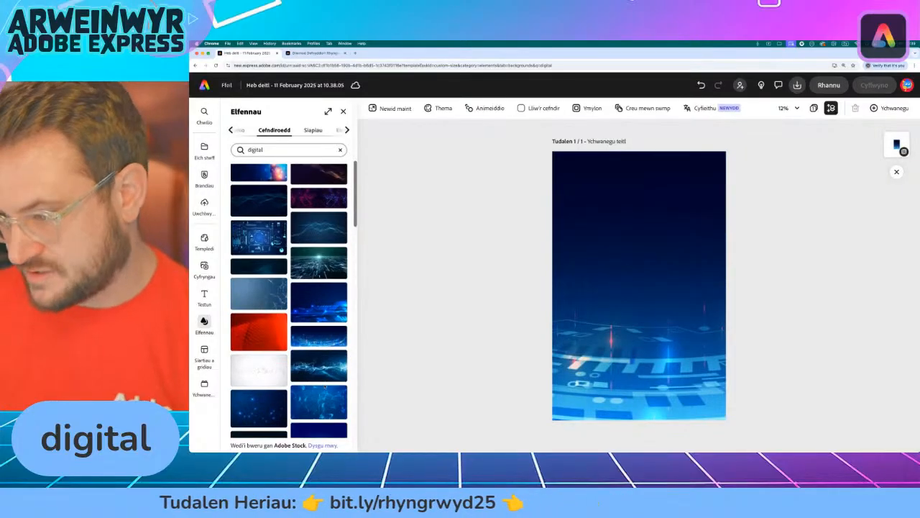
click(316, 366)
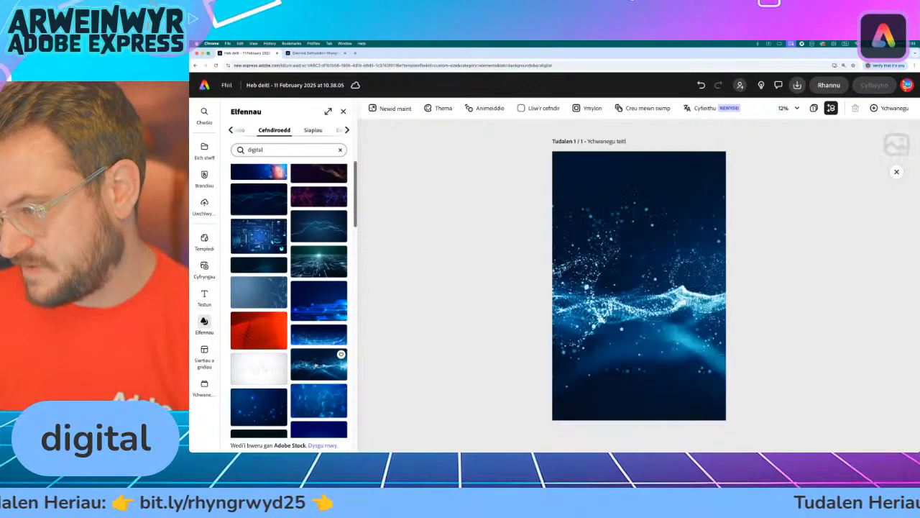
click(314, 334)
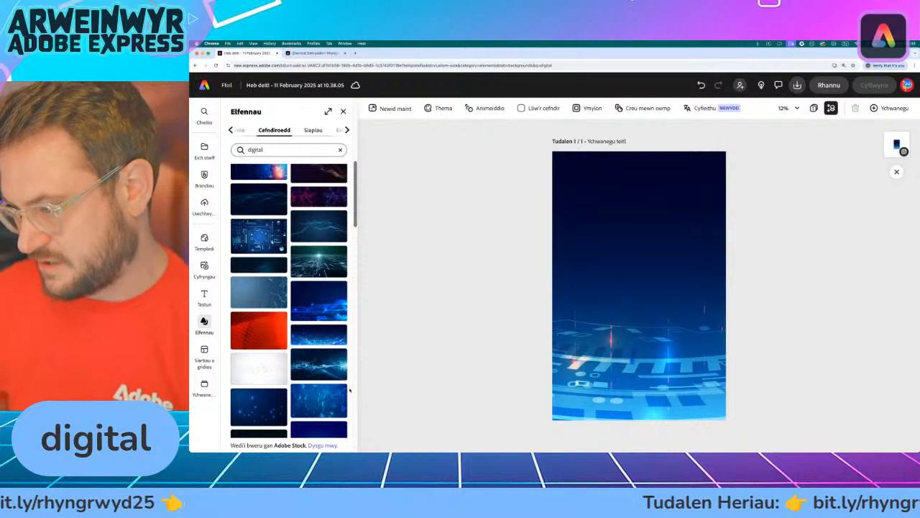
- Apply the dark blue background with glowing connected cyan nodes from the digital results, and look through the other options
scroll(339, 402, down, 2)
scroll(338, 402, down, 5)
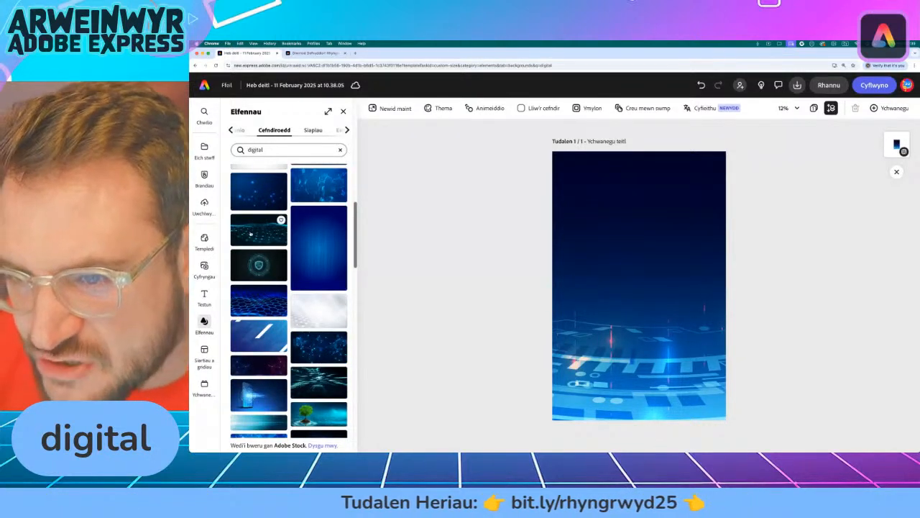
scroll(252, 234, down, 2)
click(328, 289)
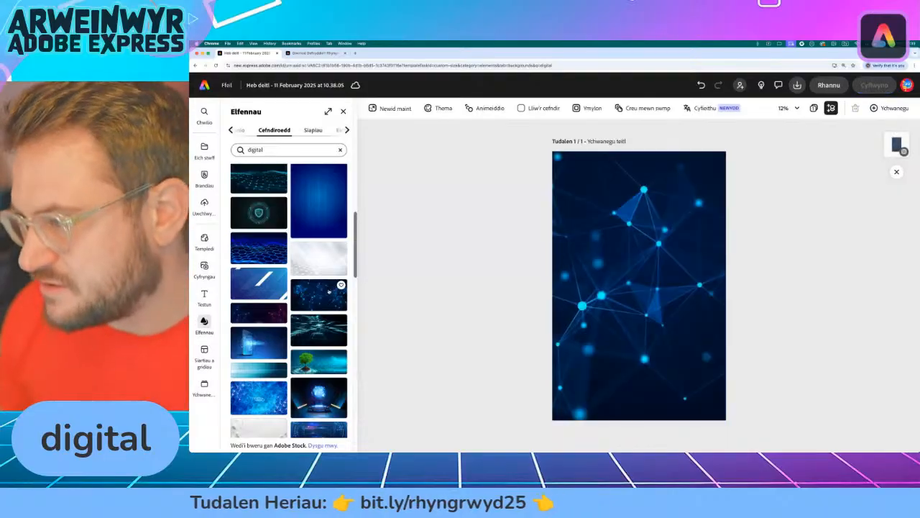
scroll(288, 288, down, 4)
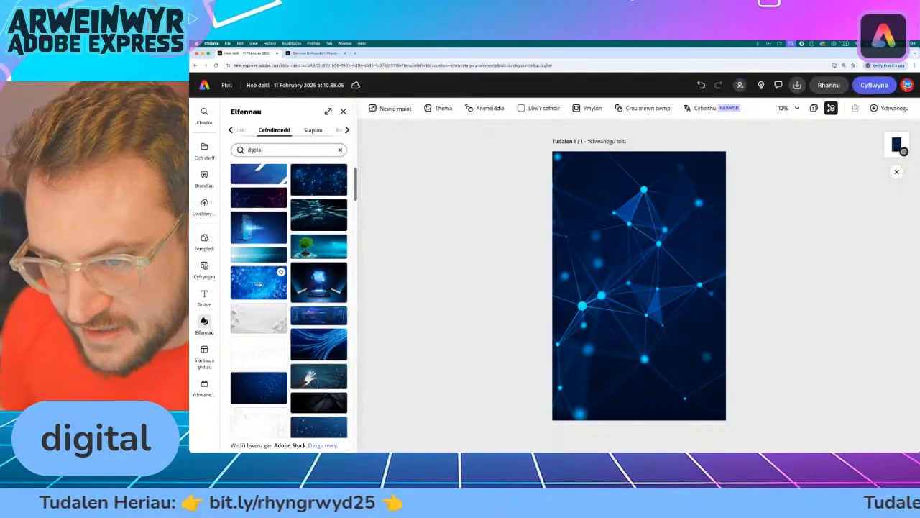
scroll(280, 287, up, 4)
scroll(304, 300, up, 5)
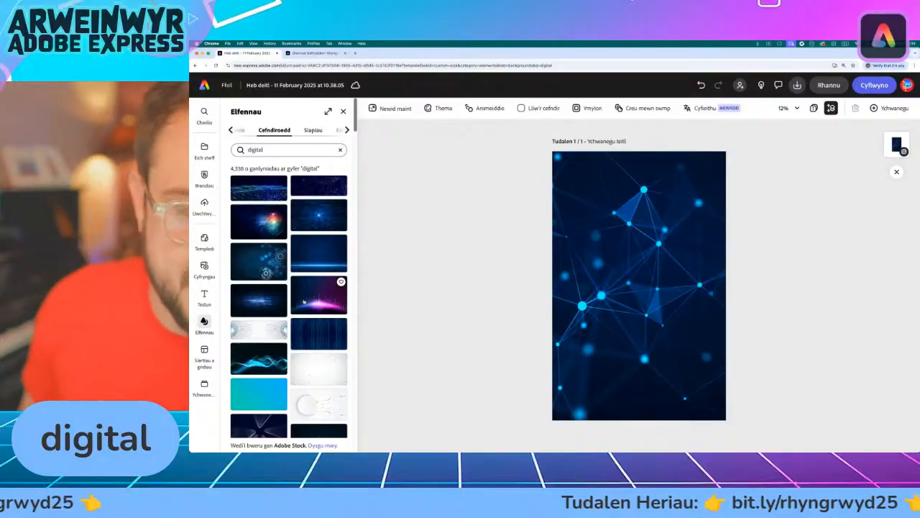
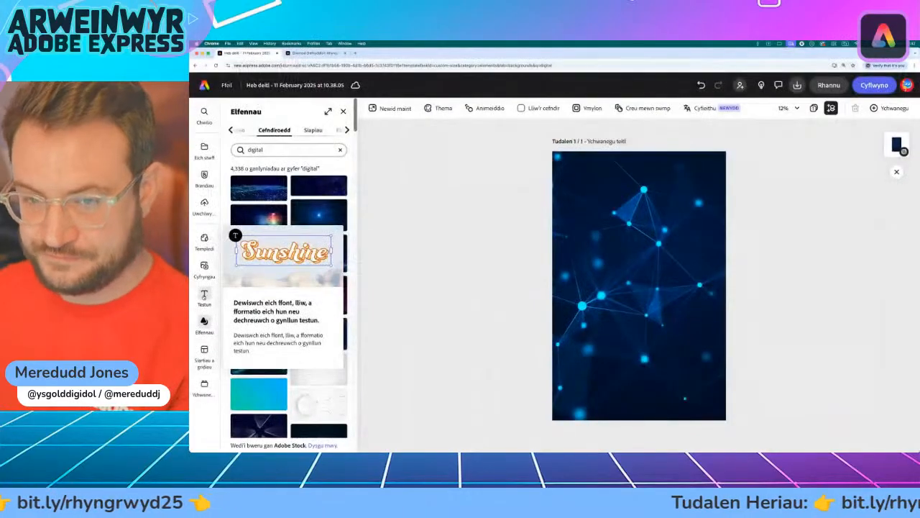
- Add a text box to the page reading "Rhy dda i fod yn wir?"
click(204, 296)
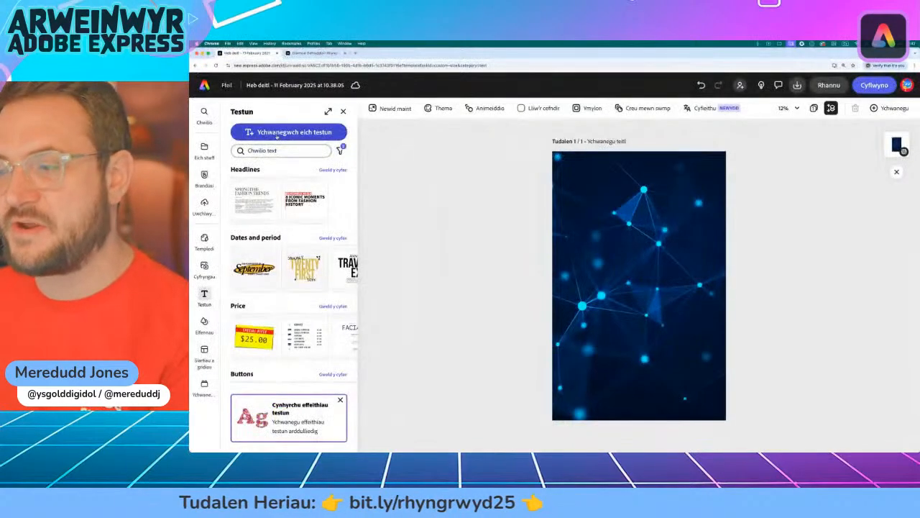
click(367, 168)
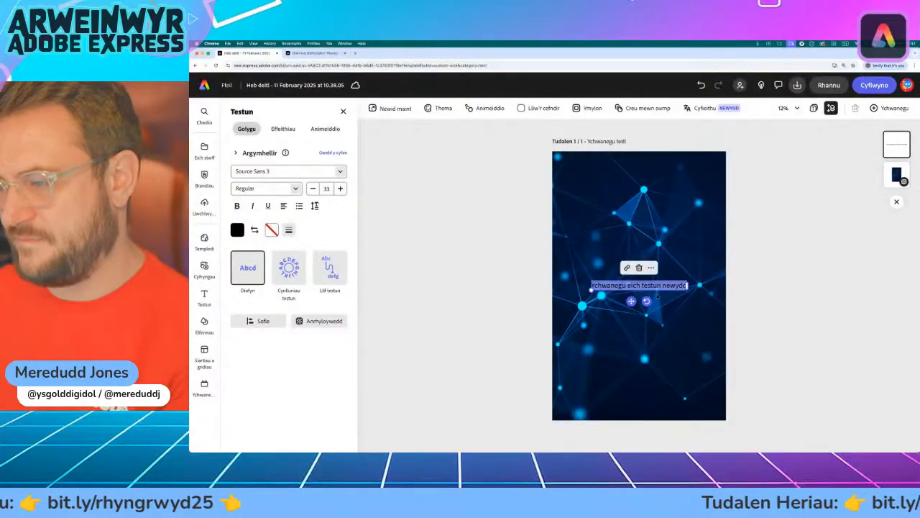
key(BackSpace)
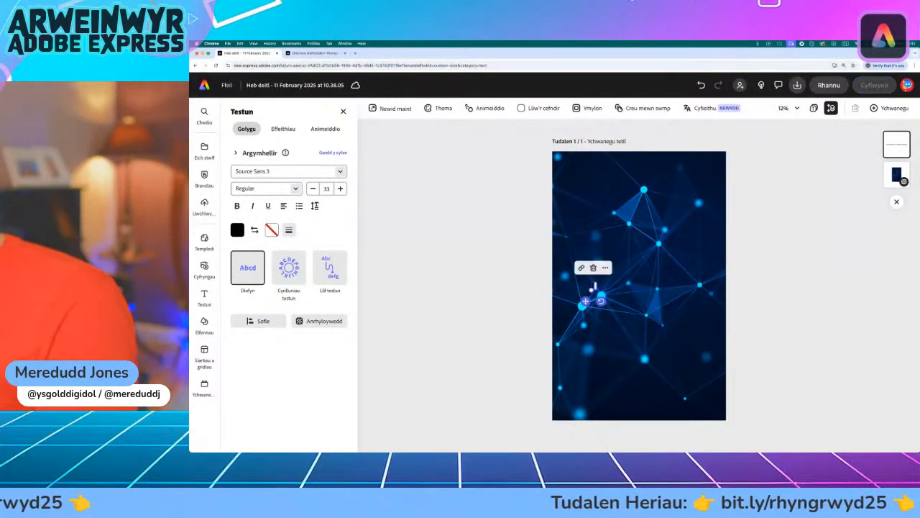
text(Rhy)
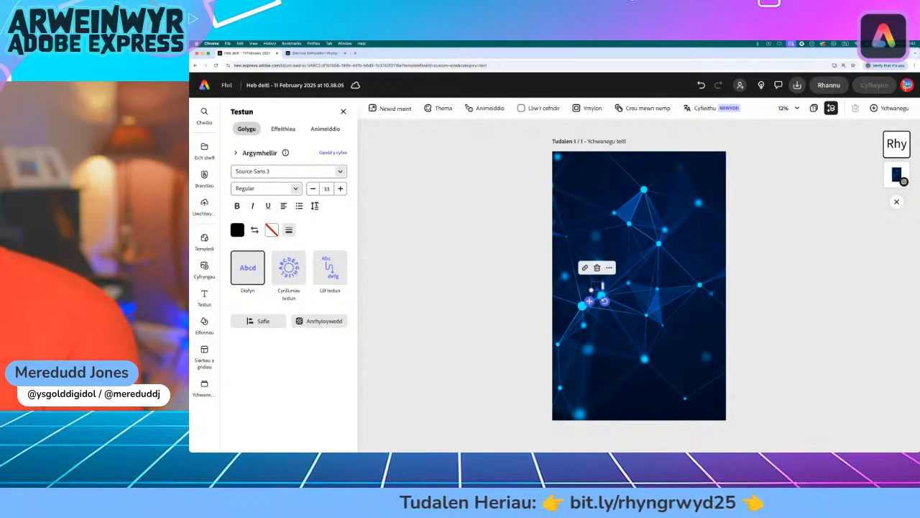
text( dda i fod yn)
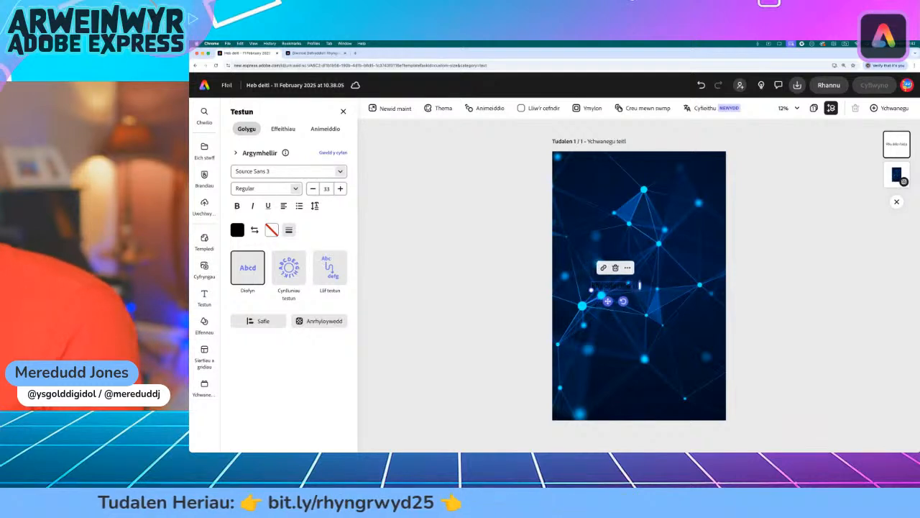
text( w)
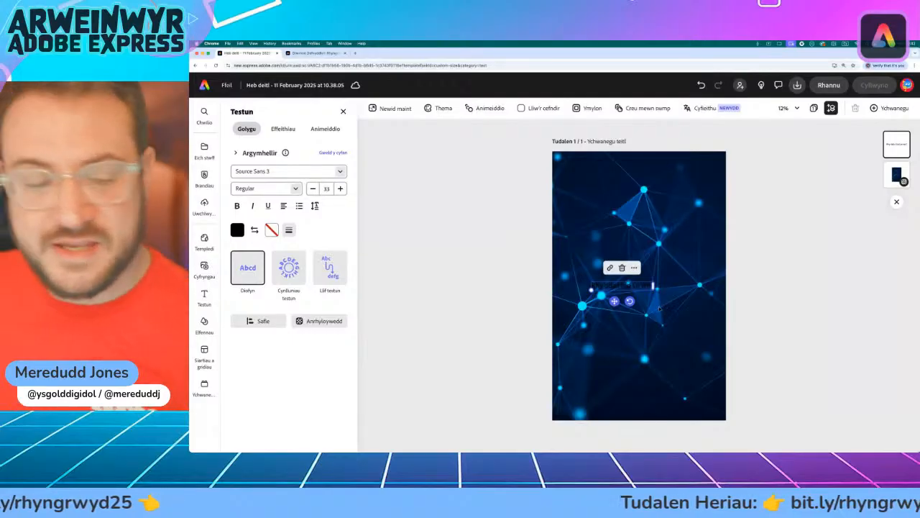
text(?)
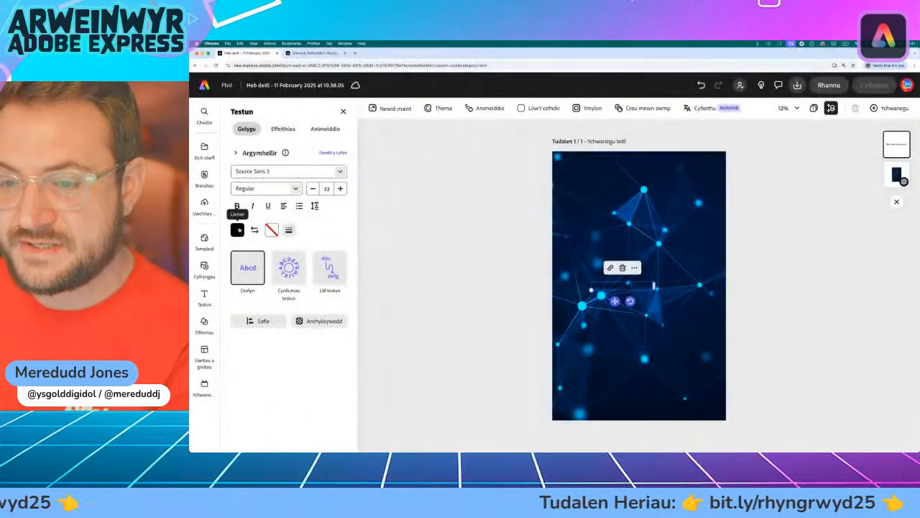
- Set the fill colour of the "Rhy dda i fod yn wir?" text to white
click(371, 298)
click(282, 213)
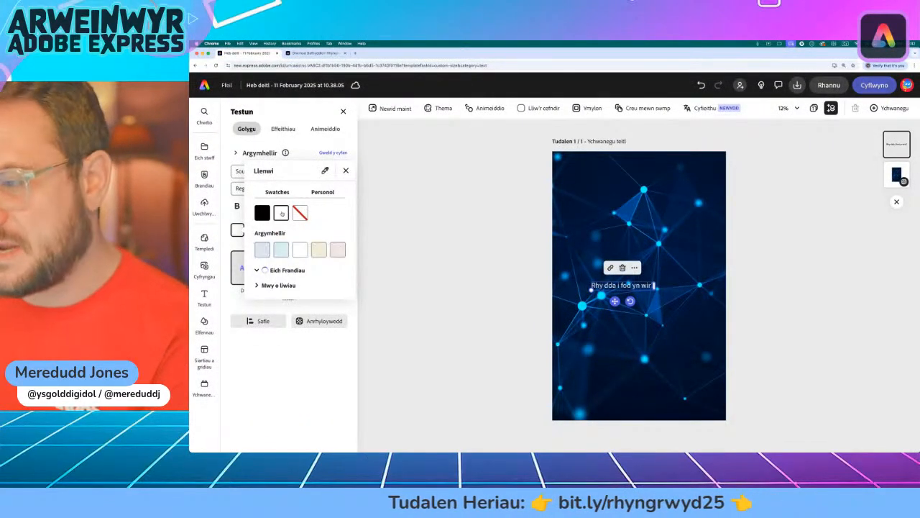
click(348, 171)
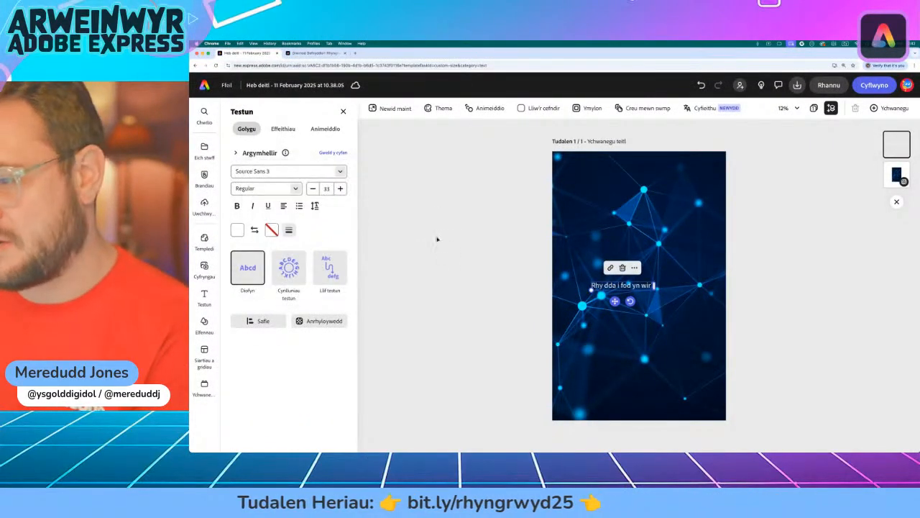
click(480, 251)
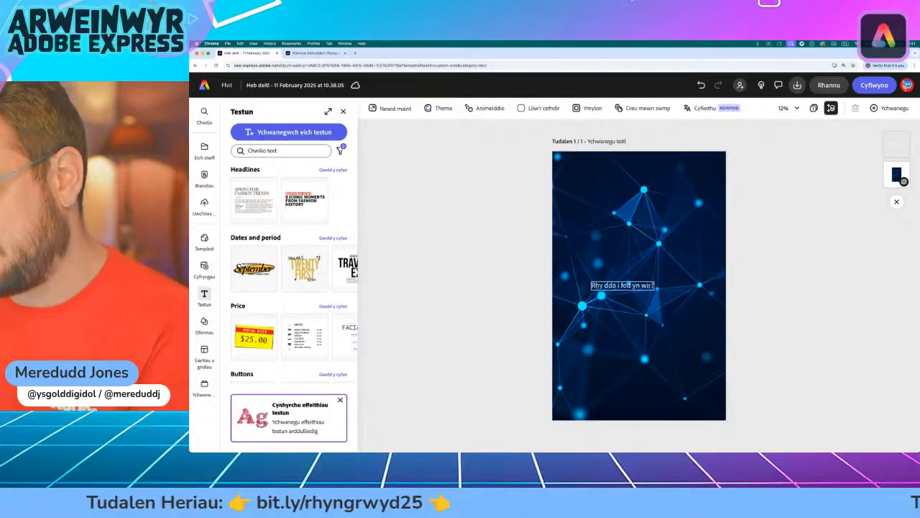
- Move the title text to the page's upper left corner and apply the Deinamig (dynamic) text layout
click(633, 284)
drag(632, 285, 609, 169)
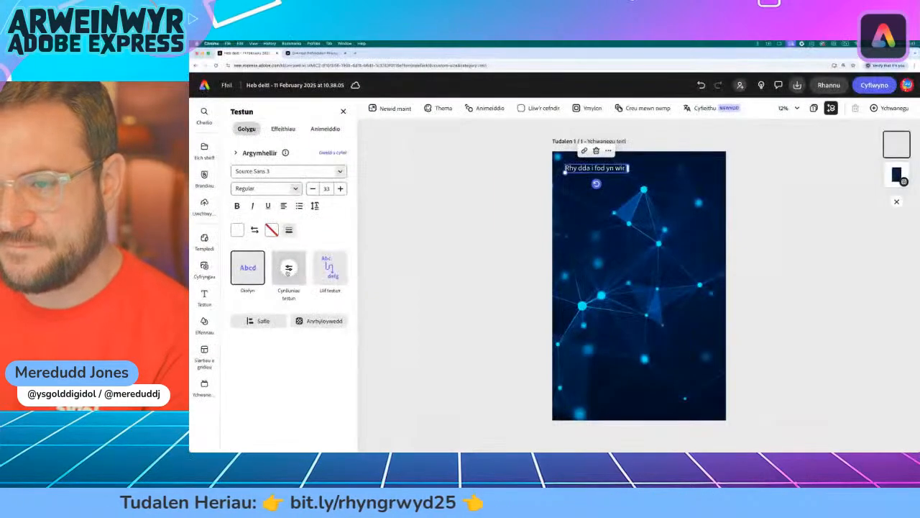
click(359, 211)
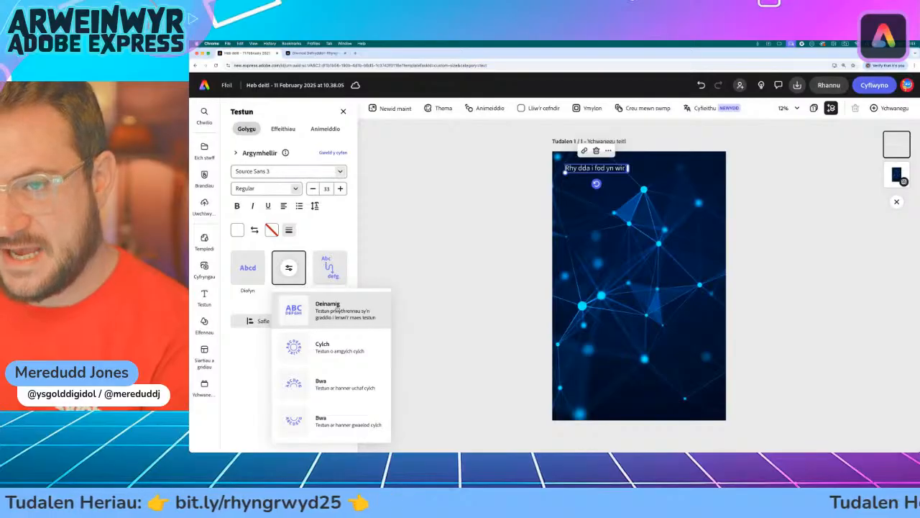
click(336, 307)
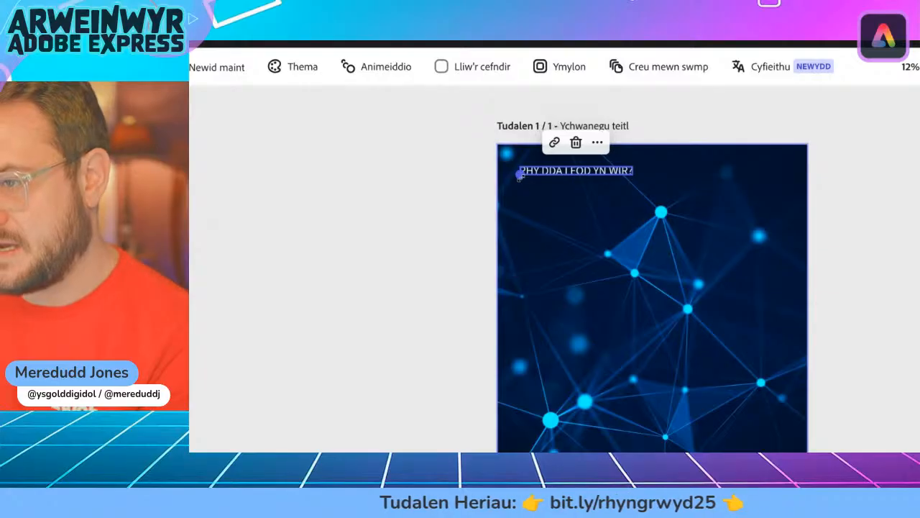
- Enlarge the title over two lines and position it to span nearly the full page width along the upper edge
drag(520, 177, 476, 234)
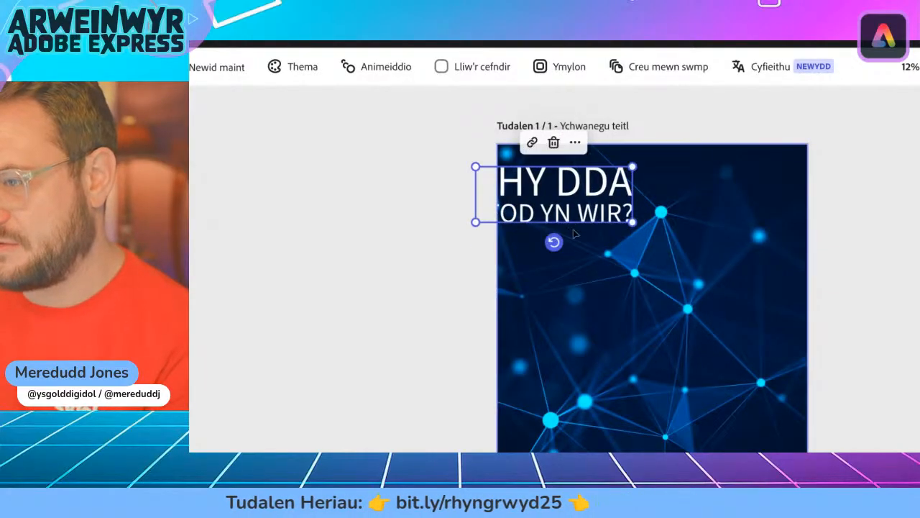
drag(573, 195, 735, 183)
drag(636, 212, 507, 247)
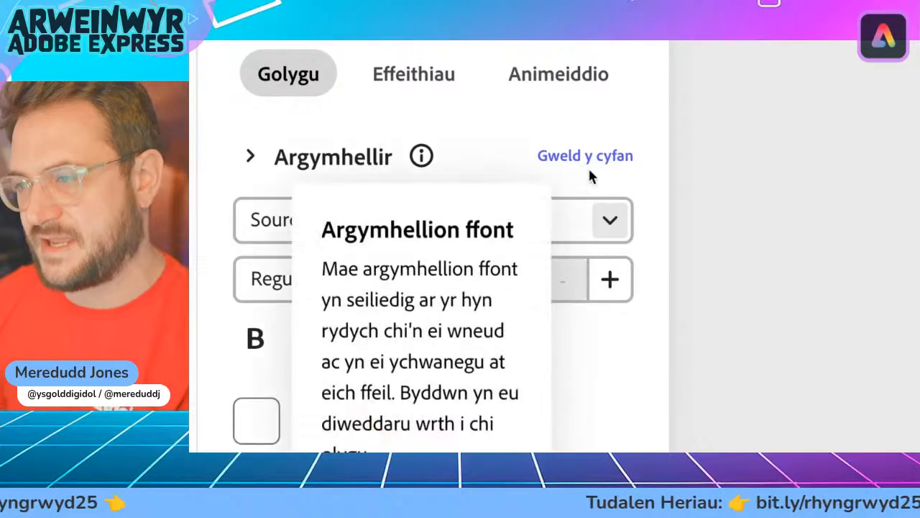
- Browse the recommended fonts for the title and apply the heavy slanted Kanit Black Italic style
click(585, 156)
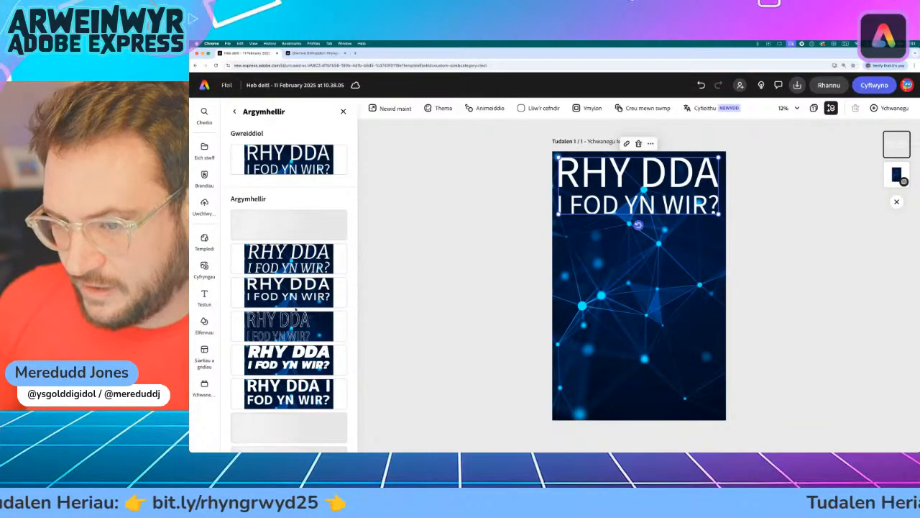
scroll(289, 302, down, 2)
scroll(301, 291, down, 1)
scroll(301, 291, up, 3)
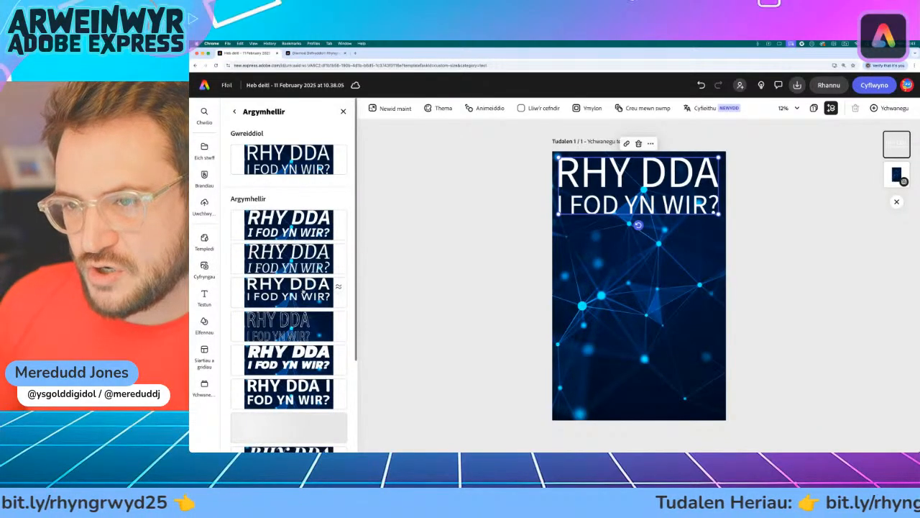
scroll(312, 291, down, 4)
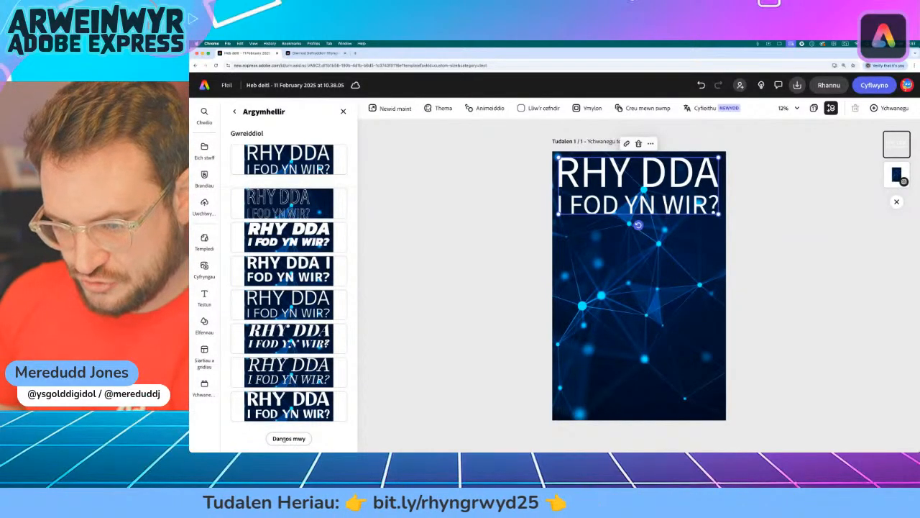
scroll(286, 347, down, 4)
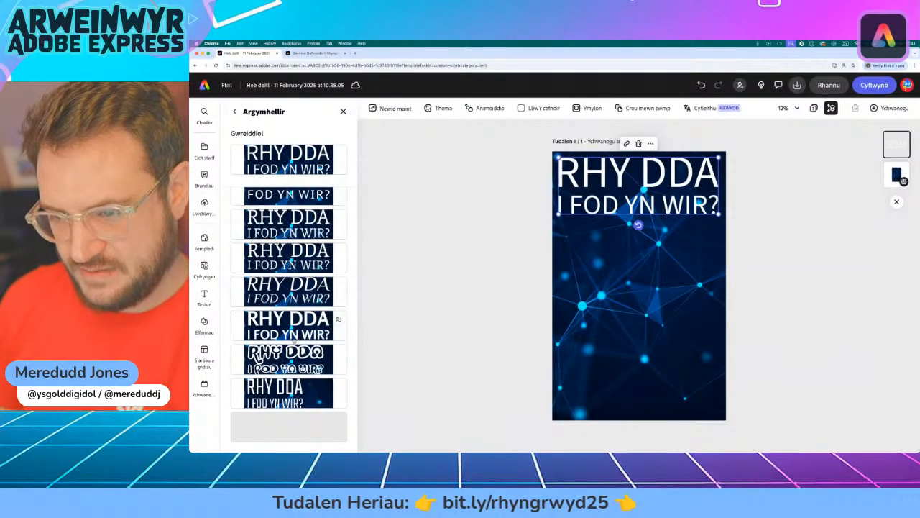
scroll(294, 341, up, 6)
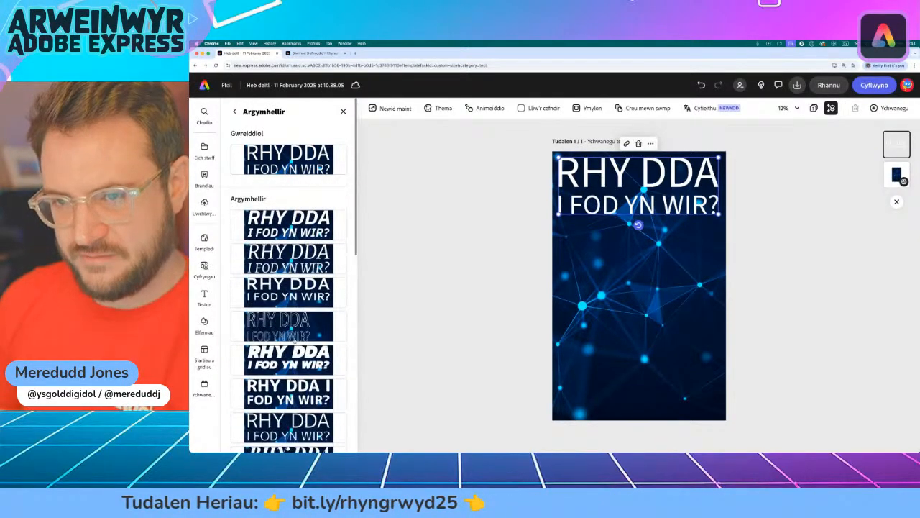
scroll(274, 302, down, 4)
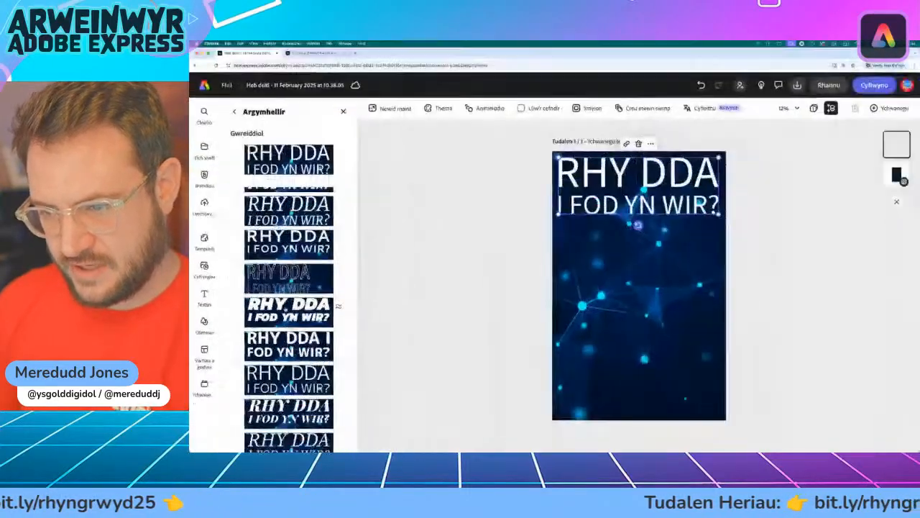
click(278, 305)
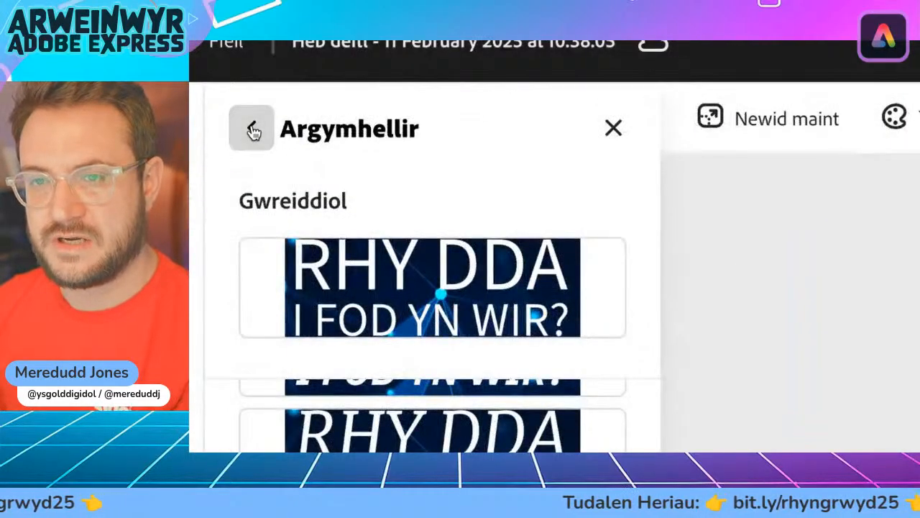
click(234, 112)
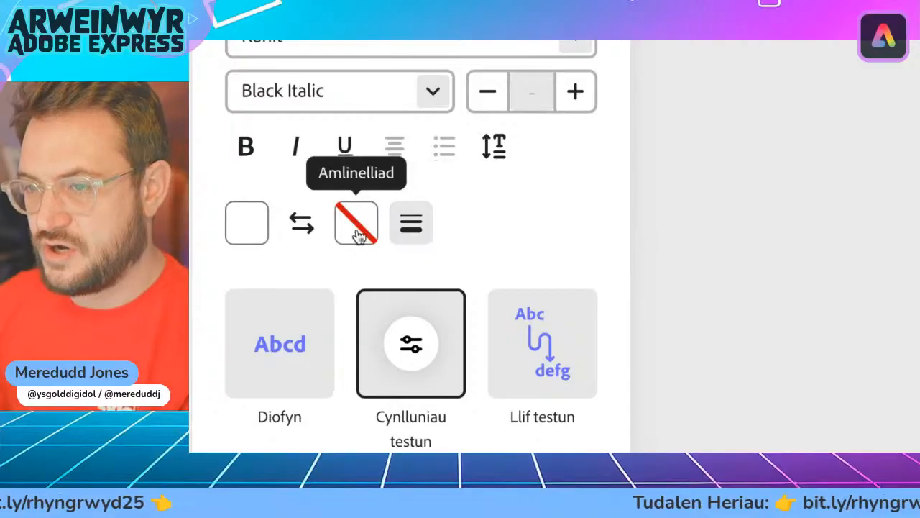
- Set the title's outline thickness (Trwch amlinell) to 100
click(416, 227)
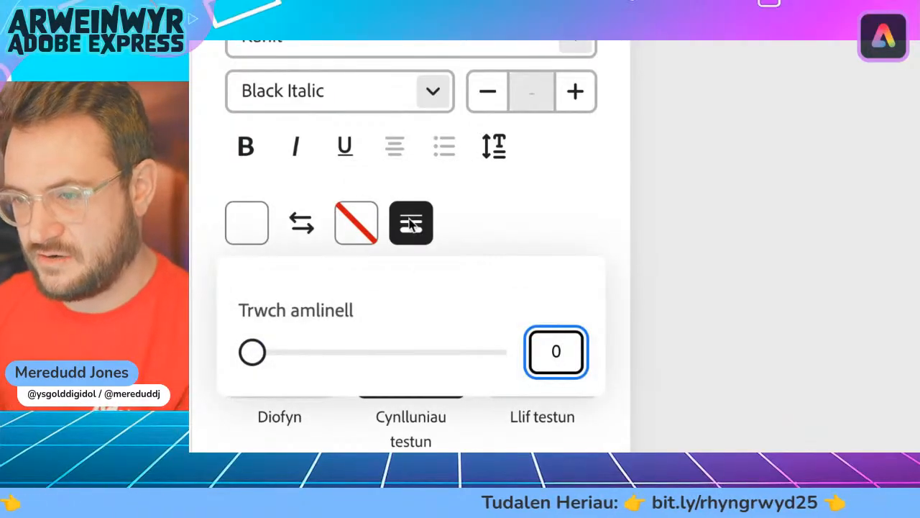
drag(253, 351, 496, 352)
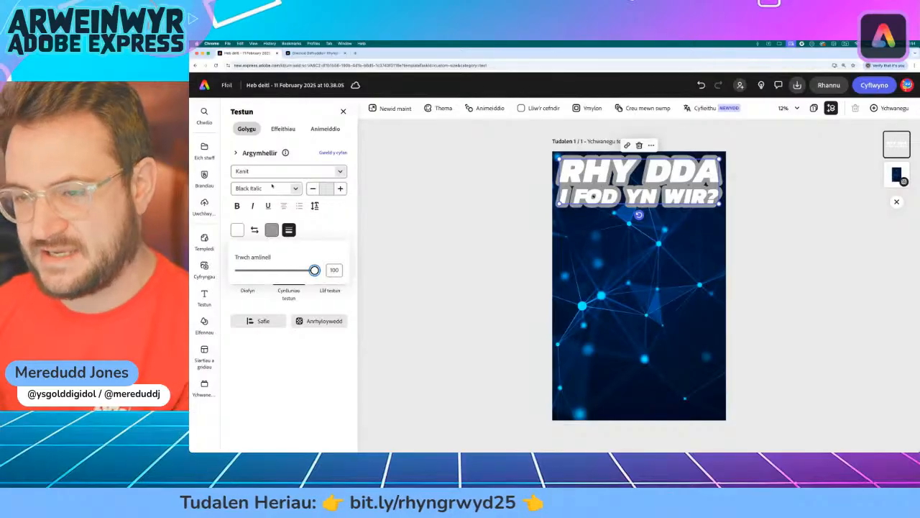
click(329, 229)
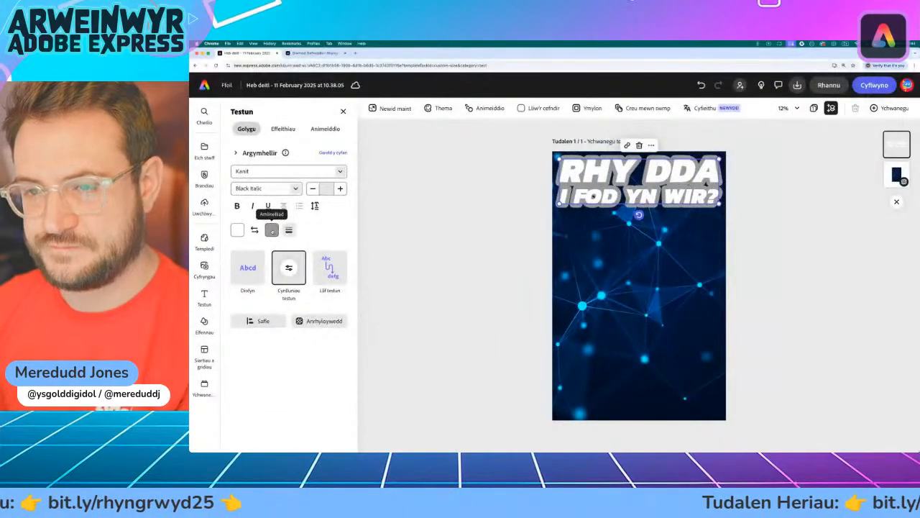
- Set the title's outline colour (Amlinelliad) to the dark navy sampled from the network background, and deselect the title
click(271, 230)
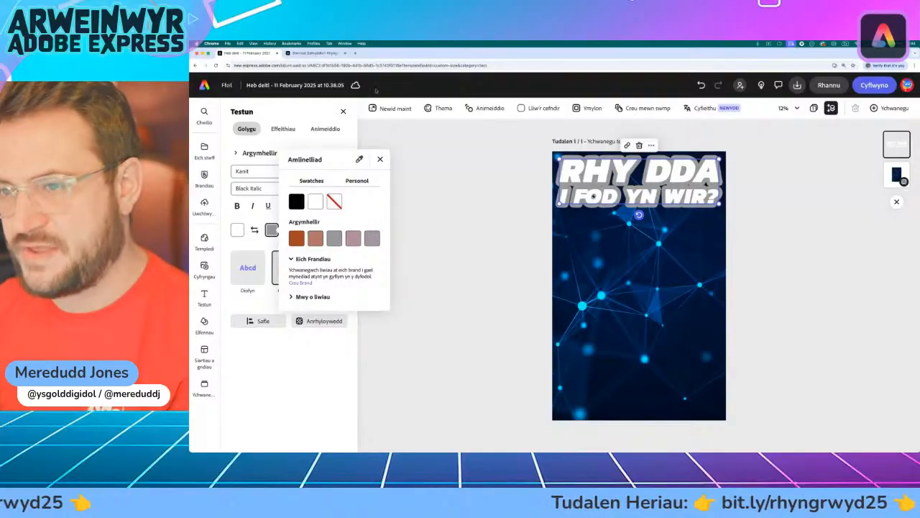
click(380, 159)
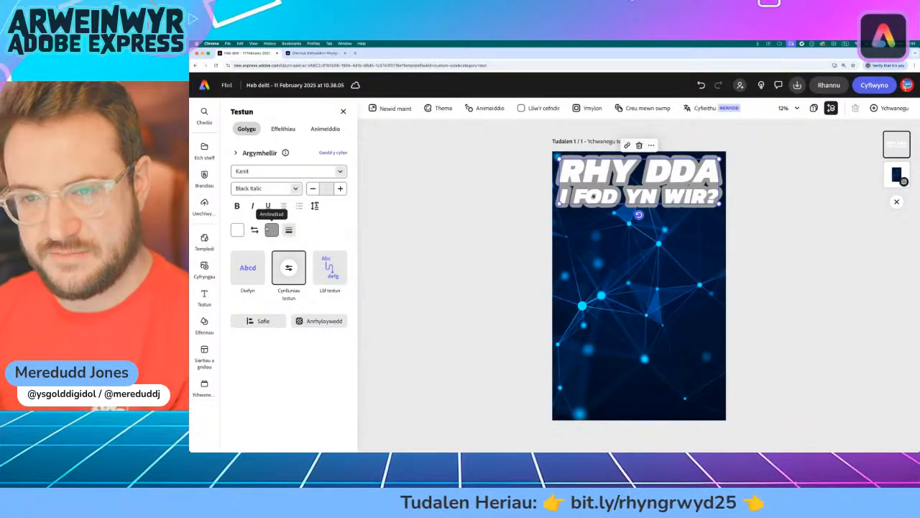
click(272, 230)
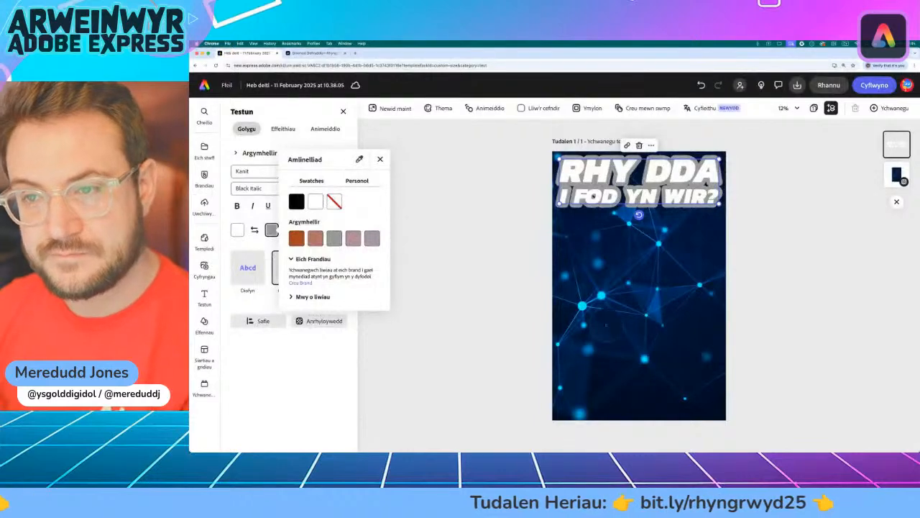
click(359, 159)
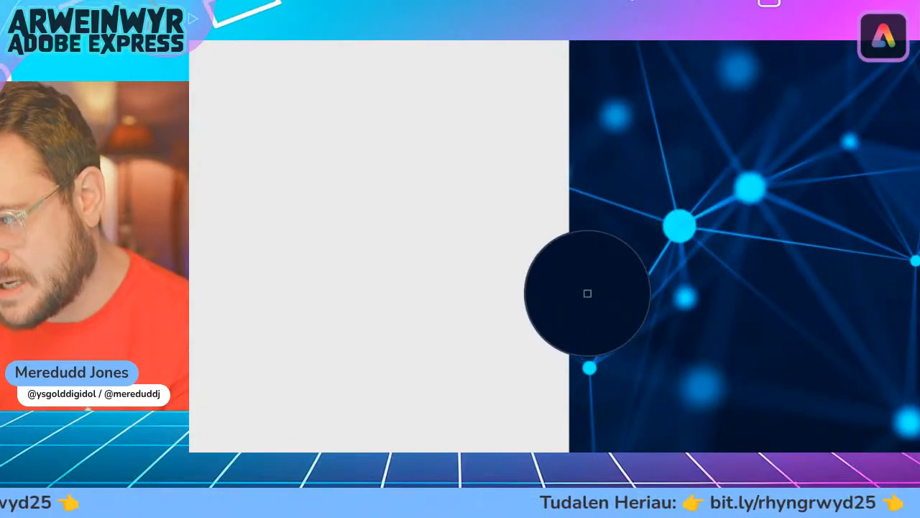
click(587, 293)
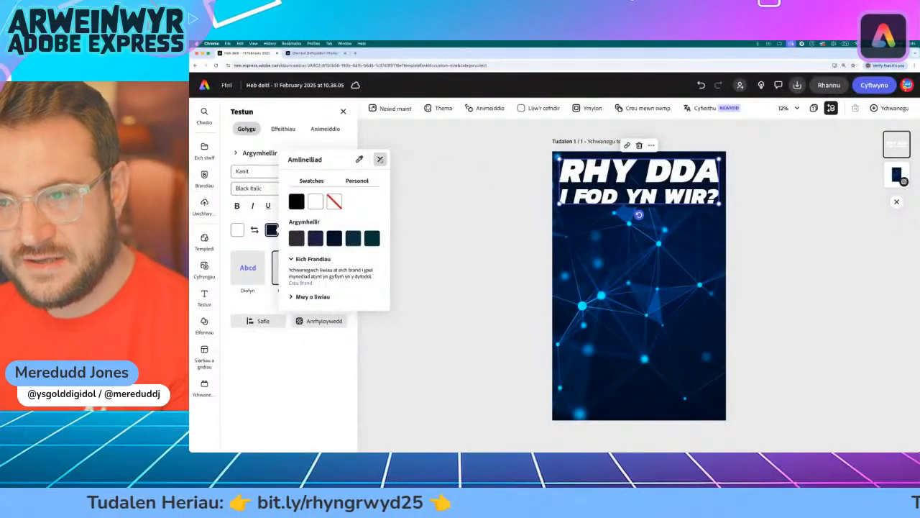
click(379, 159)
click(462, 181)
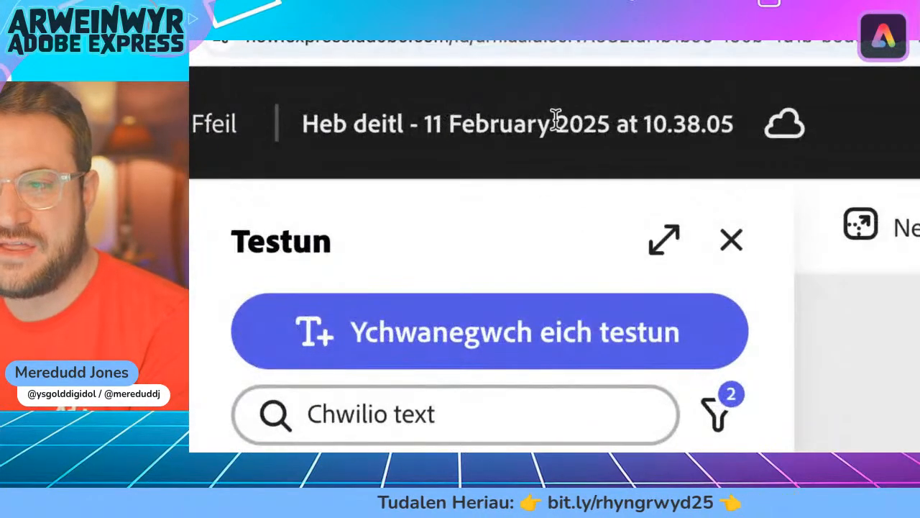
- Rename the project as "Ffeithun Sgamio 2025"
click(555, 119)
triple_click(478, 119)
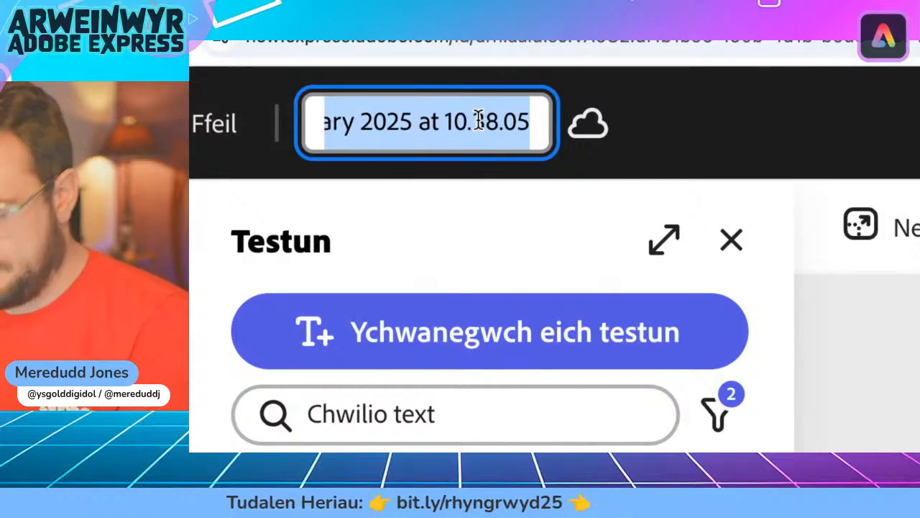
text(Ffeithun)
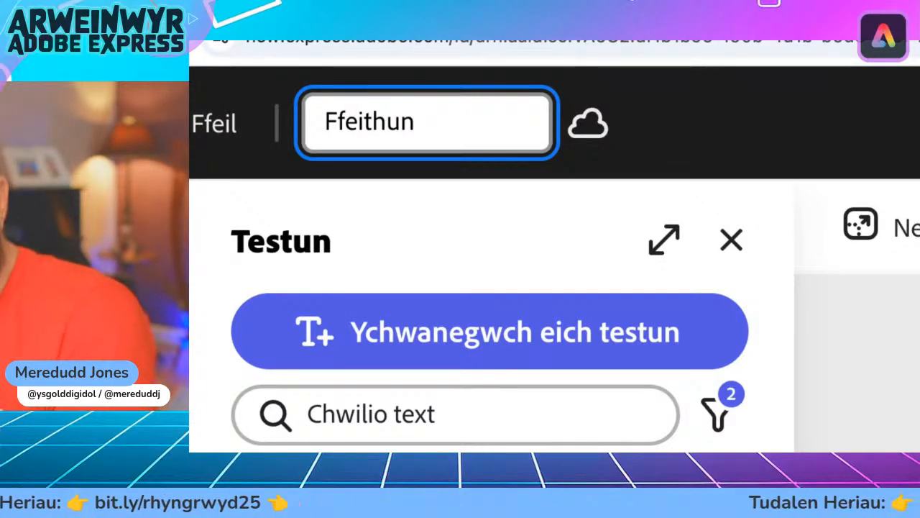
text( S)
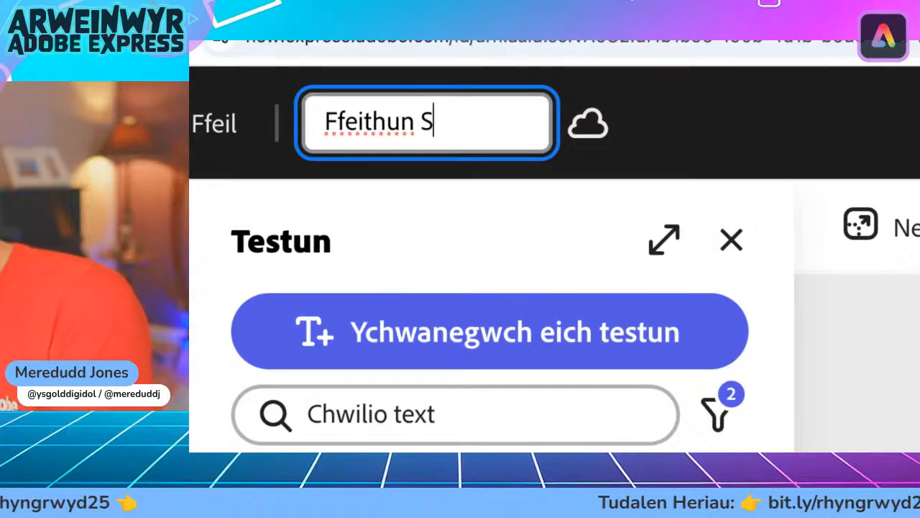
text(gamio 2025)
key(Return)
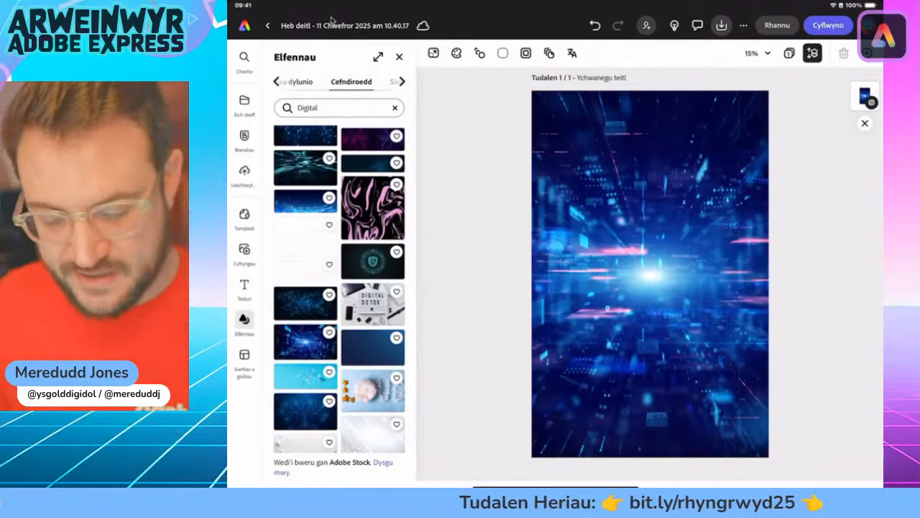
- Add a text reading "Rhy dda i fod yn wir?" to the tablet design with the blue light-burst background
key(t)
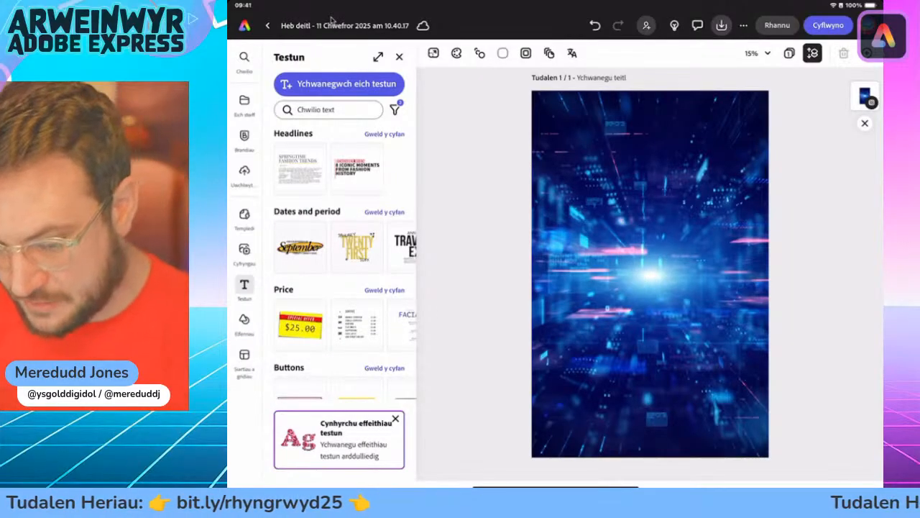
key(t)
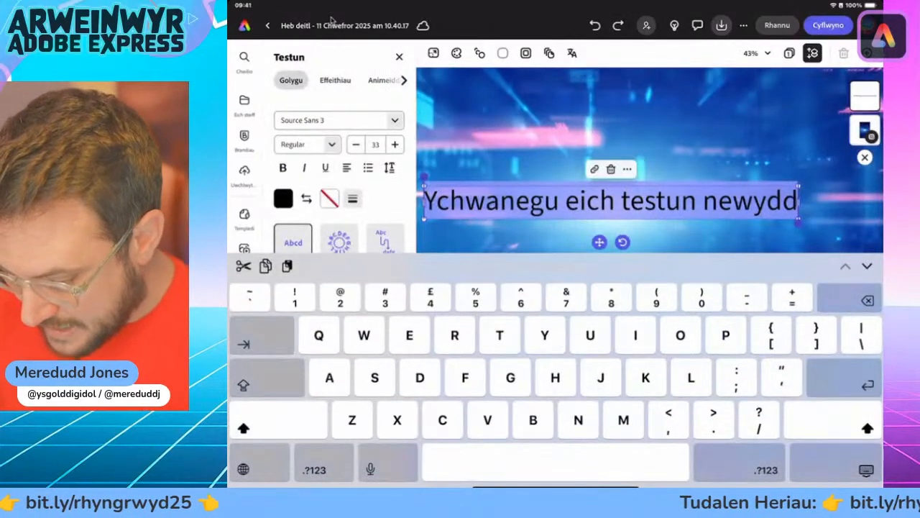
text(Rhy)
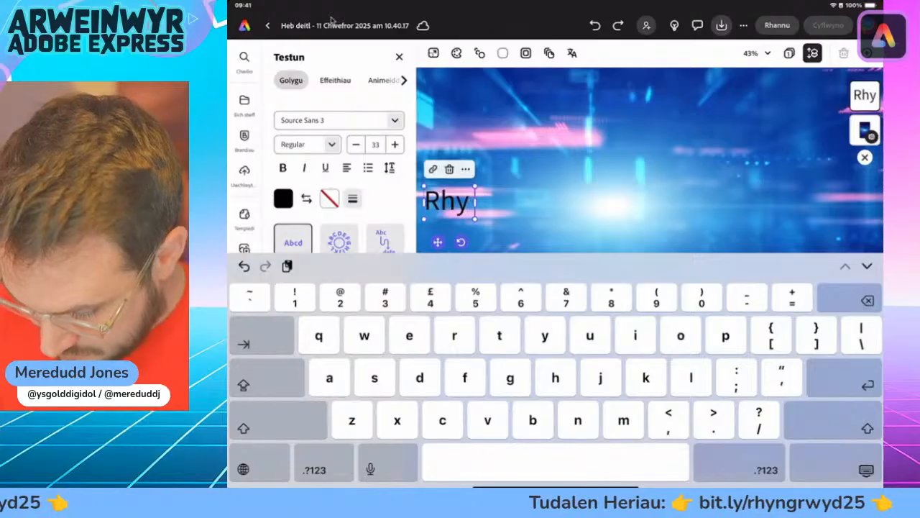
text( dda i)
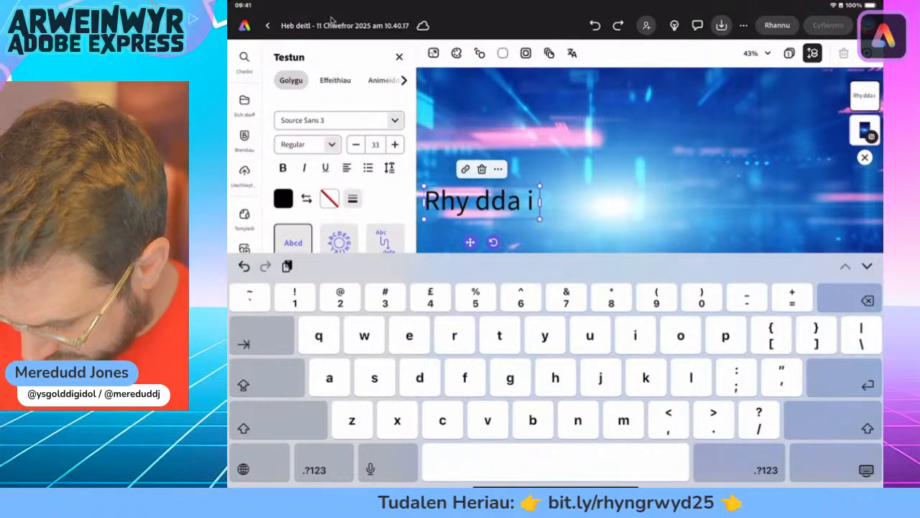
text( fod yn wir)
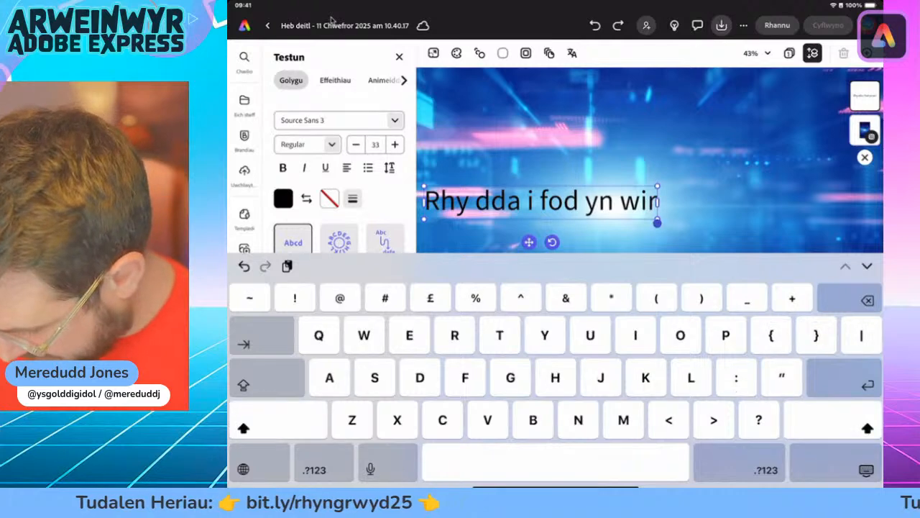
text(?)
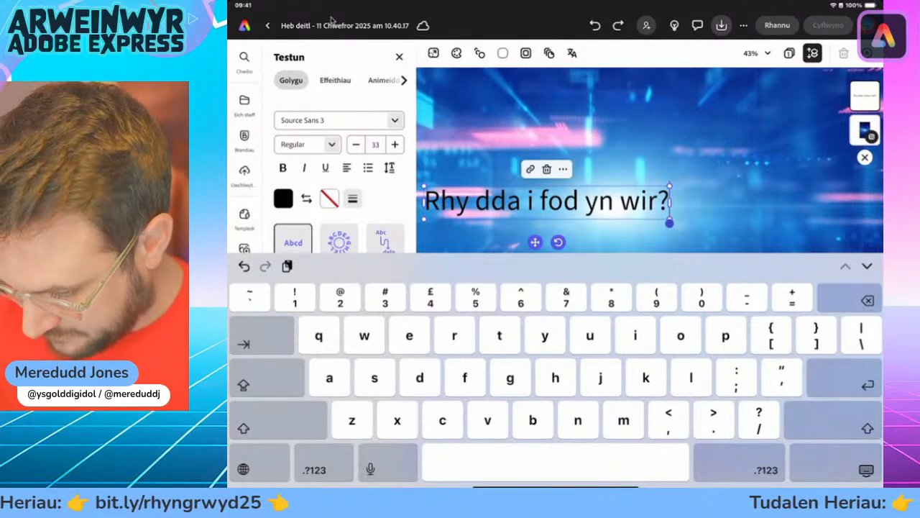
key(Escape)
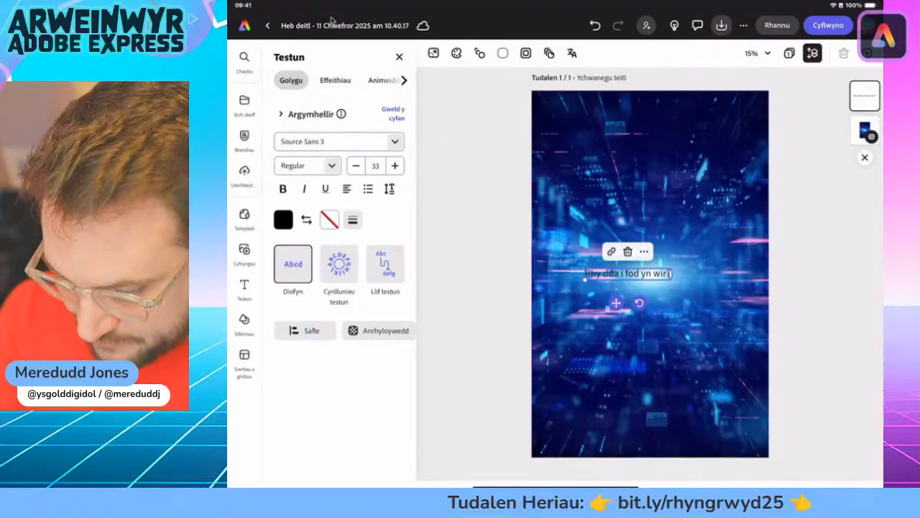
- Set the fill colour of the title text to white
click(283, 219)
click(335, 200)
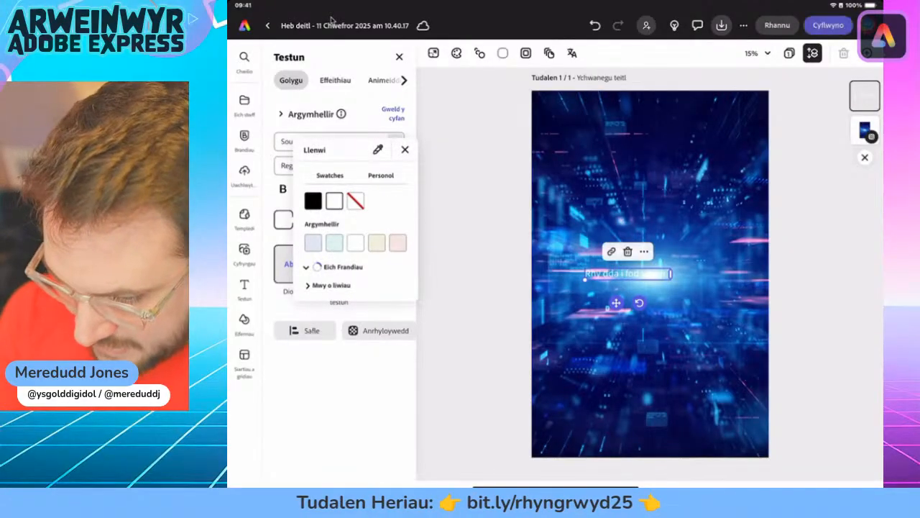
click(405, 150)
- Move the title to the page's upper left and apply the Deinamig text layout so it spans nearly the full page width
drag(628, 273, 593, 108)
click(338, 264)
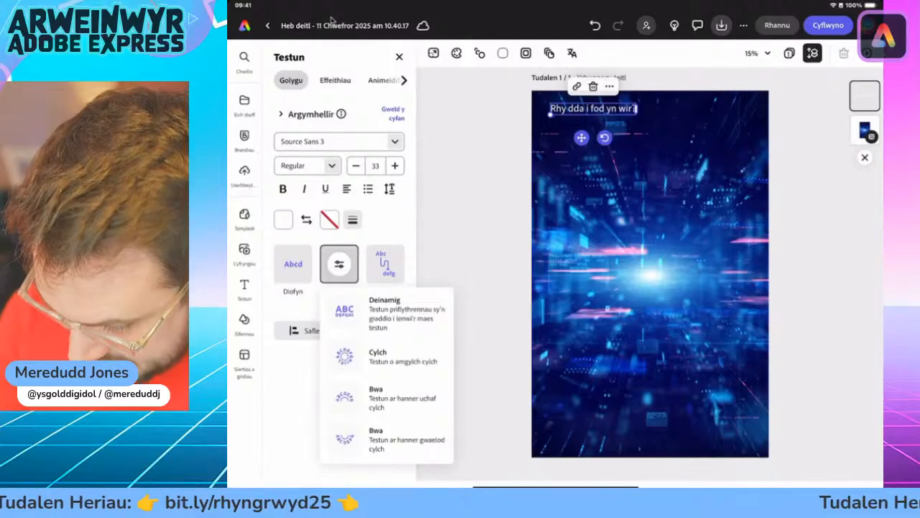
click(385, 310)
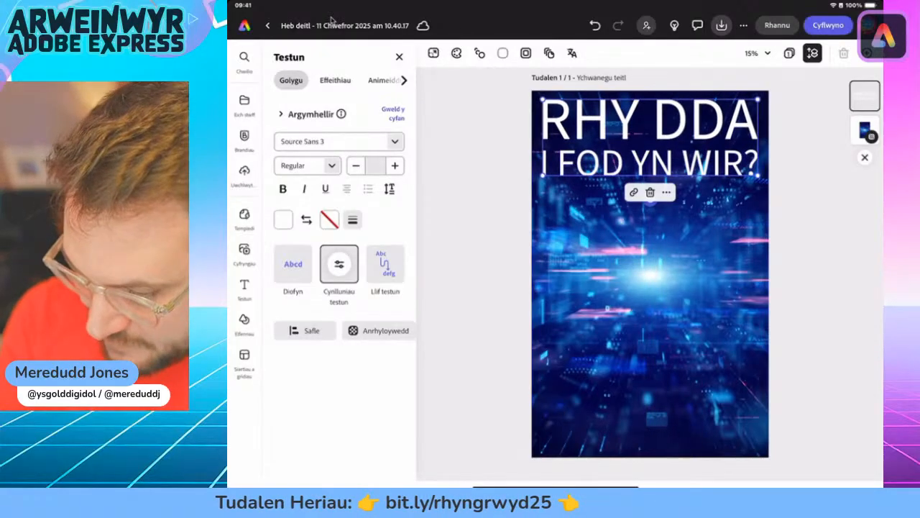
- Apply the recommended Ronde-B Square font to the title and enlarge it to span nearly the full page width
click(302, 113)
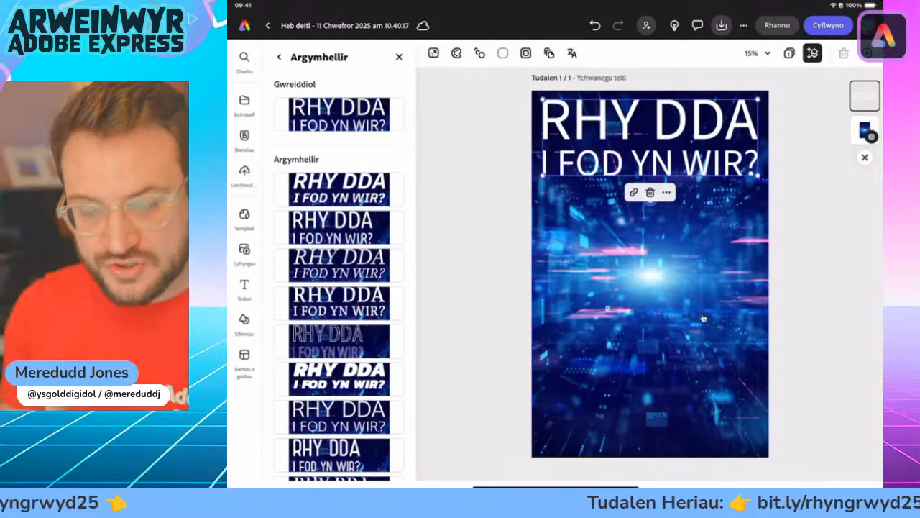
scroll(338, 312, down, 3)
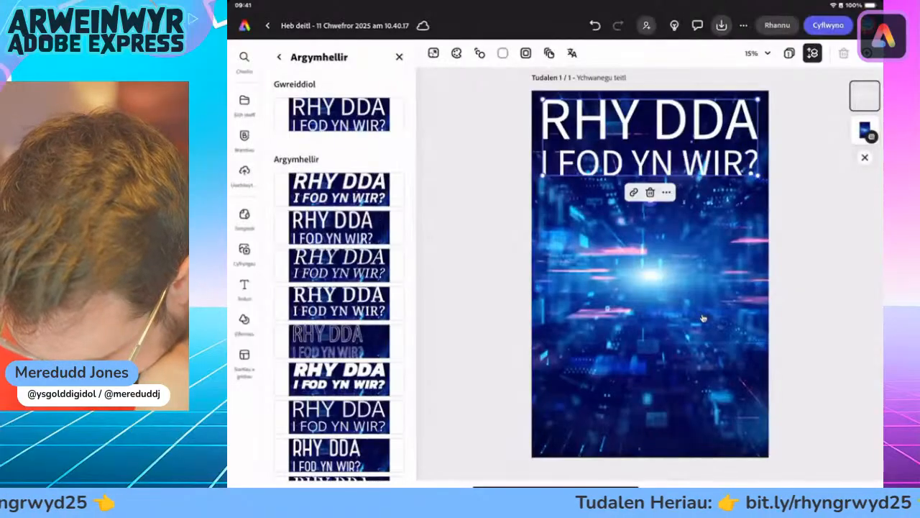
click(339, 333)
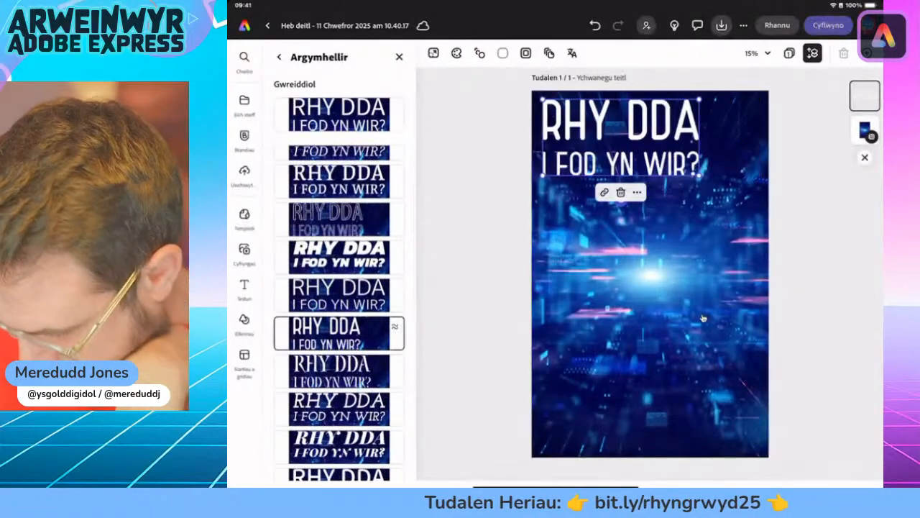
drag(700, 175, 757, 201)
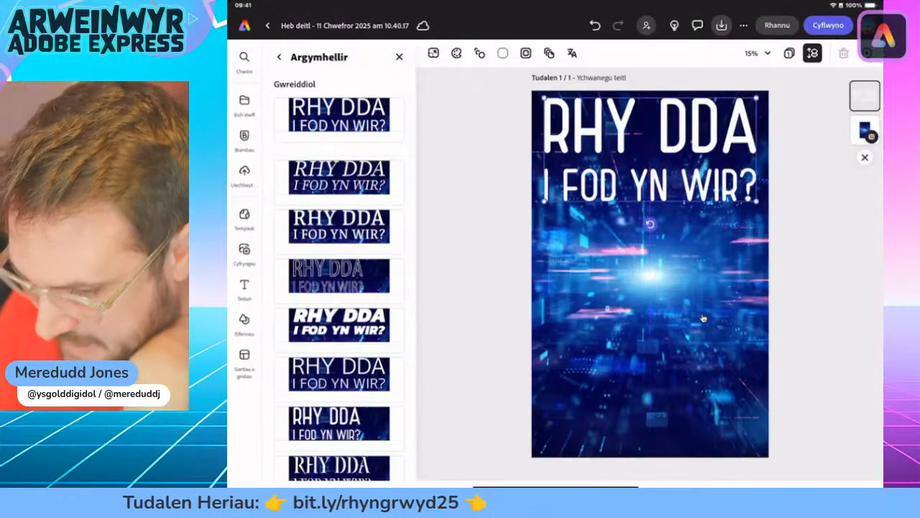
key(Escape)
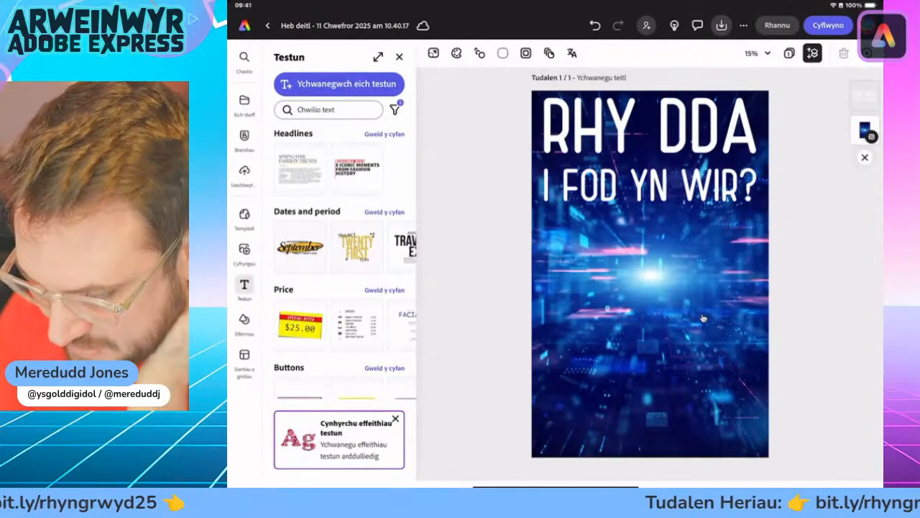
- Set the outline thickness (Trwch amlinell) of the Ronde-B title to 100
click(649, 148)
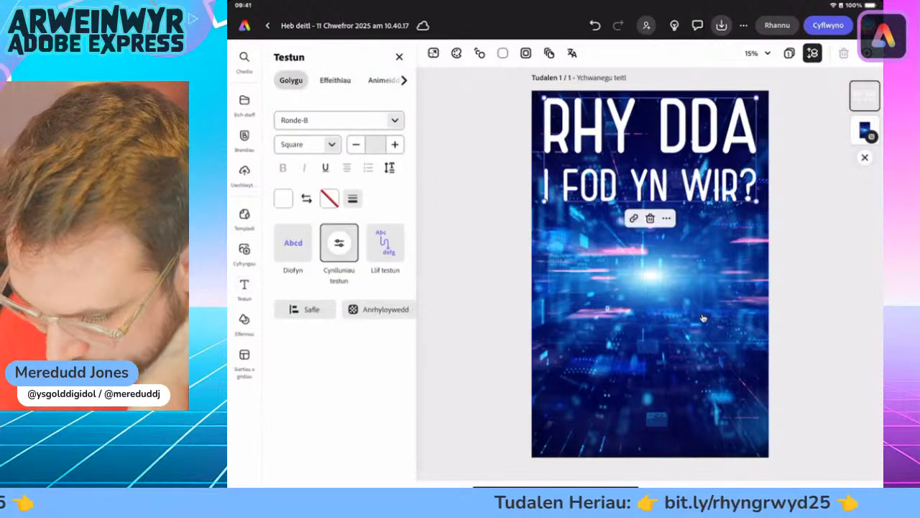
click(352, 219)
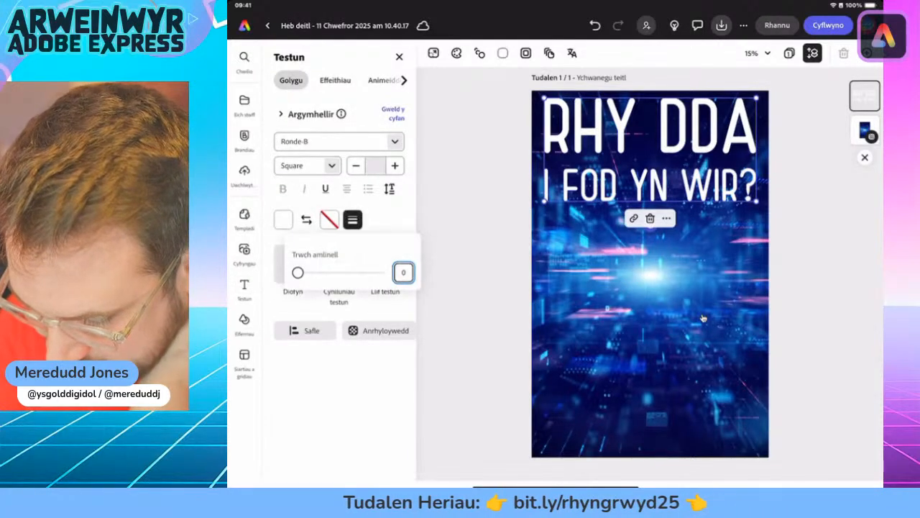
drag(320, 273, 378, 272)
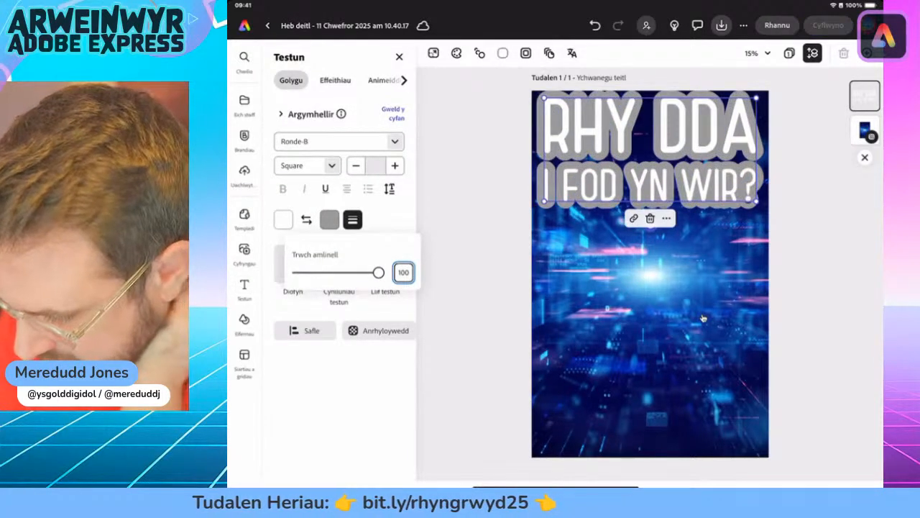
click(353, 220)
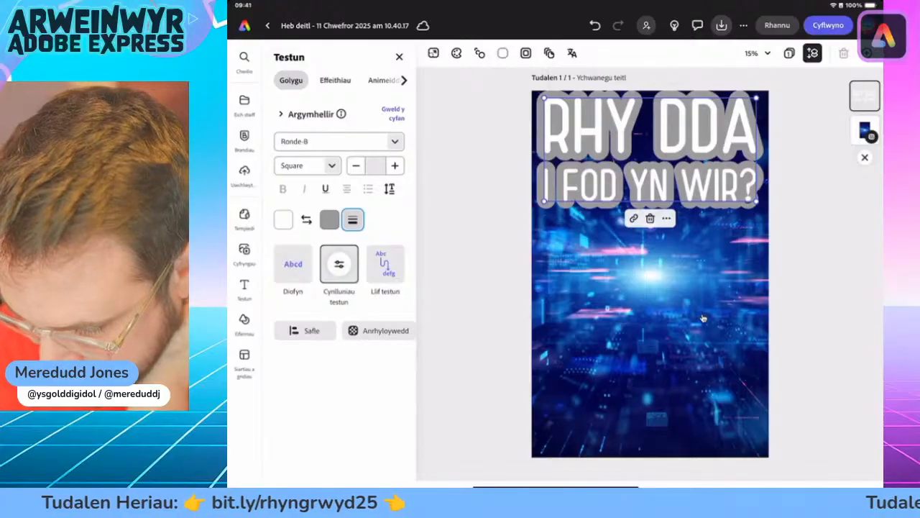
- Recolour the title's outline dark navy by sampling the light-burst background
click(329, 220)
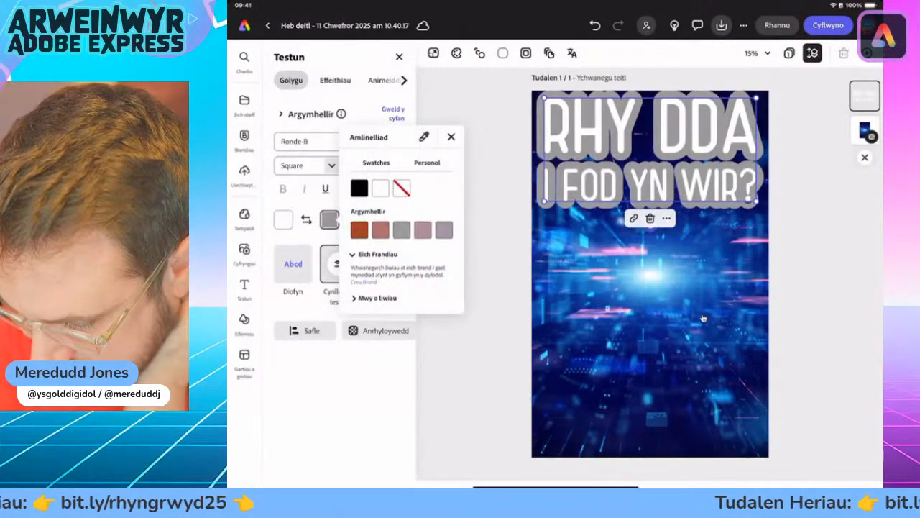
click(650, 271)
drag(638, 394, 683, 443)
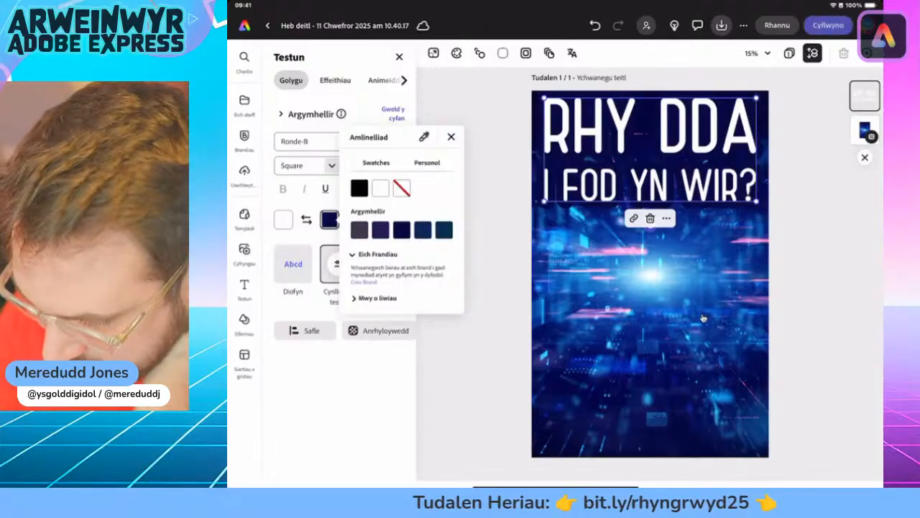
click(703, 318)
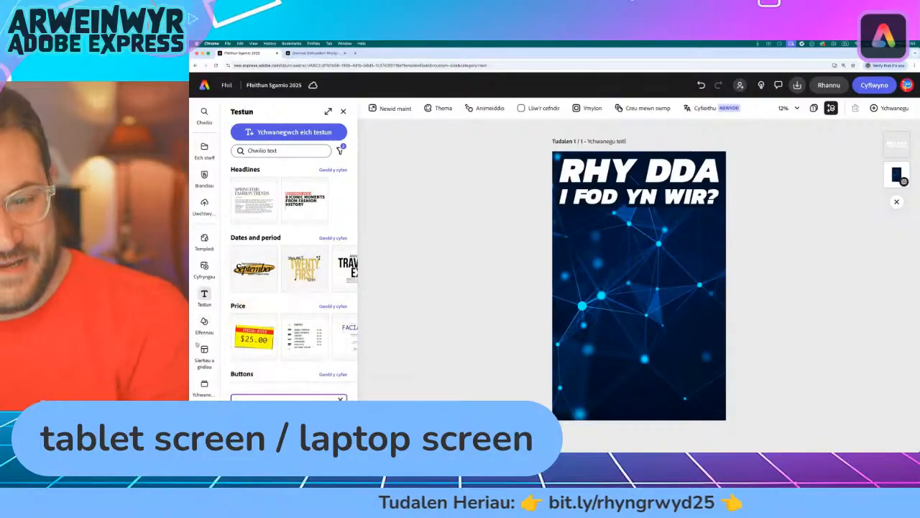
- Search the media library's photos (Lluniau) for "laptop screen"
mouse_move(195, 270)
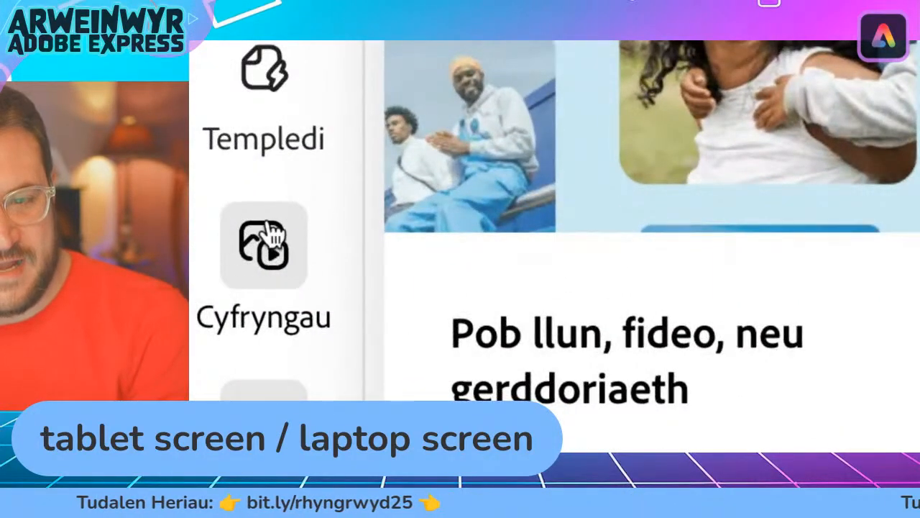
click(277, 270)
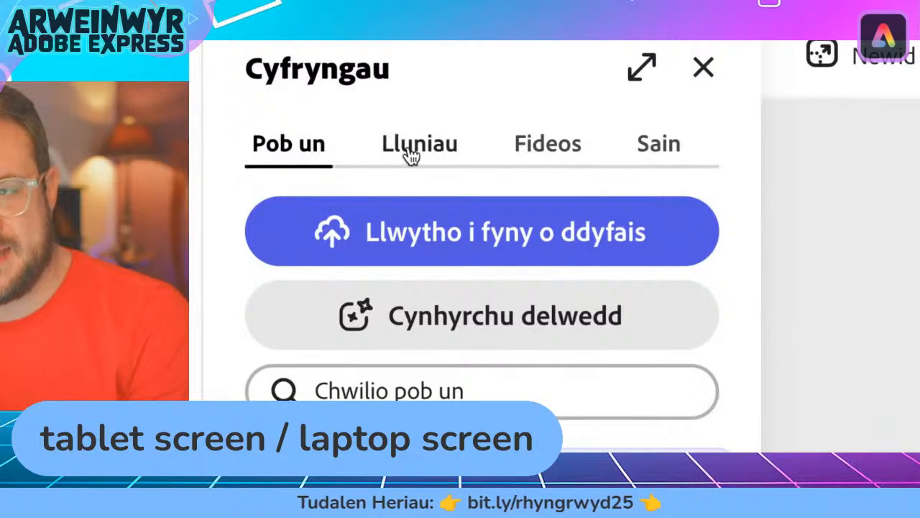
click(413, 156)
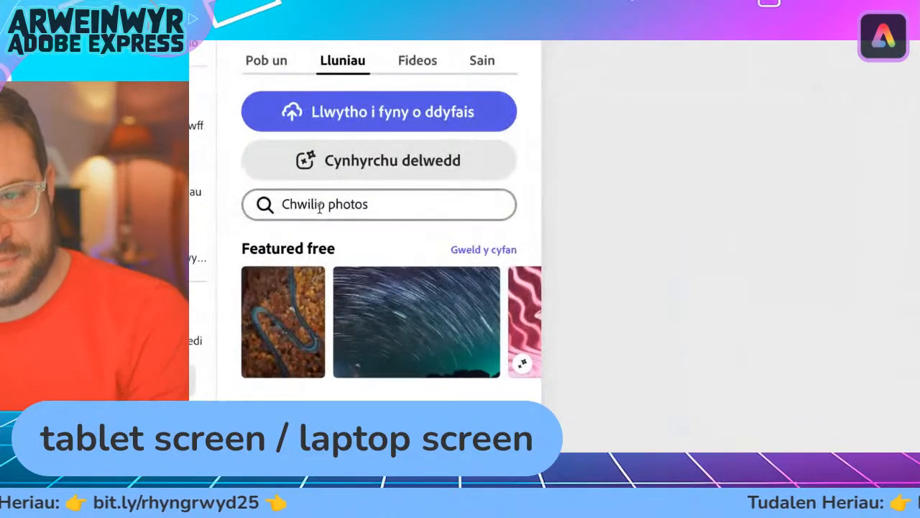
click(320, 207)
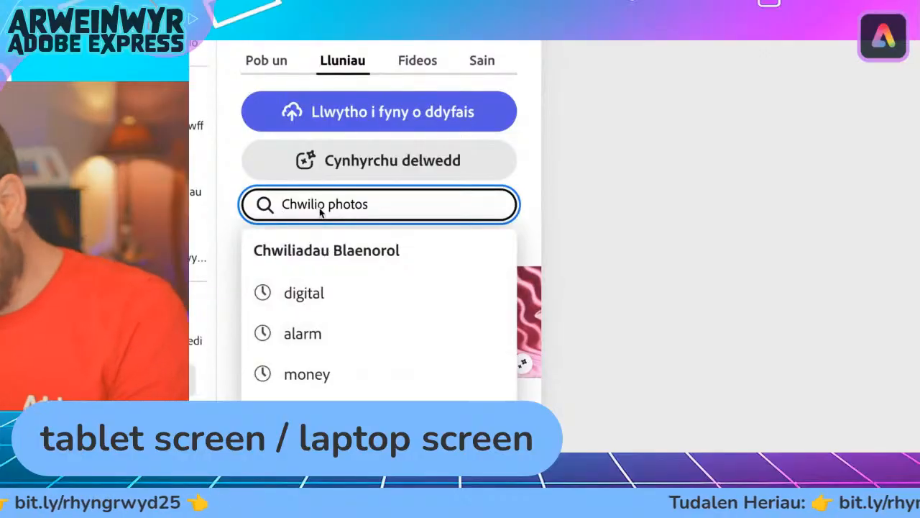
text(laptop screen)
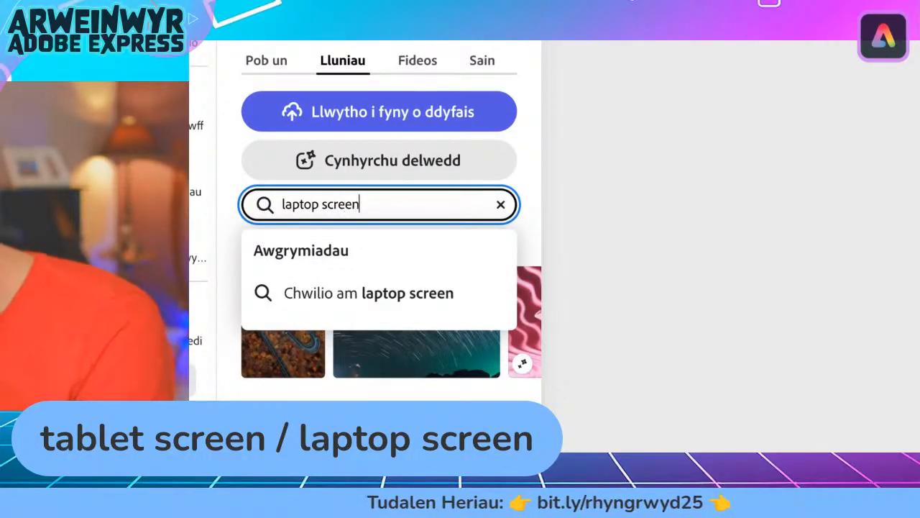
key(Return)
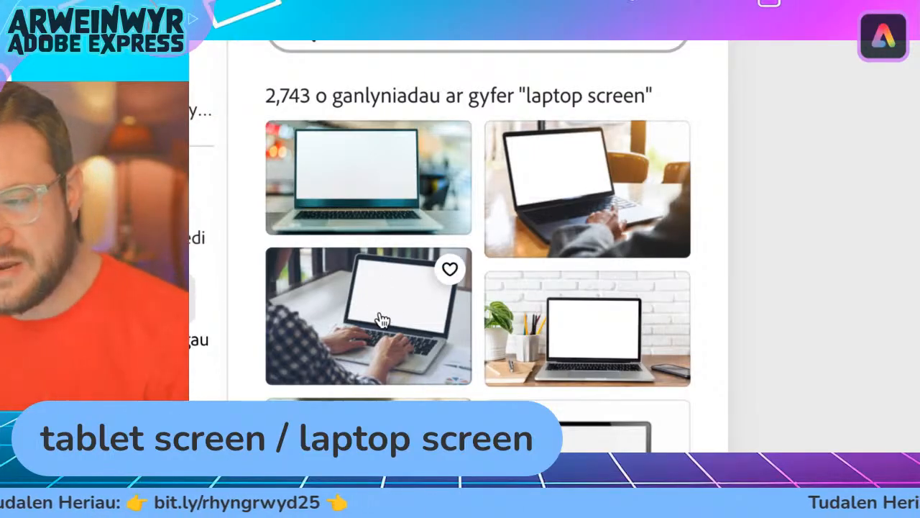
- Add the photo of a front-facing, black-framed laptop with a blank screen on a plain white background to the page
scroll(597, 201, down, 3)
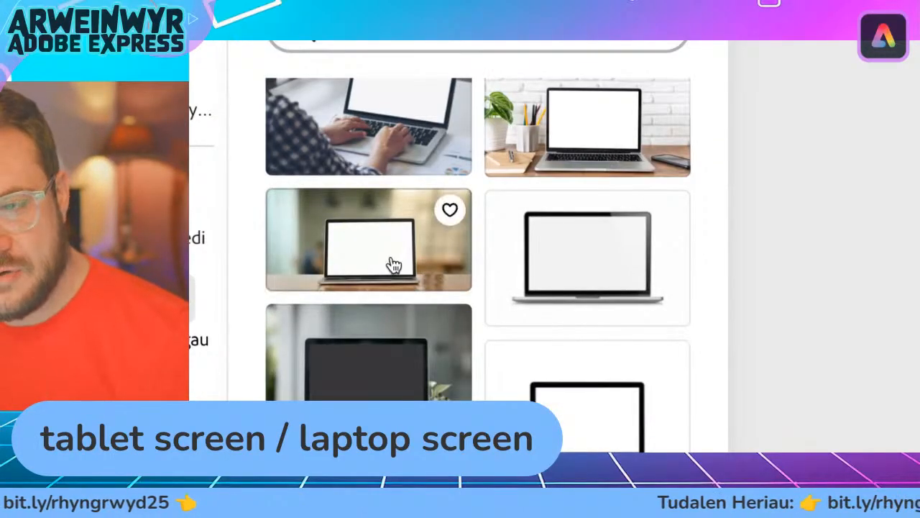
scroll(647, 280, down, 5)
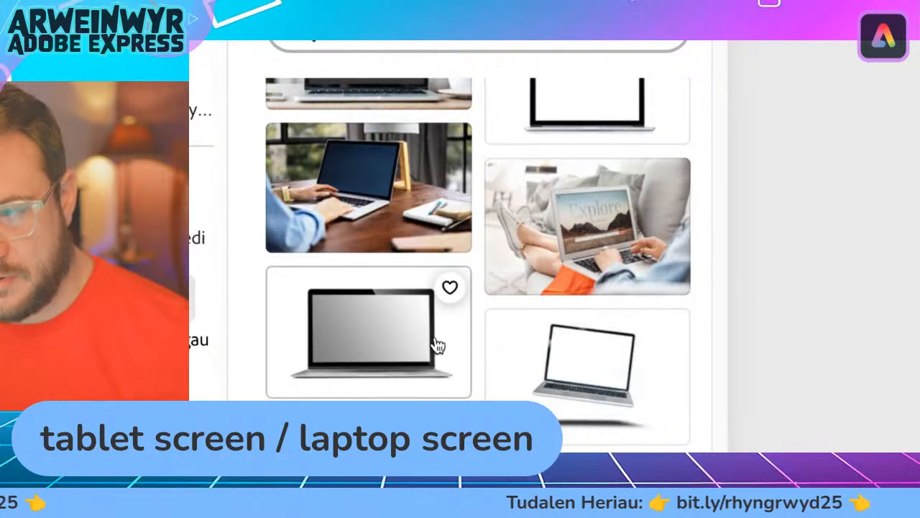
scroll(435, 338, down, 3)
scroll(450, 289, down, 5)
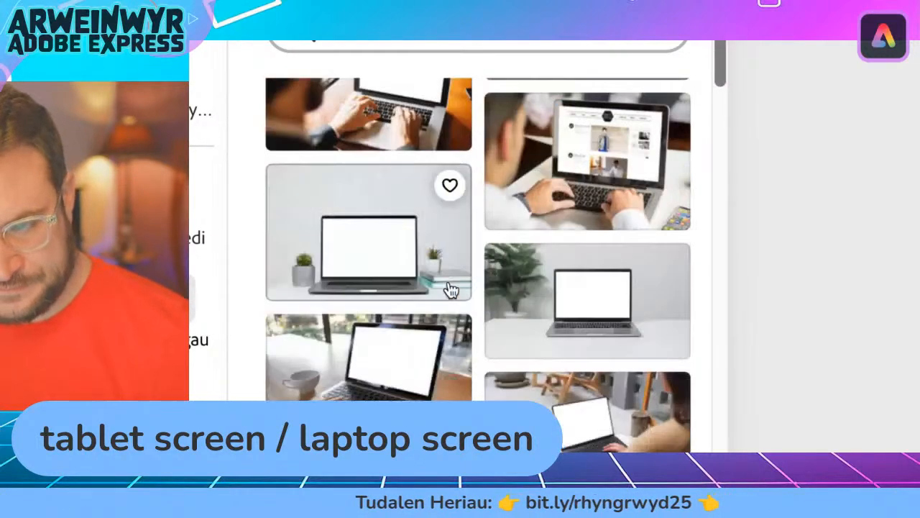
scroll(450, 289, down, 5)
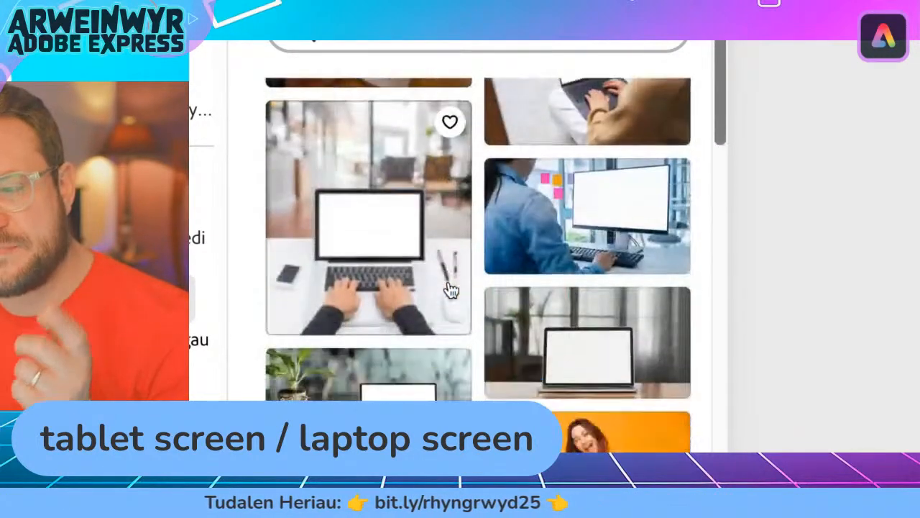
scroll(450, 289, down, 3)
scroll(450, 289, down, 10)
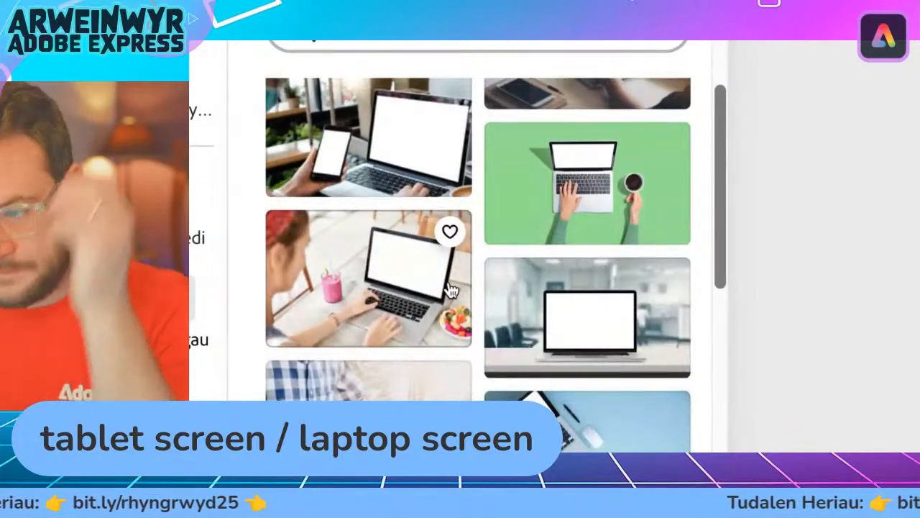
scroll(450, 289, down, 3)
scroll(450, 289, down, 3)
scroll(450, 288, down, 3)
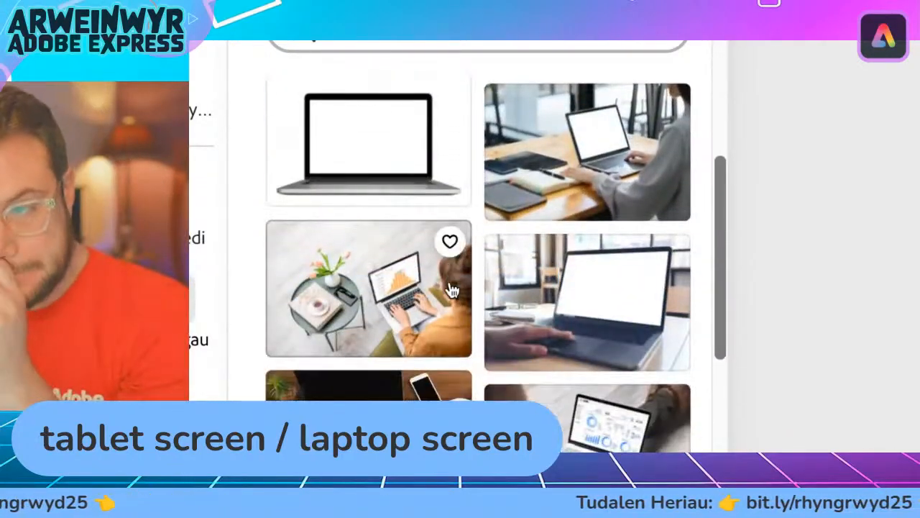
scroll(454, 288, up, 10)
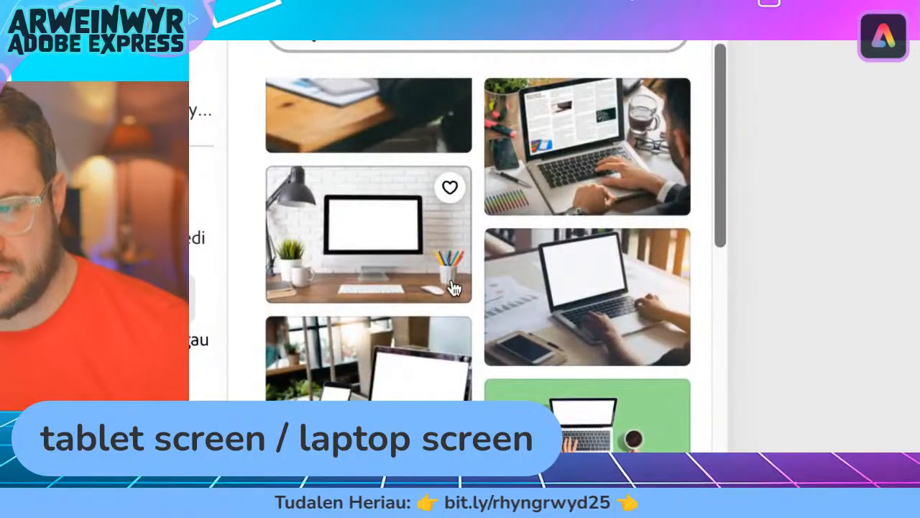
scroll(454, 287, down, 8)
scroll(454, 287, down, 2)
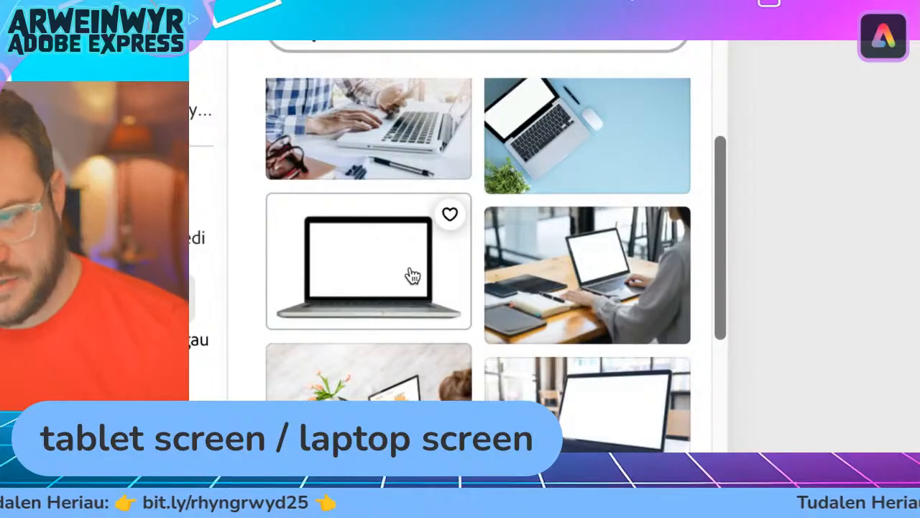
click(412, 276)
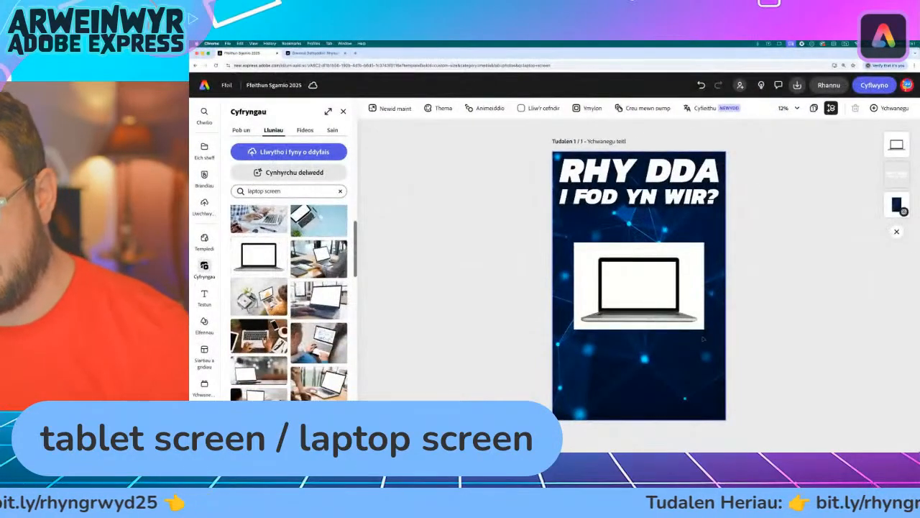
- Remove the laptop photo's background and enlarge the cut-out until it is slightly wider than the page
click(640, 288)
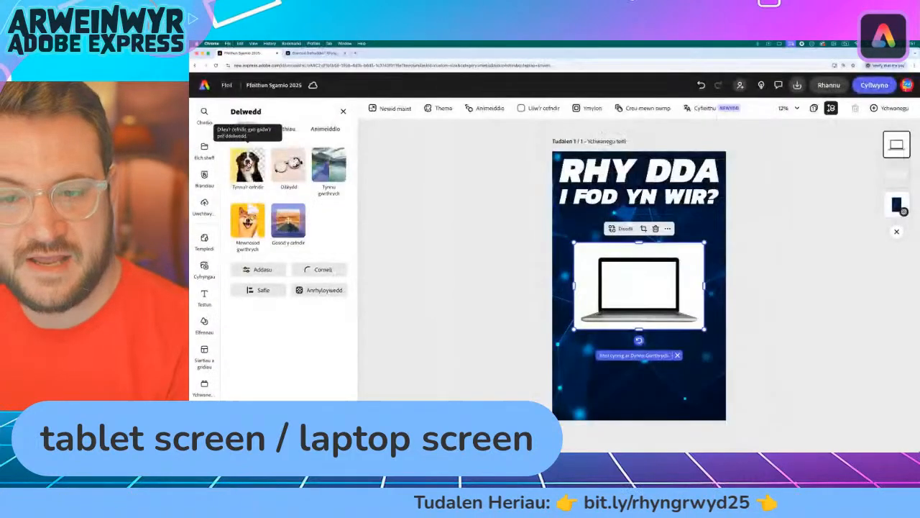
click(248, 166)
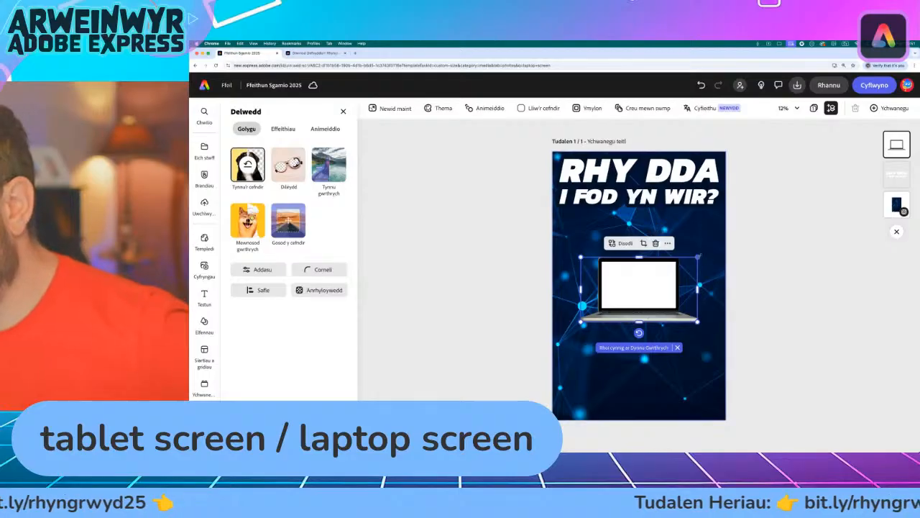
drag(697, 256, 736, 235)
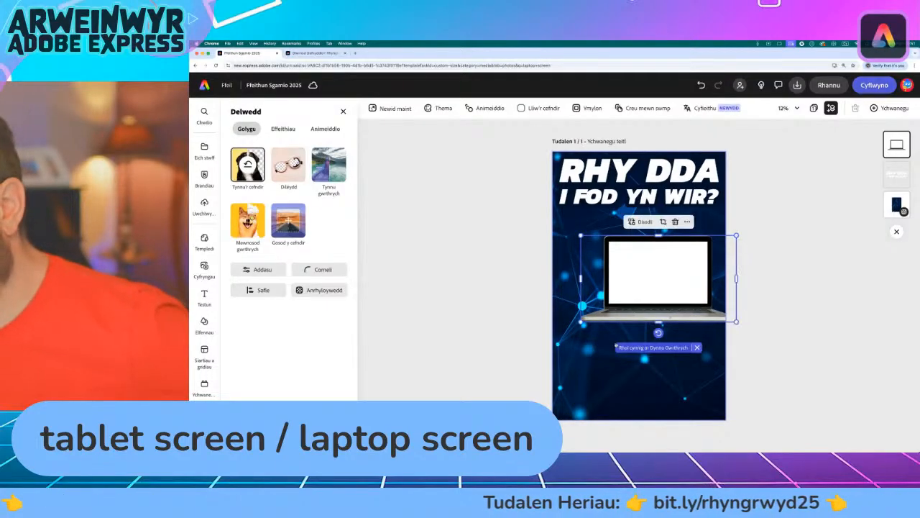
drag(581, 321, 540, 342)
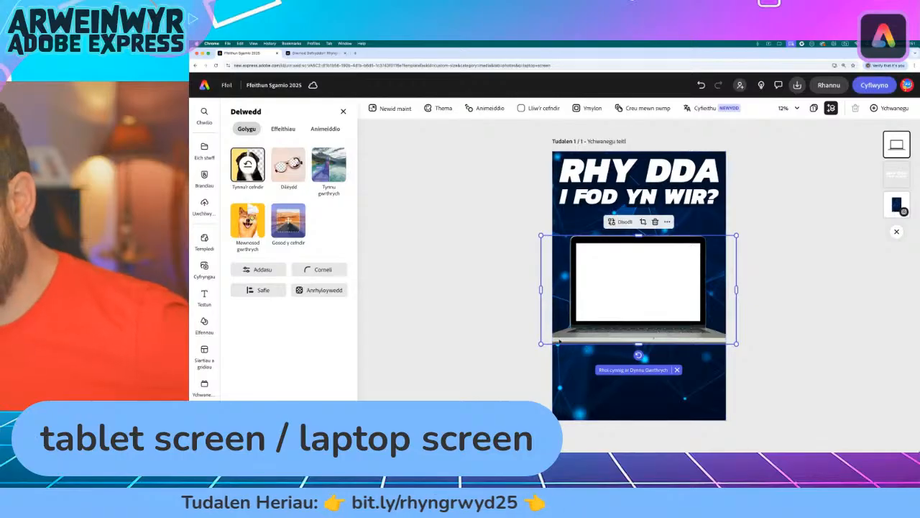
- Move the laptop down to the lower half of the page, centred horizontally, and deselect it
drag(669, 292, 670, 340)
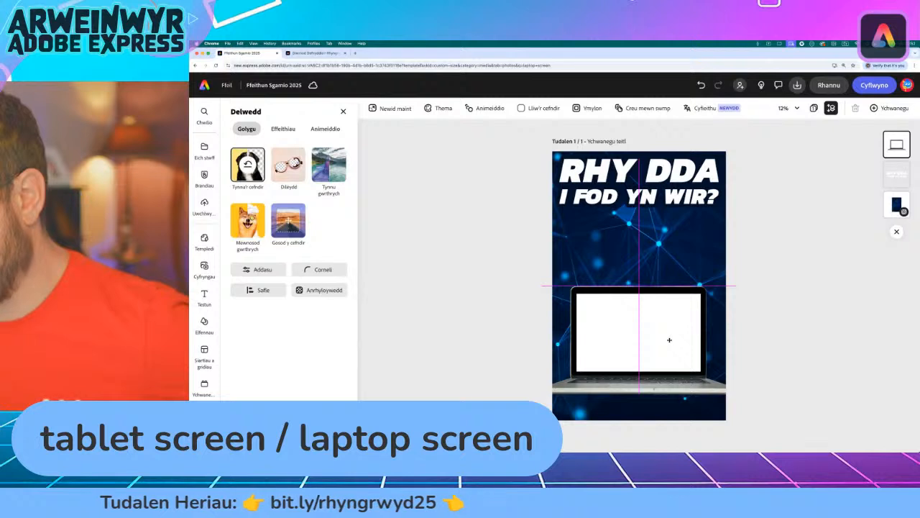
drag(669, 339, 673, 343)
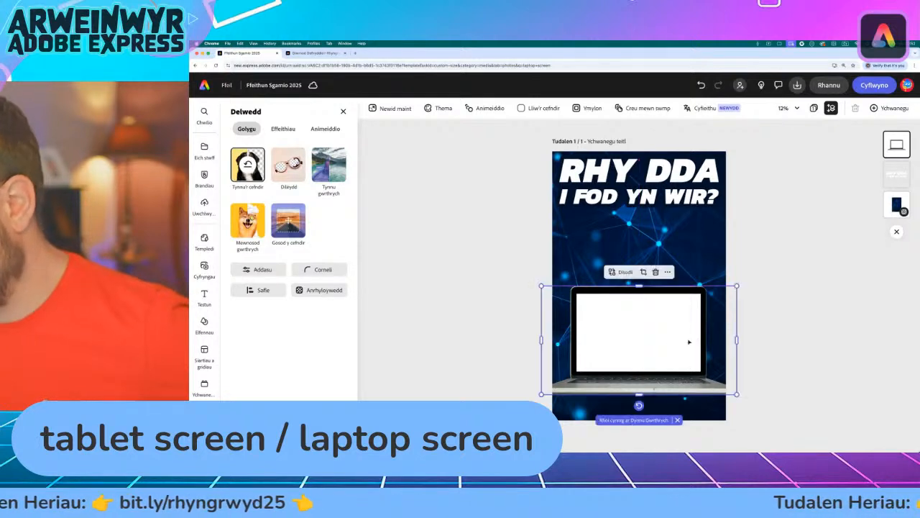
click(824, 320)
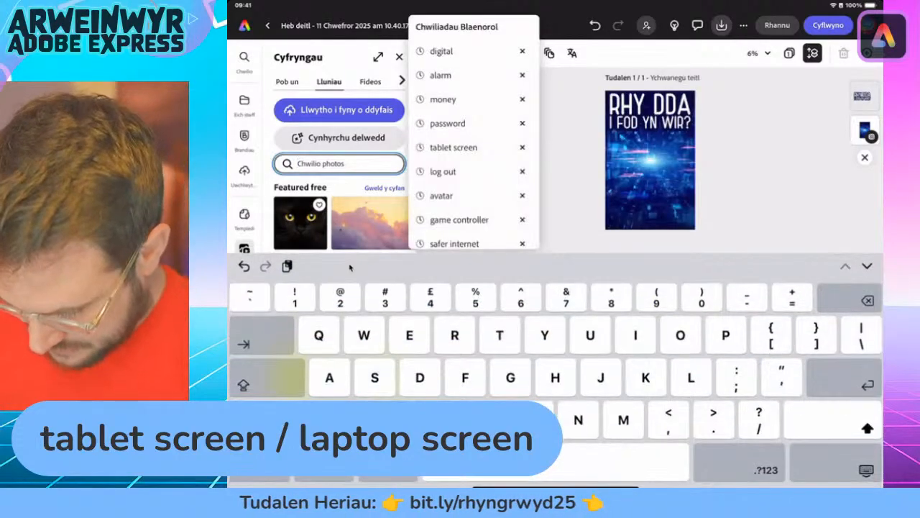
- In the iPad design with the light-burst background, search the photos for "Tablet screen"
text(Tablet)
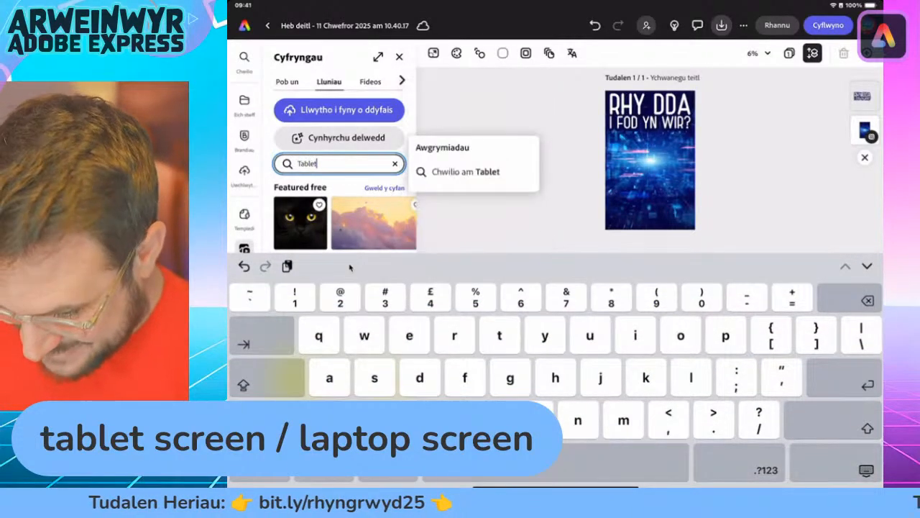
text( screen)
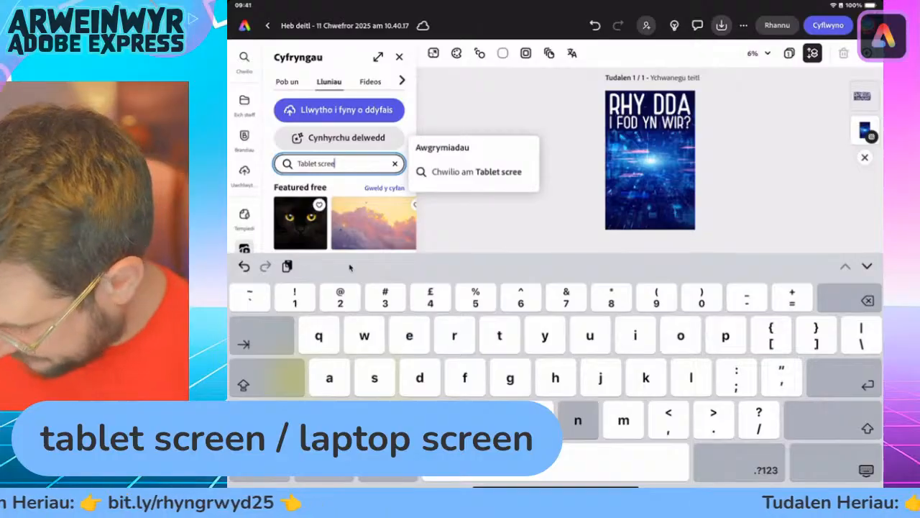
key(Return)
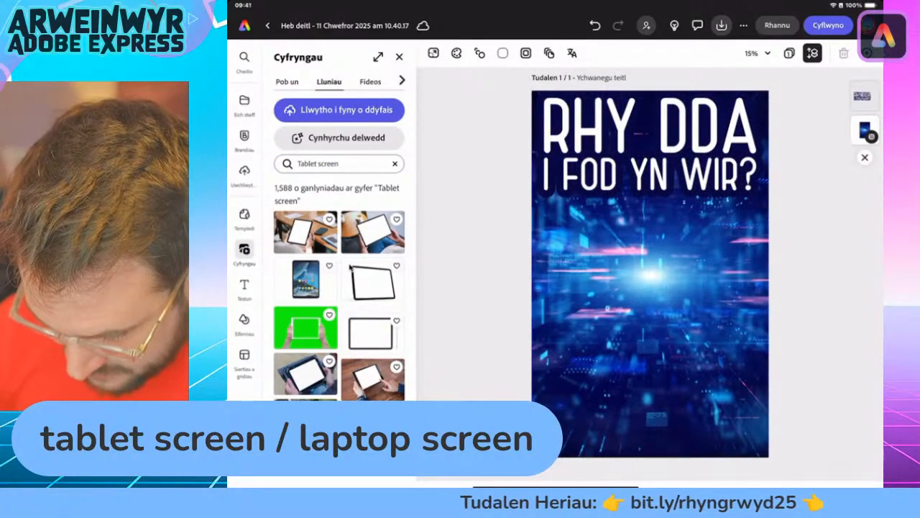
- Add the photo of two hands holding and touching a blank white tablet to the page, with its background removed
scroll(350, 267, down, 3)
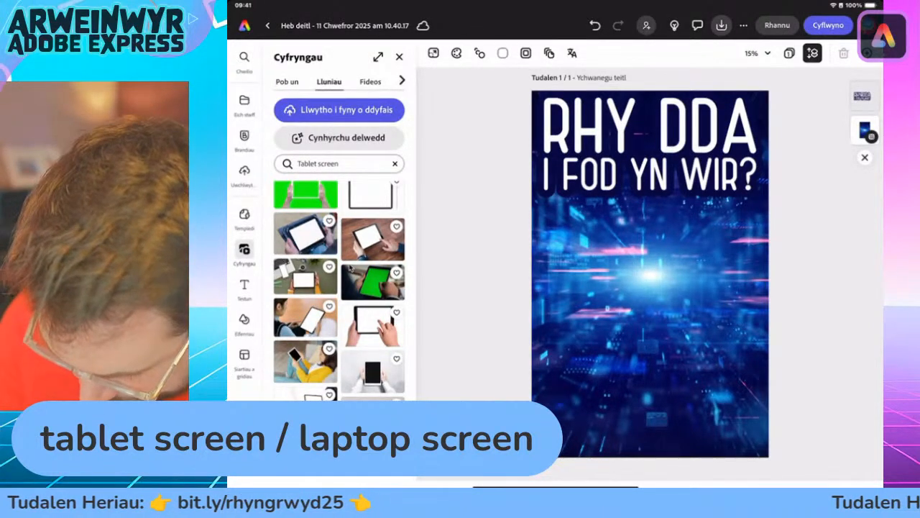
scroll(350, 268, down, 3)
scroll(350, 267, down, 3)
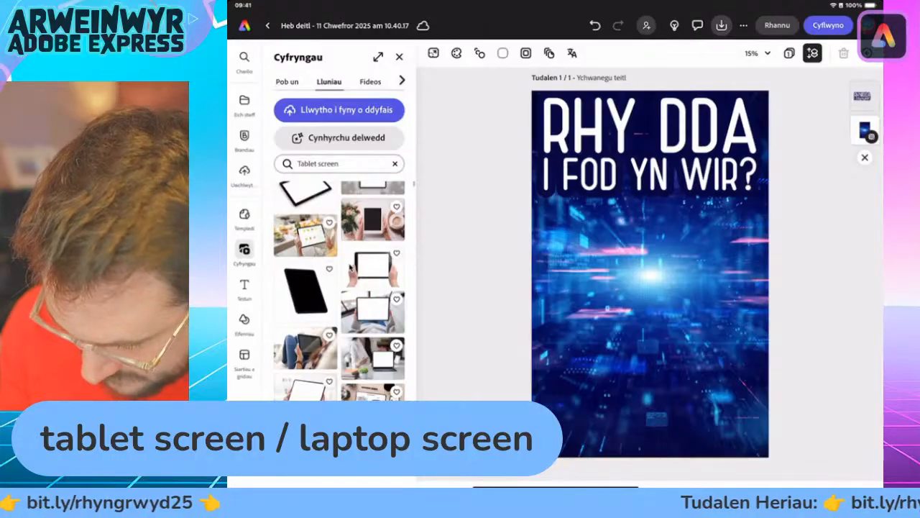
scroll(350, 268, down, 6)
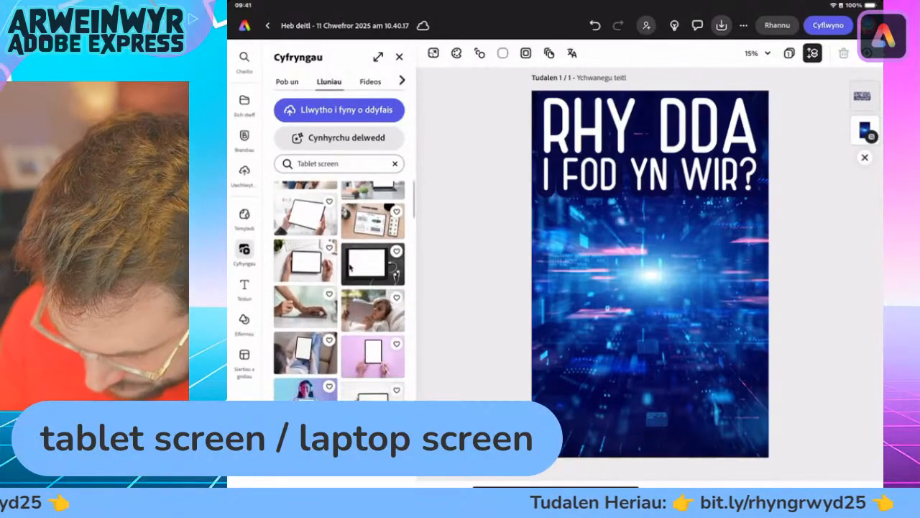
scroll(350, 268, down, 2)
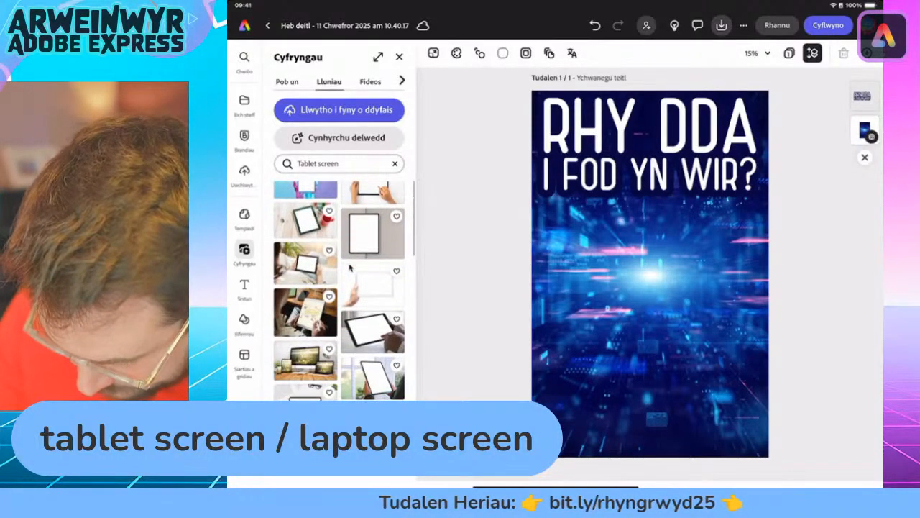
scroll(350, 267, down, 3)
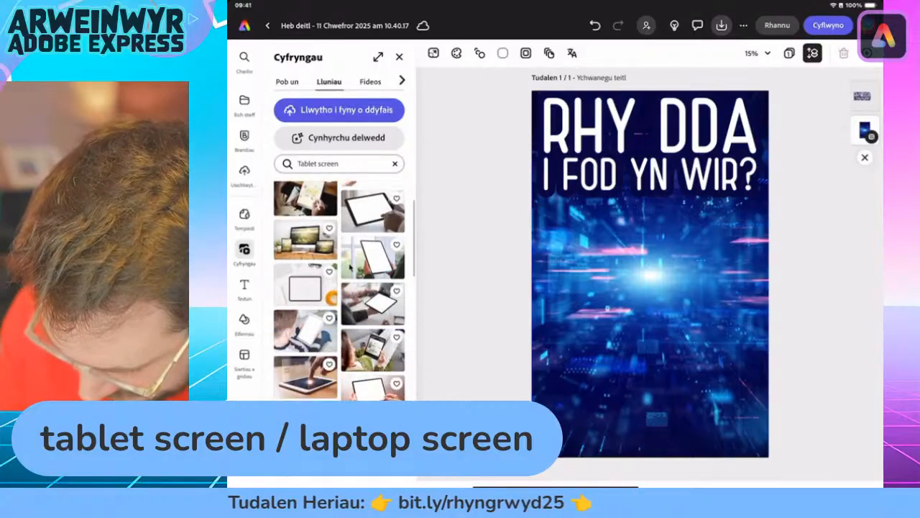
scroll(350, 267, down, 3)
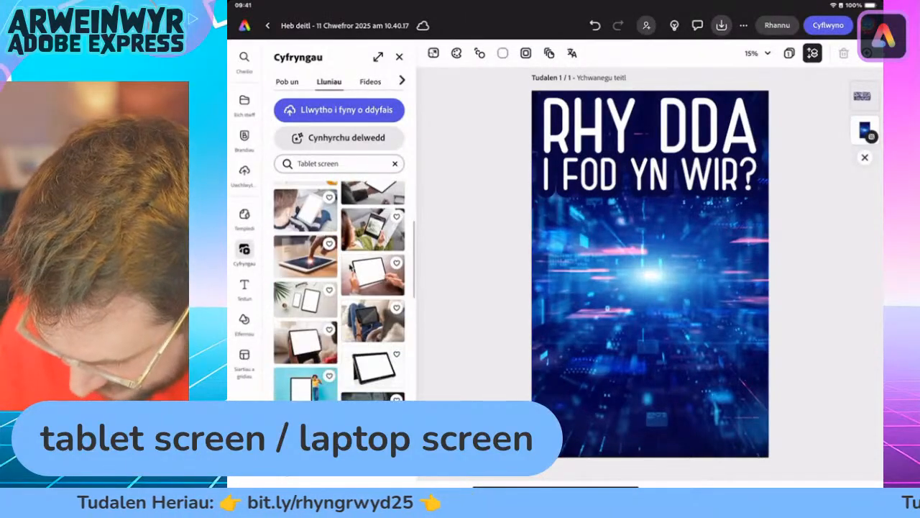
scroll(350, 268, down, 3)
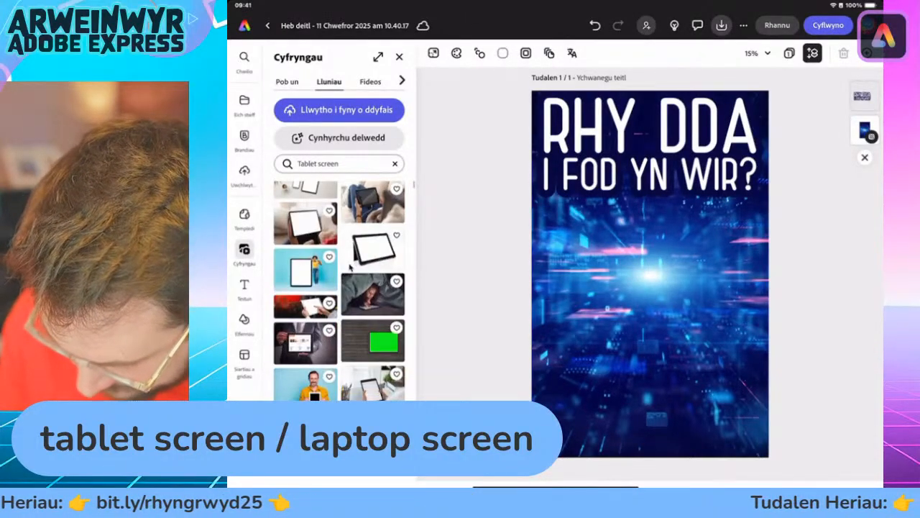
scroll(350, 267, down, 3)
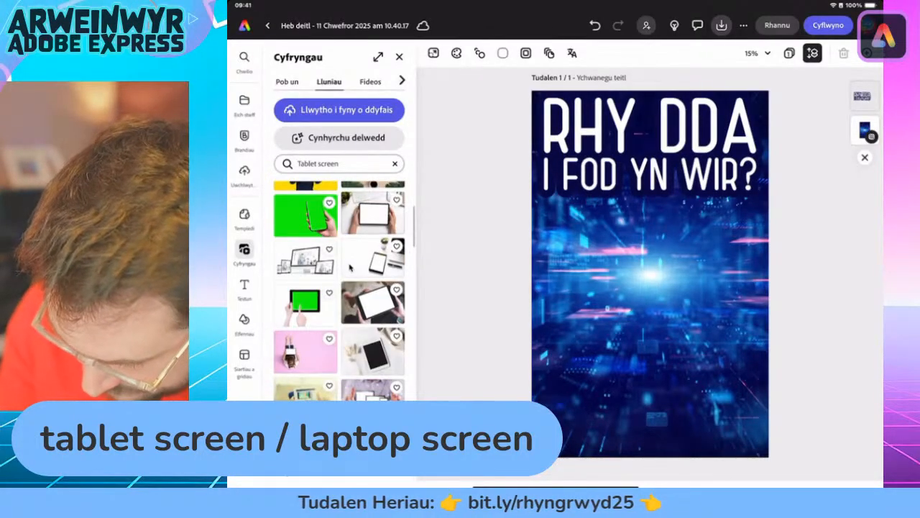
scroll(350, 268, up, 2)
scroll(350, 268, down, 5)
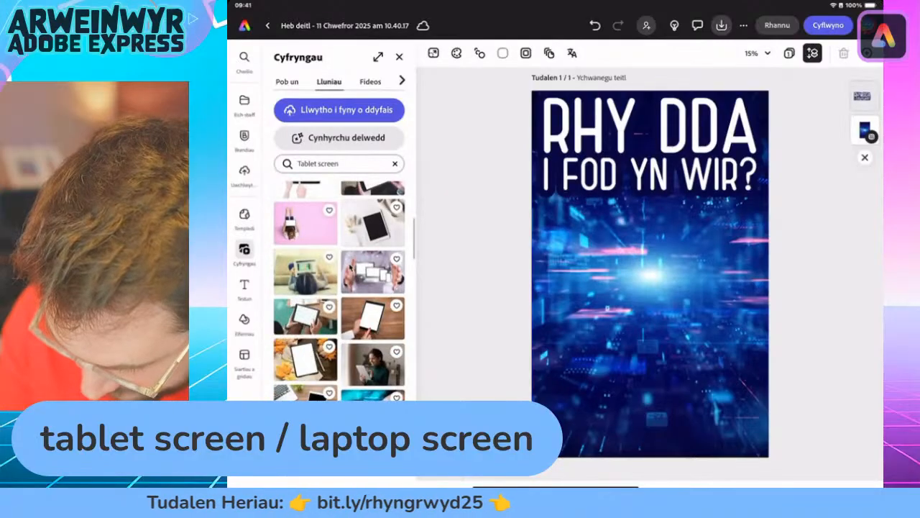
scroll(351, 267, up, 10)
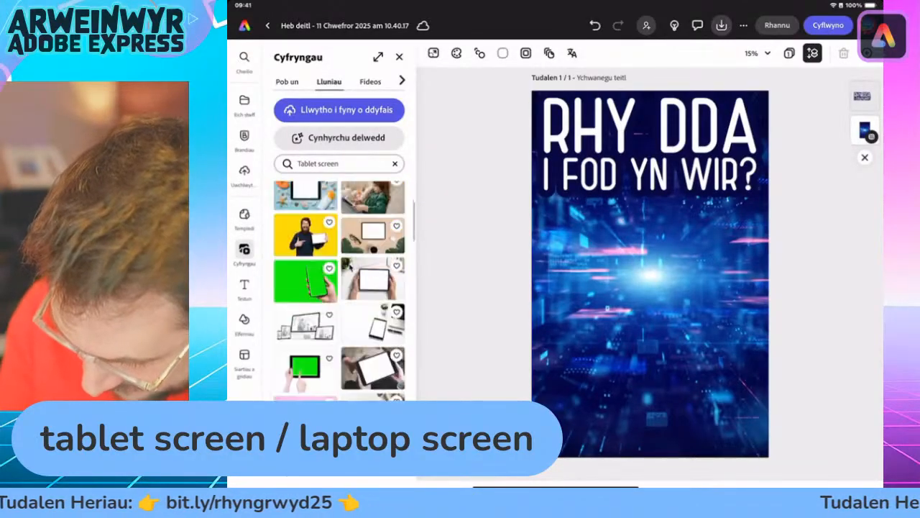
scroll(350, 267, up, 7)
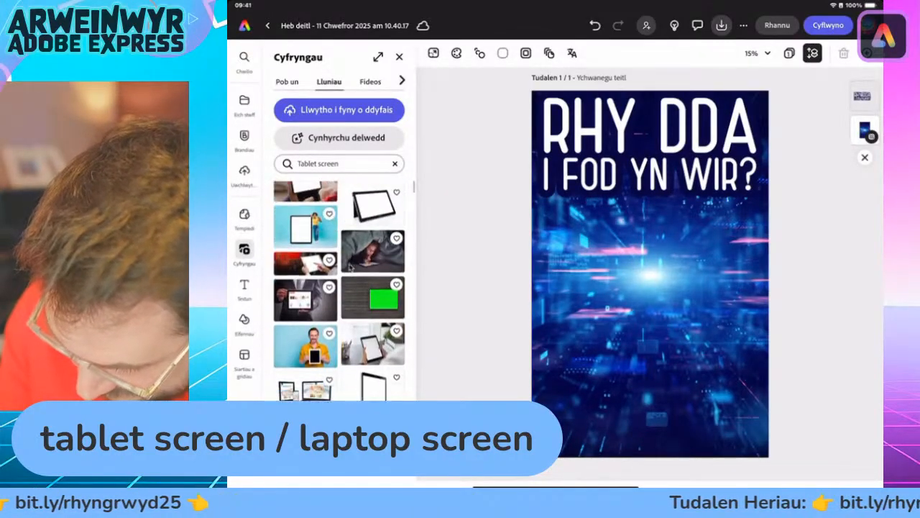
scroll(350, 267, up, 6)
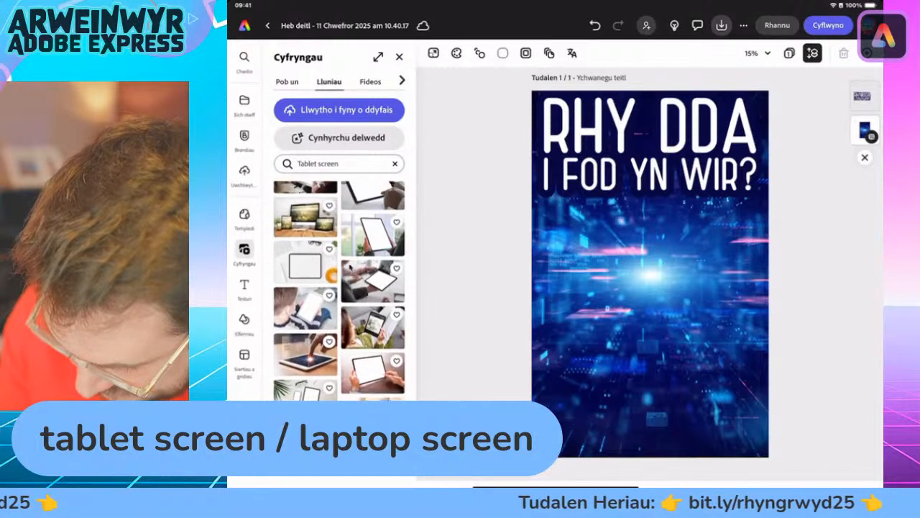
scroll(350, 268, up, 6)
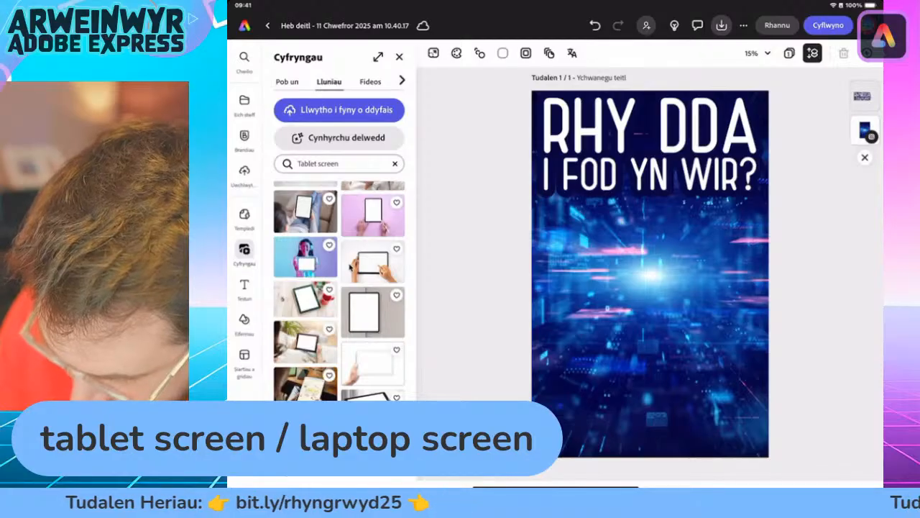
click(350, 267)
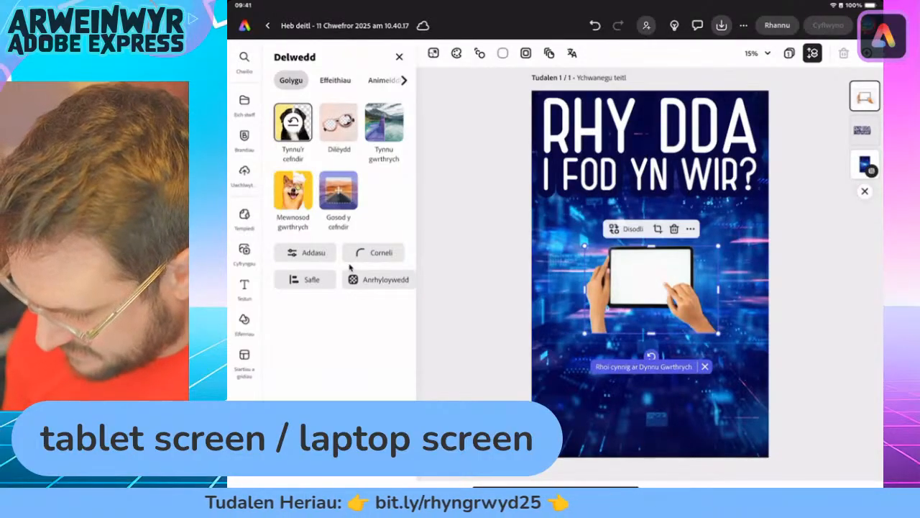
- Enlarge the tablet cut-out until it extends past both page sides, position it in the page's lower half, and deselect it
drag(717, 332, 795, 384)
drag(583, 382, 506, 436)
drag(650, 316, 653, 342)
drag(790, 273, 804, 265)
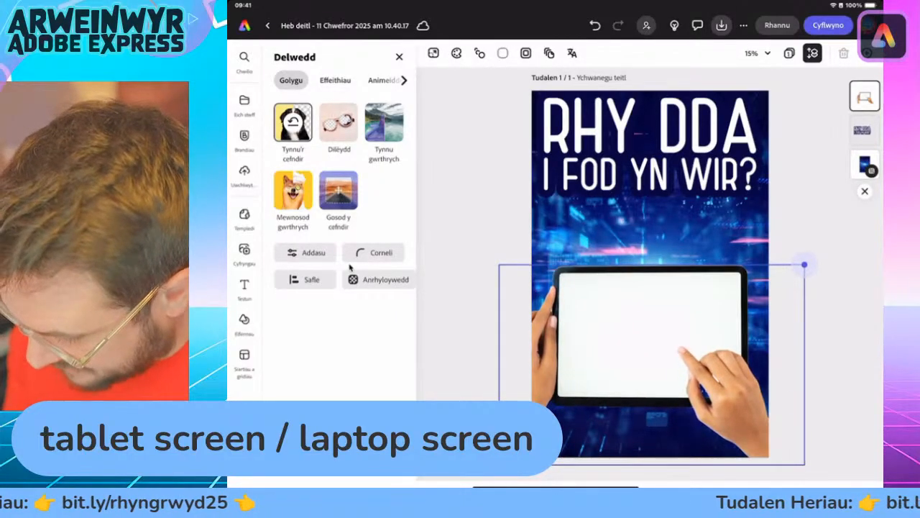
mouse_move(652, 338)
mouse_down()
mouse_move(660, 326)
mouse_move(660, 345)
mouse_move(640, 303)
mouse_move(654, 348)
mouse_up()
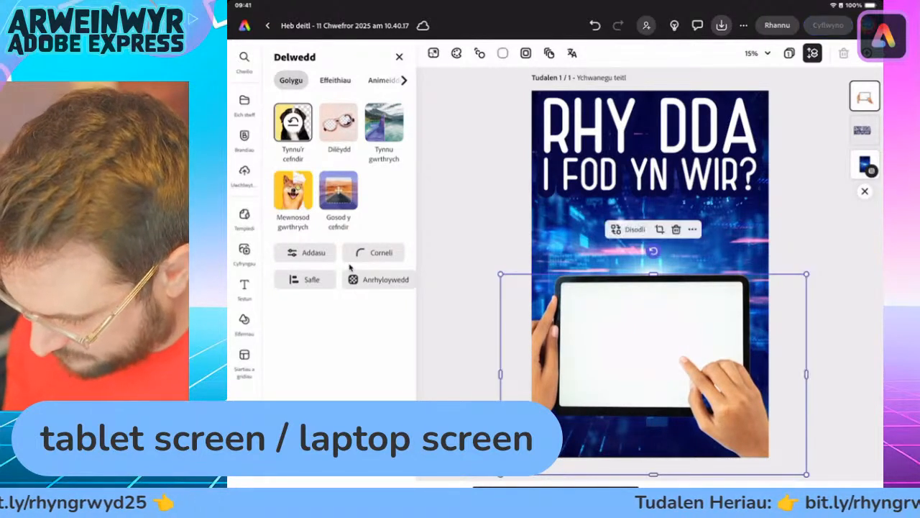
key(Escape)
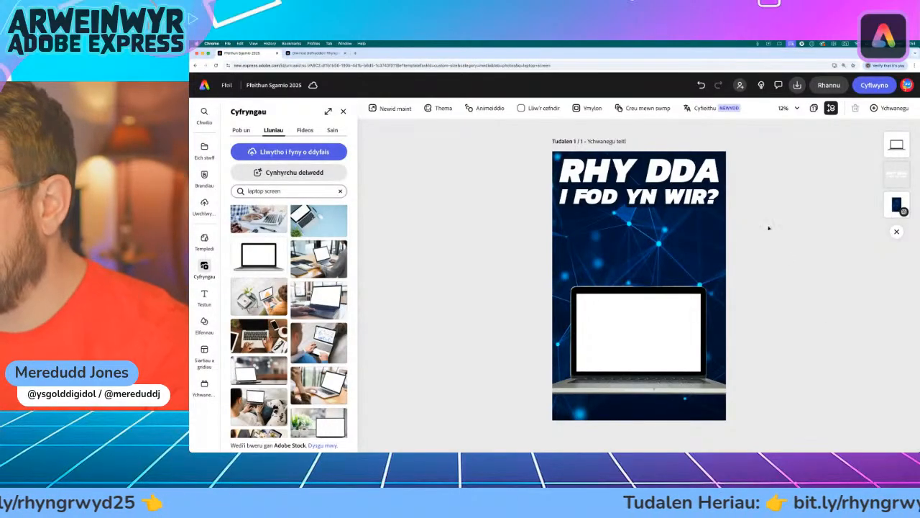
- Check the challenge page's scam examples, return to the "Ffeithlun Sgamio 2025" design and add a text box near the top of the laptop's screen
click(310, 54)
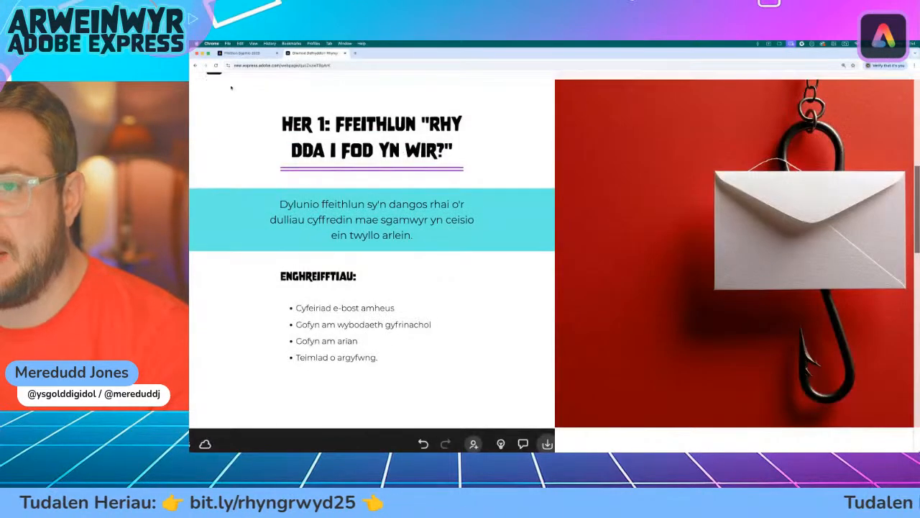
click(242, 55)
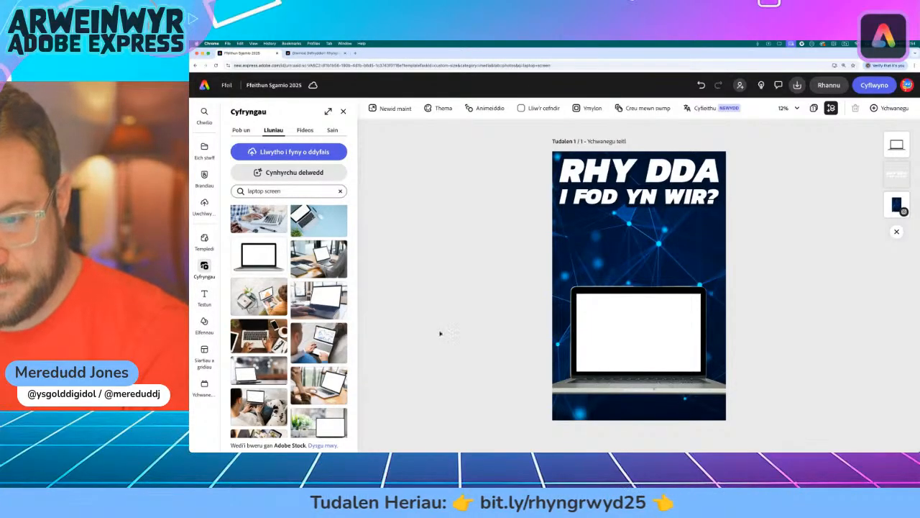
click(205, 296)
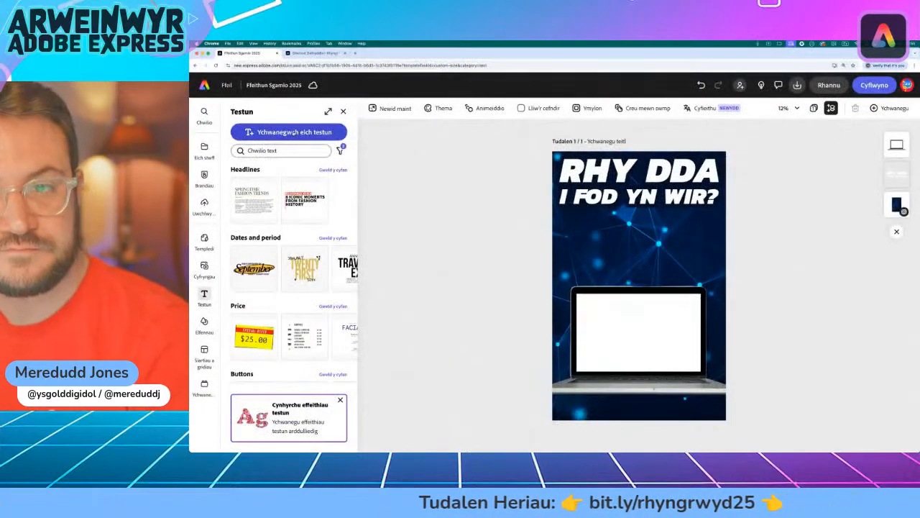
click(293, 133)
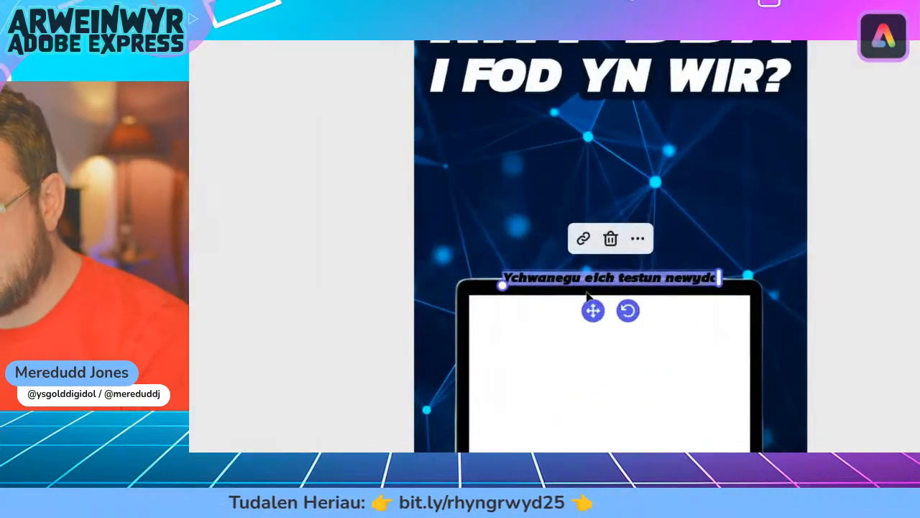
drag(593, 311, 596, 350)
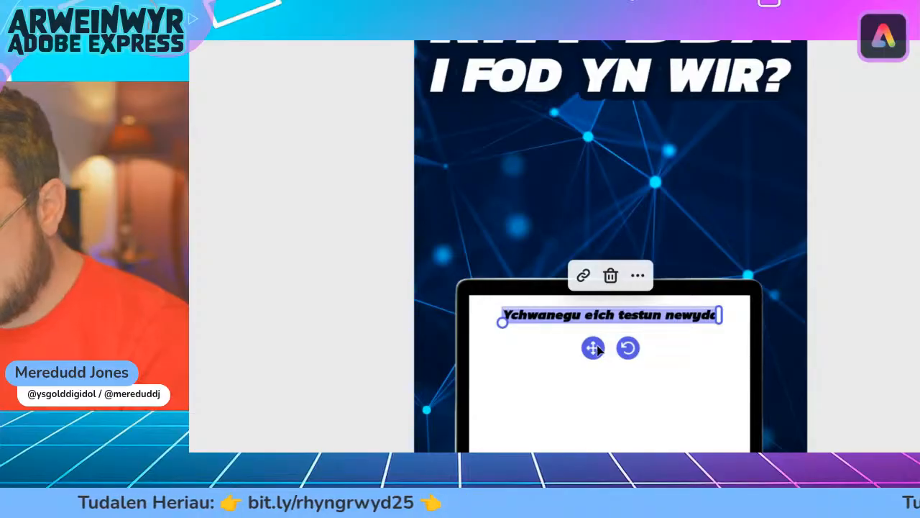
- Replace the new text box's placeholder with "Cyfeiriad ebost amheus"
text(Cy)
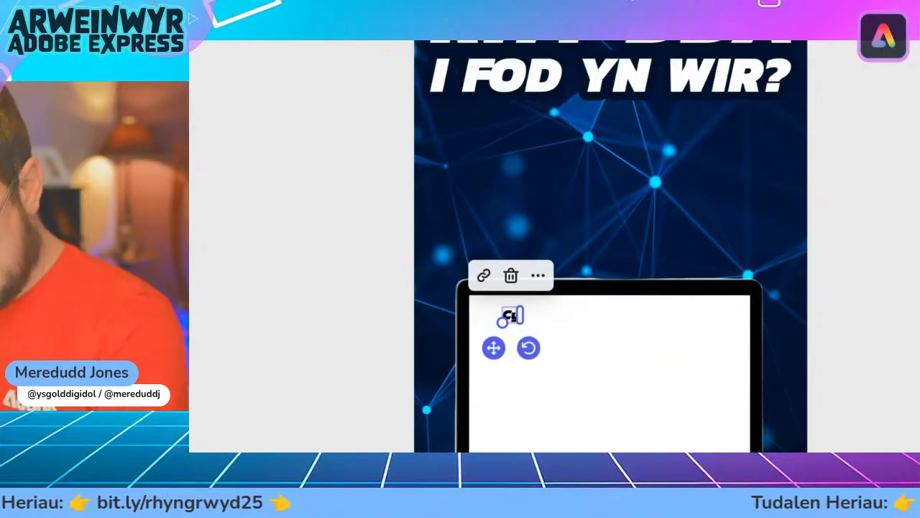
text(fe)
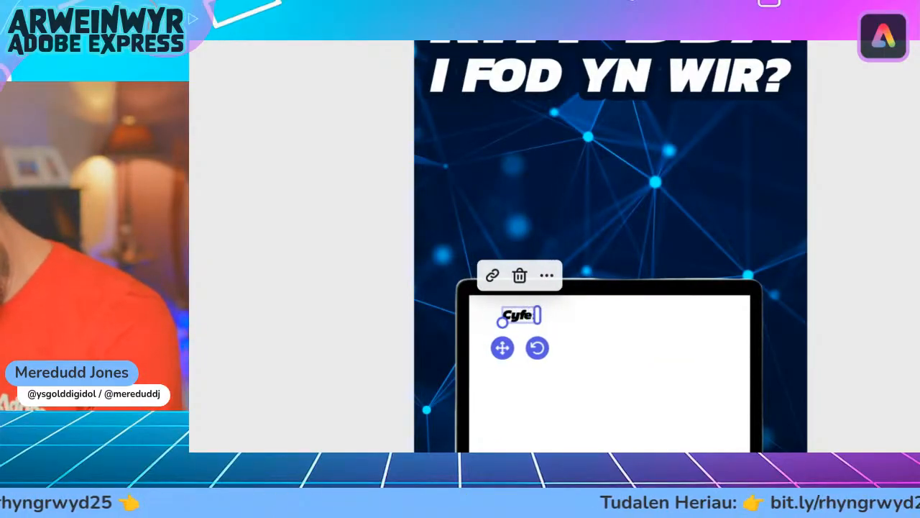
text(iriad ebost)
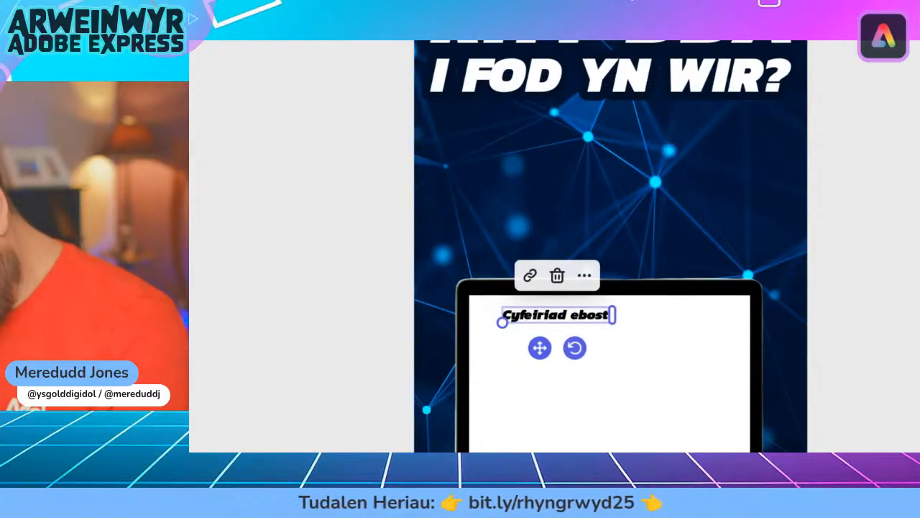
text( an)
text(heus)
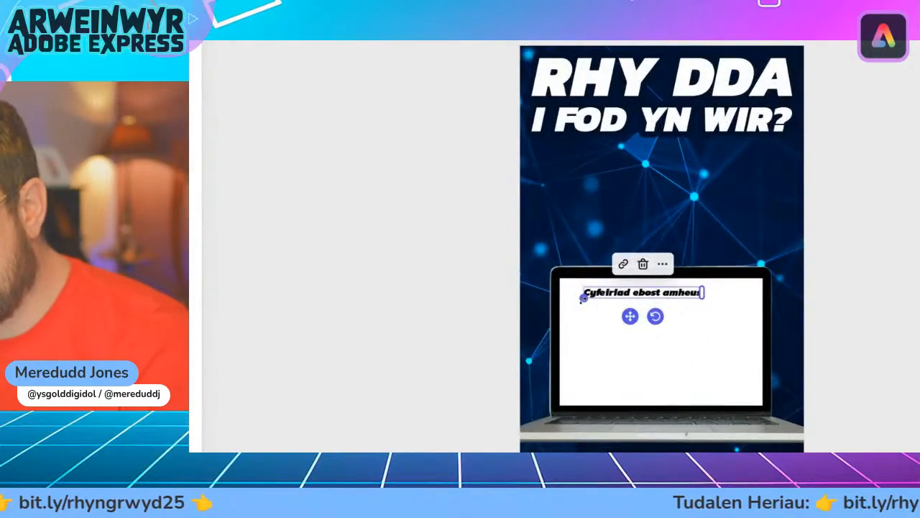
- Enlarge the "Cyfeiriad ebost amheus" text to size 42 and move it just above the laptop
drag(584, 298, 525, 303)
drag(630, 302, 640, 284)
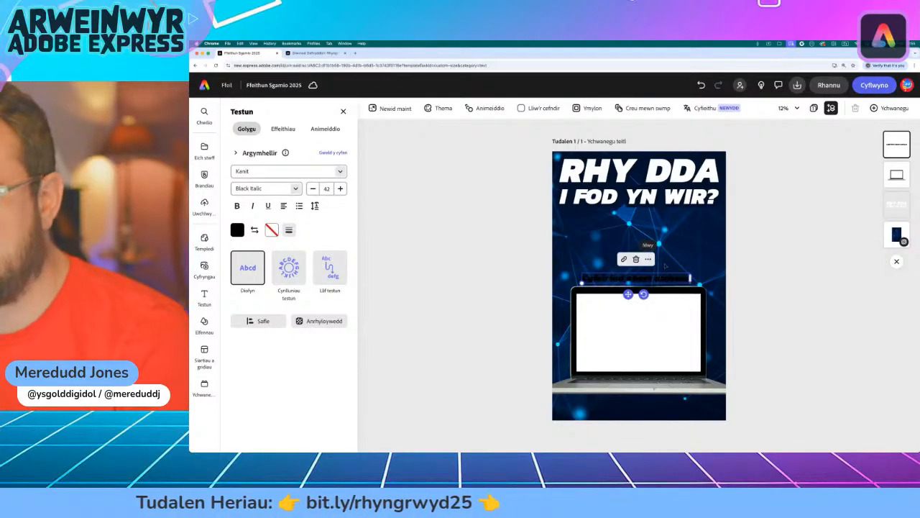
drag(629, 294, 631, 291)
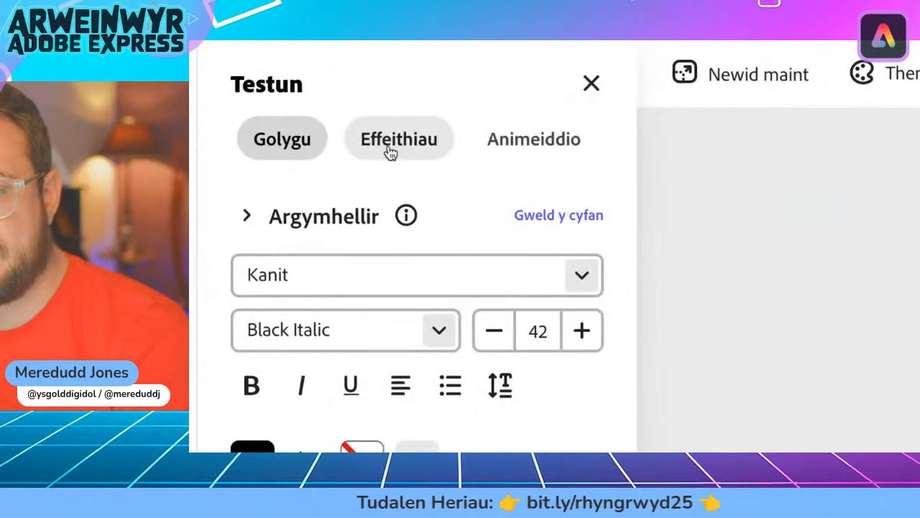
- Apply the background shape effect that follows each line of text to "Cyfeiriad ebost amheus"
click(414, 155)
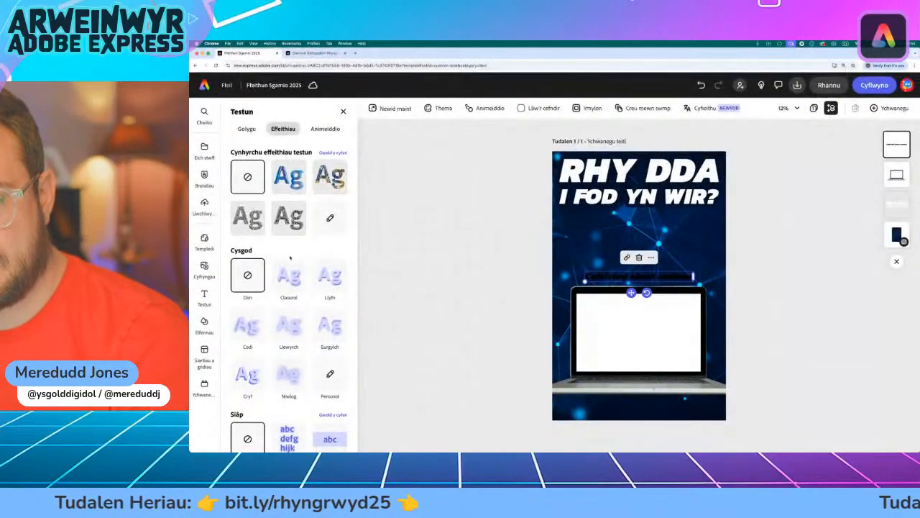
scroll(290, 257, down, 1)
scroll(290, 252, up, 1)
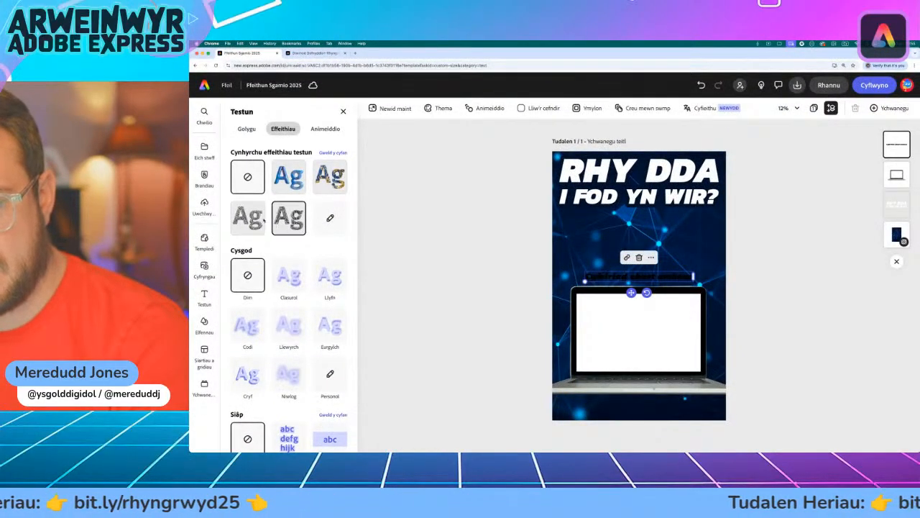
scroll(283, 259, down, 1)
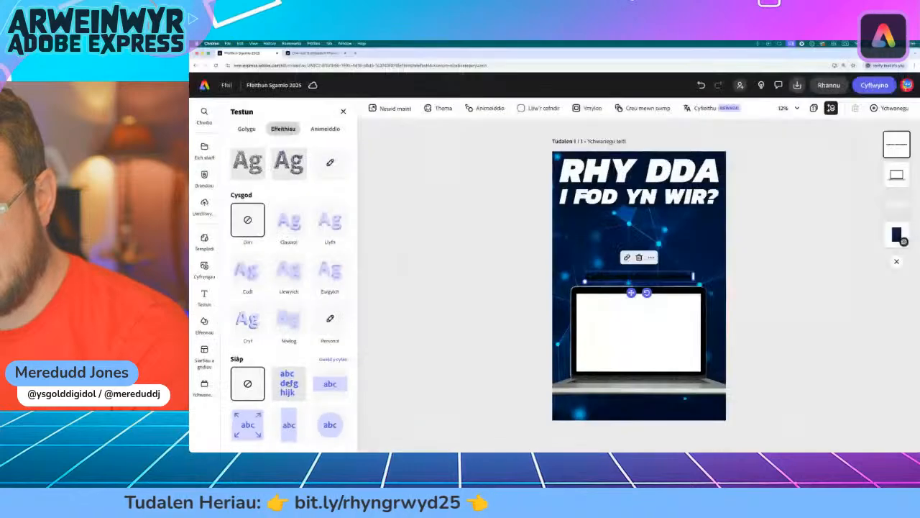
click(289, 384)
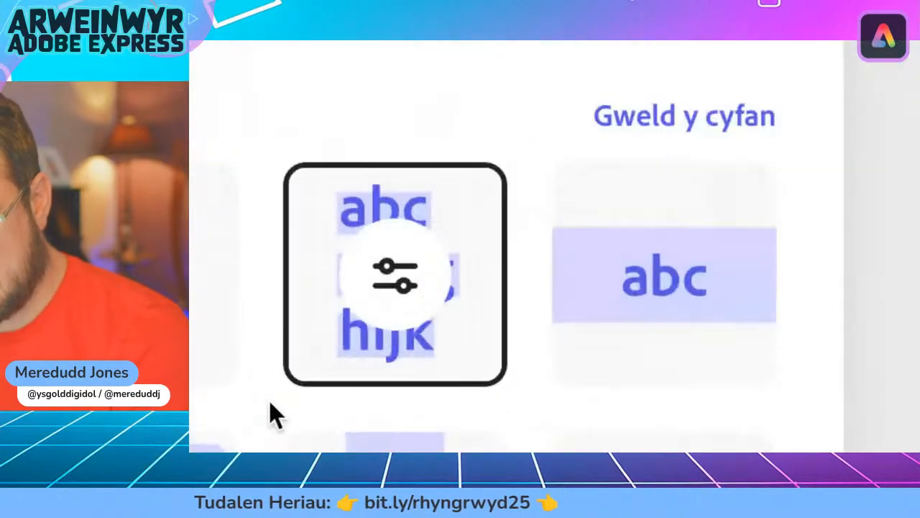
- Fill the background shape of "Cyfeiriad ebost amheus" with a bright cyan sampled from the digital background image
click(289, 384)
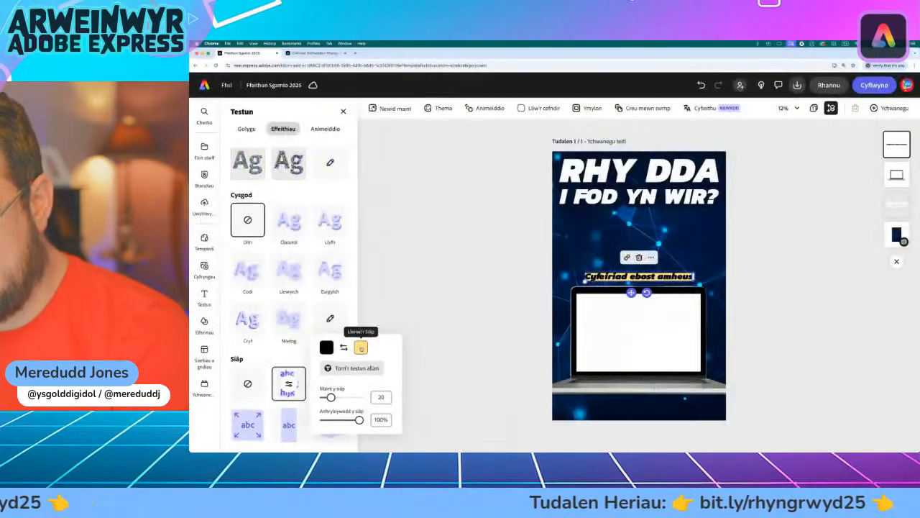
click(361, 348)
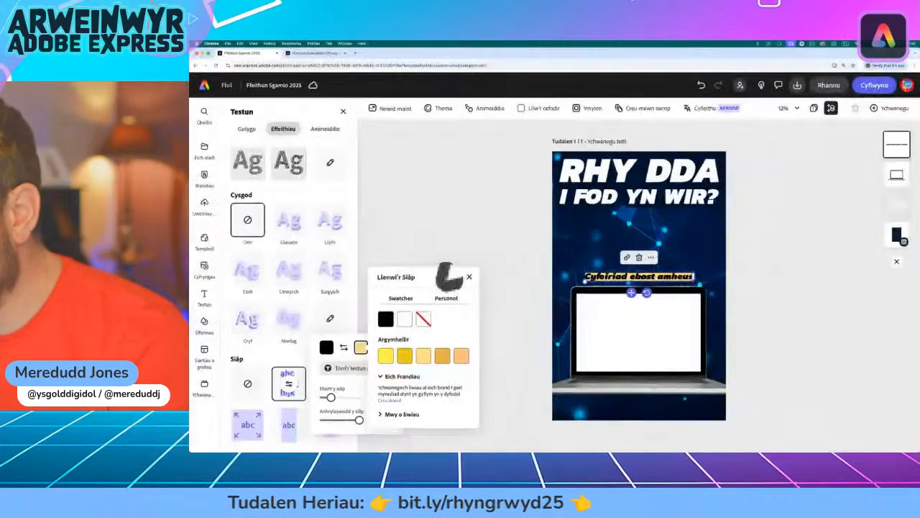
click(469, 267)
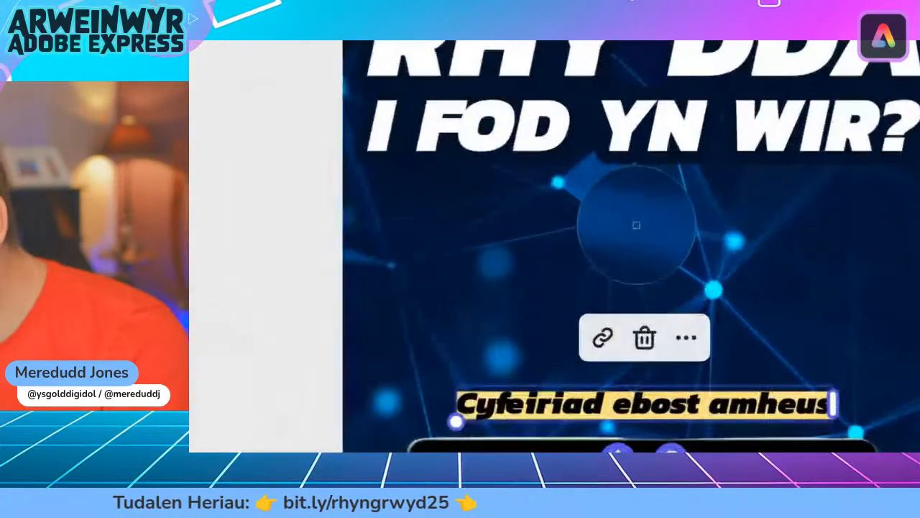
click(611, 220)
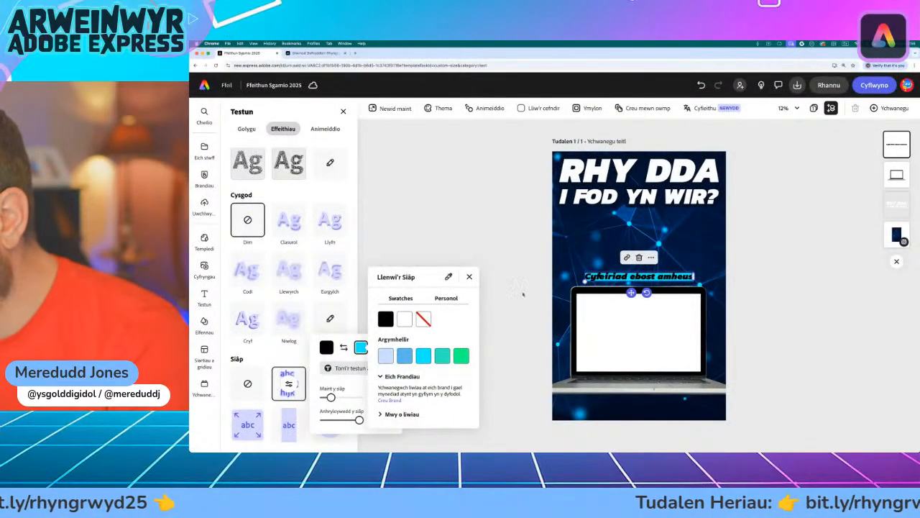
click(470, 277)
- Adjust the size and position of "Cyfeiriad ebost amheus" so it sits centred just above the laptop
drag(586, 281, 567, 283)
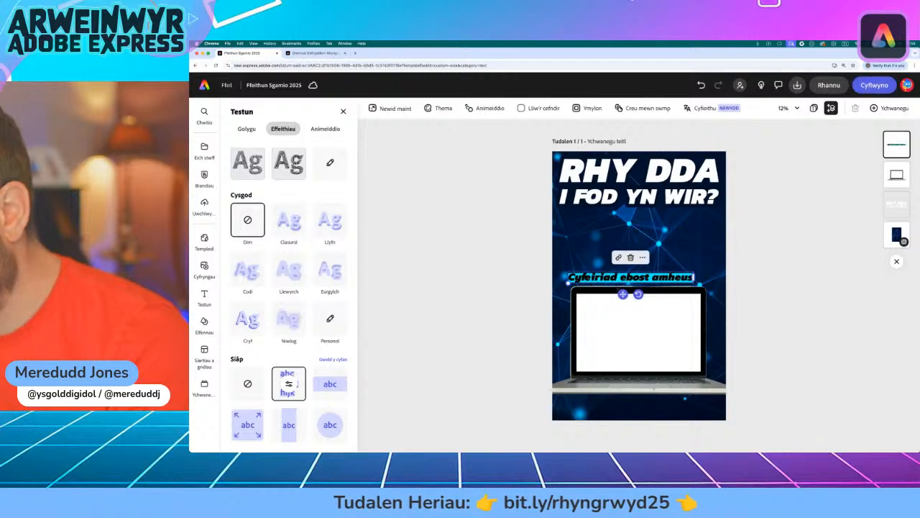
drag(622, 293, 629, 291)
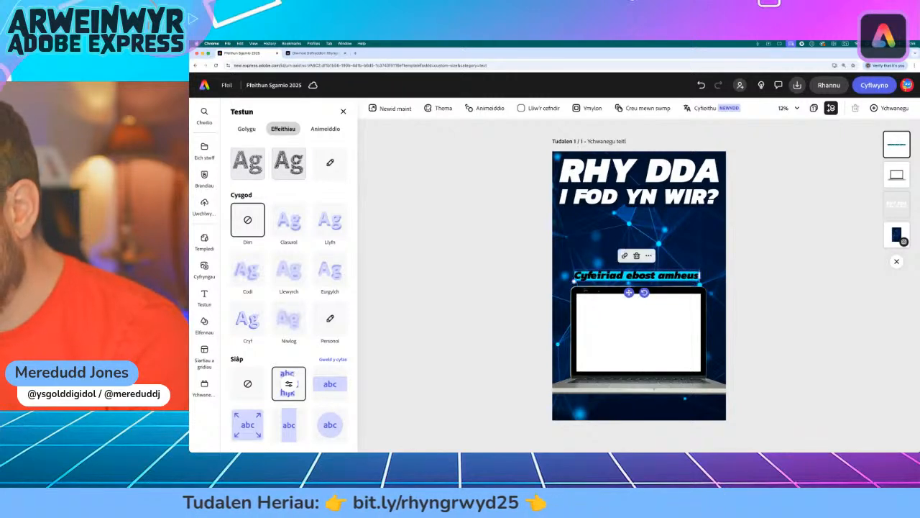
drag(573, 281, 631, 293)
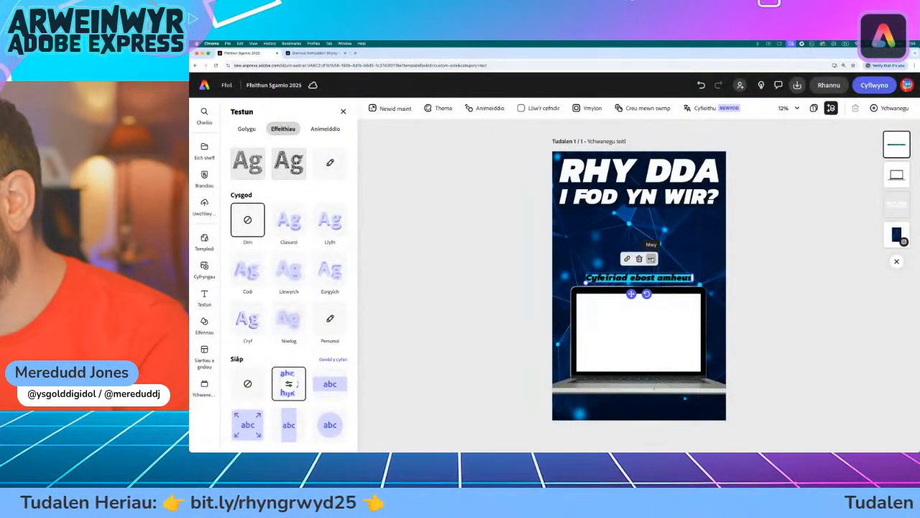
- Make three duplicates of "Cyfeiriad ebost amheus" and place them across the laptop's left edge, at its lower-right corner and below it
click(650, 258)
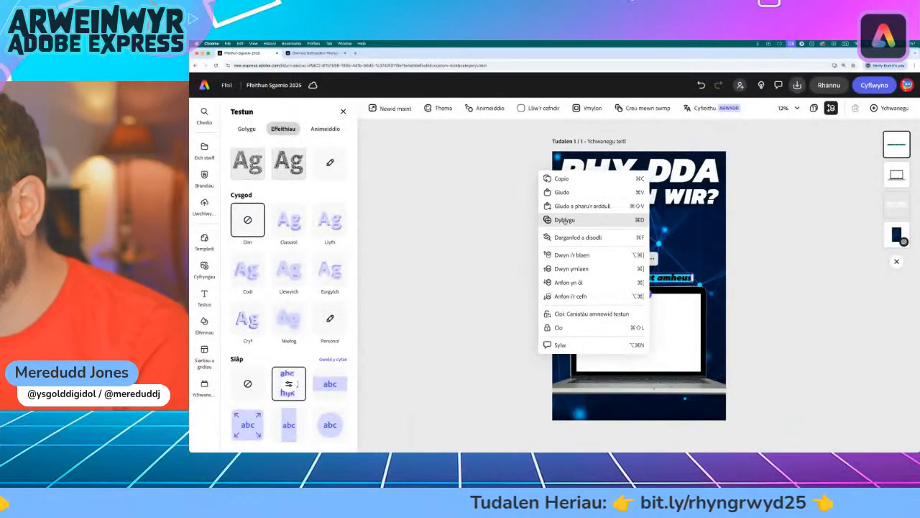
click(564, 220)
drag(647, 283, 611, 335)
right_click(620, 318)
click(665, 186)
drag(612, 335, 670, 367)
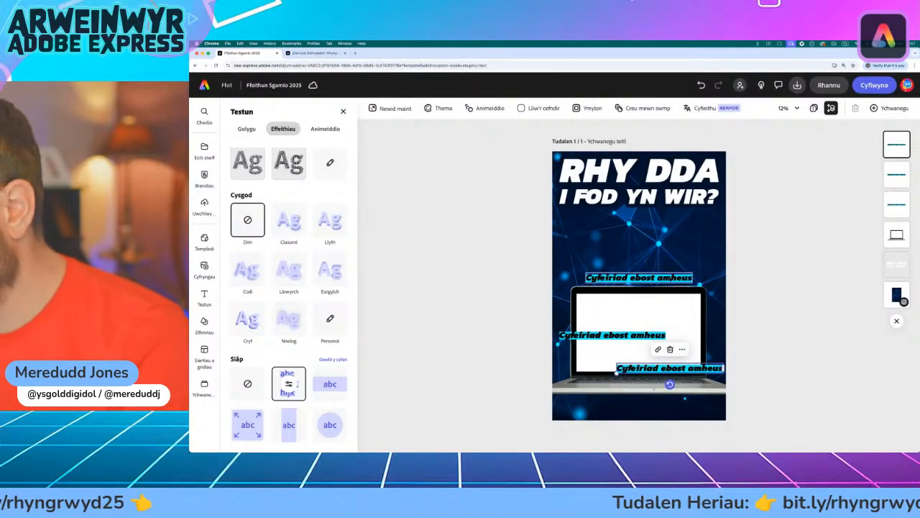
click(681, 349)
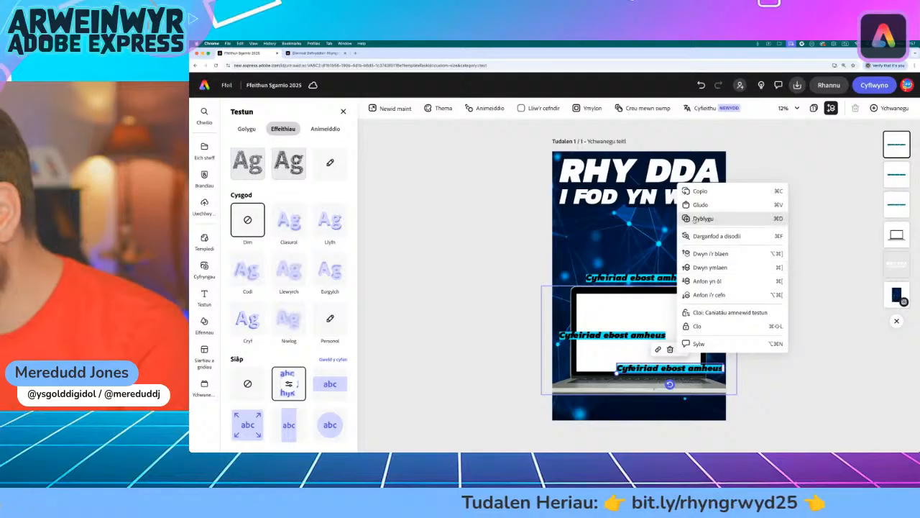
click(694, 218)
drag(685, 374, 636, 402)
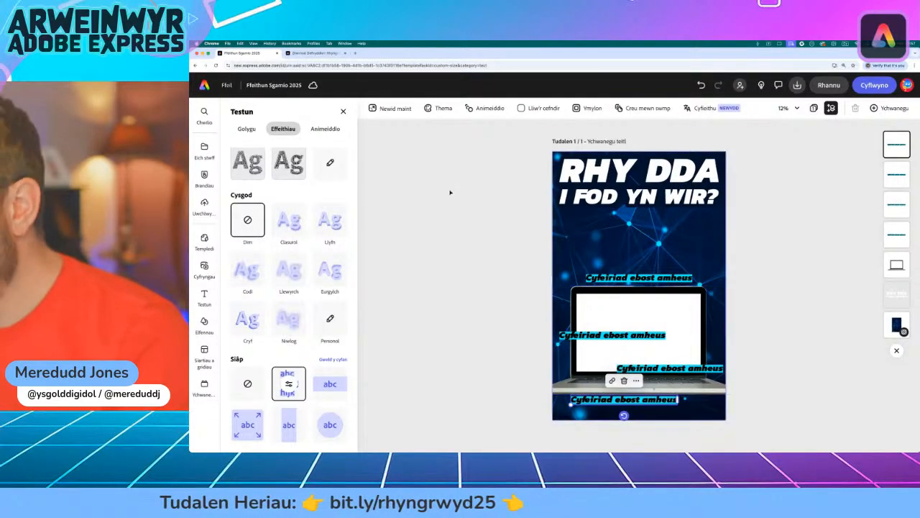
- Copy "Gofyn am wybodaeth gyfrinachol" from the challenge page and use it to replace the text of the label on the laptop's left edge
click(297, 53)
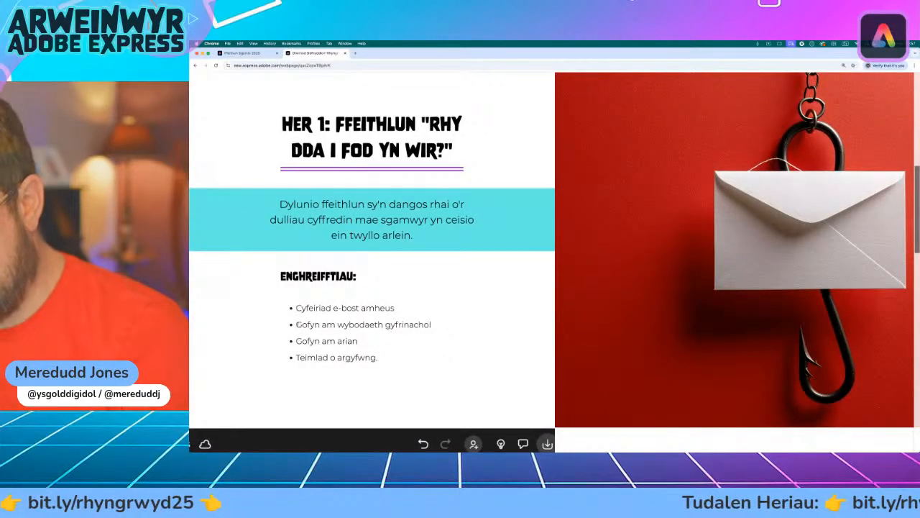
drag(297, 324, 409, 324)
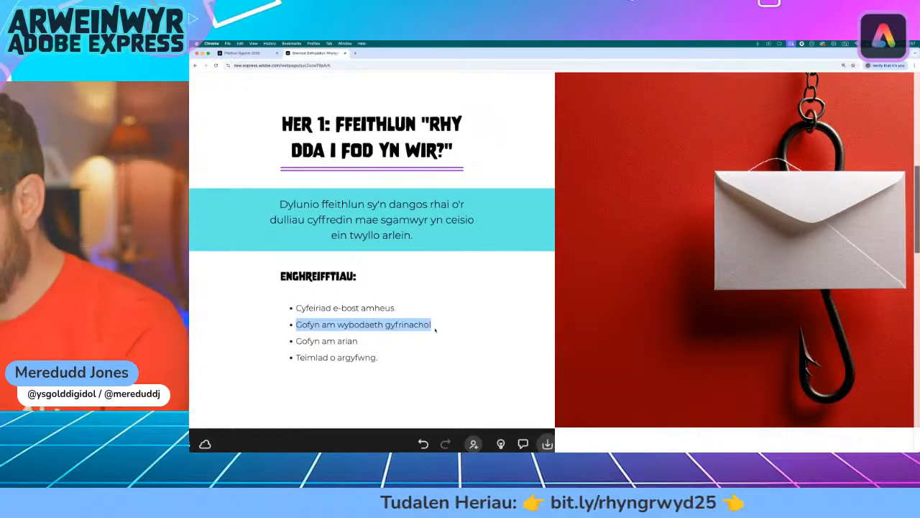
click(266, 53)
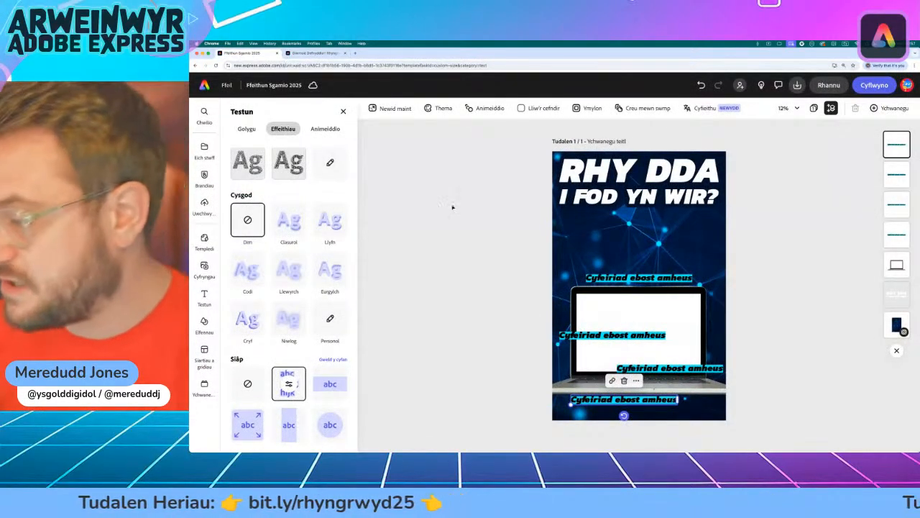
click(628, 335)
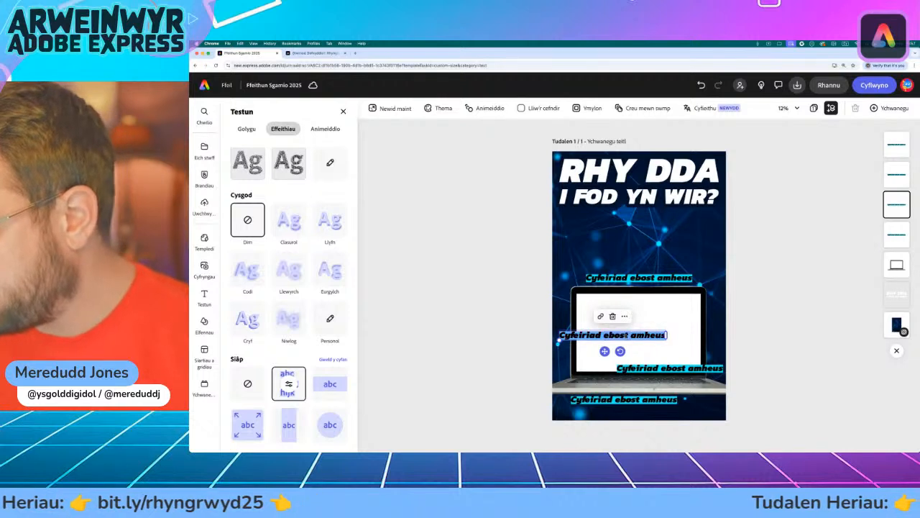
text(Gofyn am wybodaeth gyfrinachol)
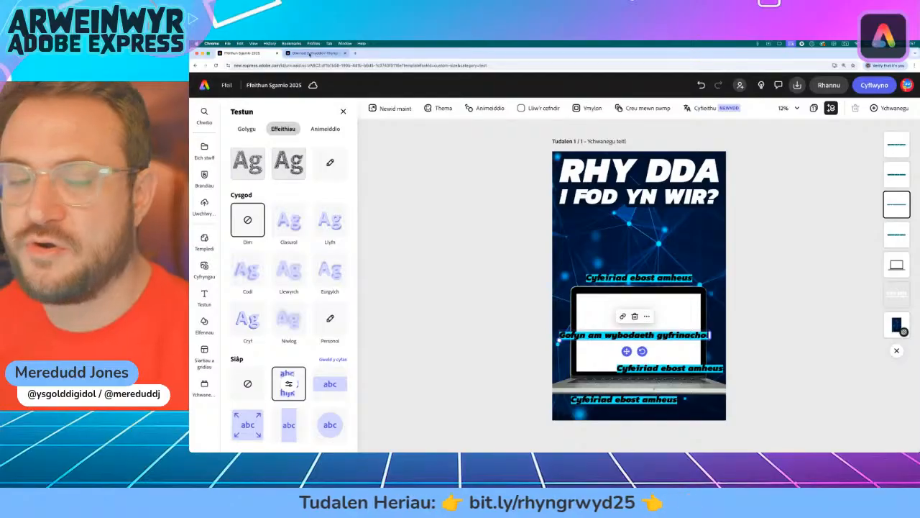
- Replace the label at the laptop's lower-right corner with "Gofyn am arian" from the challenge page and move it slightly to the right
click(310, 54)
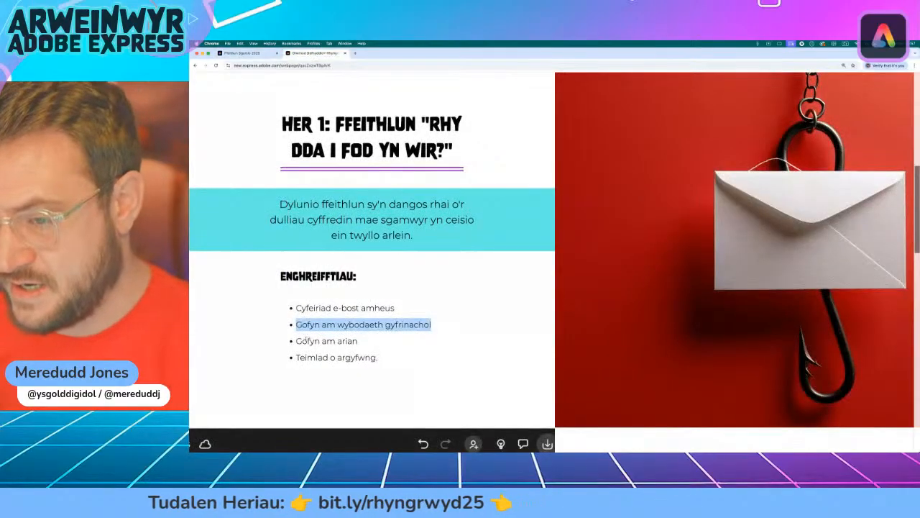
drag(297, 340, 359, 342)
key(ctrl+c)
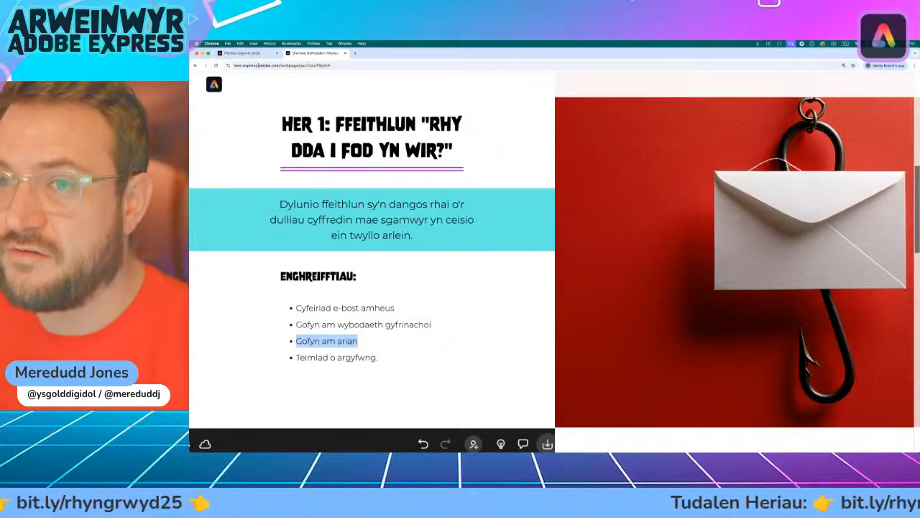
click(249, 54)
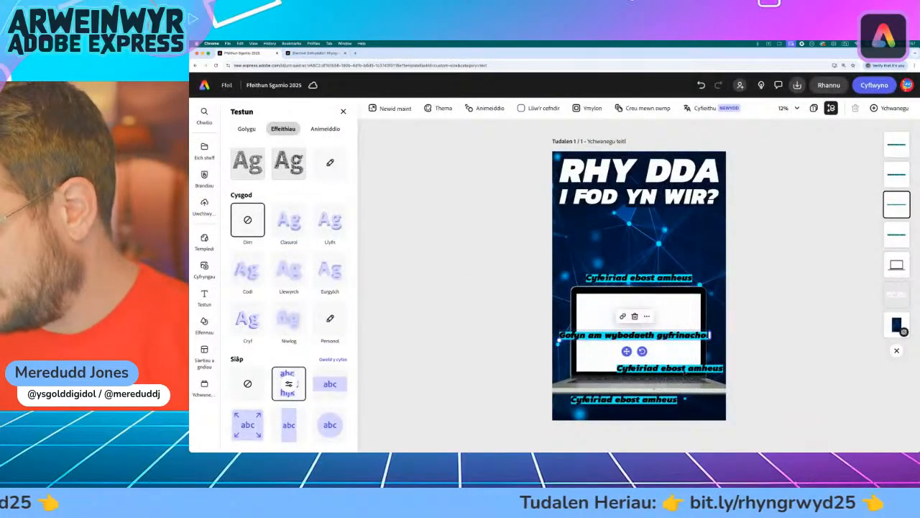
key(ctrl+v)
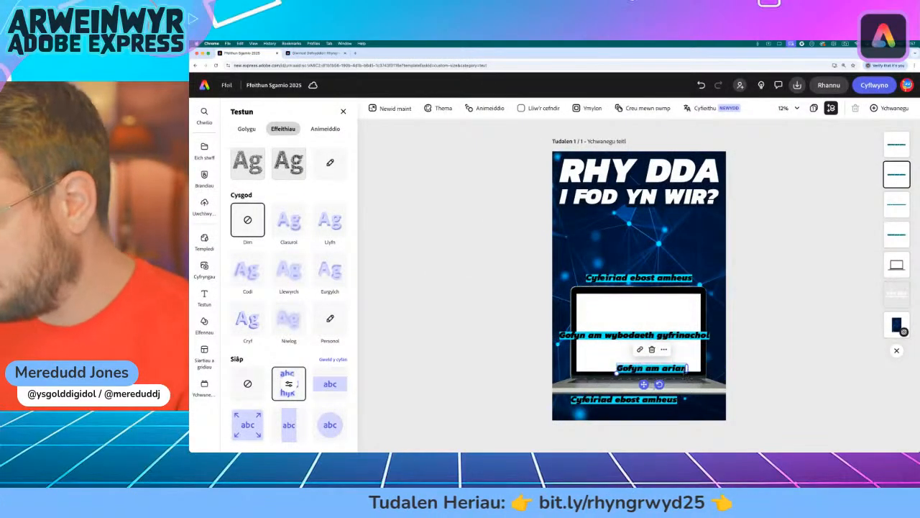
drag(651, 367, 677, 366)
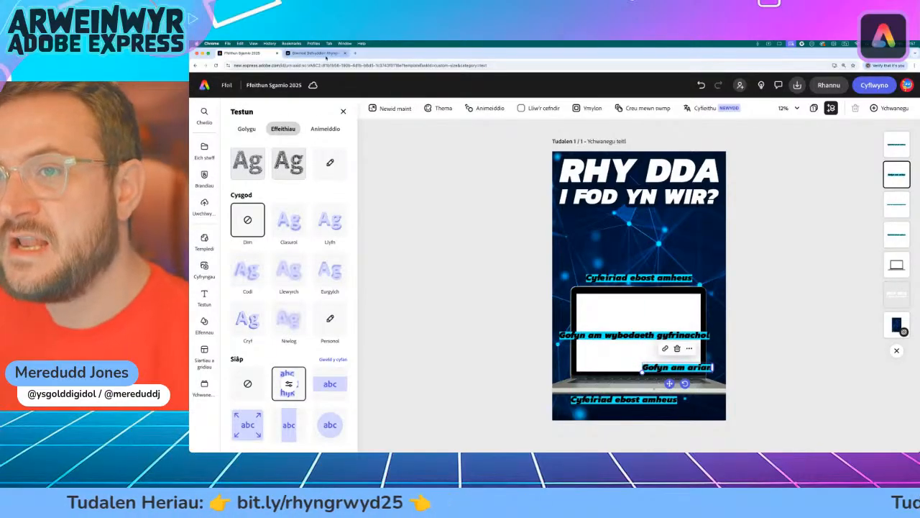
- Replace the label below the laptop with "Teimlad o argyfwng" from the challenge page and move it onto the left of the laptop's base
click(316, 53)
drag(297, 357, 375, 357)
key(super+c)
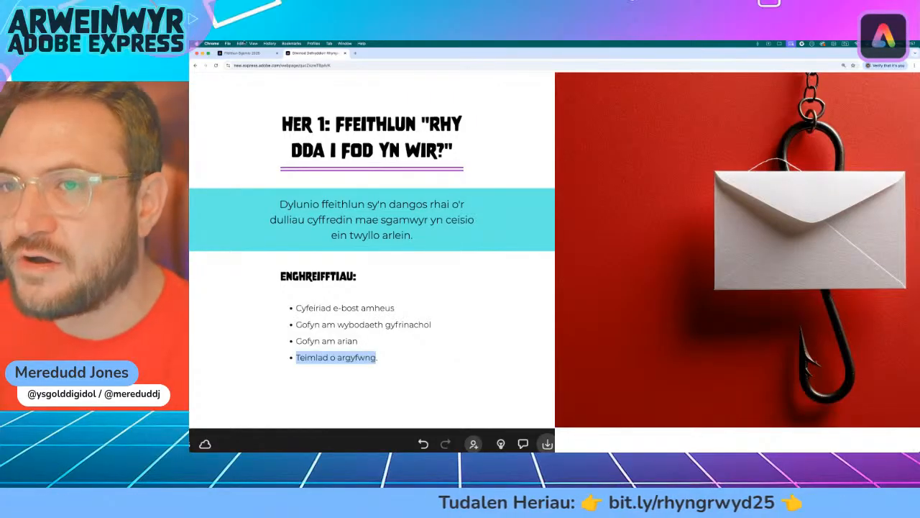
click(243, 53)
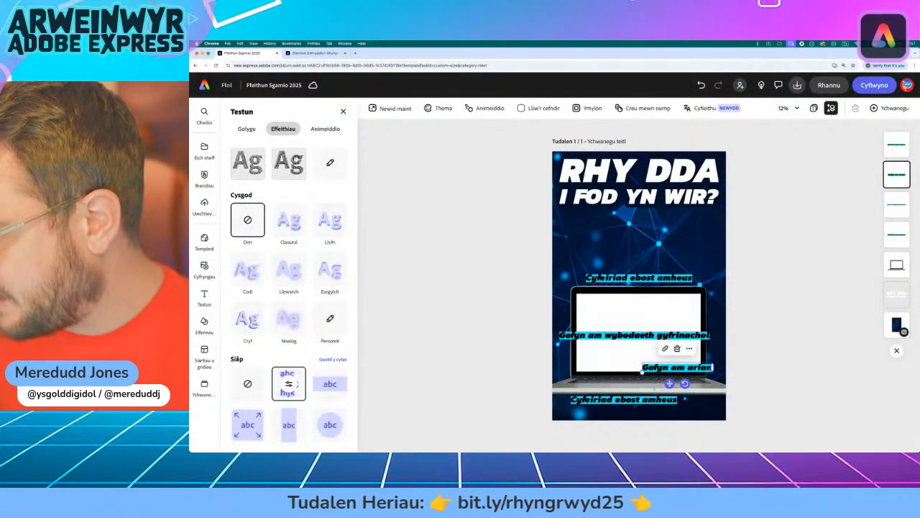
click(633, 399)
key(super+v)
drag(609, 416, 596, 405)
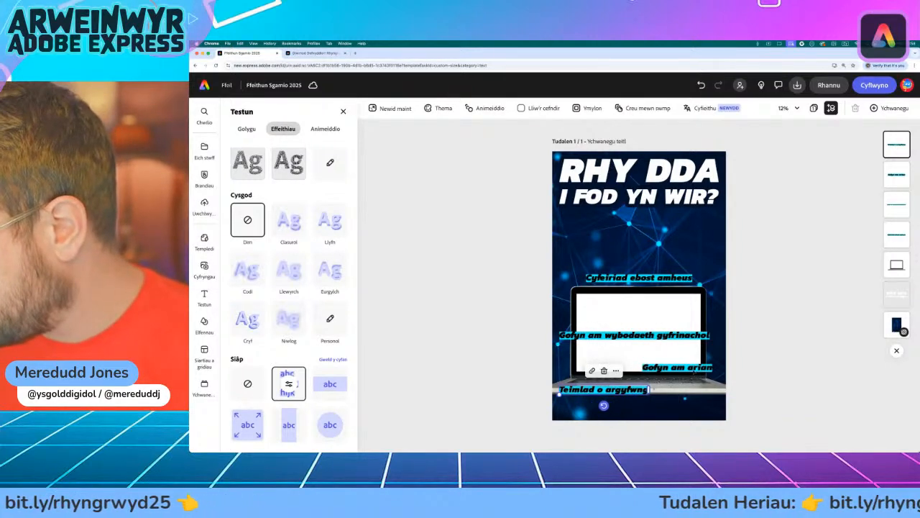
- Move "Gofyn am arian" up and right, and wrap "Gofyn am wybodaeth gyfrinachol" onto three lines at the laptop's left edge
drag(685, 366, 695, 359)
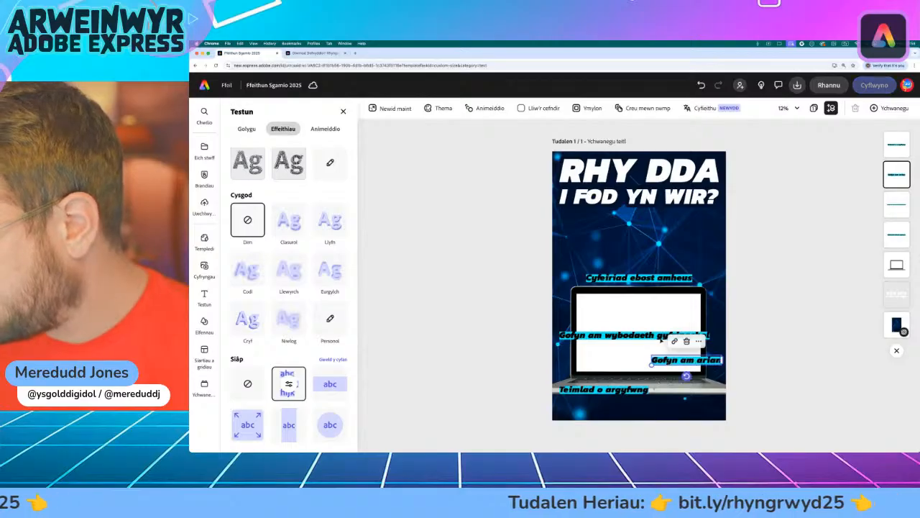
mouse_move(628, 330)
mouse_down()
mouse_move(630, 314)
mouse_move(627, 329)
mouse_up()
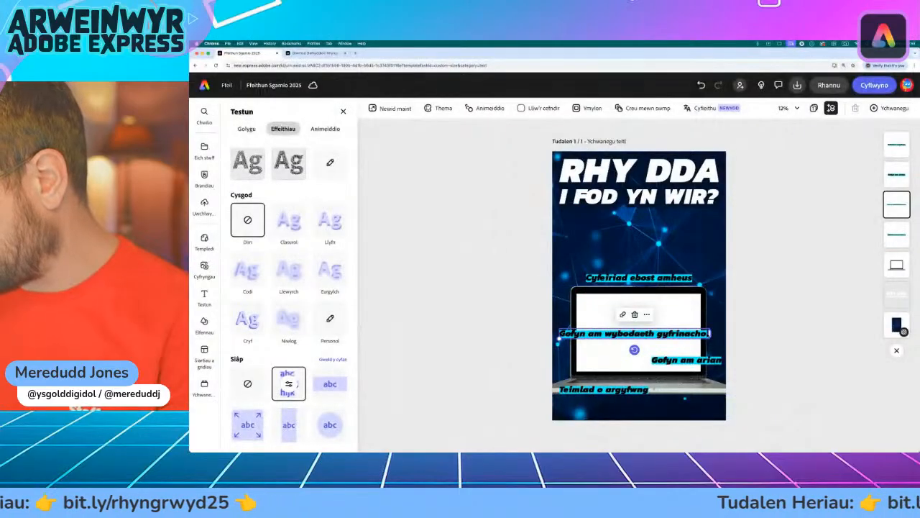
drag(710, 333, 641, 337)
drag(573, 338, 574, 317)
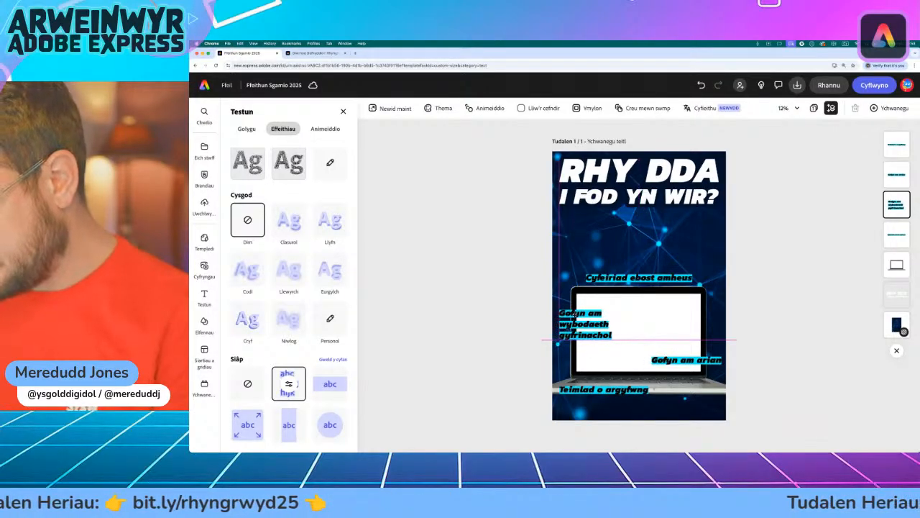
- Narrow the "Gofyn am arian" and "Teimlad o argyfwng" text boxes so each label wraps onto two lines
click(654, 361)
drag(723, 361, 693, 351)
drag(628, 388, 594, 389)
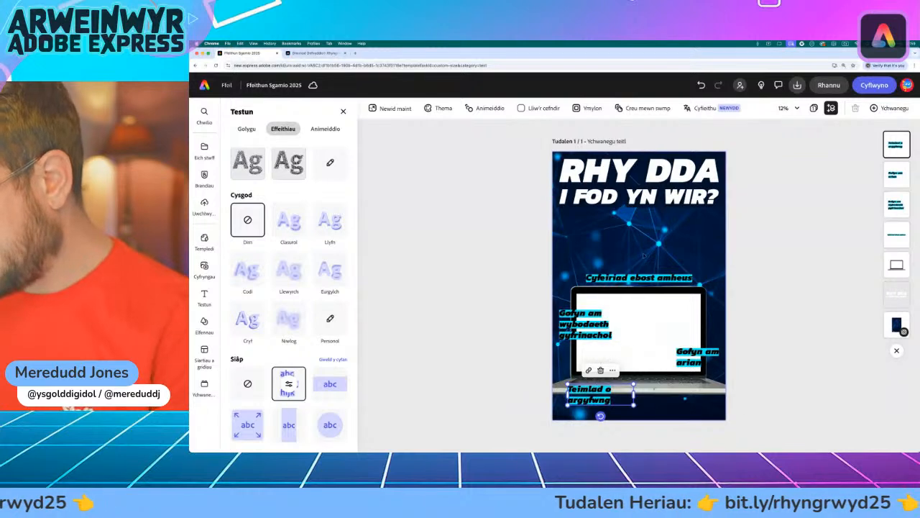
- Fine-tune the positions of the four scam labels around the laptop, shifting "Cyfeiriad ebost amheus" to the right, and deselect them
drag(650, 276, 674, 277)
drag(574, 333, 574, 340)
drag(695, 357, 695, 360)
mouse_move(590, 395)
mouse_down()
mouse_move(581, 395)
mouse_move(656, 392)
mouse_move(593, 390)
mouse_up()
click(519, 316)
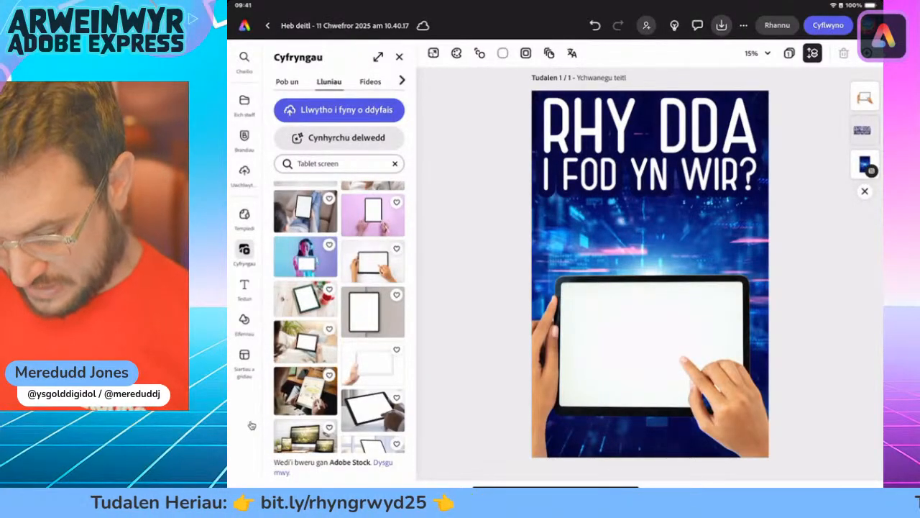
- In the iPad design with the tablet cut-out, add a text box reading "Cyfeiriad ebost amheus" at the tablet's top edge
key(t)
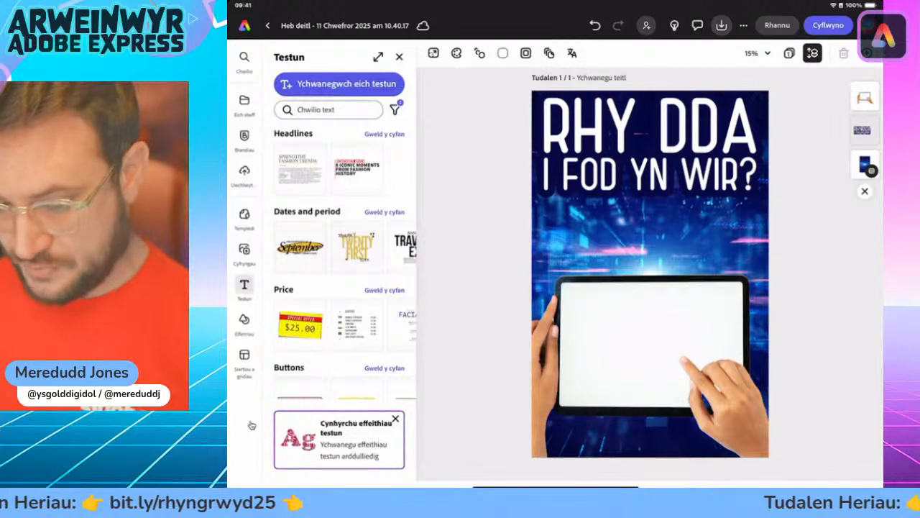
key(t)
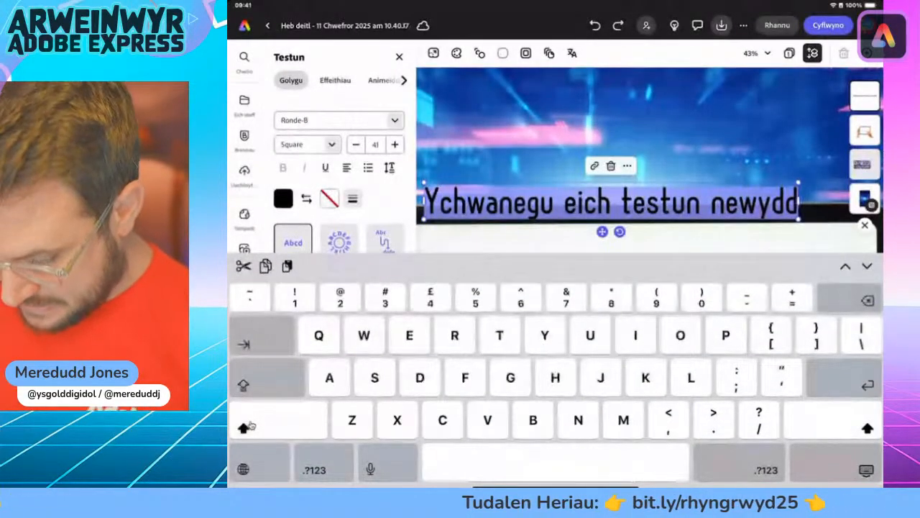
text(Cyfeiri)
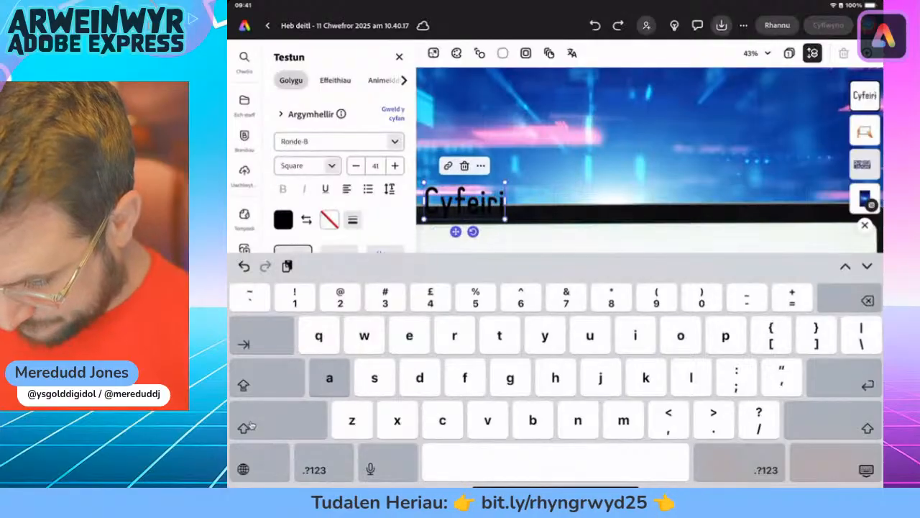
text(ad ebo)
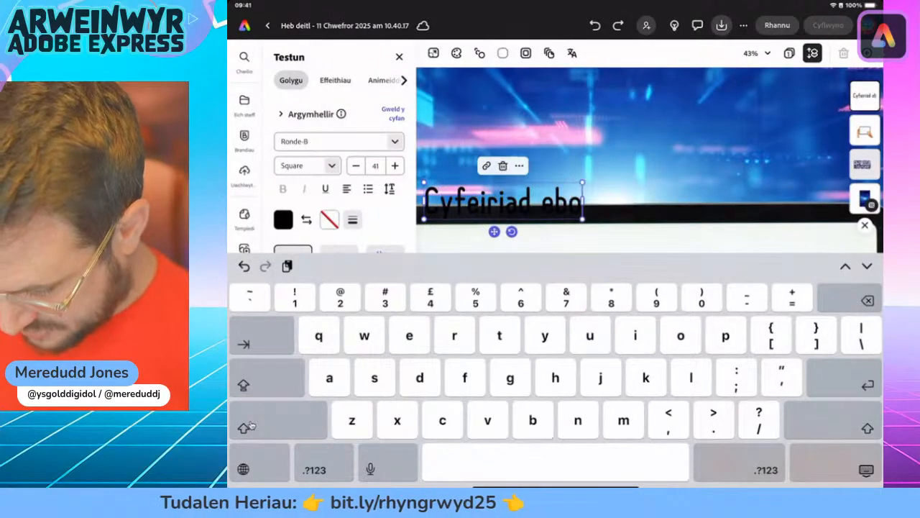
text(st amheus)
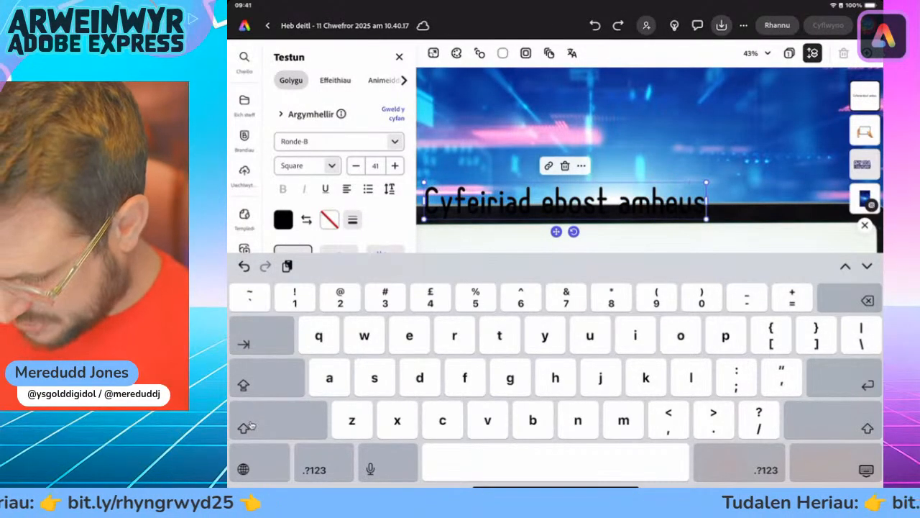
key(Escape)
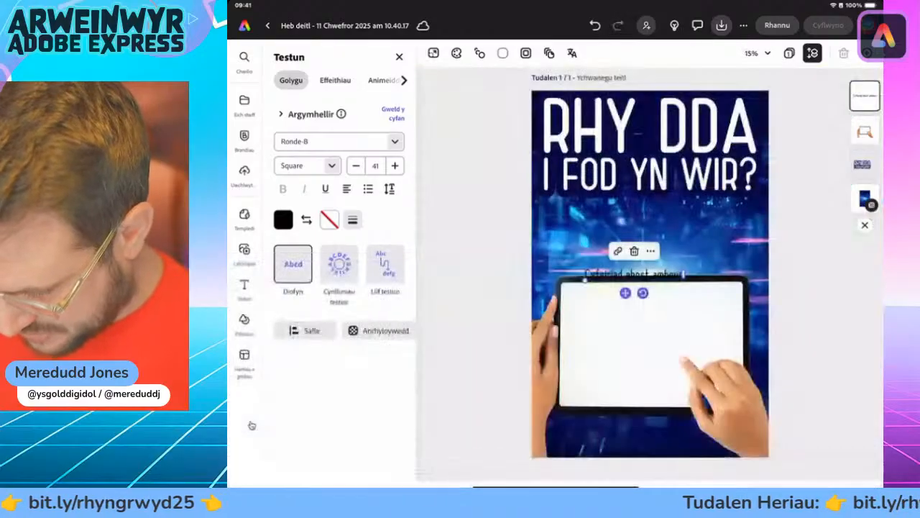
- Move the "Cyfeiriad ebost amheus" label just above the tablet at font size 49 and add a background shape that follows its text lines
mouse_move(633, 302)
mouse_down()
mouse_move(638, 289)
mouse_move(600, 267)
mouse_move(575, 269)
mouse_move(638, 294)
mouse_up()
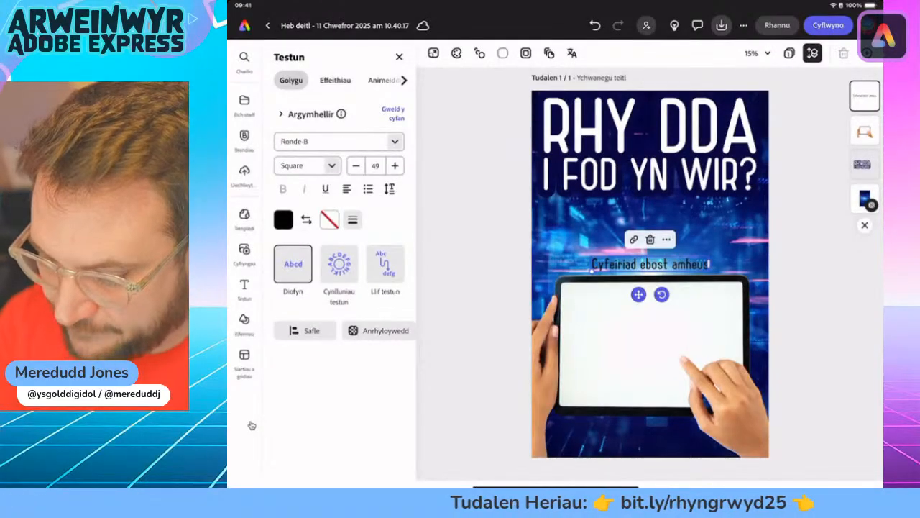
click(335, 79)
scroll(338, 287, down, 2)
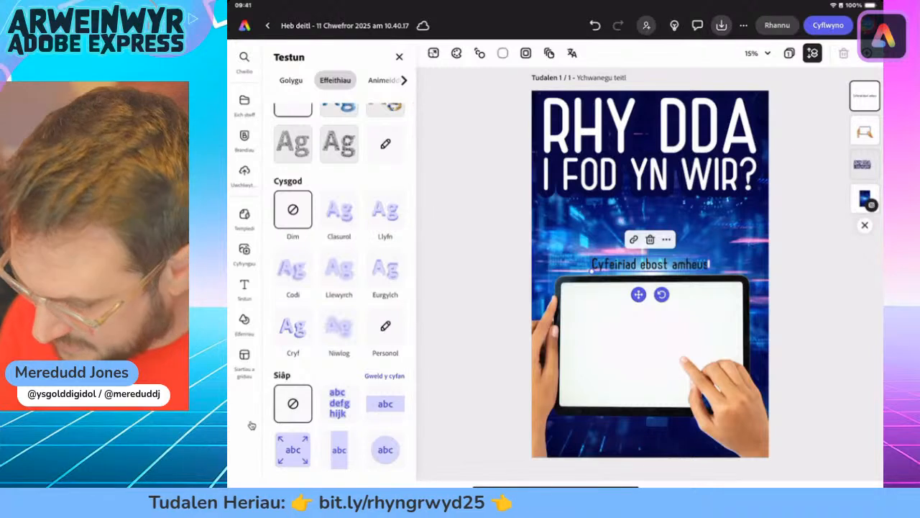
click(338, 402)
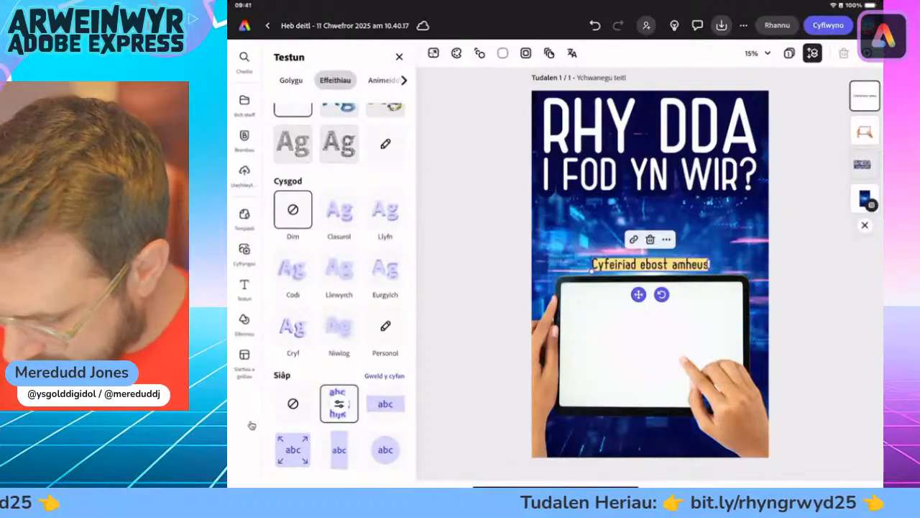
click(338, 403)
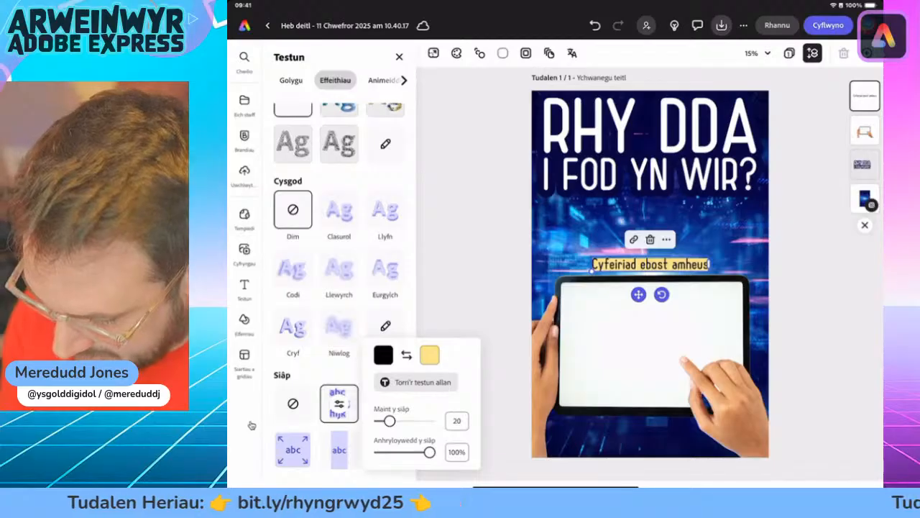
click(429, 355)
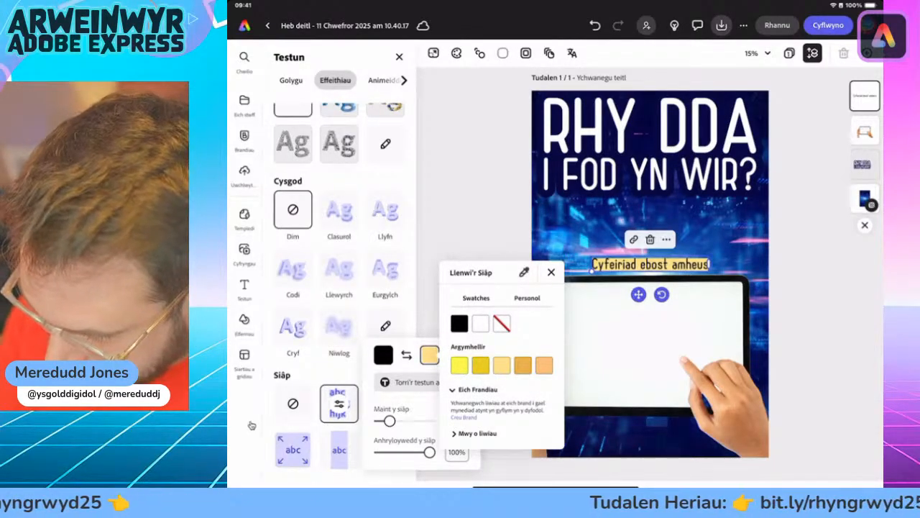
click(524, 272)
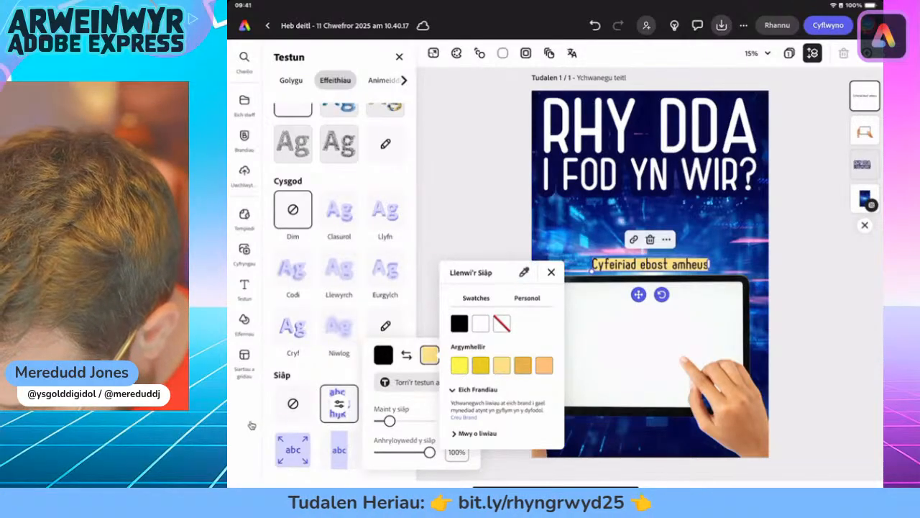
click(551, 271)
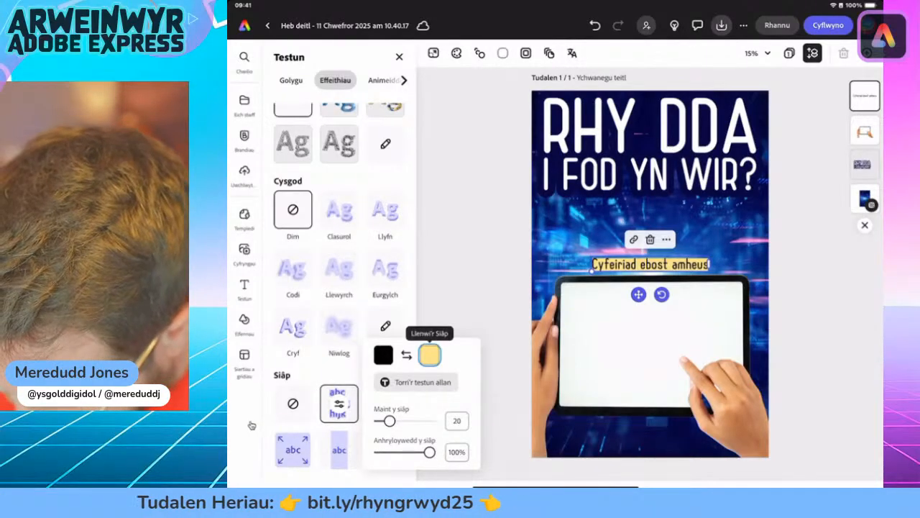
click(429, 355)
click(524, 272)
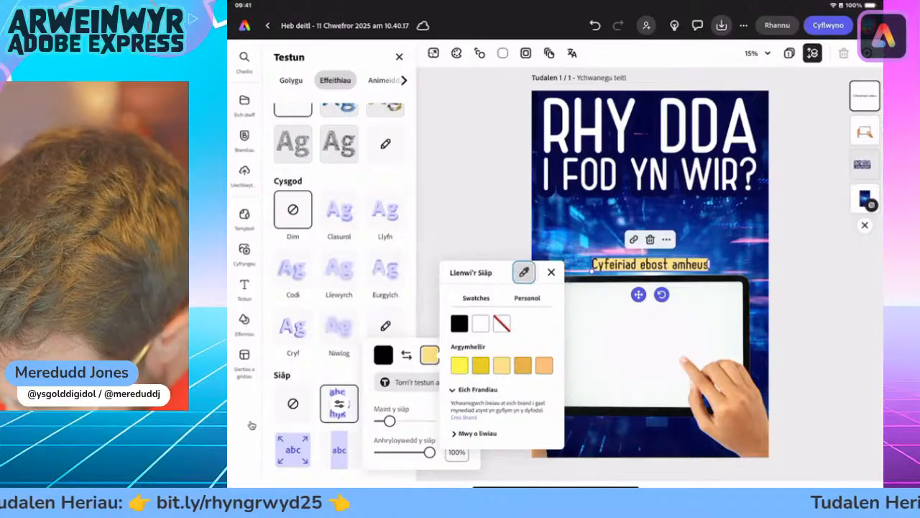
- Fill the background shape of "Cyfeiriad ebost amheus" with light pink from the extra colour swatches and deselect the label
click(429, 355)
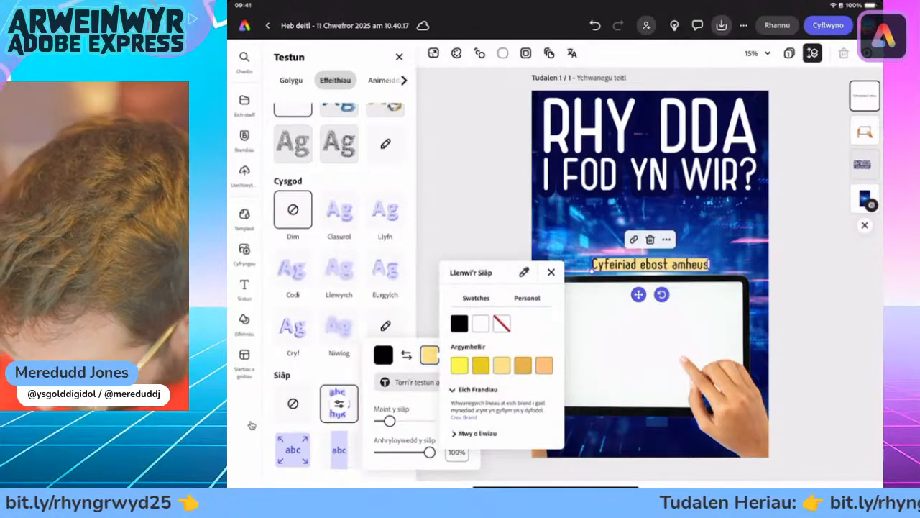
click(477, 432)
click(460, 466)
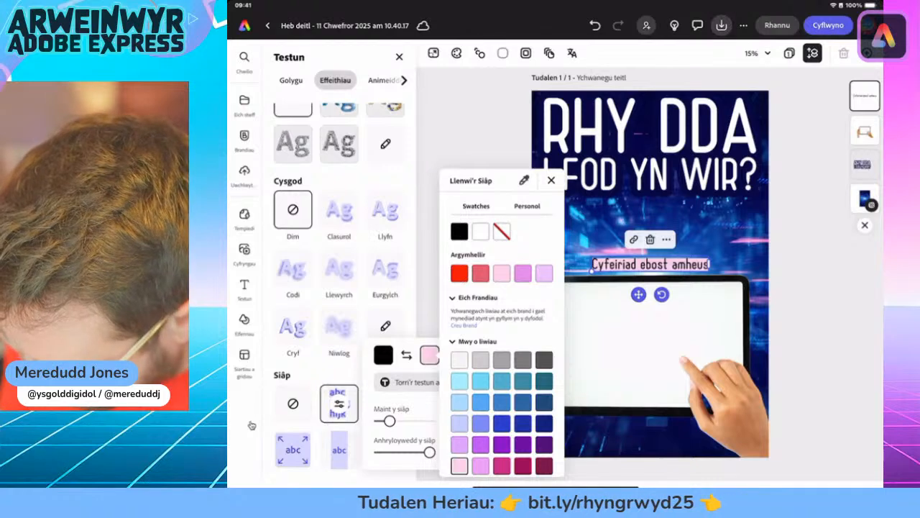
click(551, 180)
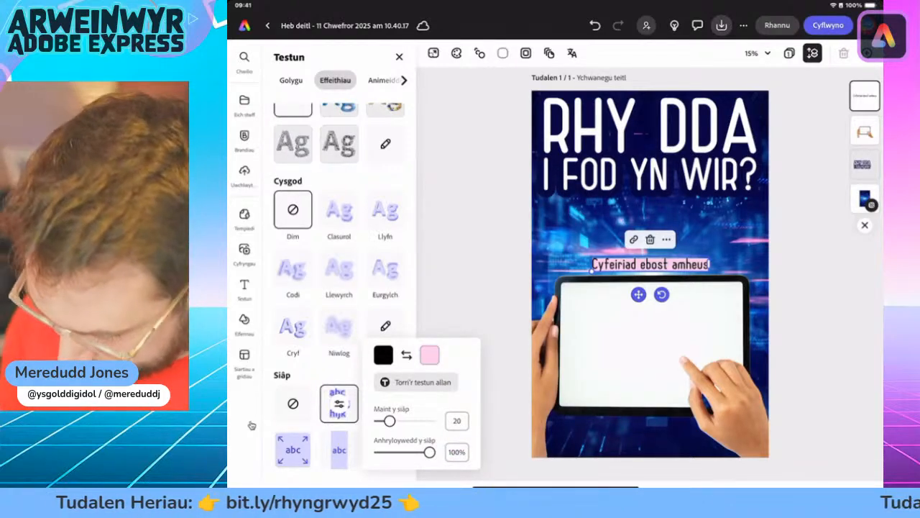
key(Escape)
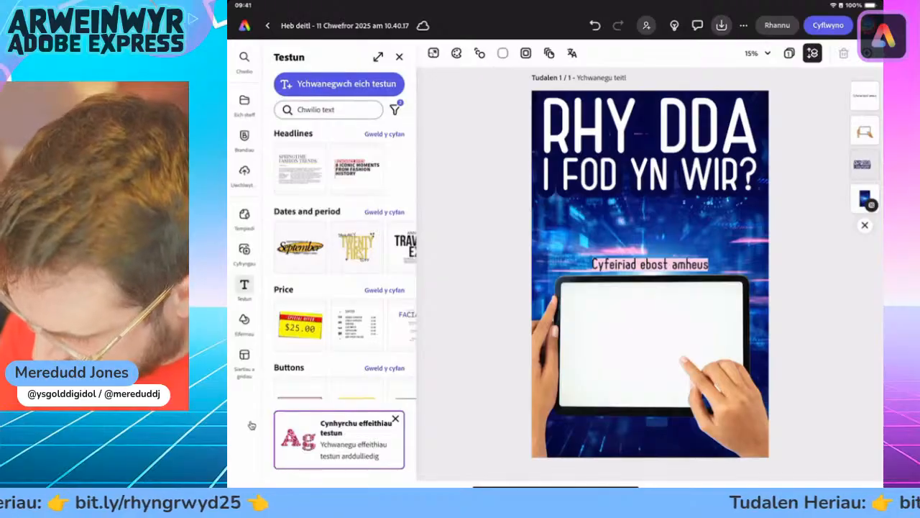
- Duplicate the pink label three times, placing the copies at the tablet's left edge, over the right hand and below the tablet
click(649, 264)
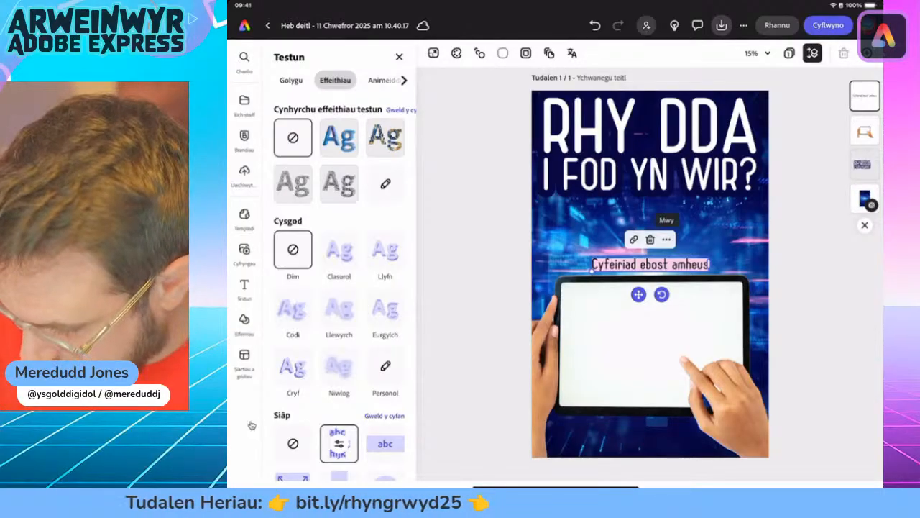
click(667, 239)
click(548, 170)
drag(652, 266, 604, 338)
click(619, 315)
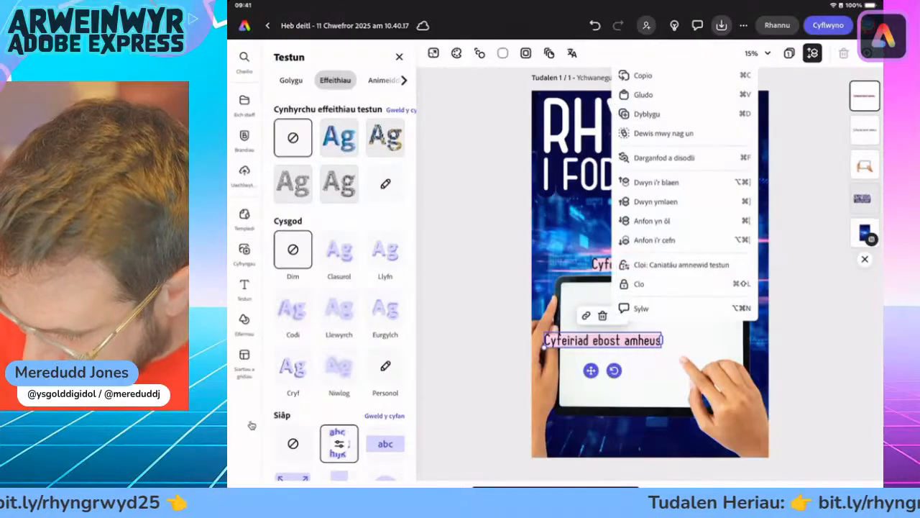
click(646, 113)
drag(669, 378, 700, 395)
click(716, 370)
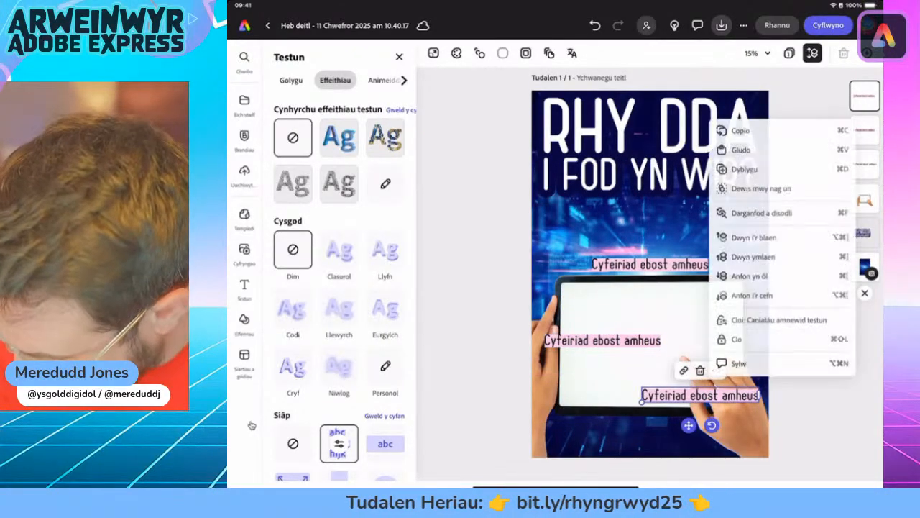
click(740, 170)
drag(661, 415, 616, 427)
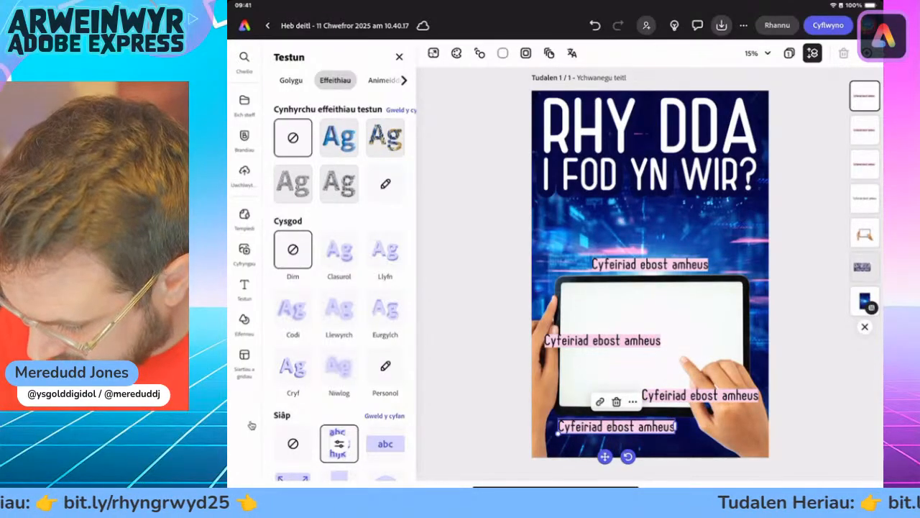
- Change the left copy's text to "Gofyn am wybodaeth gyfrinachol" and wrap it onto three lines at the tablet's left edge
click(603, 340)
click(602, 340)
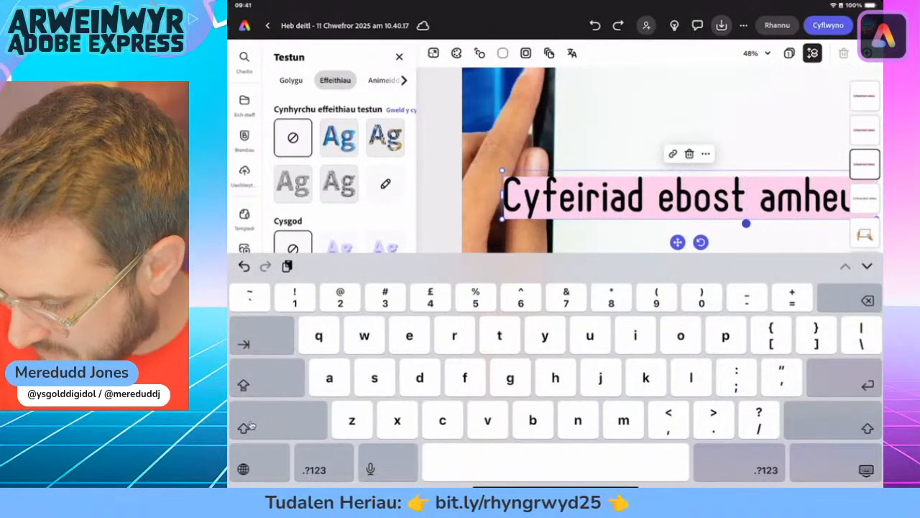
key(super+a)
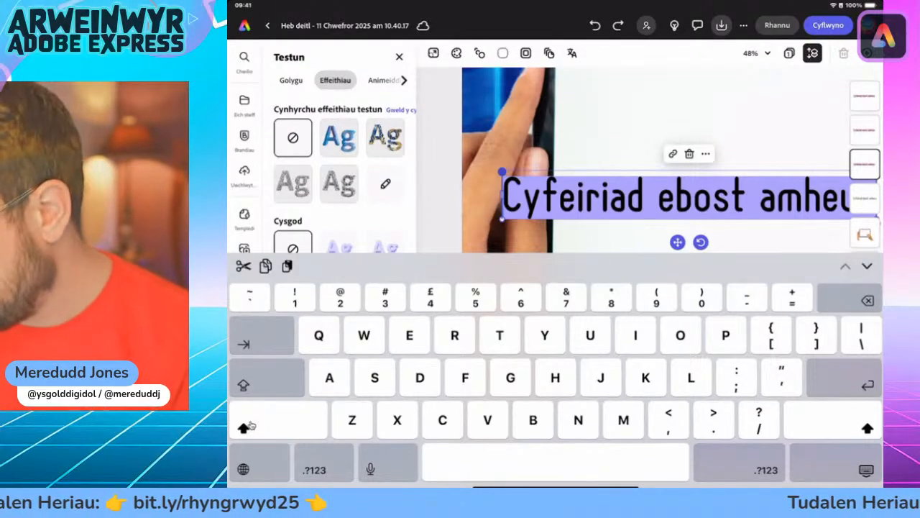
text(Go)
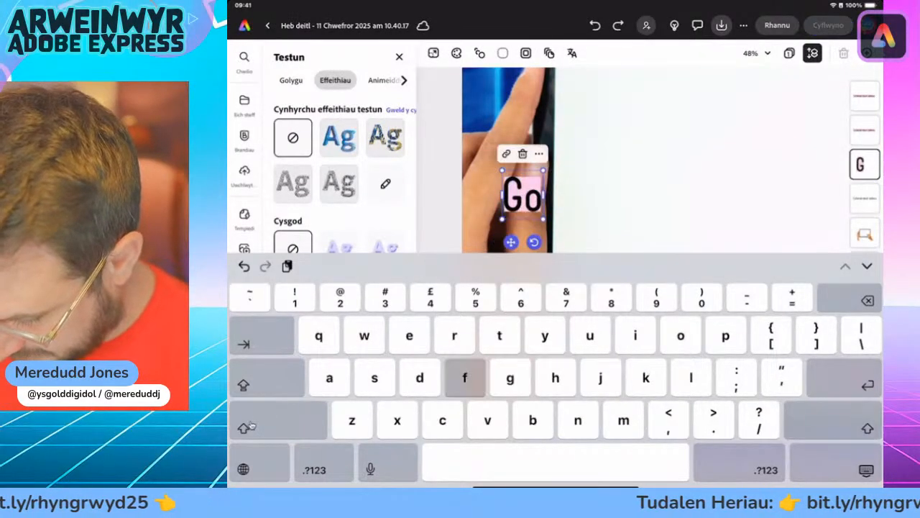
text(fyn a)
text(m)
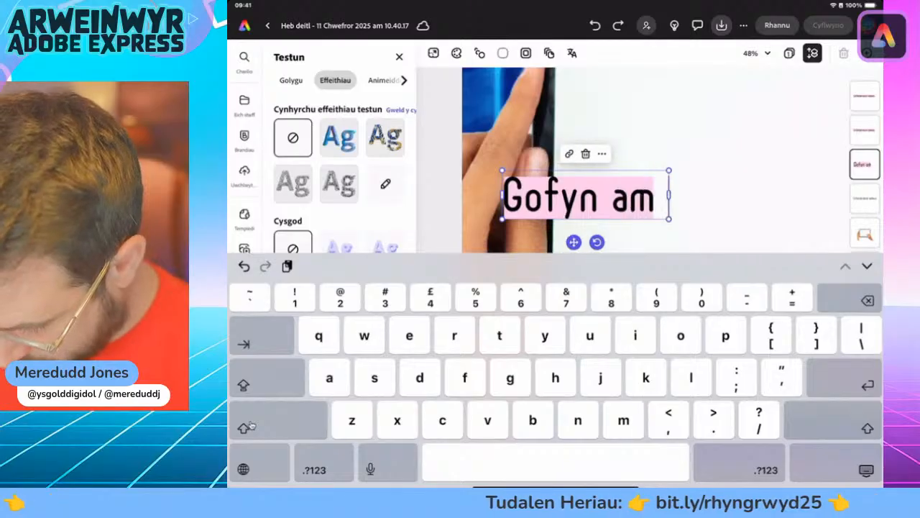
text( wyboda)
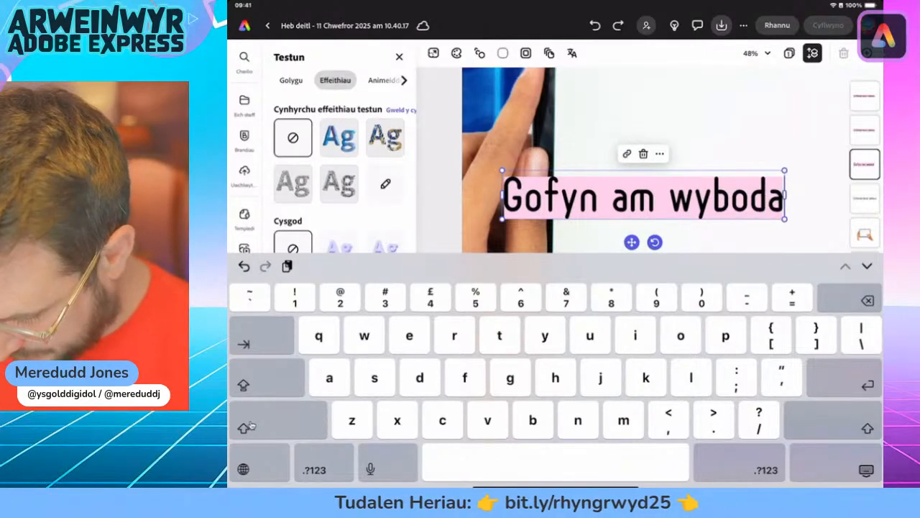
text(eth gyfrinac)
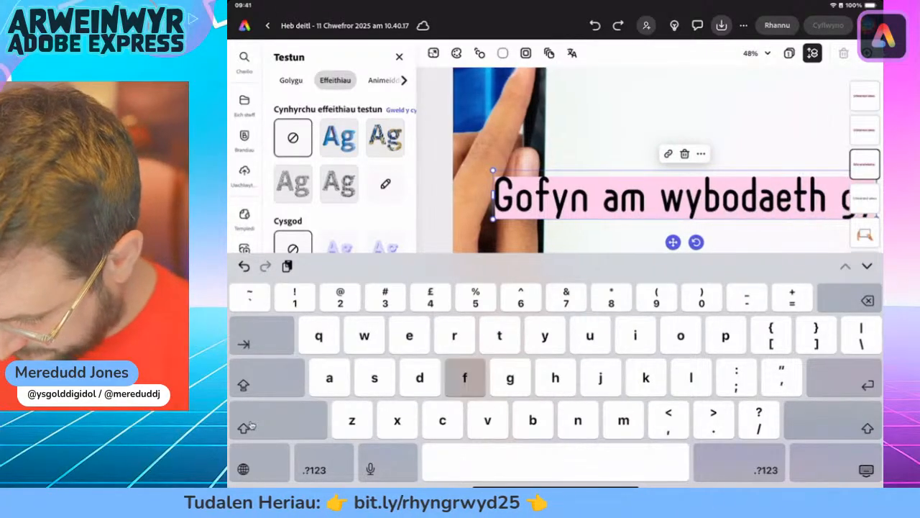
text(hol)
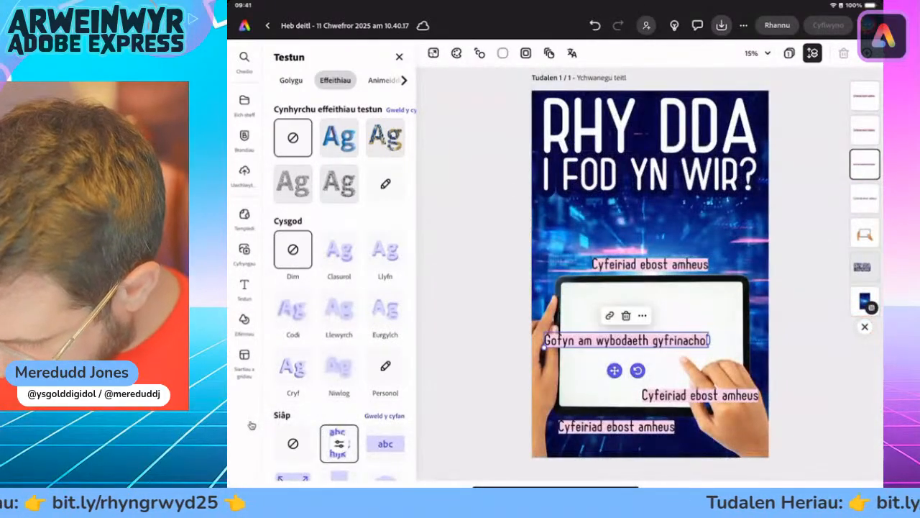
drag(708, 340, 636, 357)
drag(575, 358, 567, 361)
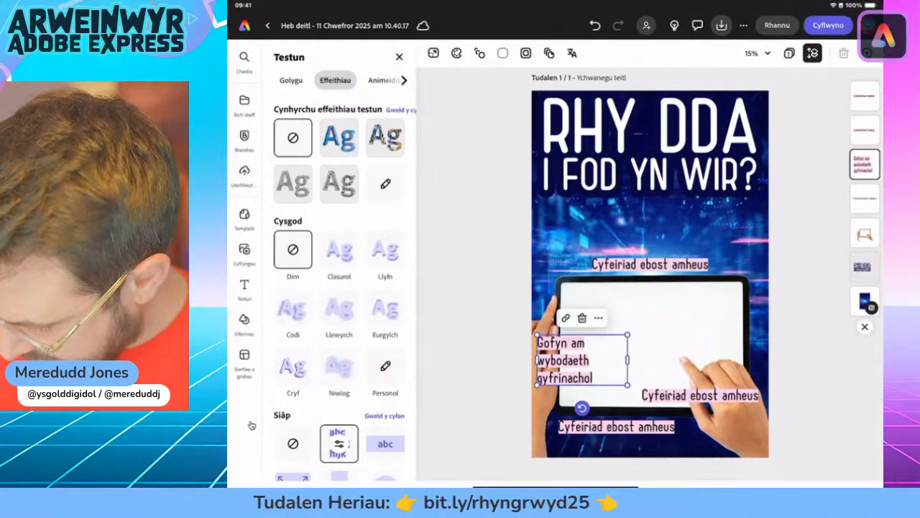
- Change the label over the right hand to "Gofyn am arian" and wrap it onto two lines at the tablet's lower-right corner
click(699, 395)
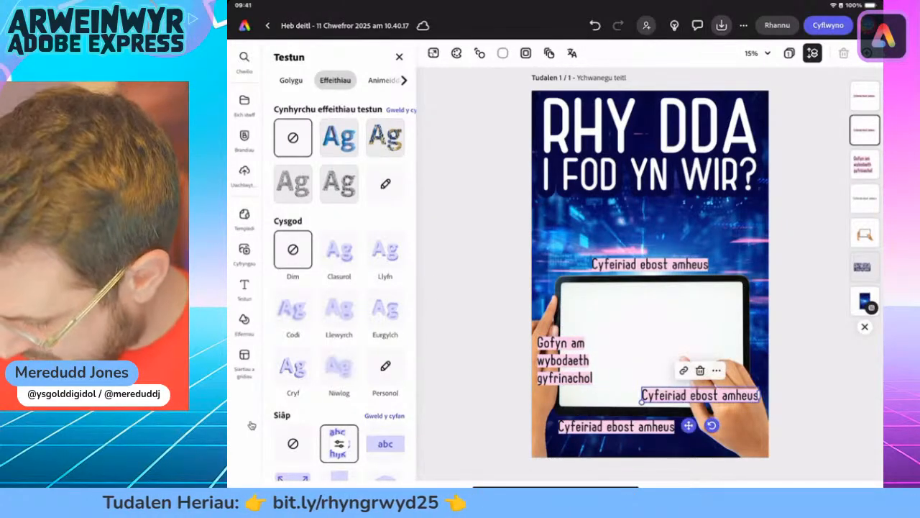
double_click(699, 394)
triple_click(692, 197)
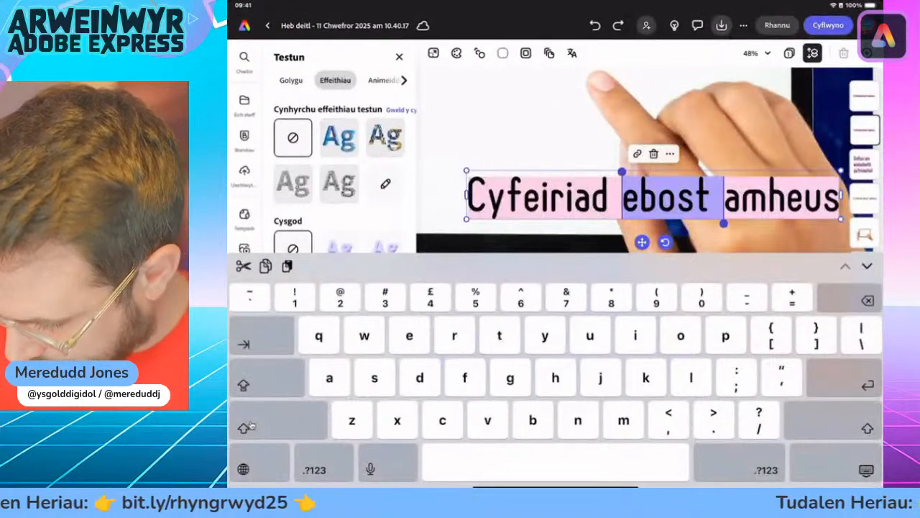
text(Gofy)
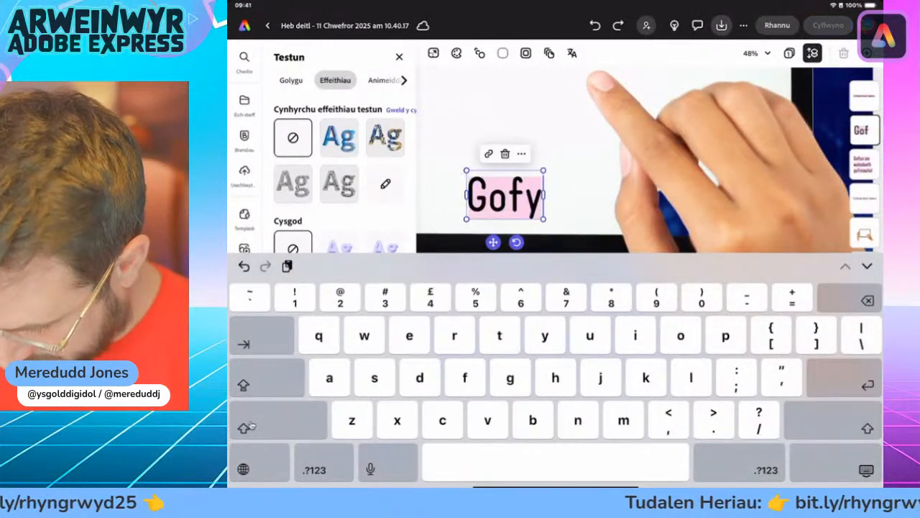
text(n am arian)
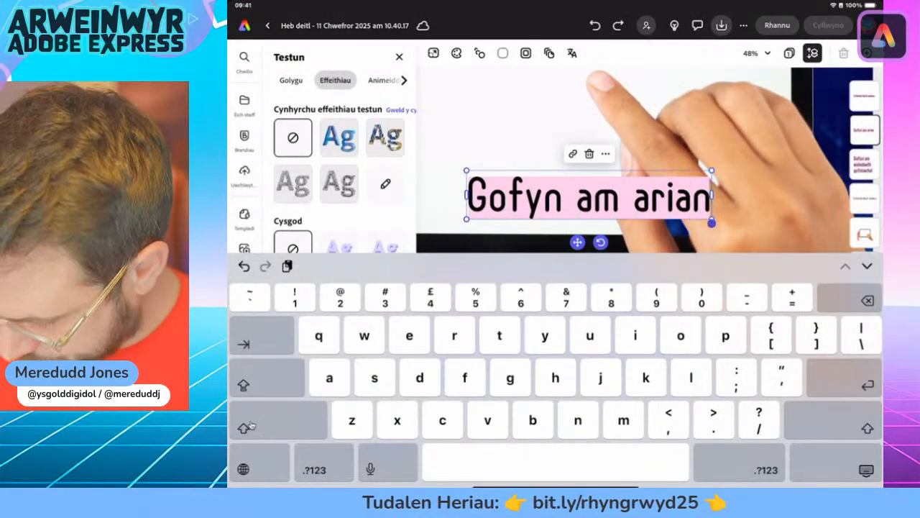
key(Escape)
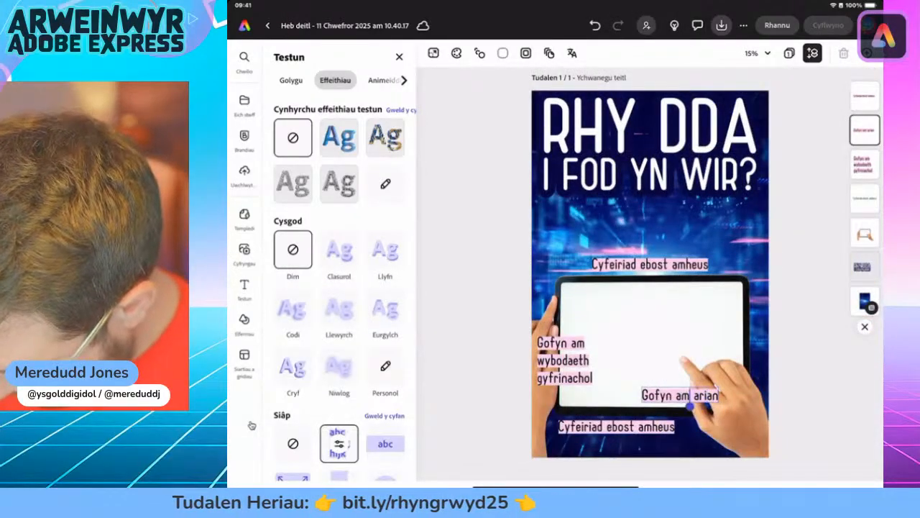
key(Escape)
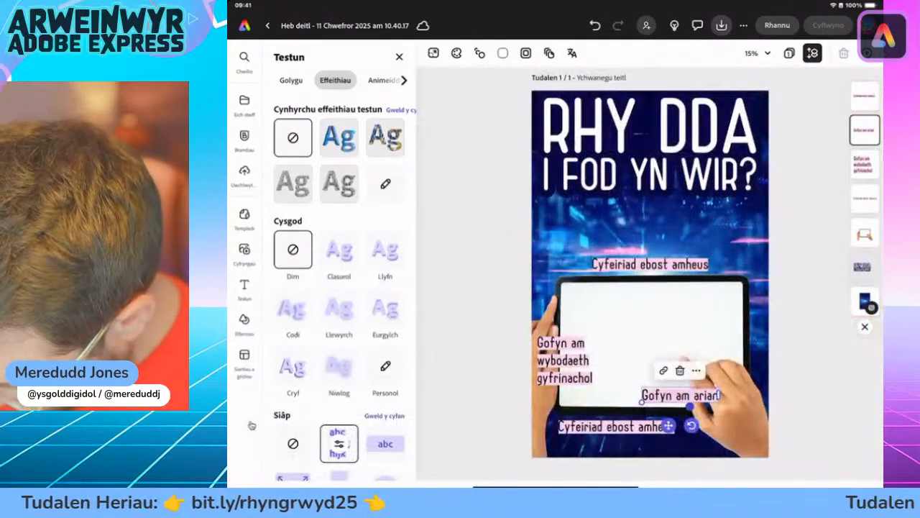
mouse_move(718, 395)
mouse_down()
mouse_move(685, 404)
mouse_move(707, 389)
mouse_move(733, 391)
mouse_up()
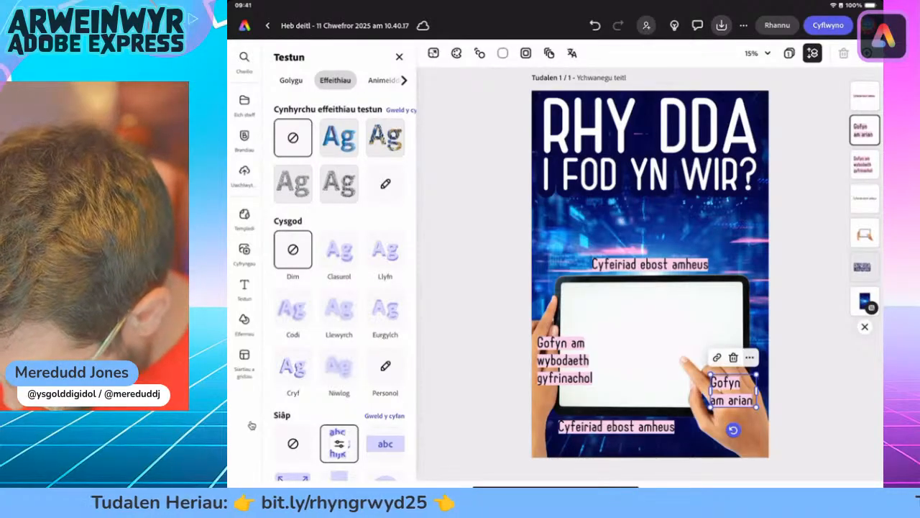
- Change the label below the tablet to "Teimlad o argyfwng" and nudge it up slightly to the right, closer to the tablet
click(616, 426)
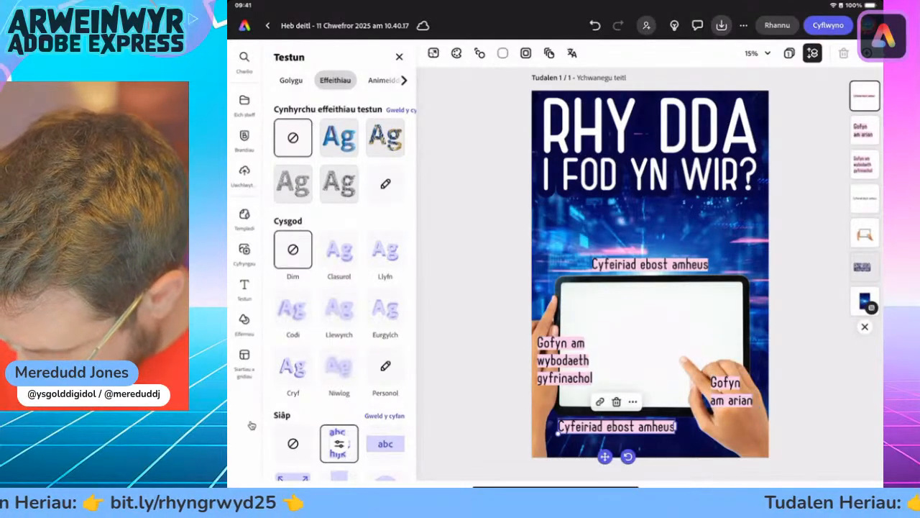
click(618, 427)
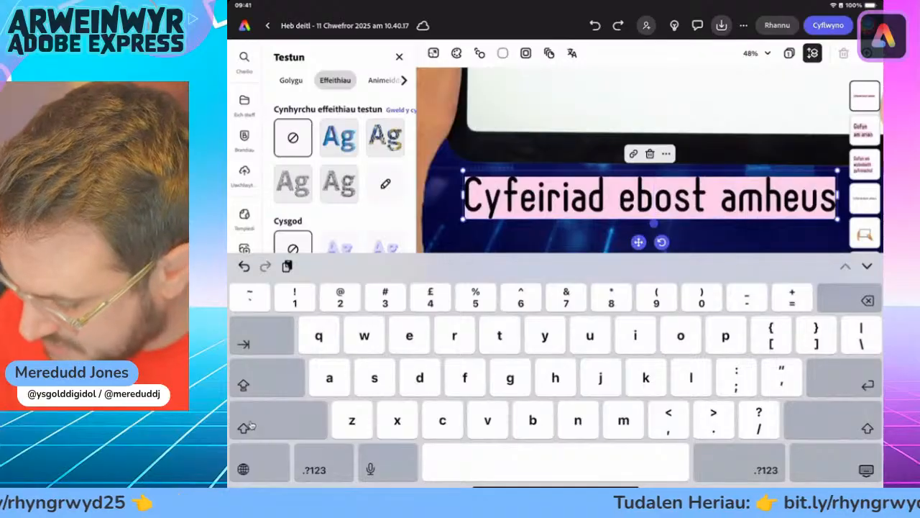
double_click(653, 198)
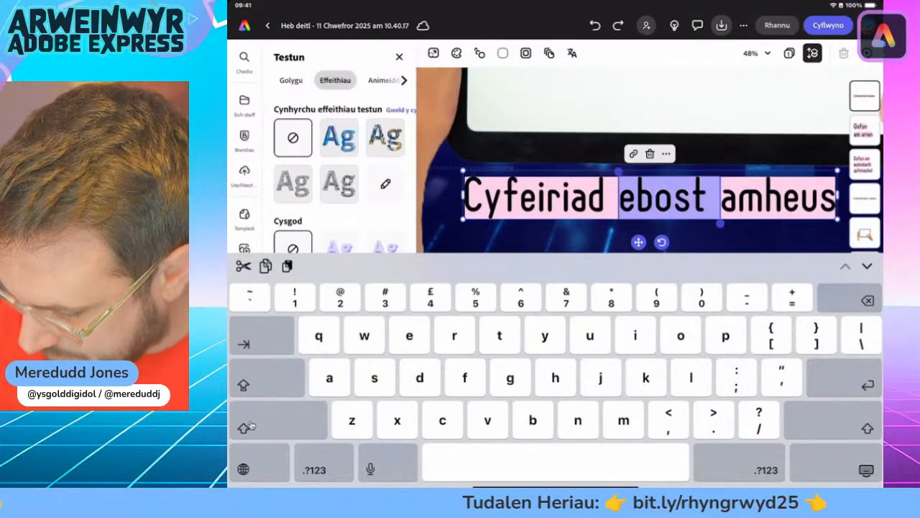
double_click(653, 198)
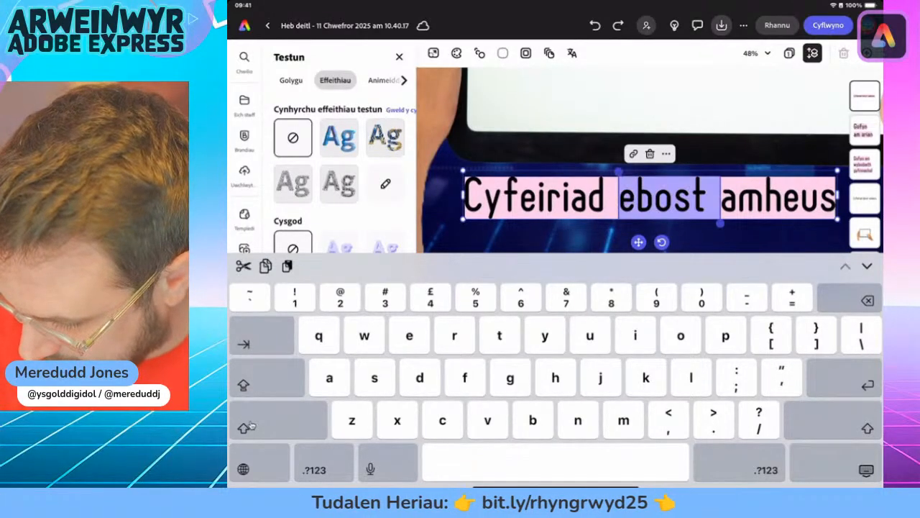
triple_click(534, 197)
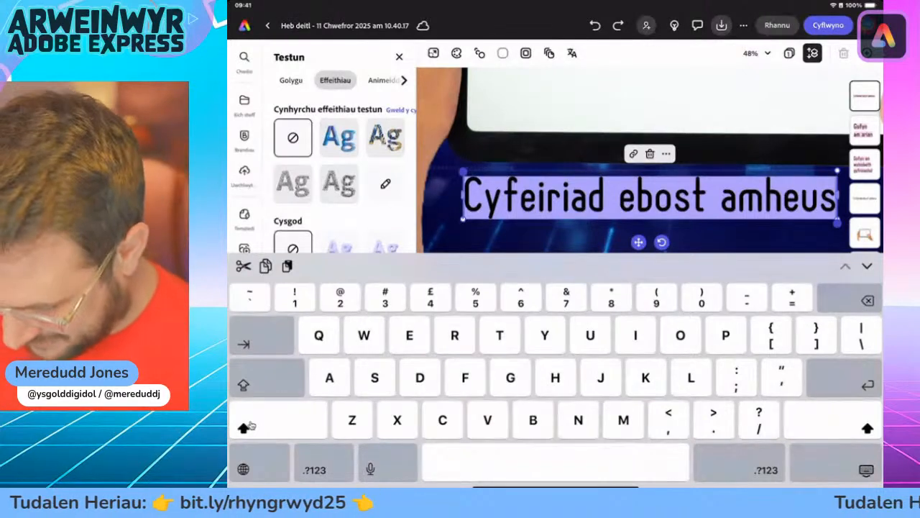
text(Teiml)
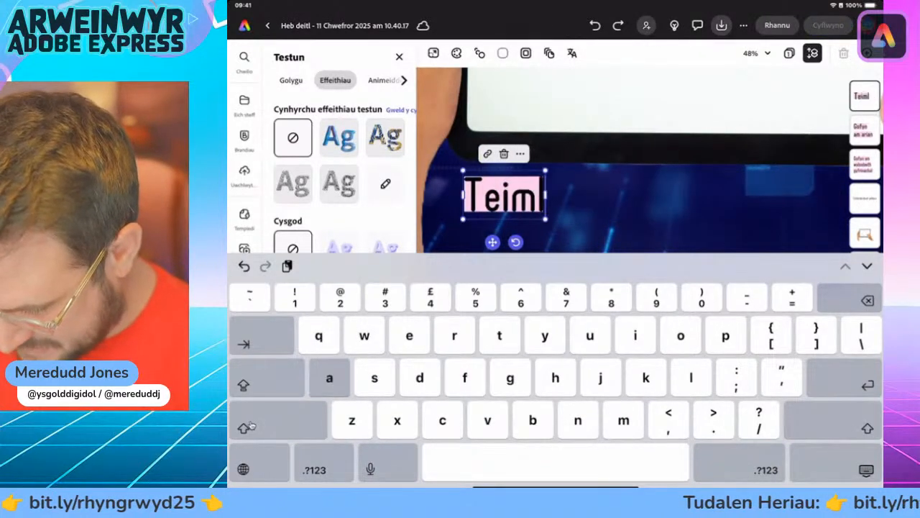
text(ad o)
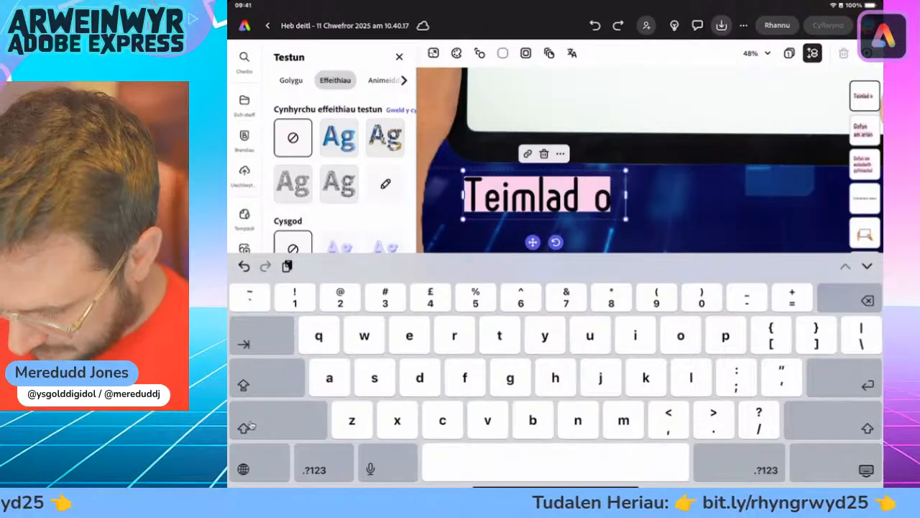
text( argyfwn)
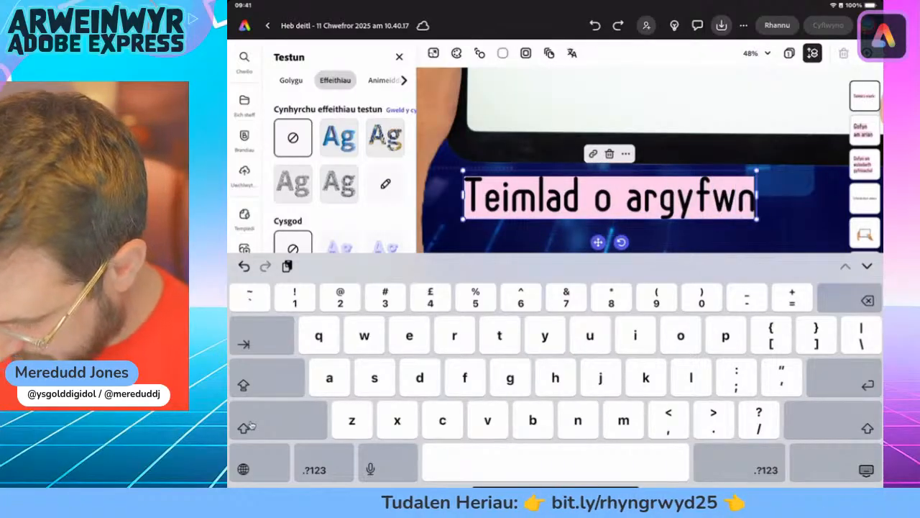
text(g)
key(Escape)
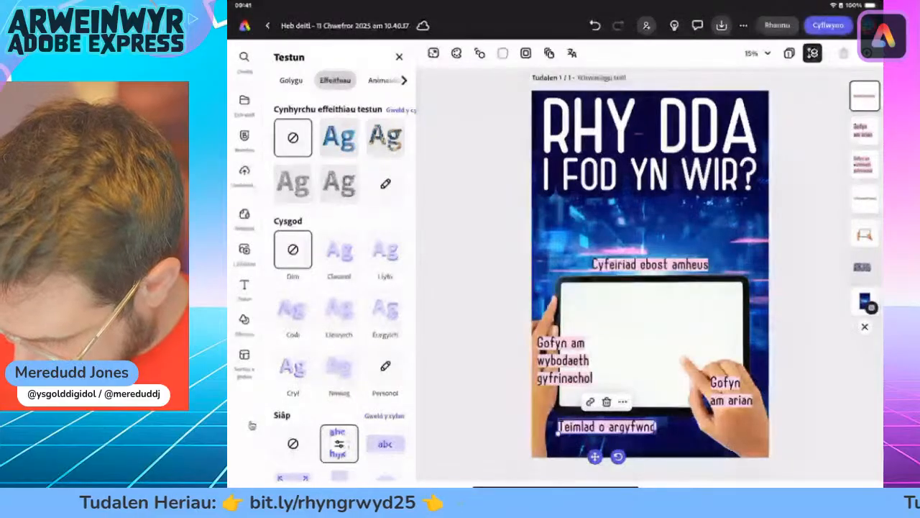
drag(606, 426, 613, 420)
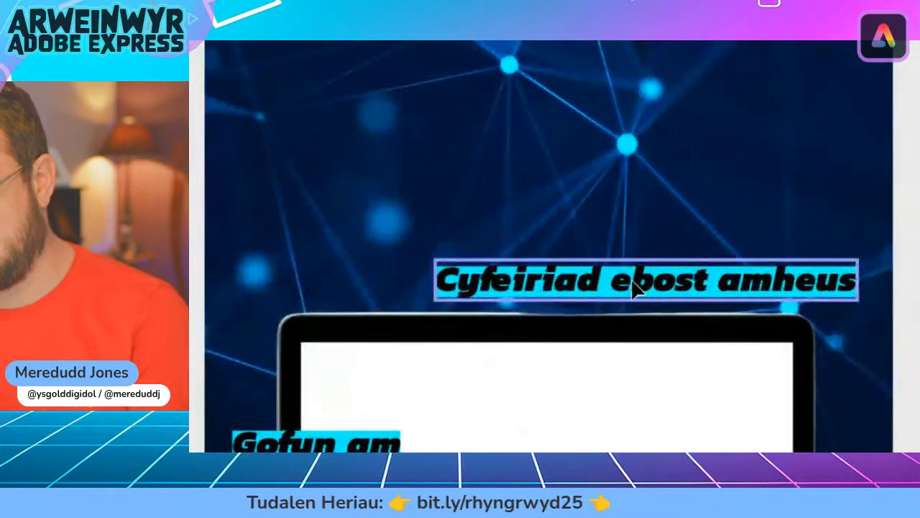
- In the laptop poster, duplicate the "Cyfeiriad ebost amheus" label and place the copy beneath the title
click(645, 280)
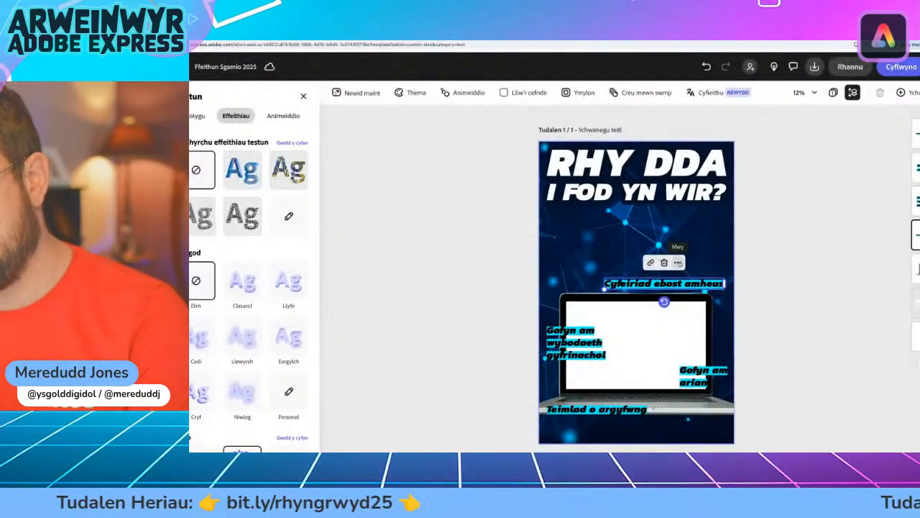
click(677, 263)
click(669, 314)
drag(647, 291, 625, 226)
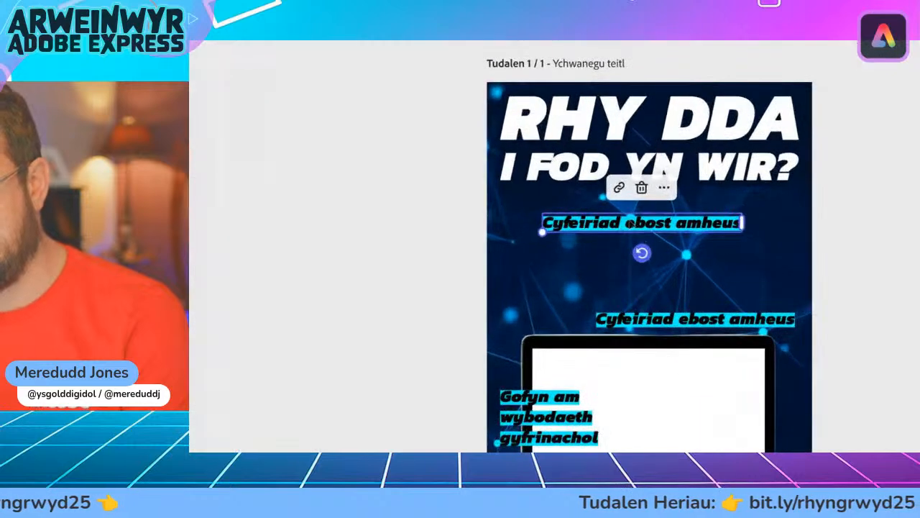
- Replace the copied label's text beneath the title with "Dyma sgamiau cyffredin dros ebost..."
double_click(628, 223)
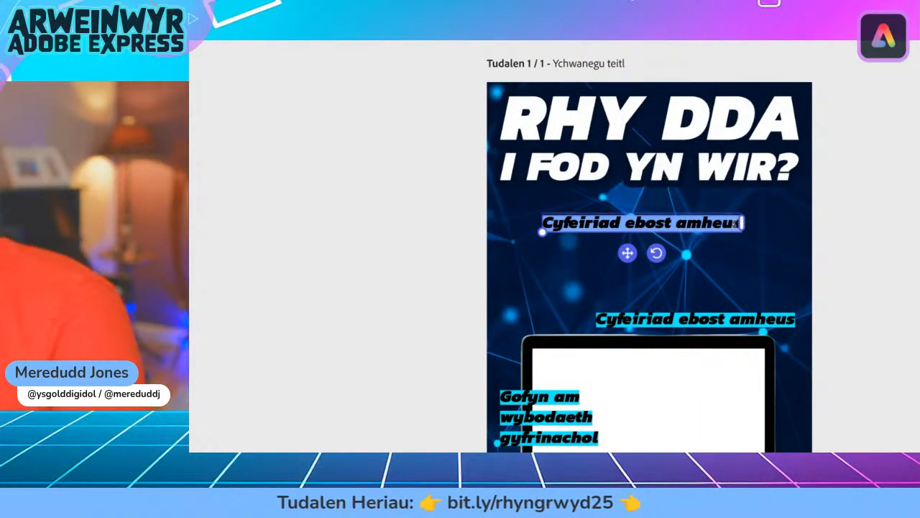
text(Dyma sg)
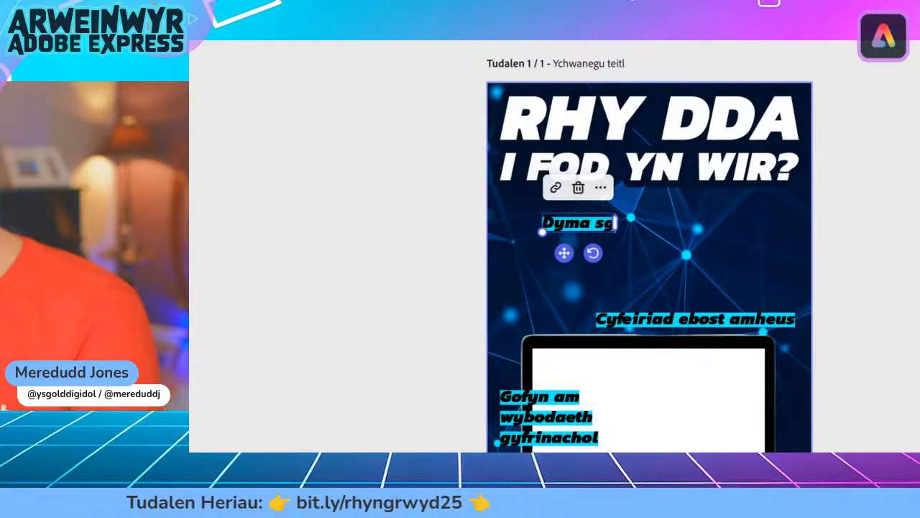
text(amiau )
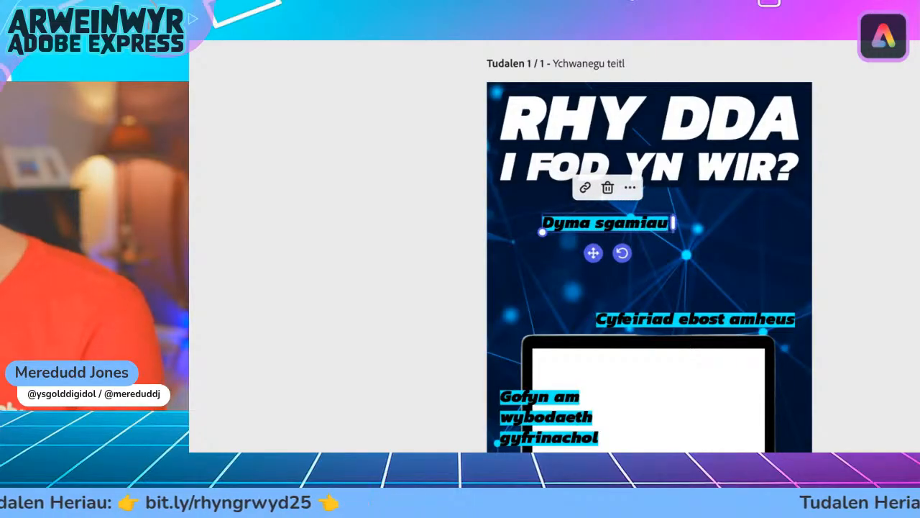
text(cyffredin )
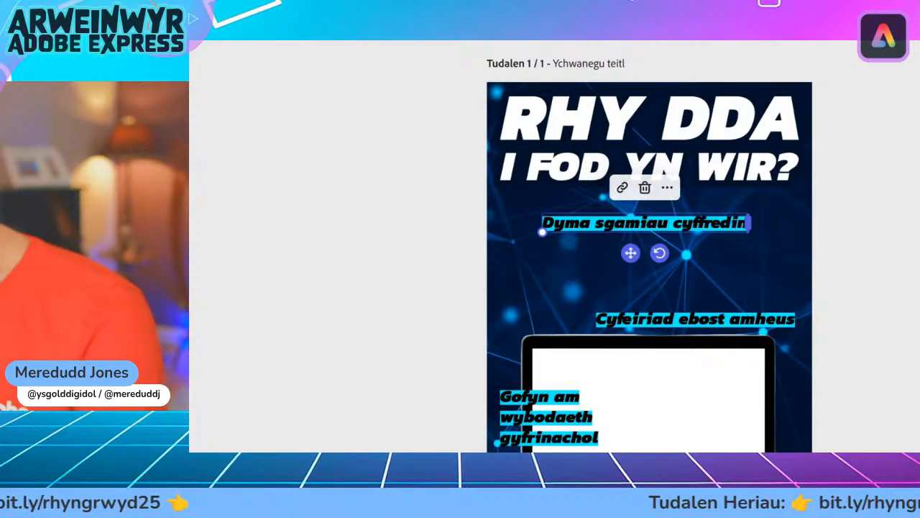
text(dros )
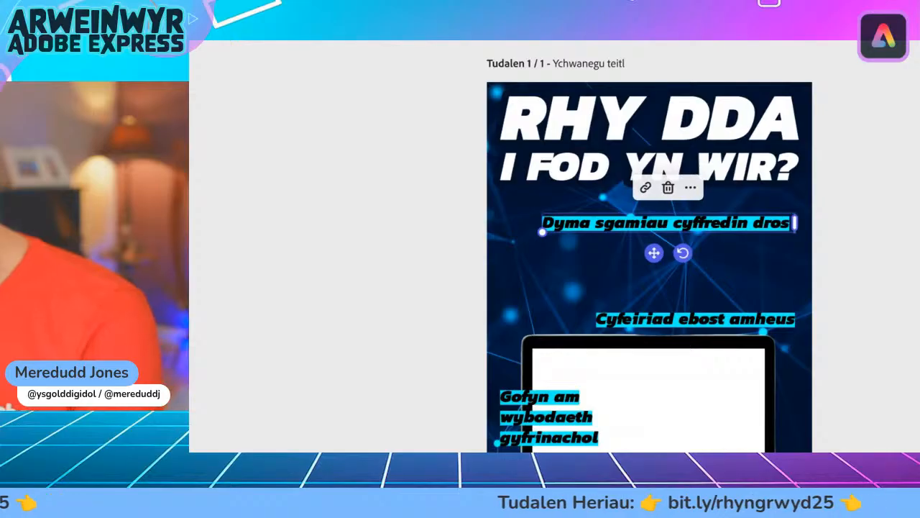
text(ebost)
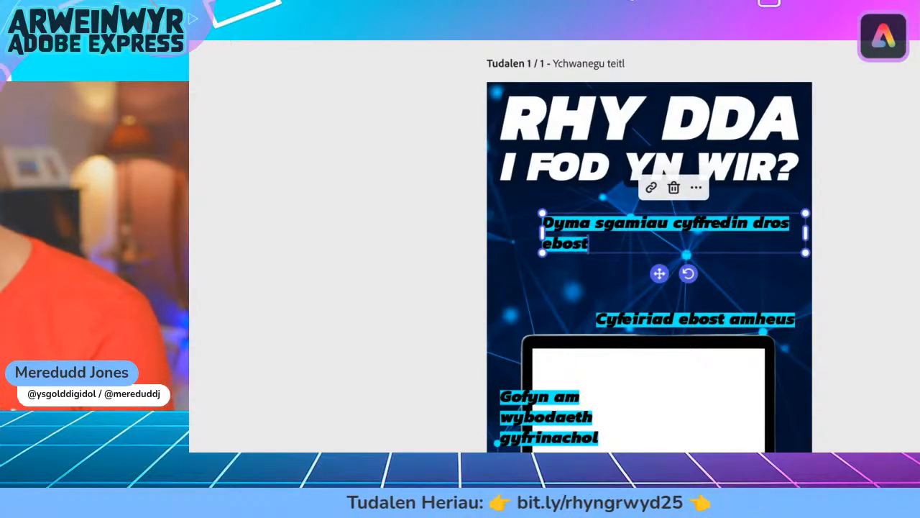
text(...)
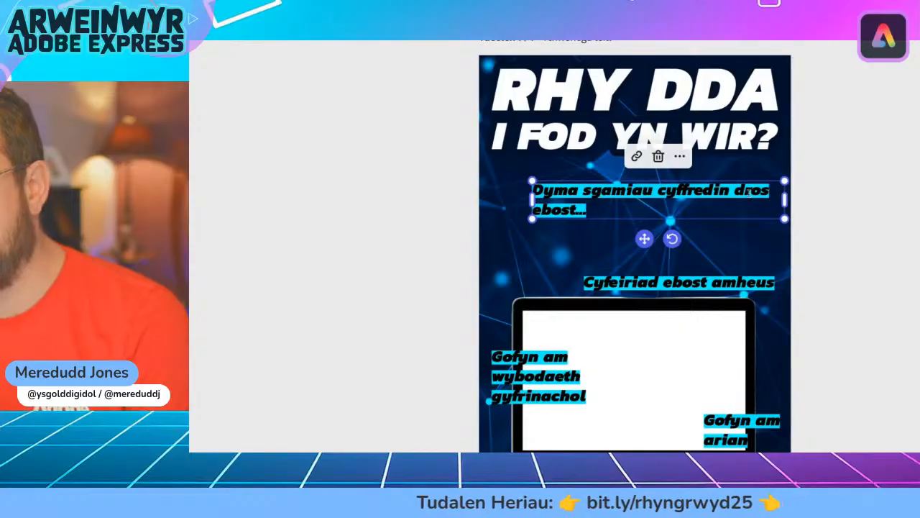
- Enlarge the subtitle, wrap it onto two lines and position it directly under the title, spanning the title's width
drag(784, 199, 684, 203)
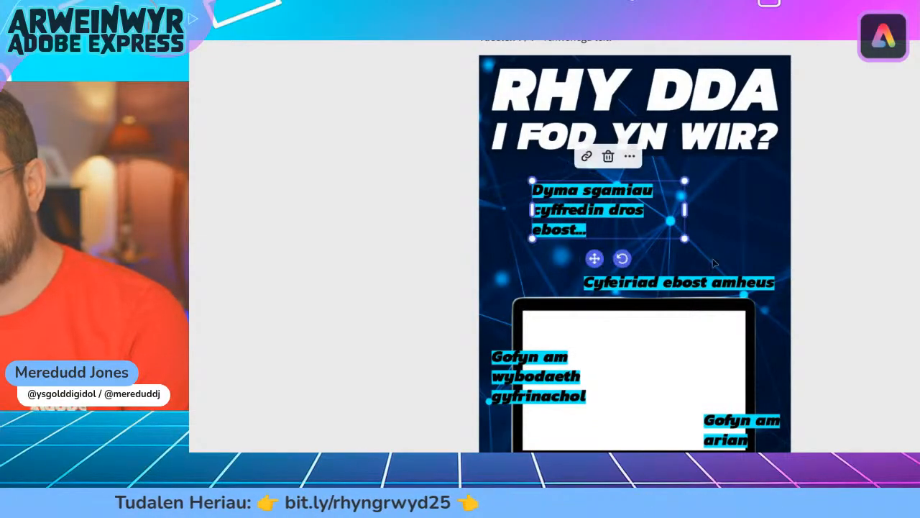
drag(683, 237, 776, 271)
drag(774, 226, 810, 211)
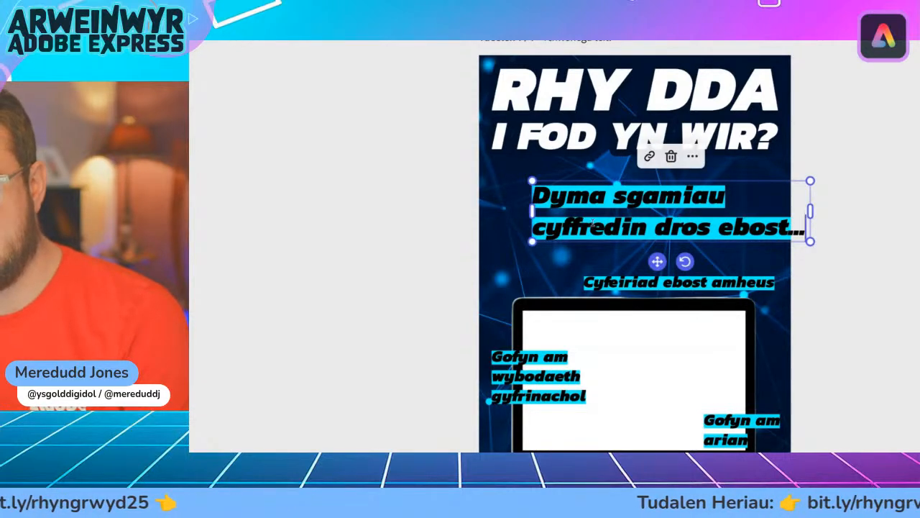
drag(657, 261, 617, 249)
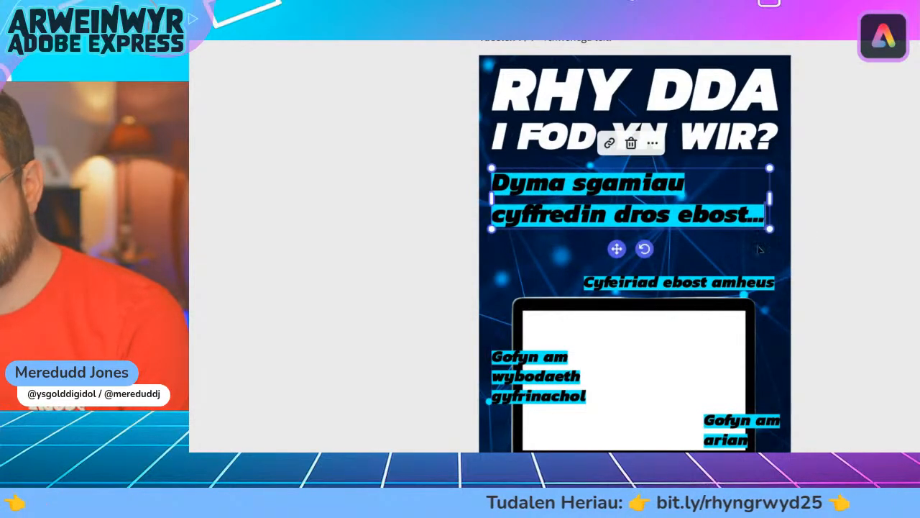
drag(769, 228, 783, 233)
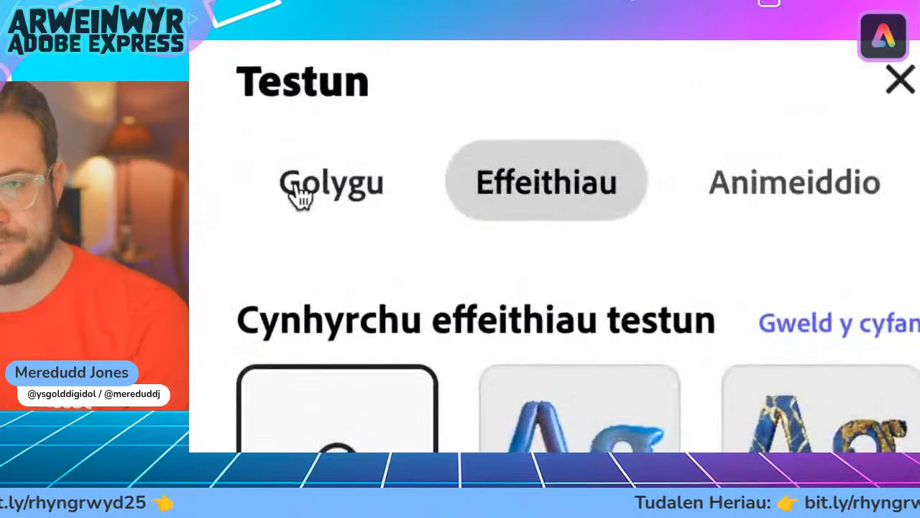
- Centre-align the two-line subtitle, scale it down slightly to font size 69 and nudge it down beneath the title
click(248, 130)
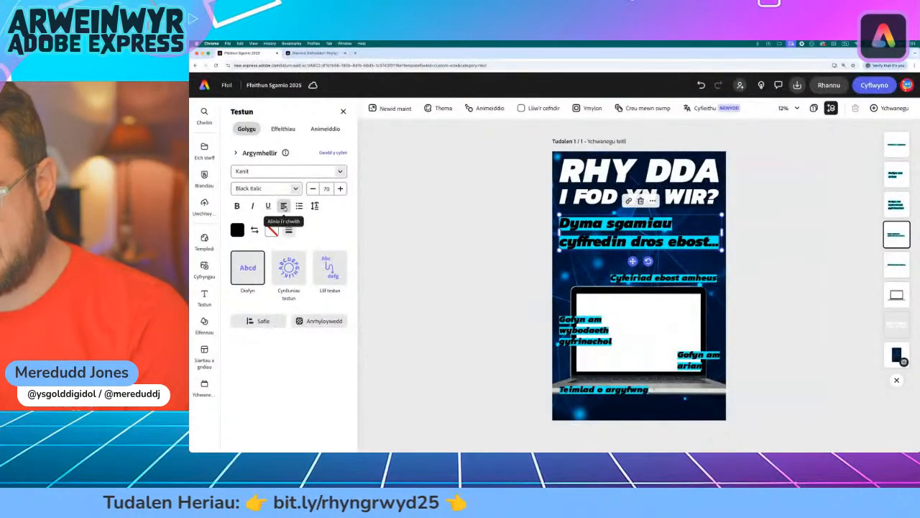
click(284, 206)
click(284, 206)
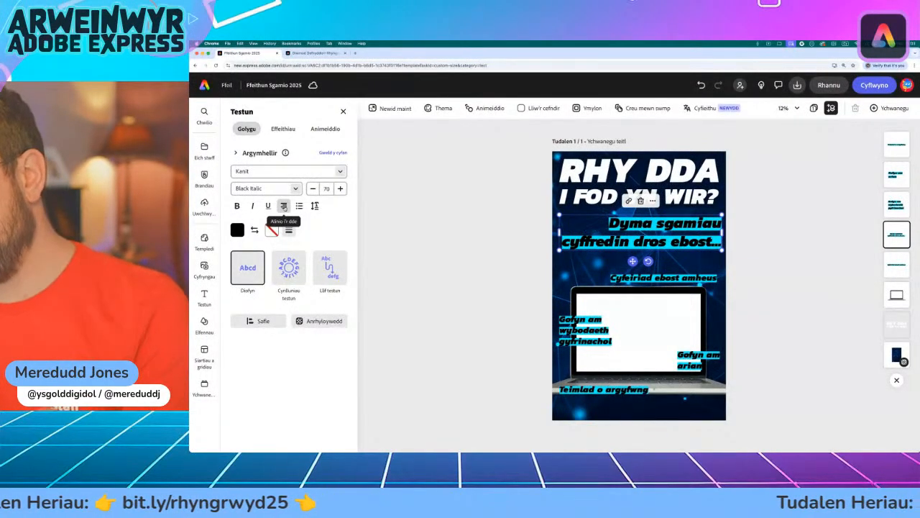
click(284, 206)
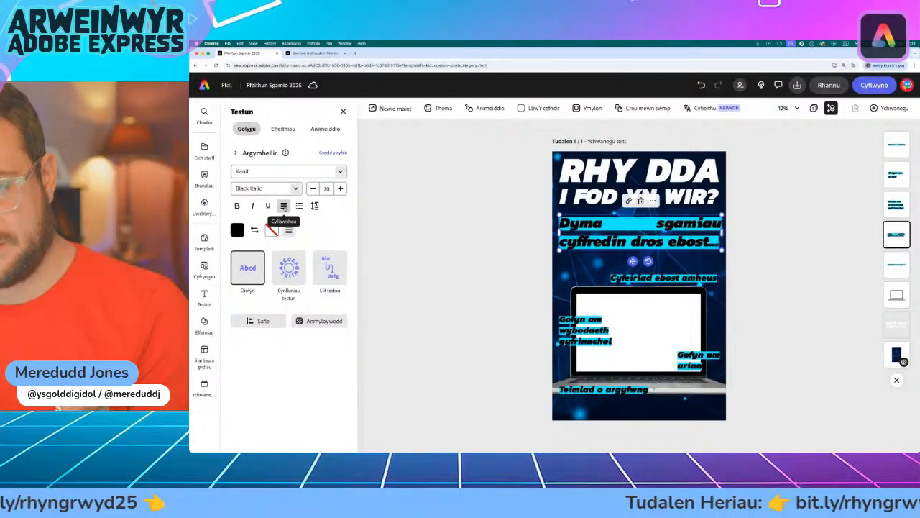
click(284, 207)
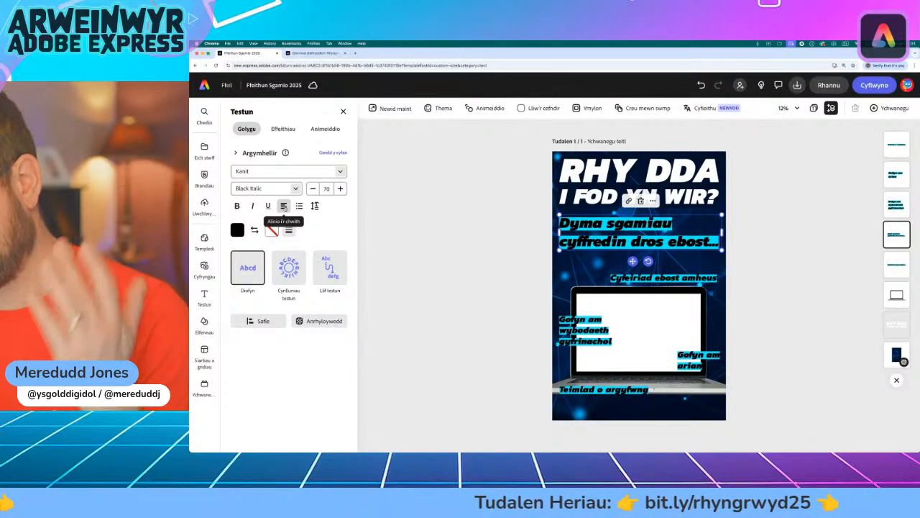
click(283, 207)
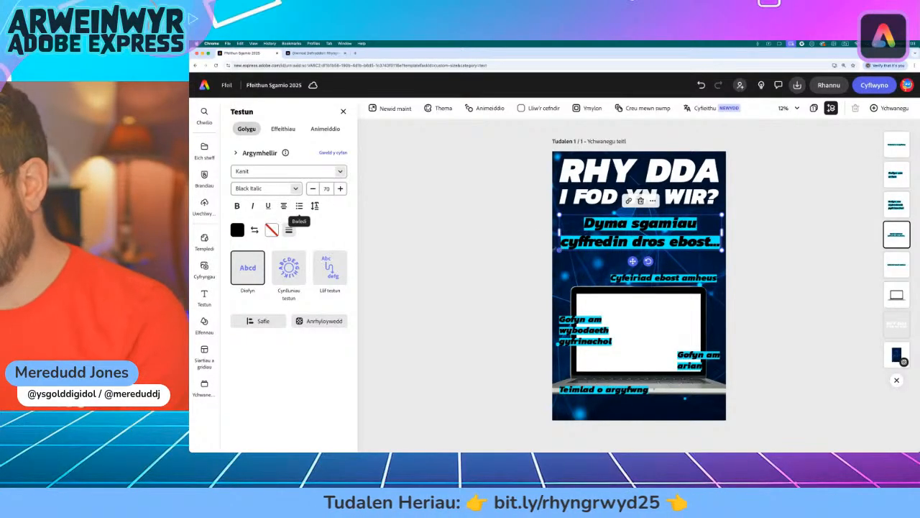
mouse_move(721, 250)
mouse_down()
mouse_move(707, 246)
mouse_move(719, 250)
mouse_up()
drag(631, 260, 631, 263)
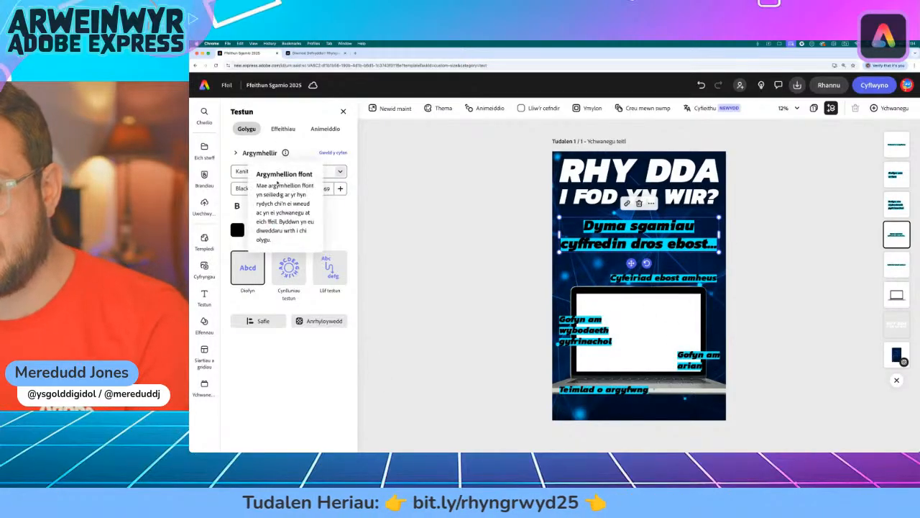
- Fill the subtitle's background shape with white, also trying a blue sampled from the poster background before returning to white
click(283, 128)
scroll(288, 392, down, 2)
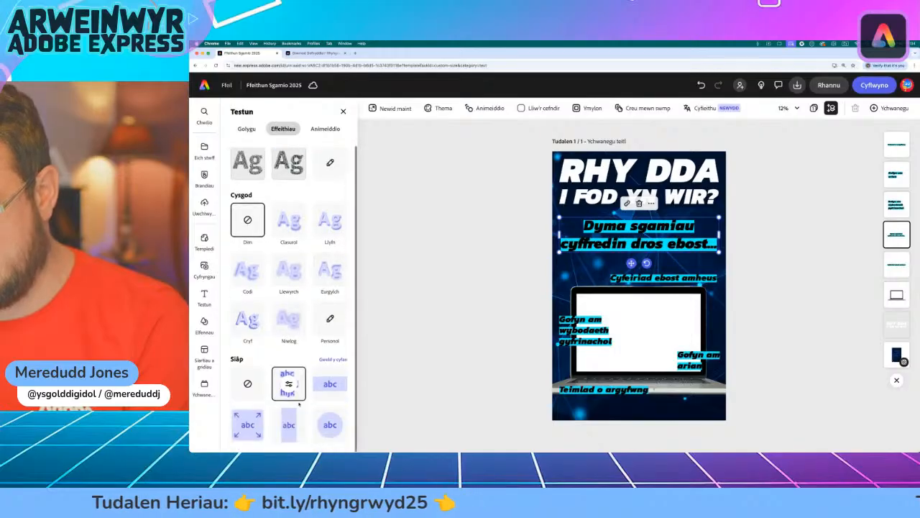
click(289, 383)
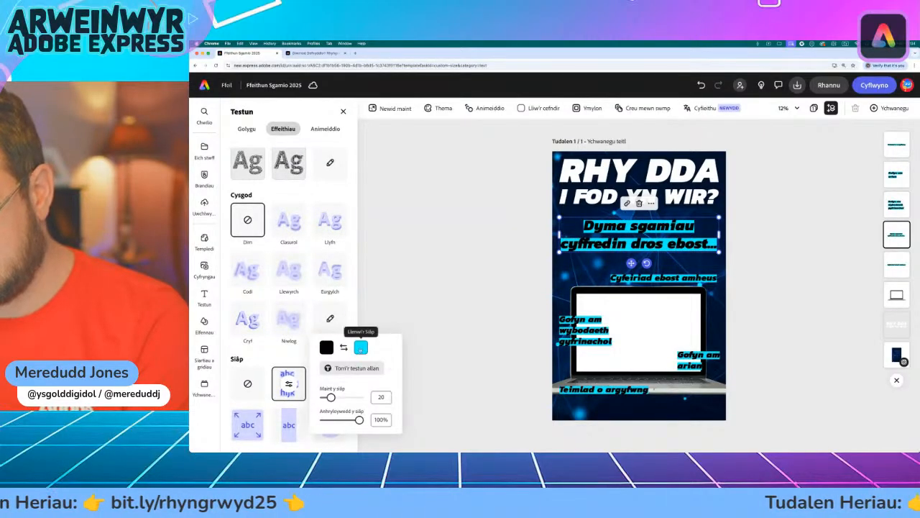
click(361, 347)
click(402, 319)
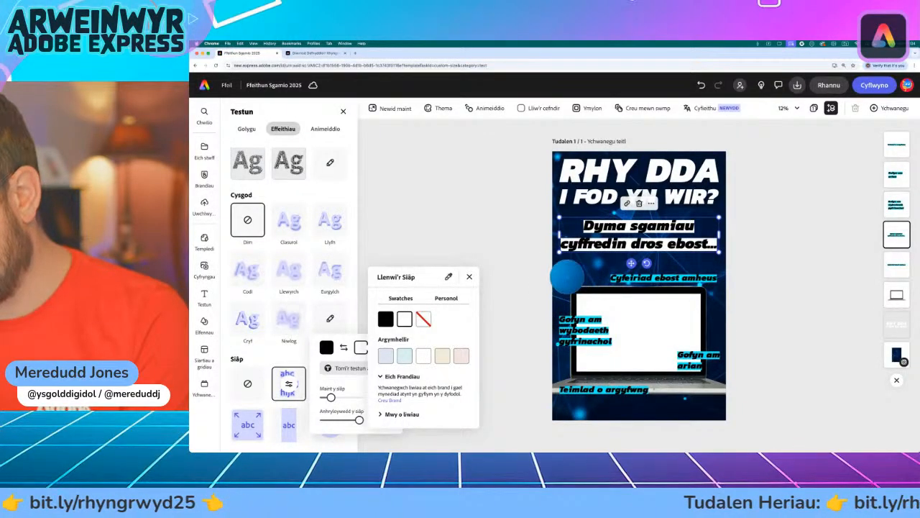
click(565, 275)
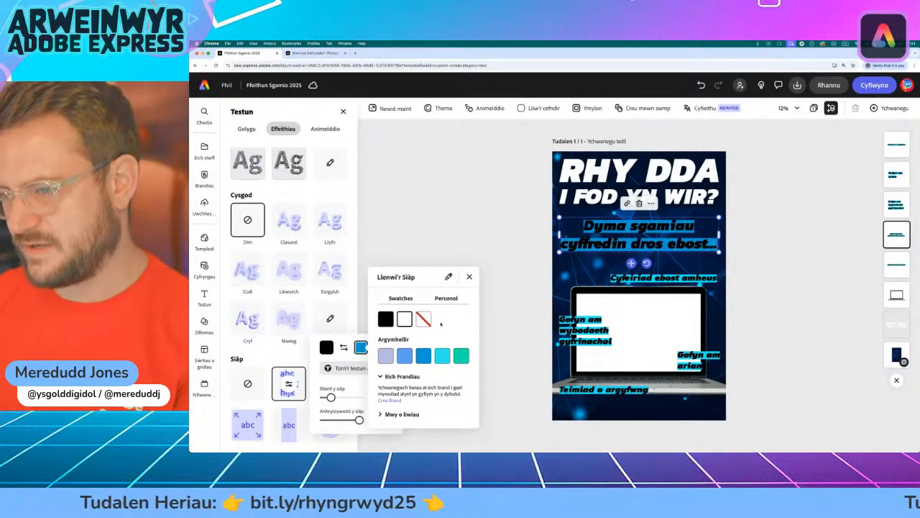
click(405, 320)
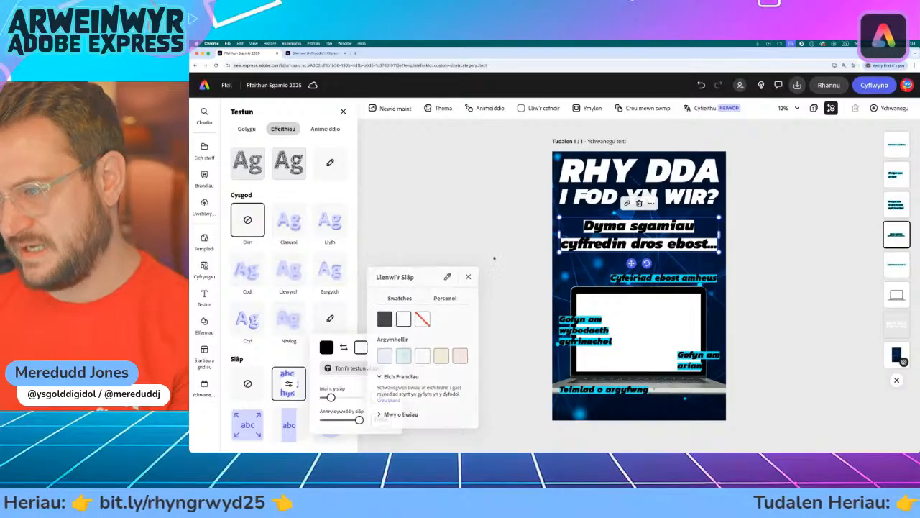
click(468, 276)
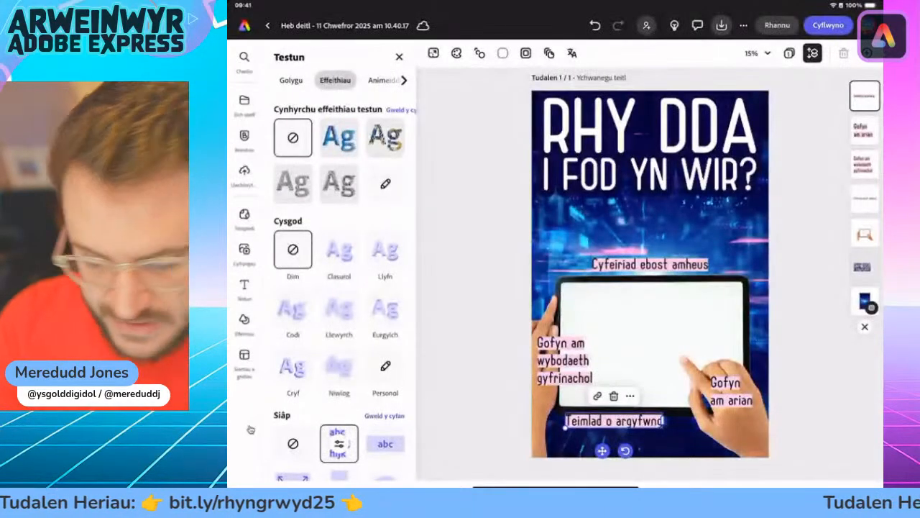
- Nudge the "Cyfeiriad ebost amheus" label down to the tablet's upper edge, then duplicate it and place the copy beneath the title
click(650, 264)
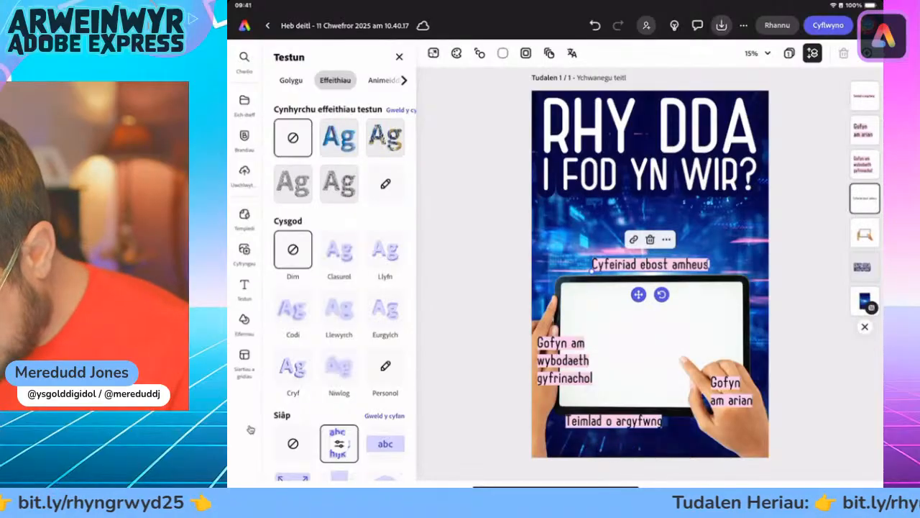
drag(639, 294, 635, 301)
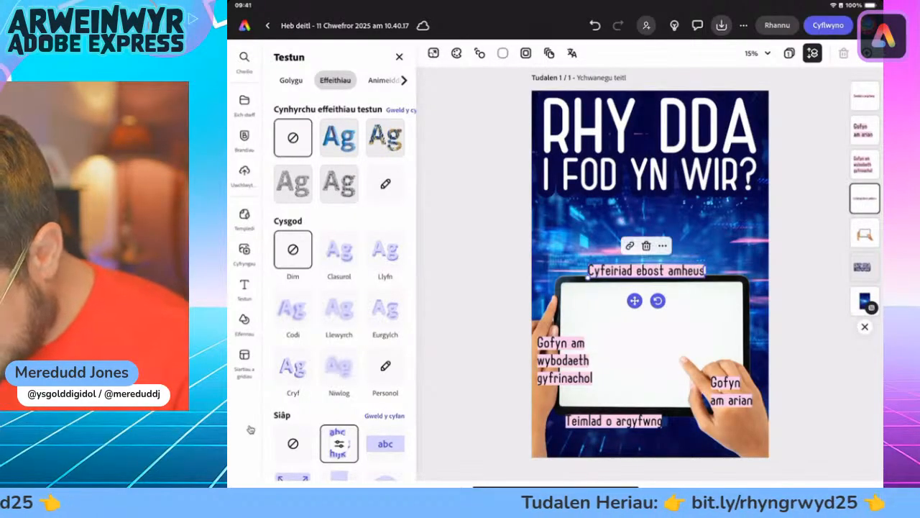
click(662, 245)
click(538, 176)
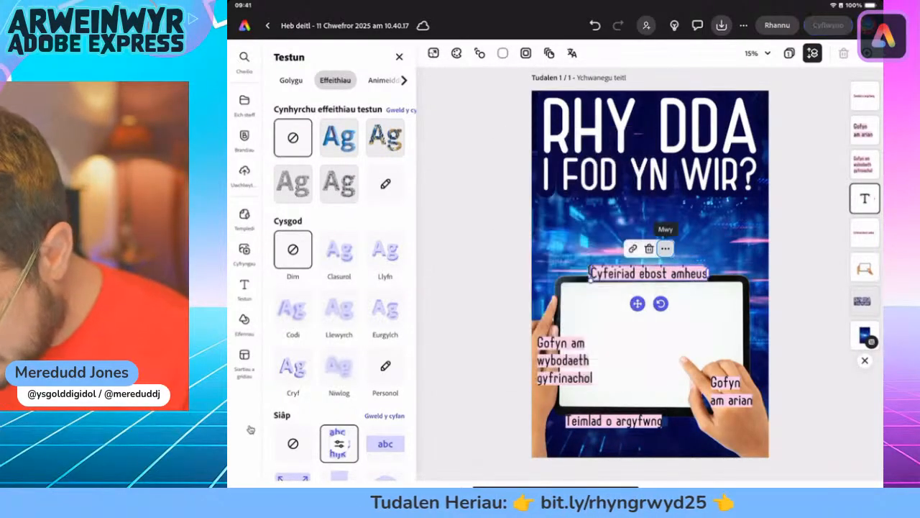
drag(649, 273, 623, 218)
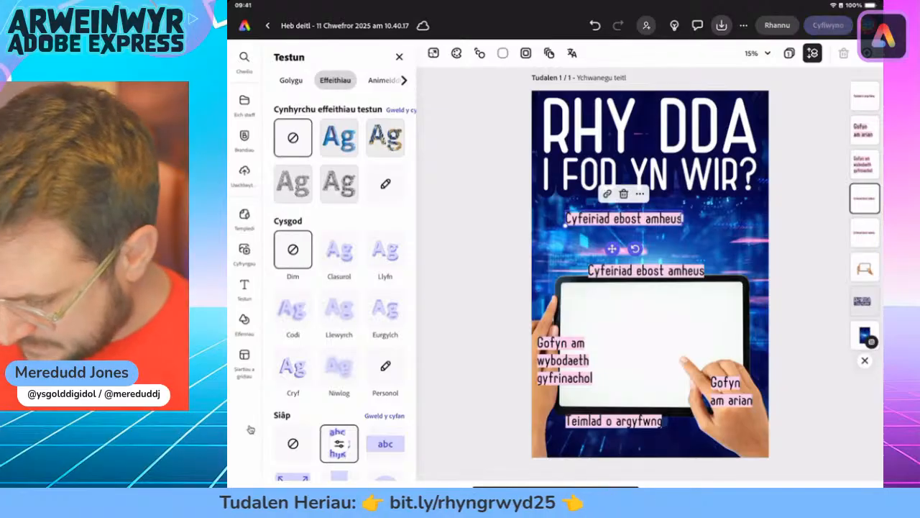
- Replace the copied label's text with "Dyma sgamiau cyffredin dros ebost..."
double_click(602, 220)
triple_click(663, 197)
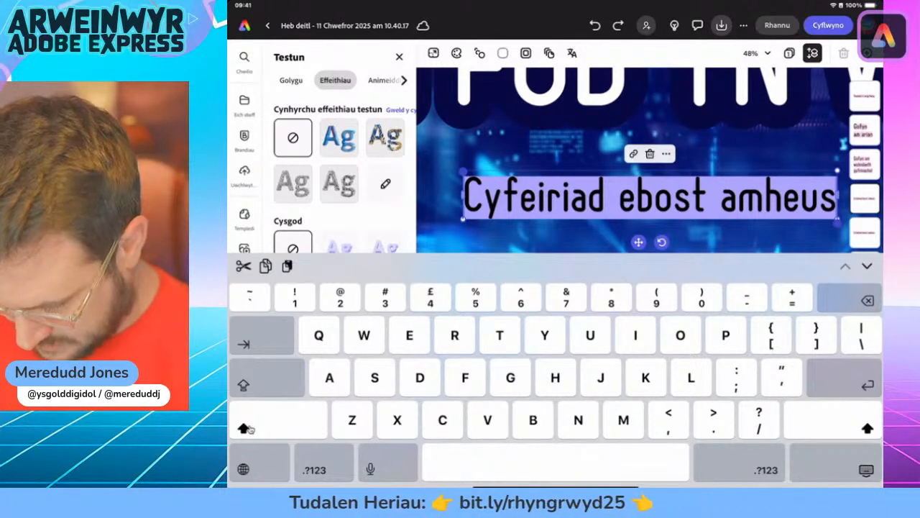
text(Dyma)
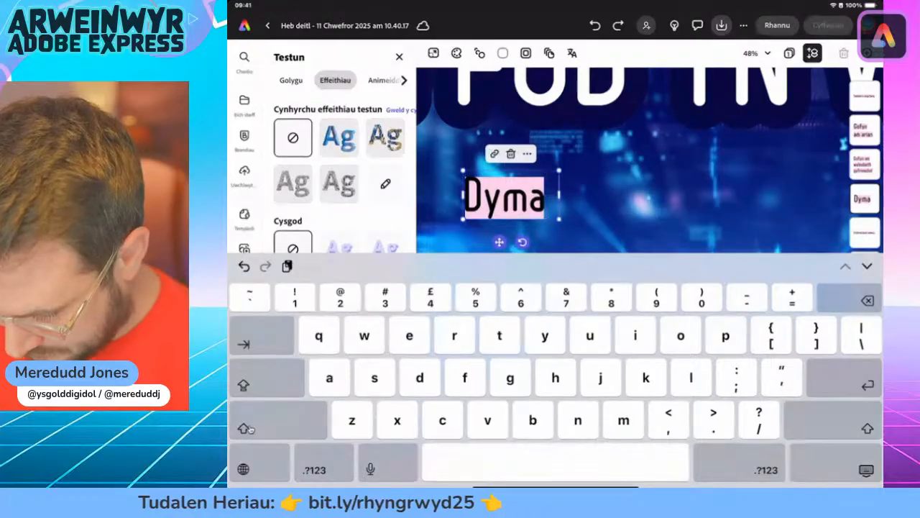
text( sgamiau)
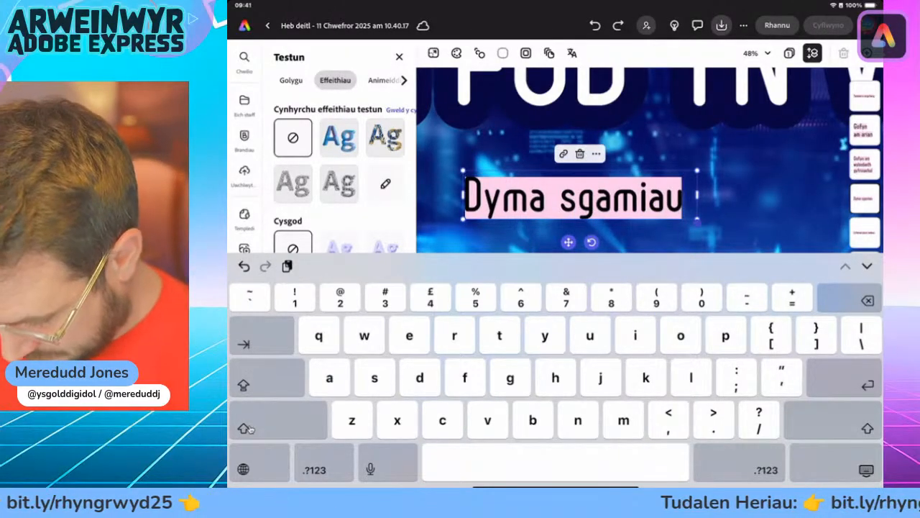
text( cyffredi)
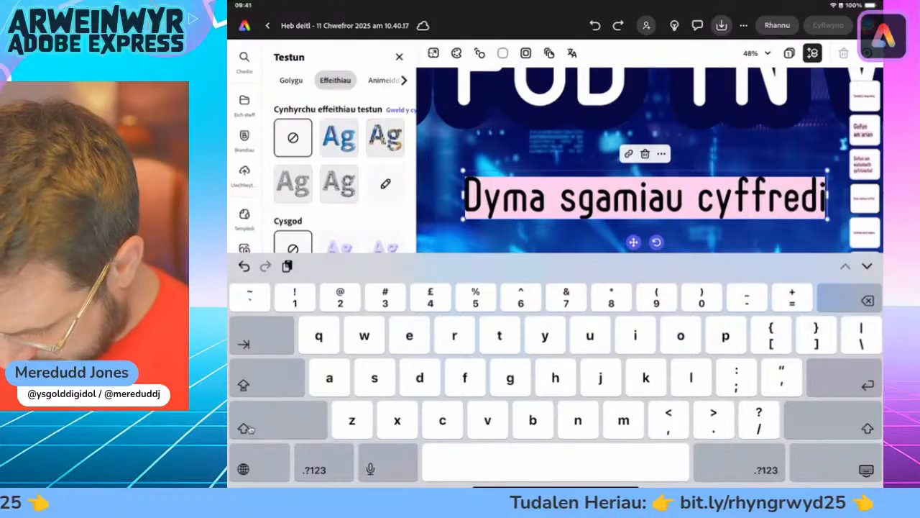
text(n dros ebos)
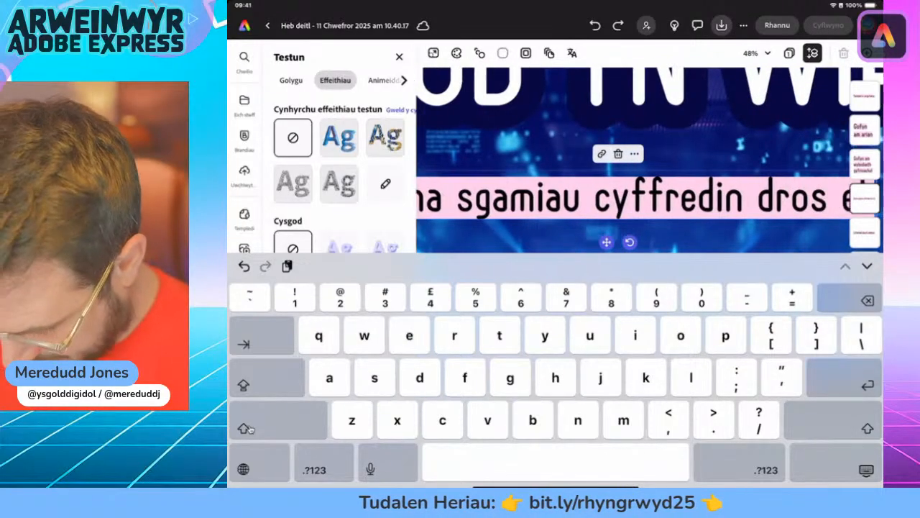
text(t.)
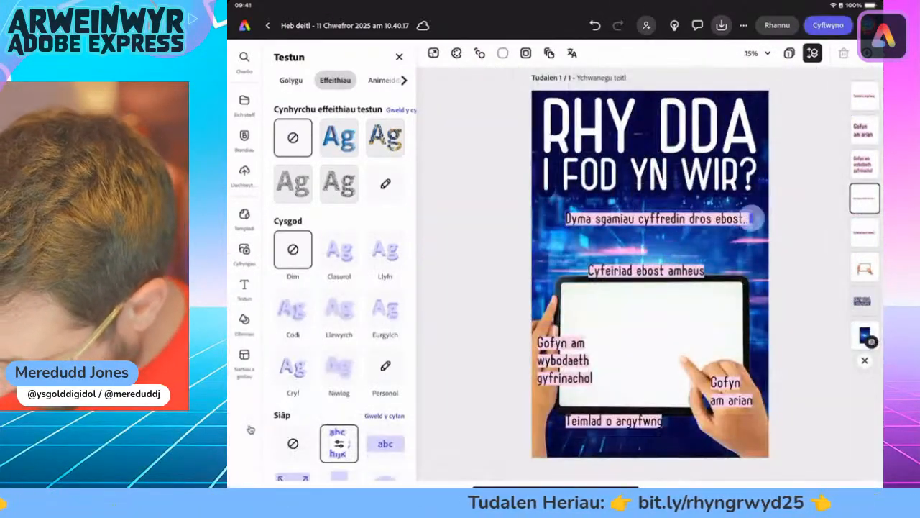
- Enlarge the subtitle to font size 77 on two lines and centre-align it beneath the title
drag(751, 218, 747, 261)
drag(653, 238, 653, 223)
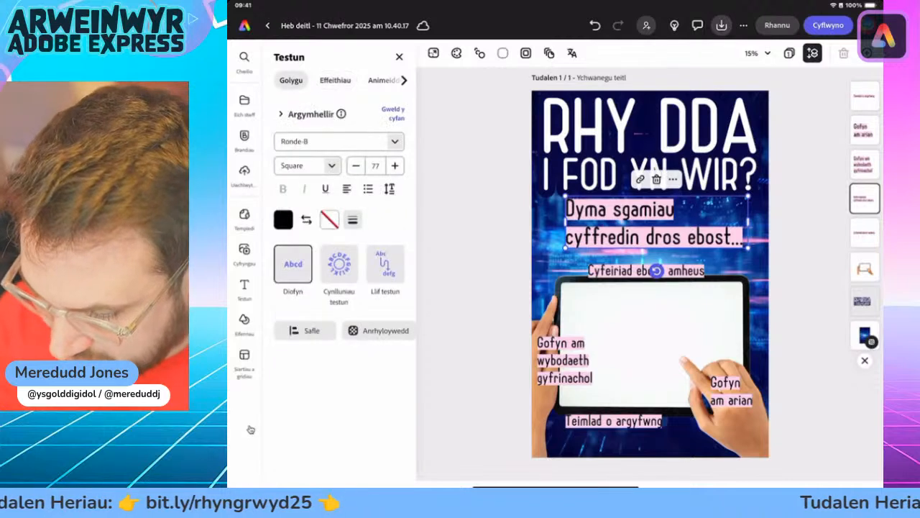
click(346, 189)
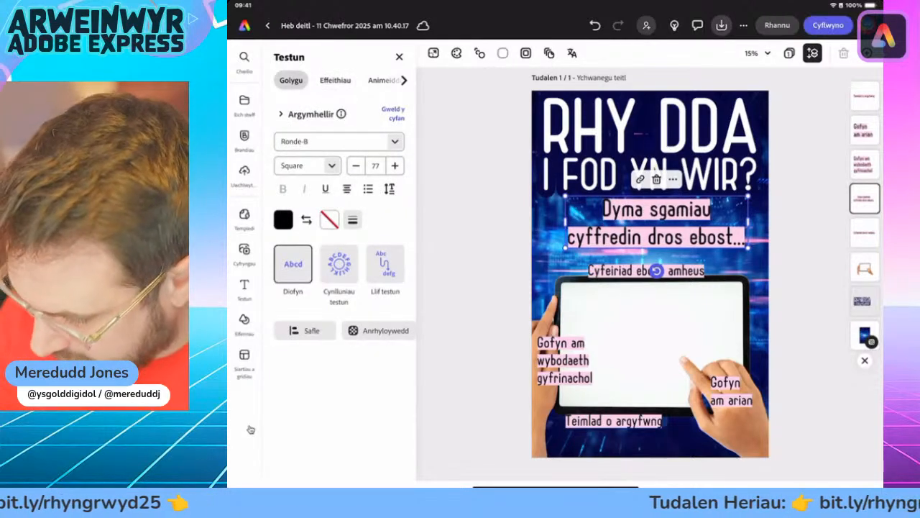
drag(656, 224, 645, 230)
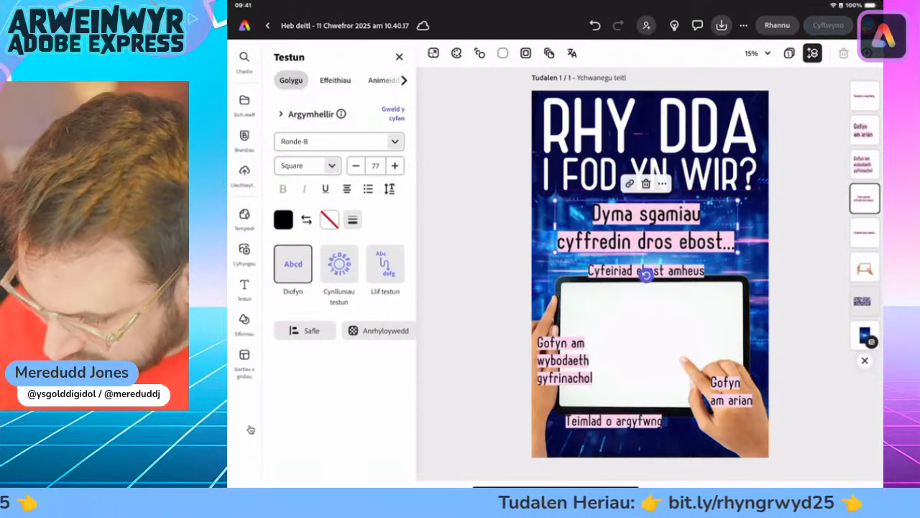
- Tighten the subtitle's line spacing to 0.9 and enlarge it to font size 92, centred at about the title's width
click(389, 188)
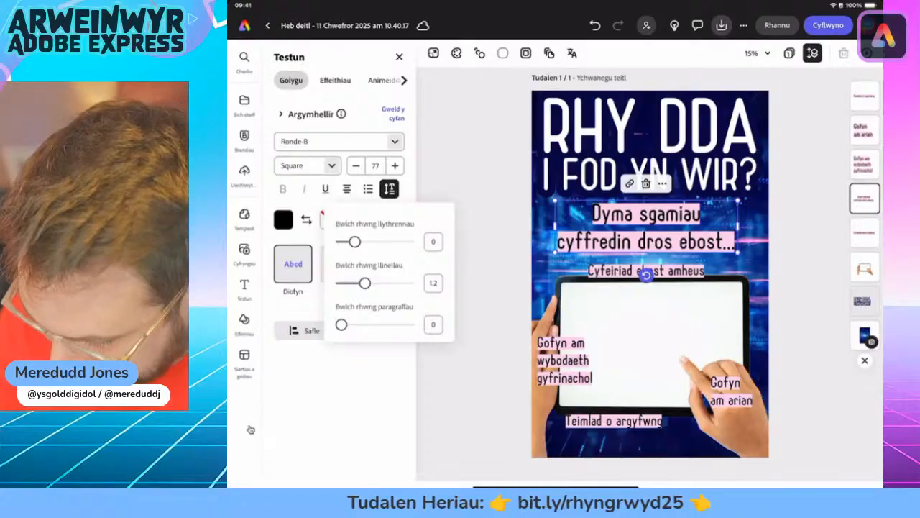
drag(365, 283, 354, 283)
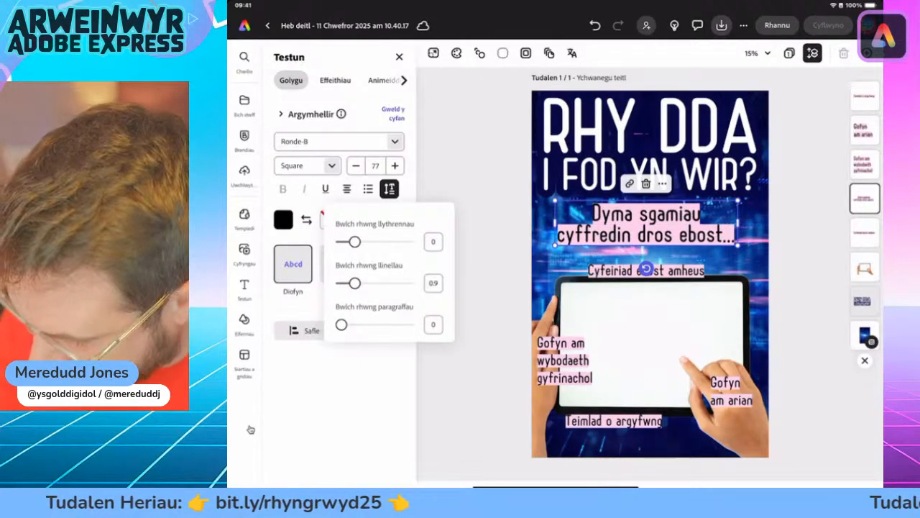
click(389, 188)
drag(555, 245, 539, 252)
drag(738, 250, 756, 253)
drag(647, 227, 649, 227)
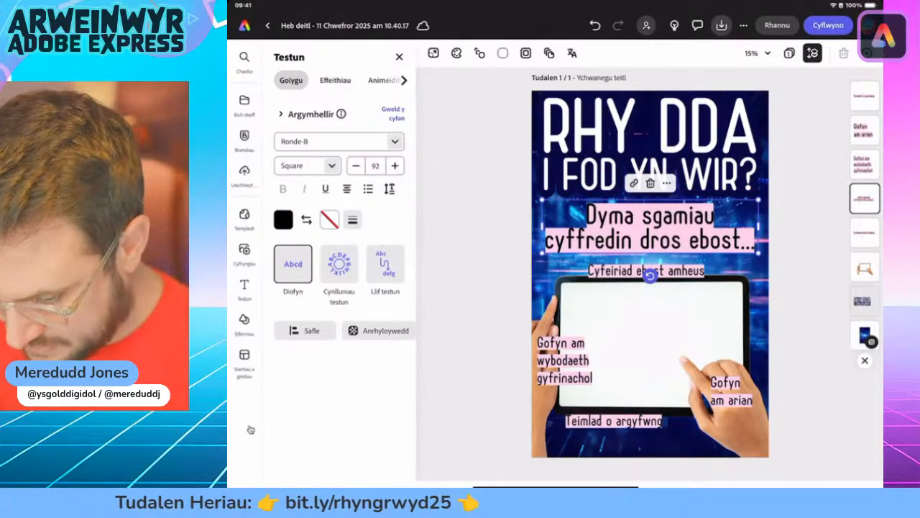
click(306, 219)
click(306, 219)
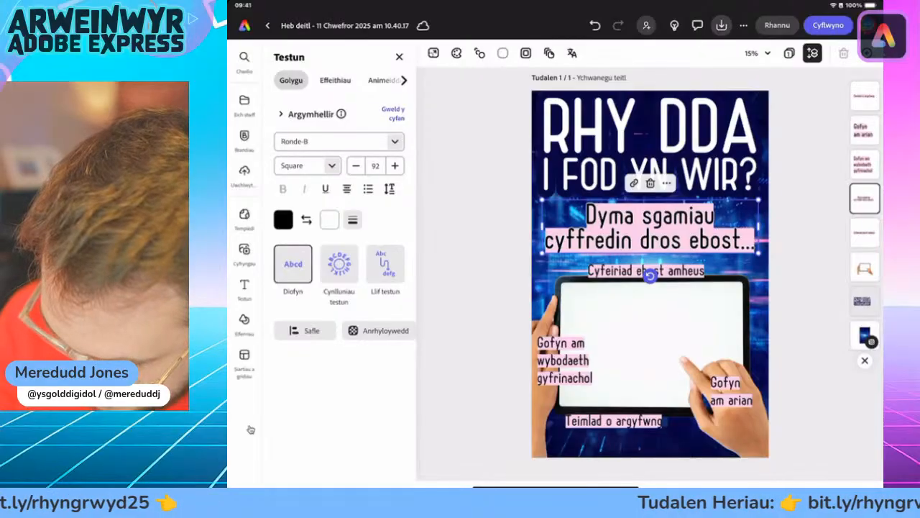
click(353, 219)
drag(310, 272, 298, 273)
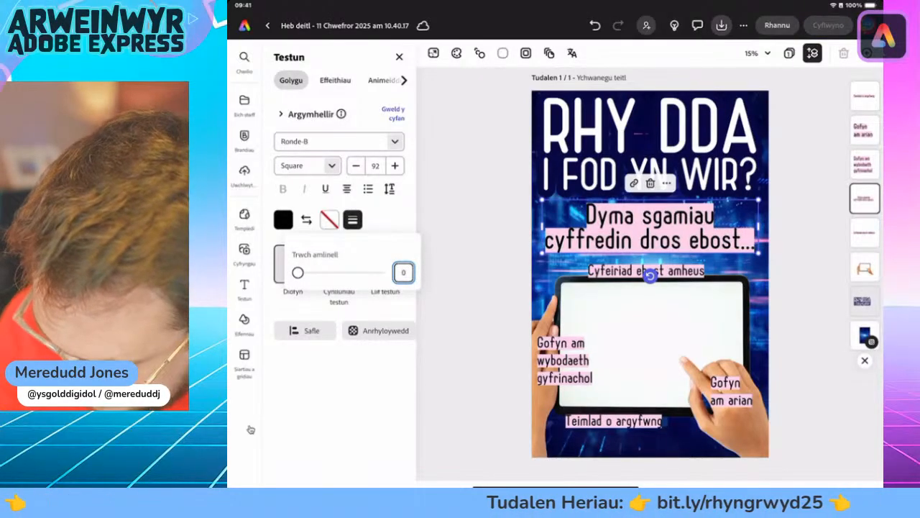
click(352, 219)
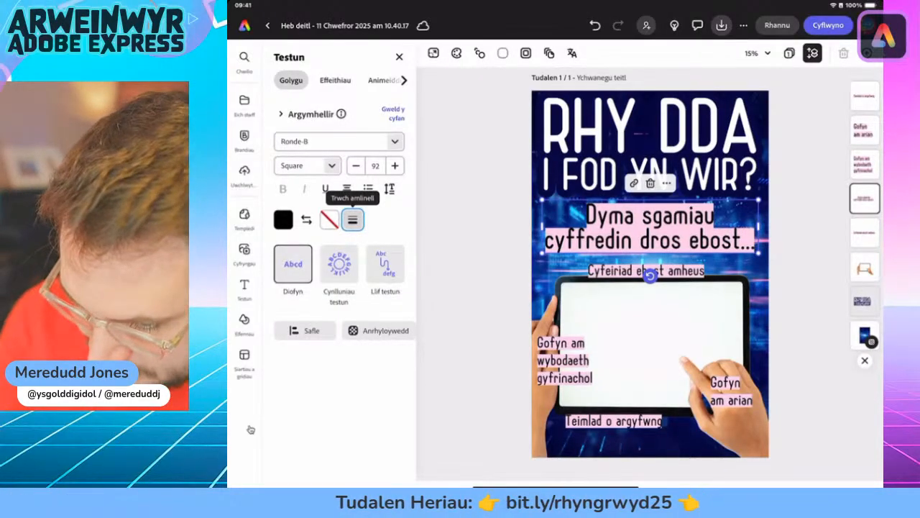
- Swap the subtitle's text and background shape colours to give pink text on a black shape
click(335, 80)
click(339, 442)
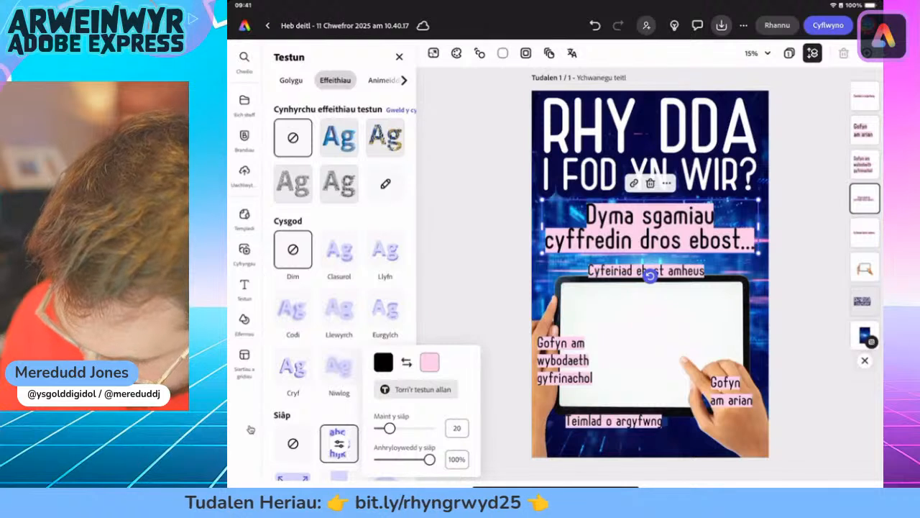
click(406, 362)
click(406, 362)
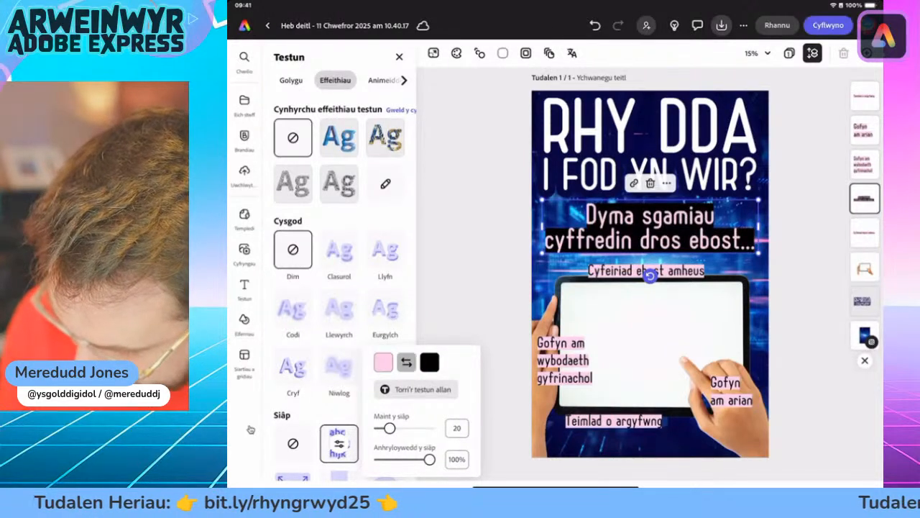
click(407, 362)
click(406, 362)
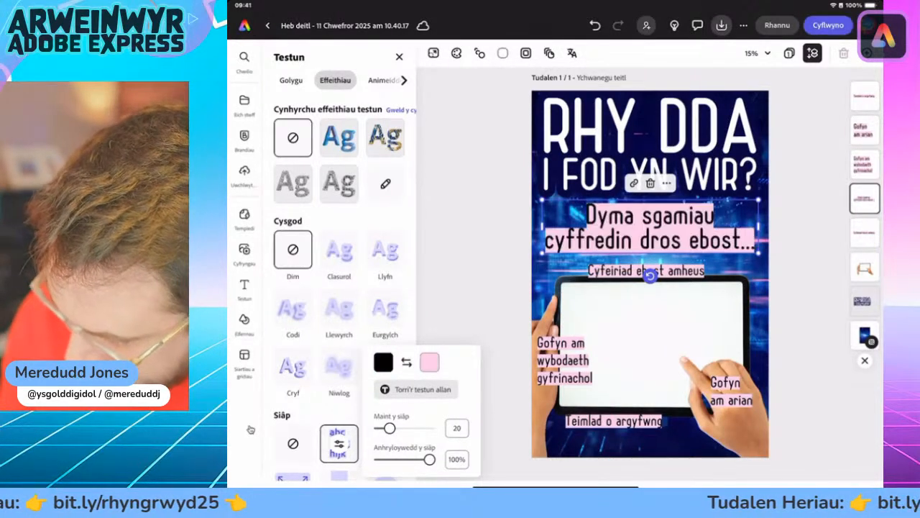
click(406, 362)
click(406, 362)
click(406, 362)
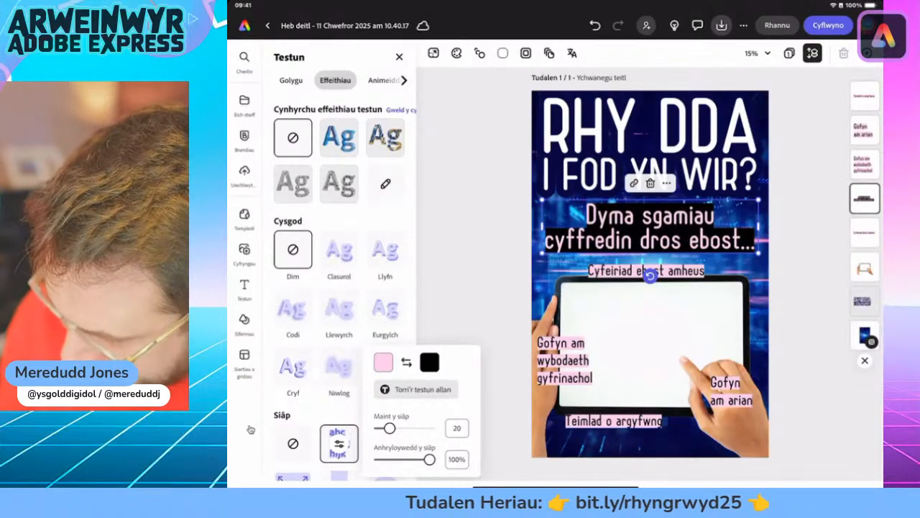
click(407, 362)
click(407, 362)
click(339, 444)
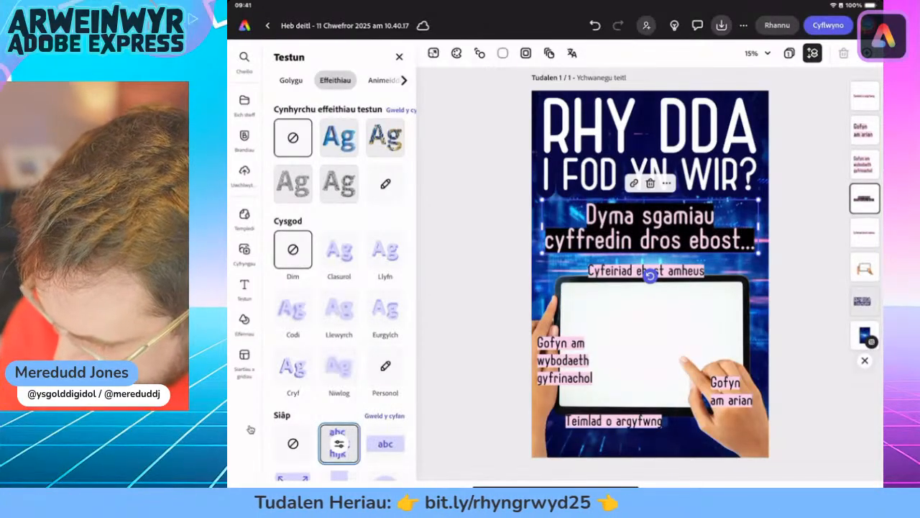
key(Escape)
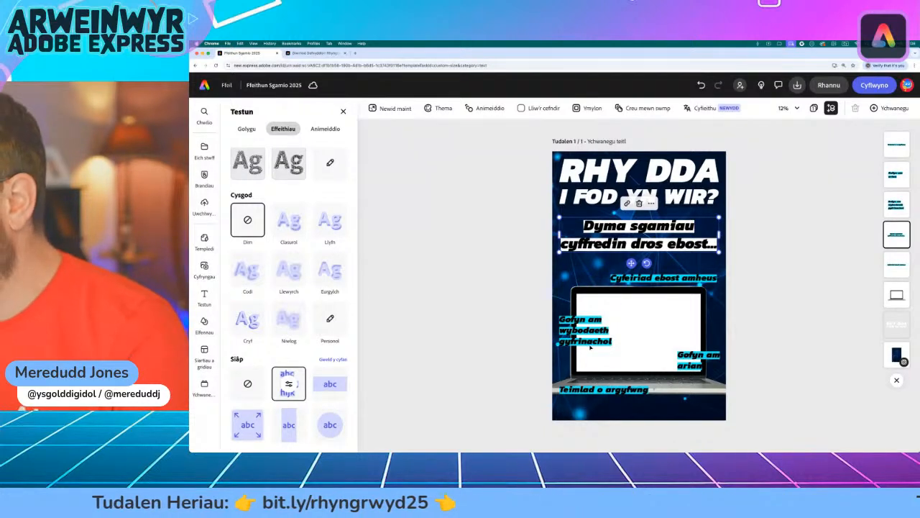
- In the "Ffeithun Sgamio 2025" laptop poster, search the design assets for "password" and add the illustration of a man beside a padlocked phone
mouse_move(205, 318)
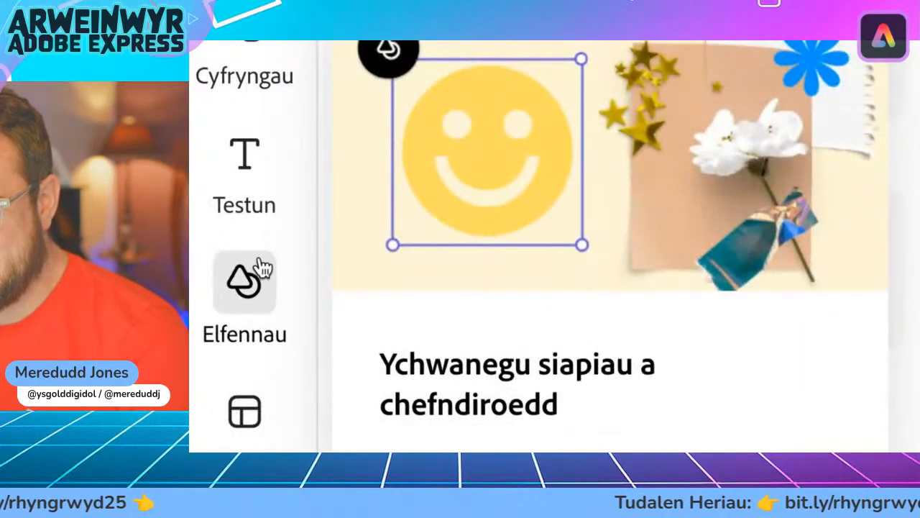
click(243, 279)
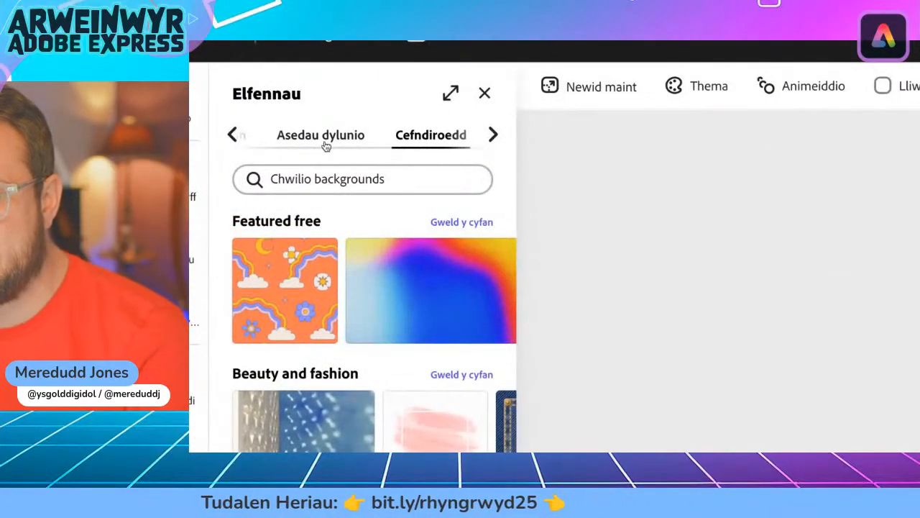
click(325, 142)
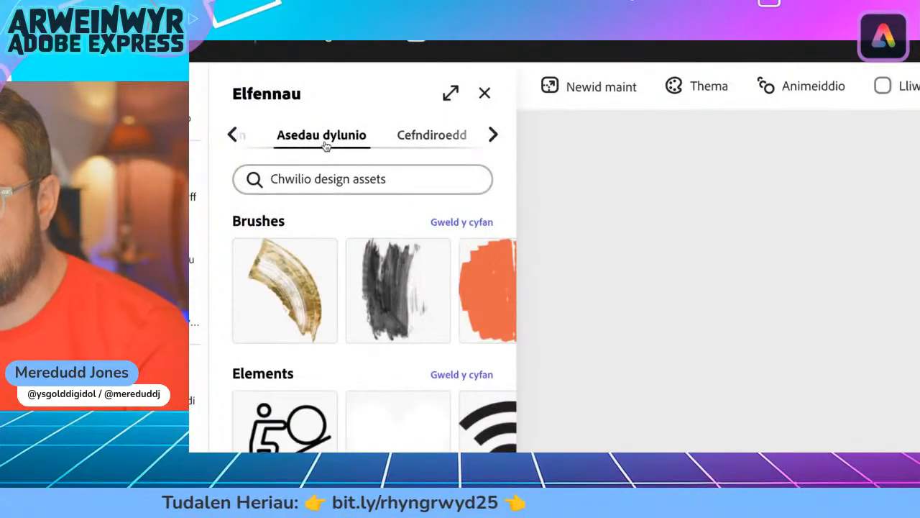
click(286, 182)
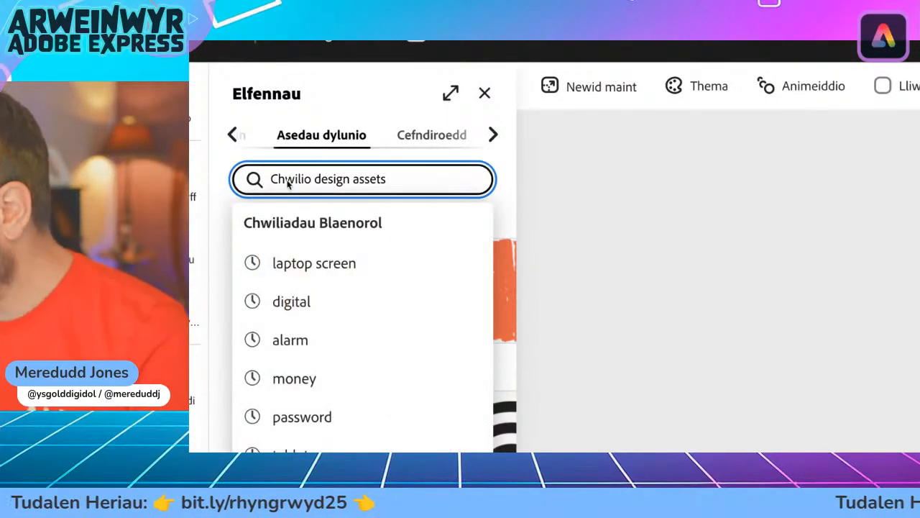
text(passw)
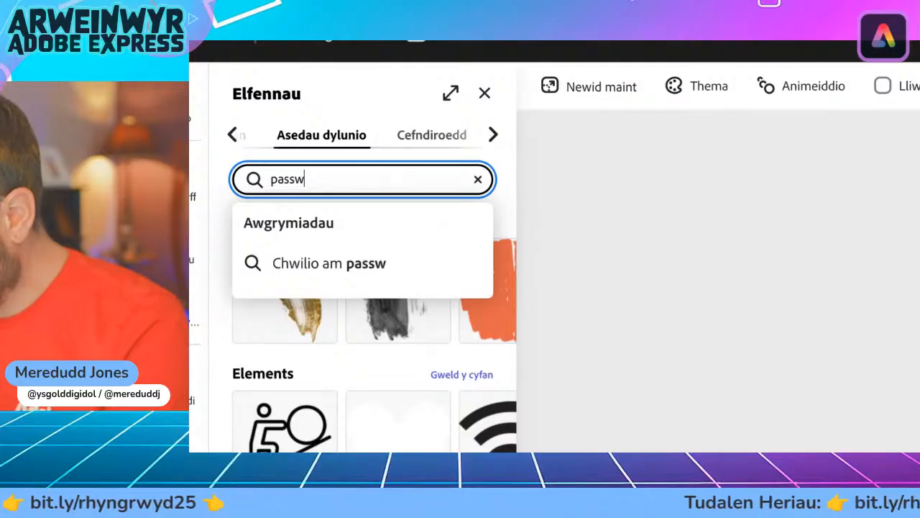
text(ord)
key(Return)
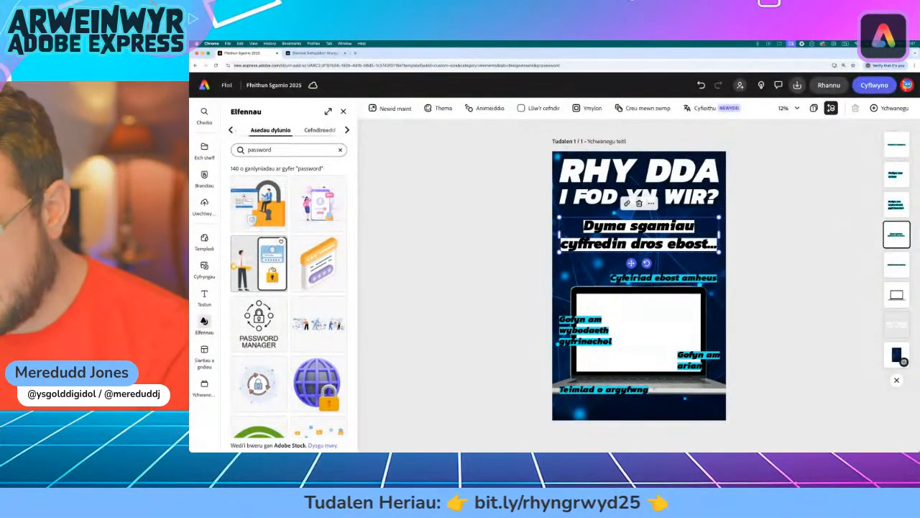
drag(259, 263, 609, 305)
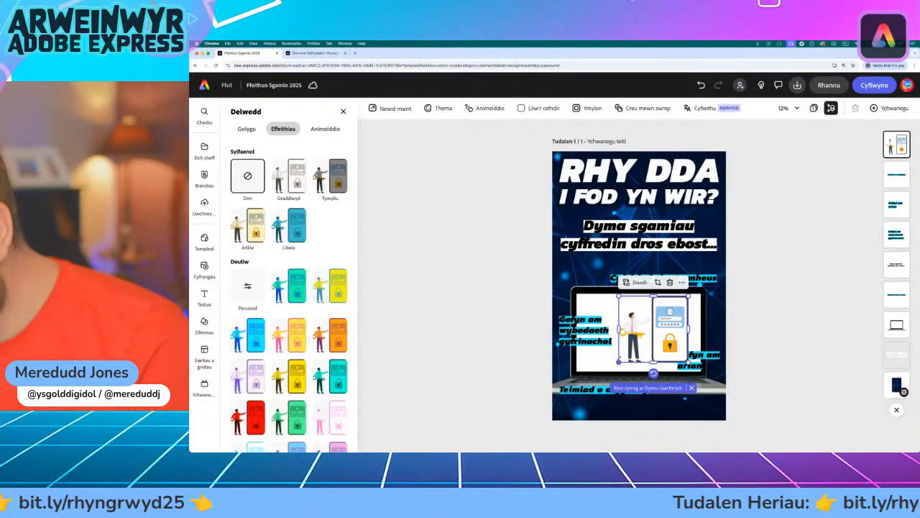
- Shrink the illustration onto the left half of the laptop screen and layer it behind the "Gofyn am wybodaeth gyfrinachol" label
drag(618, 362, 610, 371)
drag(682, 348, 644, 346)
drag(651, 296, 615, 329)
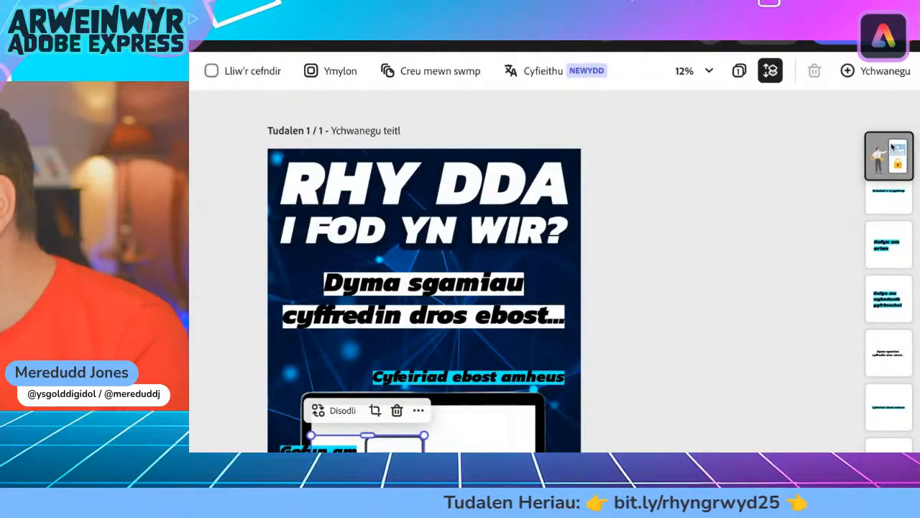
drag(892, 147, 894, 291)
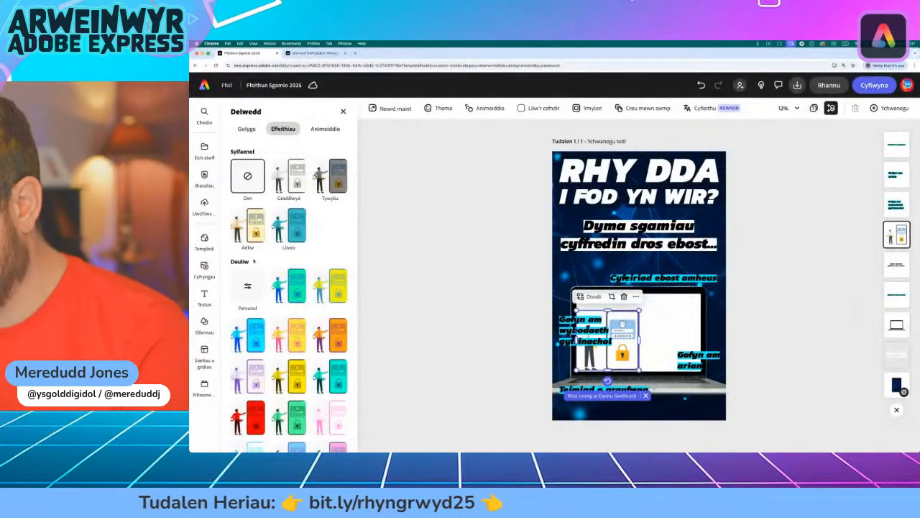
click(471, 281)
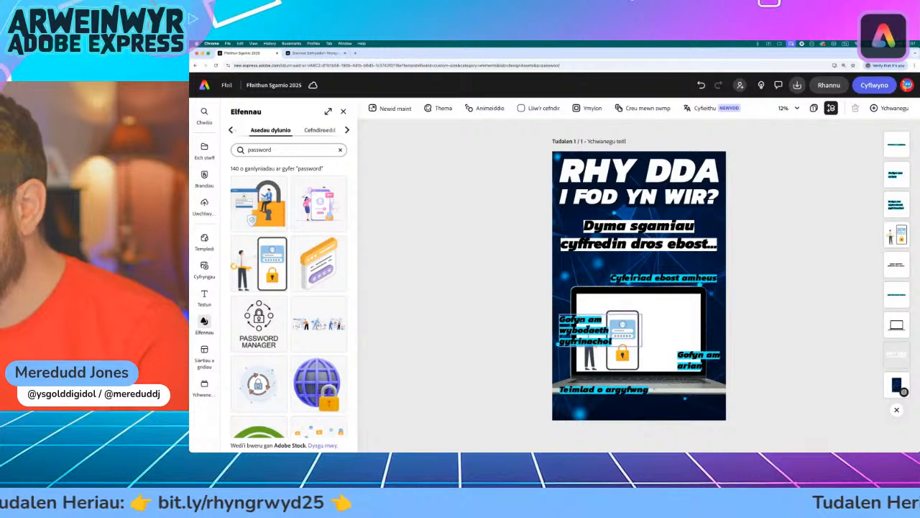
- Shrink the padlocked phone illustration further and place it in the lower-left corner of the laptop screen
click(622, 338)
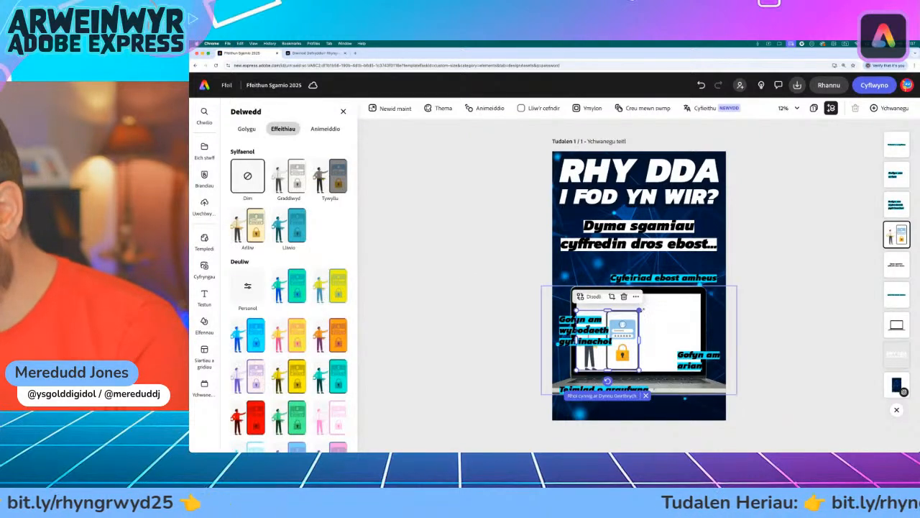
drag(622, 326, 622, 327)
mouse_move(614, 357)
mouse_down()
mouse_move(623, 355)
mouse_move(614, 357)
mouse_up()
click(456, 327)
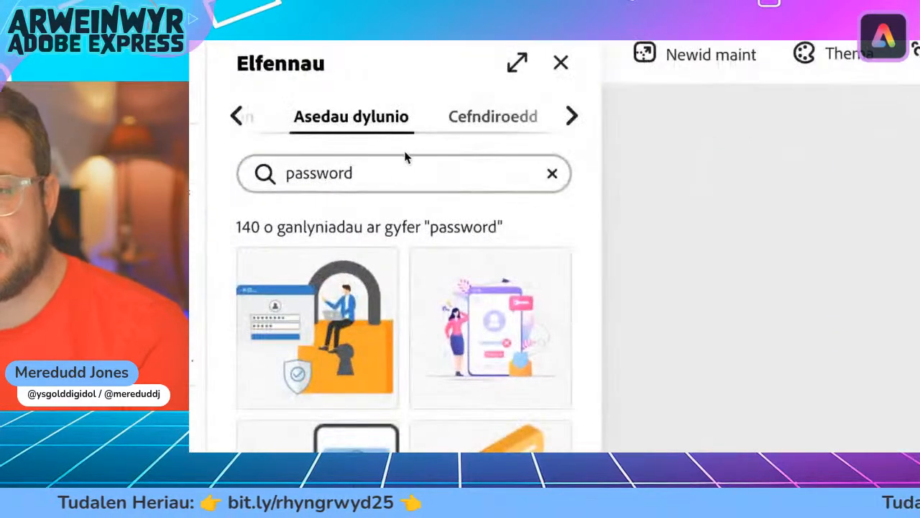
- Search the design assets for "money" and add the green money bag with gold coins to the right half of the laptop screen
triple_click(284, 148)
text(money)
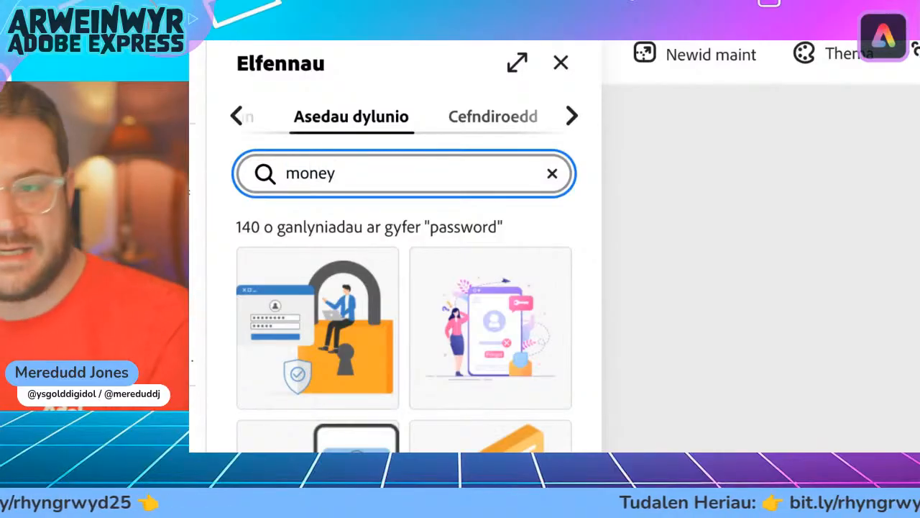
key(Return)
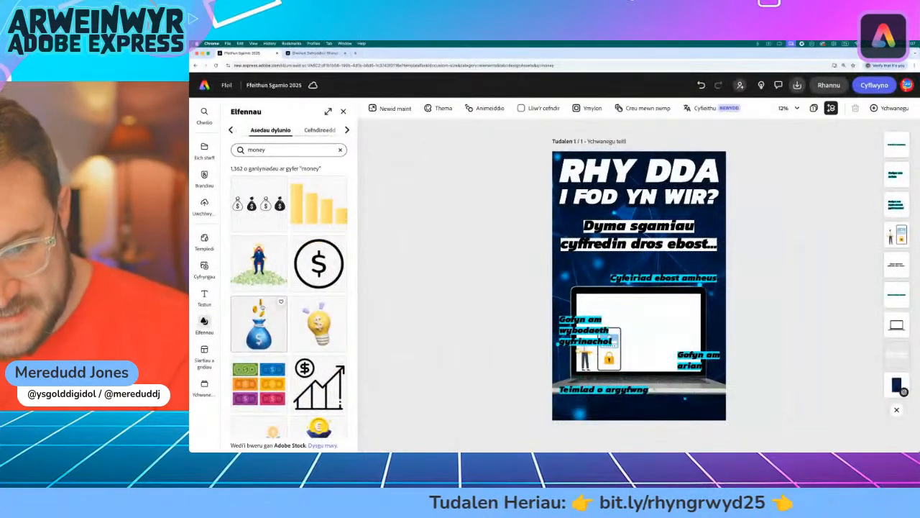
scroll(260, 324, down, 5)
scroll(260, 325, down, 5)
scroll(260, 325, down, 5)
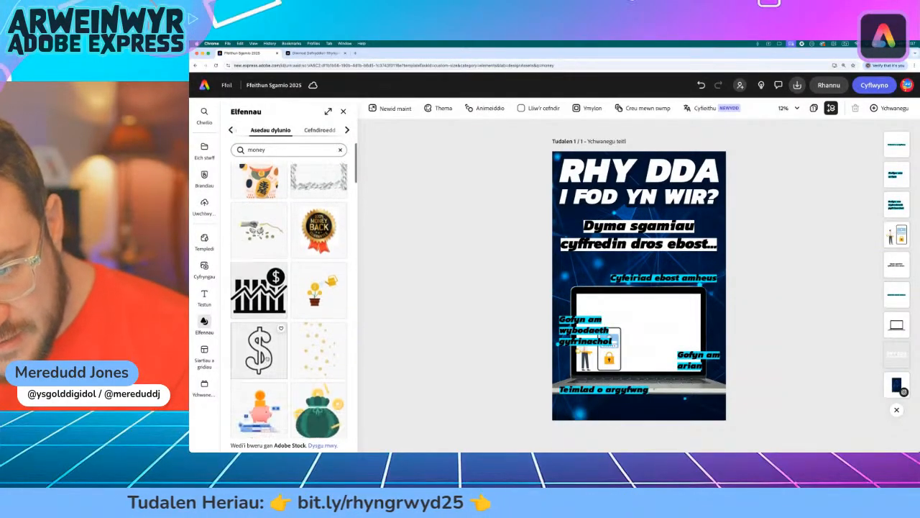
scroll(260, 346, down, 1)
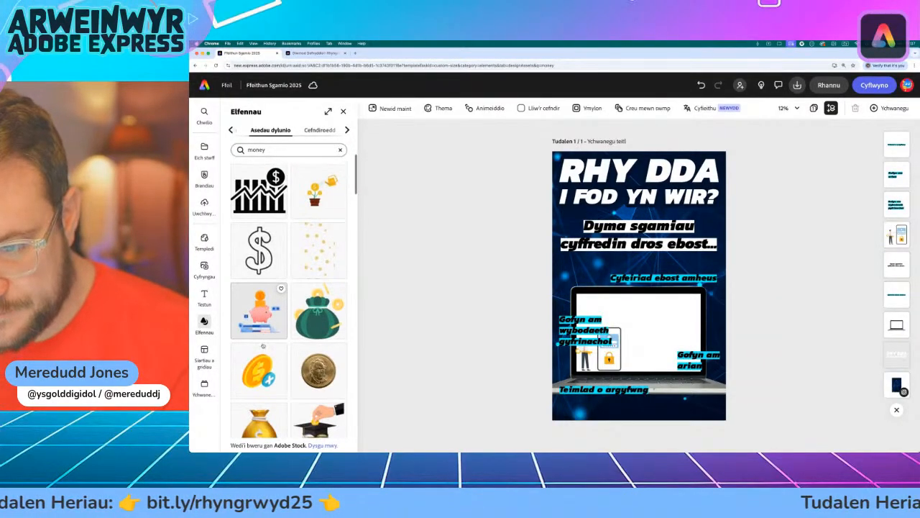
drag(324, 320, 650, 319)
- Adjust the money bag beside the "Gofyn am arian" label and layer it behind the poster's text labels
drag(671, 348, 675, 348)
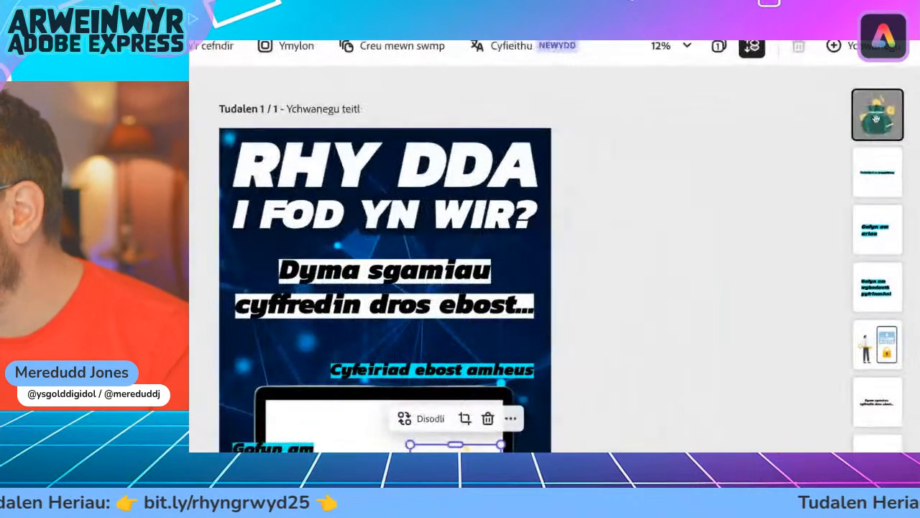
drag(895, 143, 894, 245)
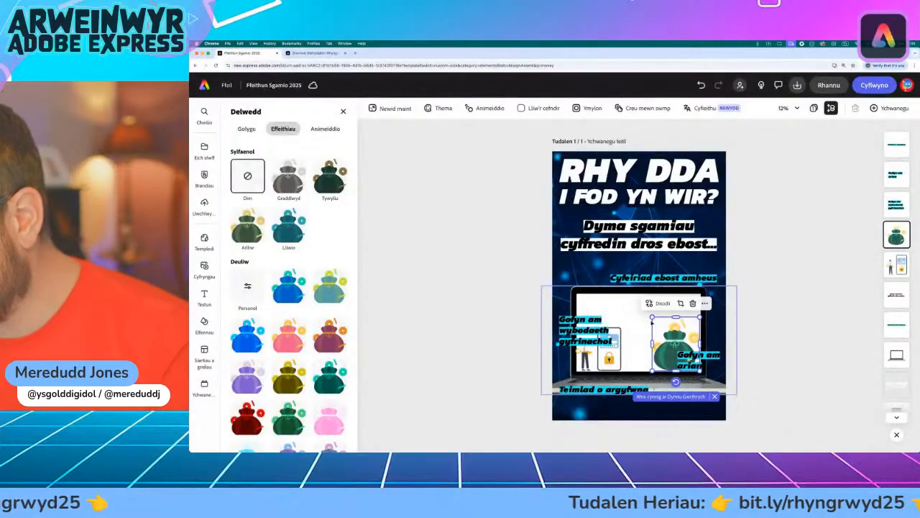
click(467, 315)
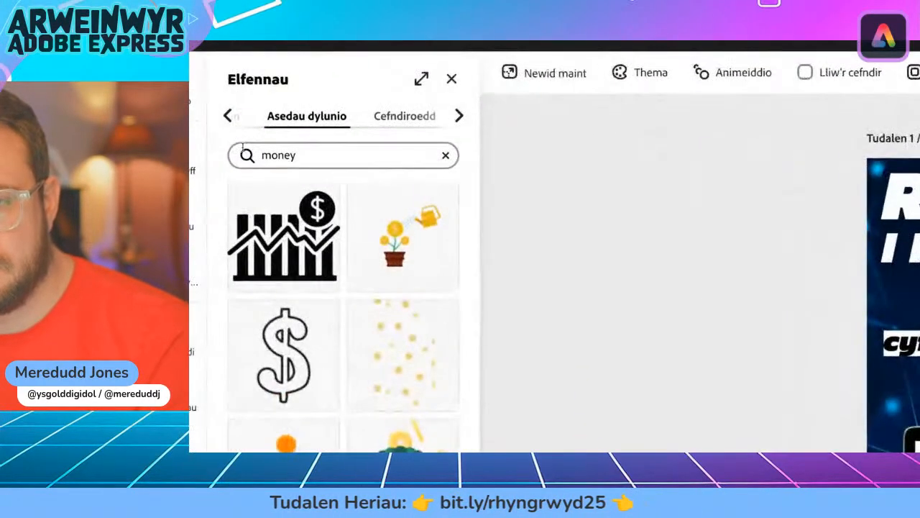
- Search the design assets for "alarm" and add the orange warning triangle with an exclamation mark to the poster
click(263, 149)
text(alarm)
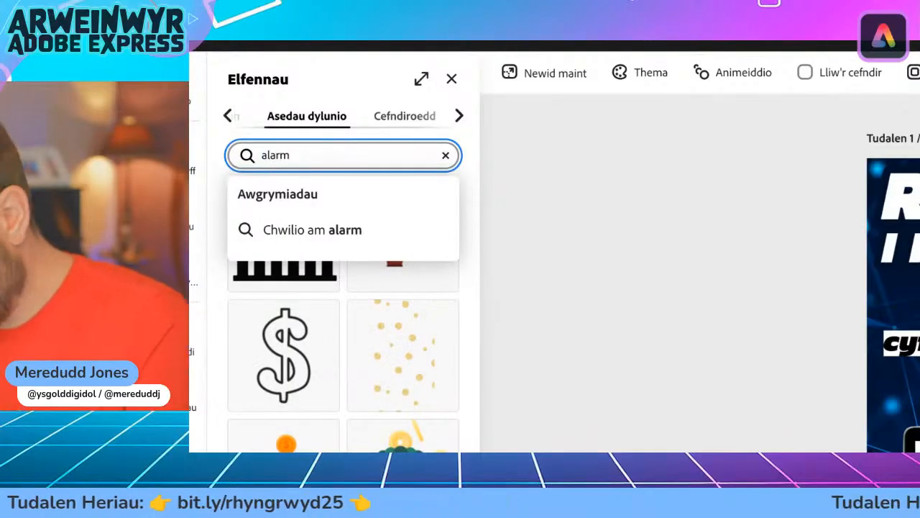
key(Return)
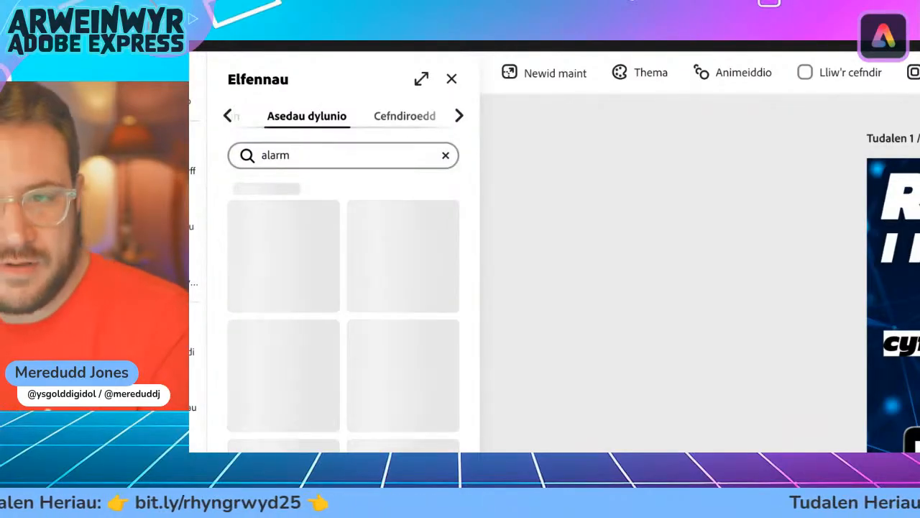
scroll(275, 327, down, 10)
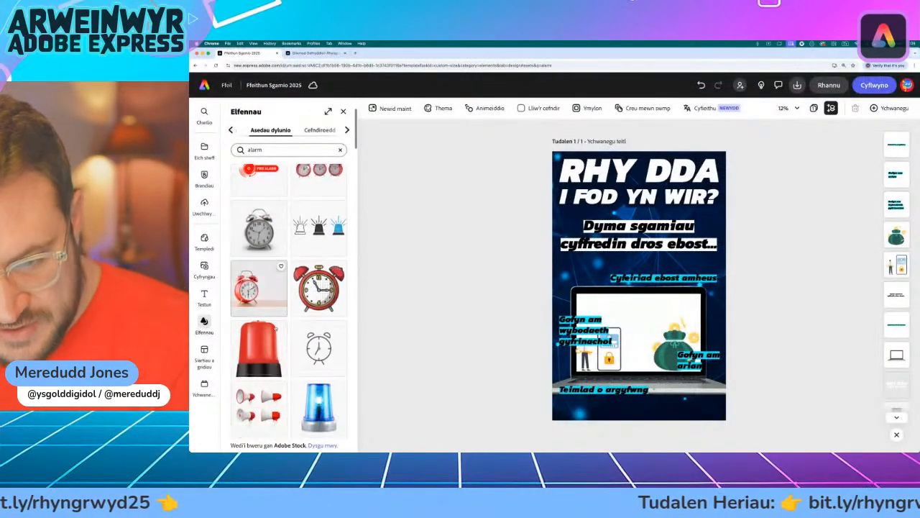
scroll(276, 327, down, 10)
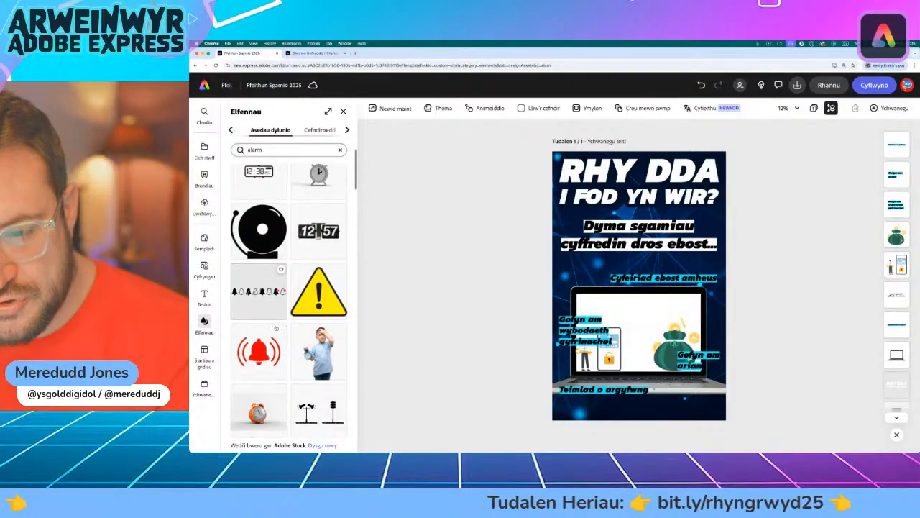
scroll(277, 328, down, 5)
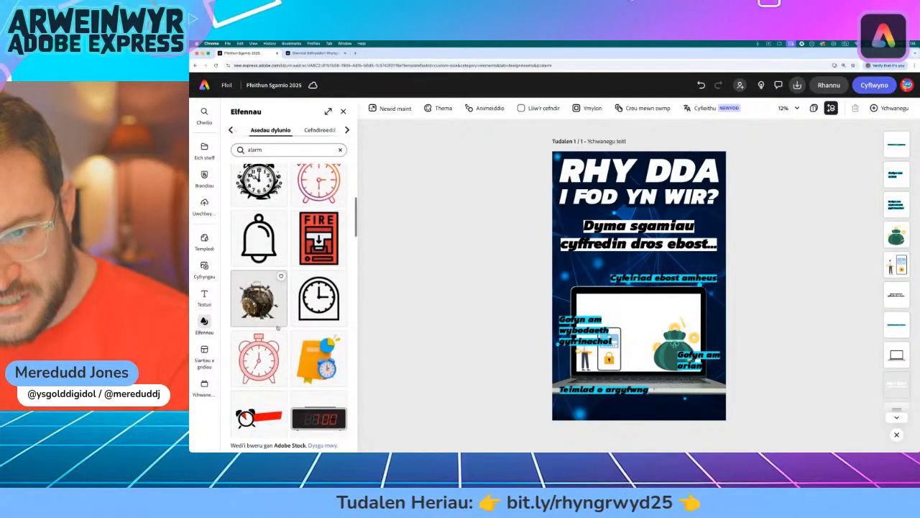
scroll(266, 333, down, 5)
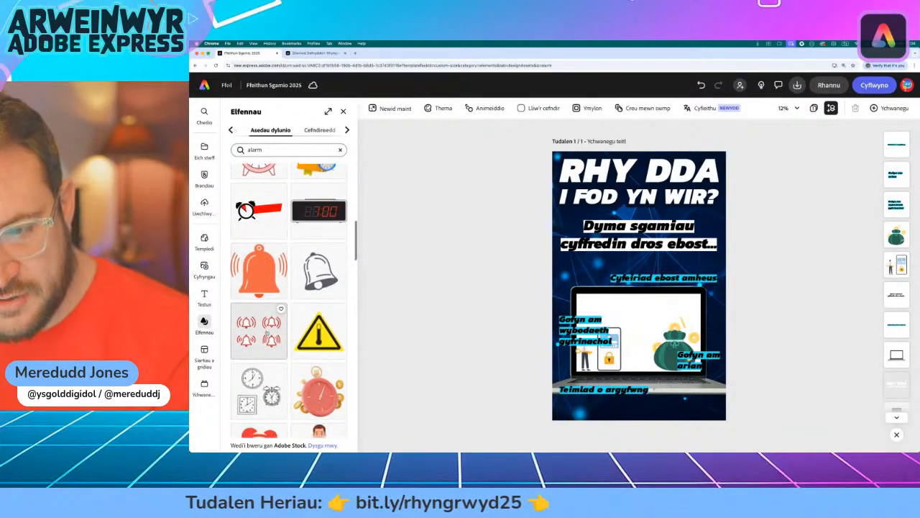
scroll(266, 334, down, 8)
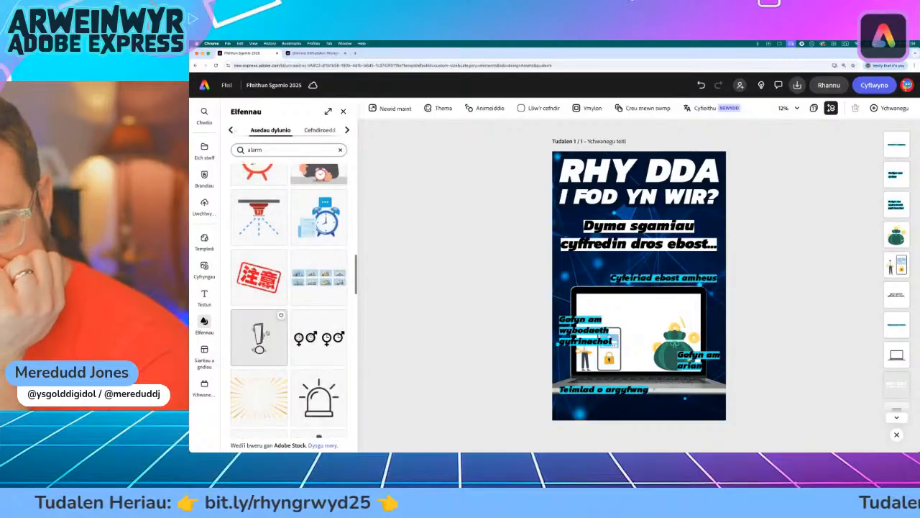
scroll(266, 332, up, 2)
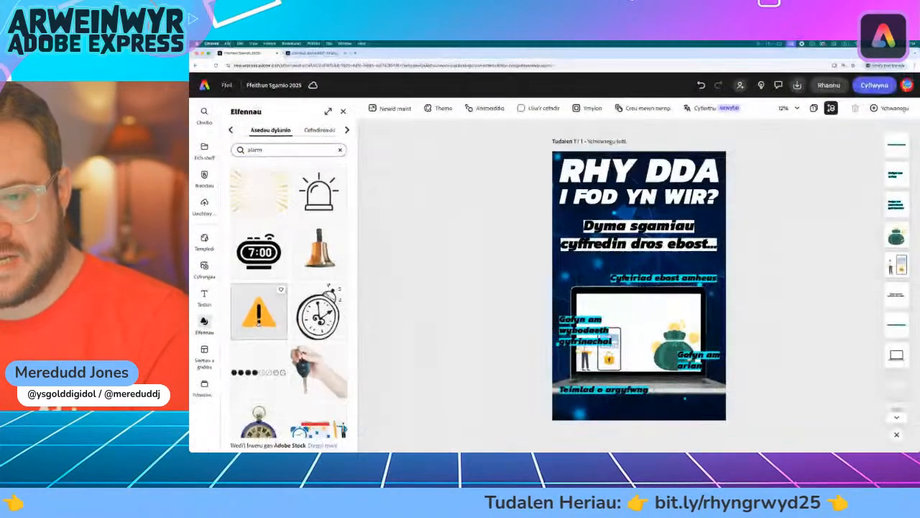
click(281, 332)
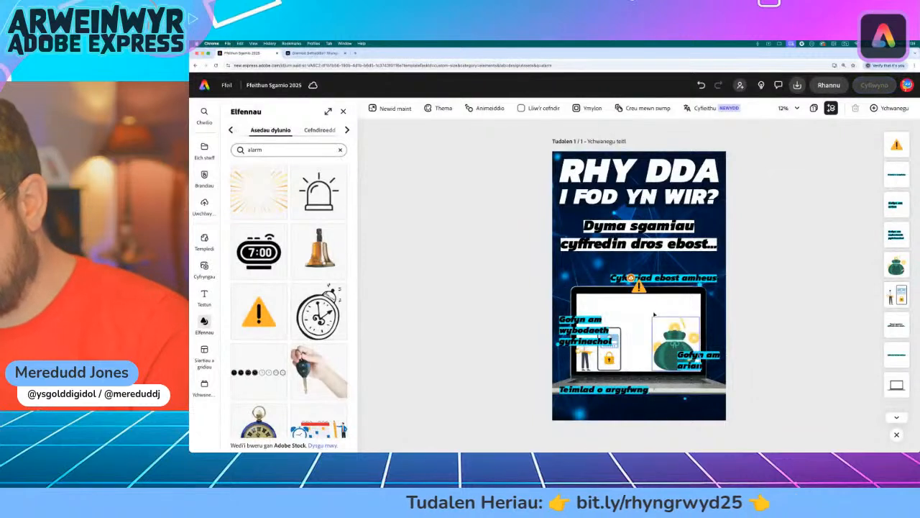
- Enlarge the warning triangle and place it in the middle of the laptop screen above the "Teimlad o argyfwng" label
drag(639, 286, 678, 291)
drag(654, 336, 646, 350)
mouse_move(601, 304)
mouse_down()
mouse_move(593, 297)
mouse_move(598, 307)
mouse_up()
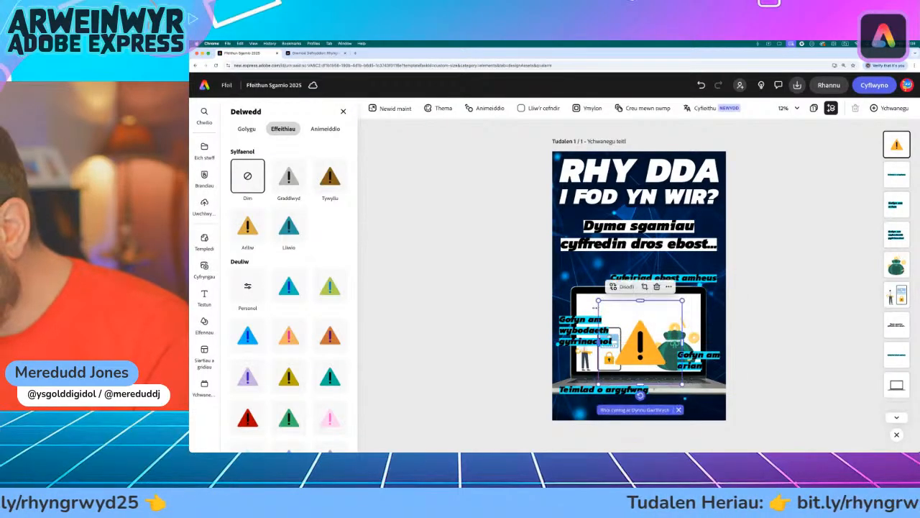
- Nudge the warning triangle up on the laptop screen and move its layer beneath the text labels, money bag and phone illustration
drag(651, 346, 650, 342)
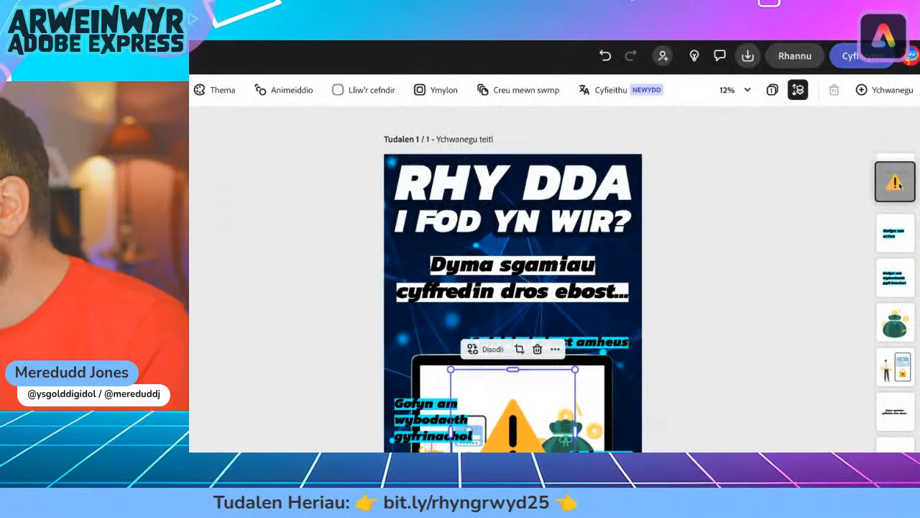
drag(897, 144, 896, 255)
drag(894, 306, 893, 366)
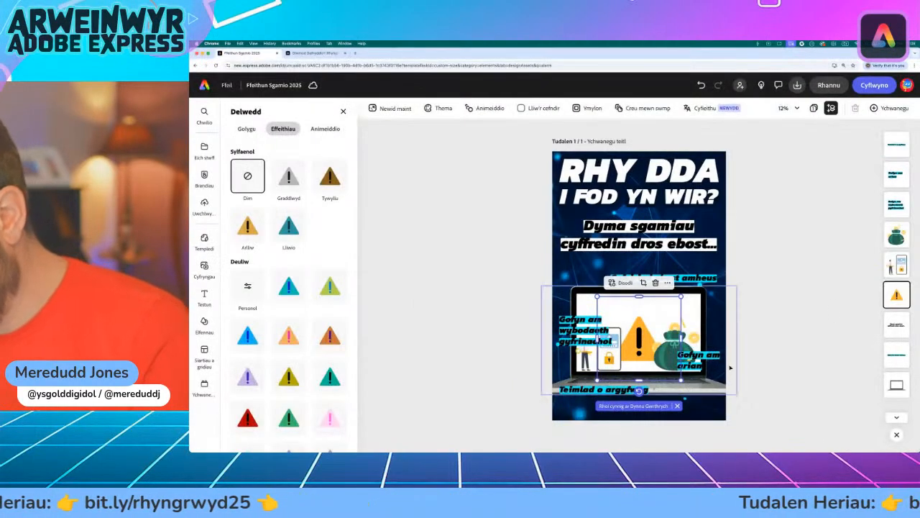
click(722, 450)
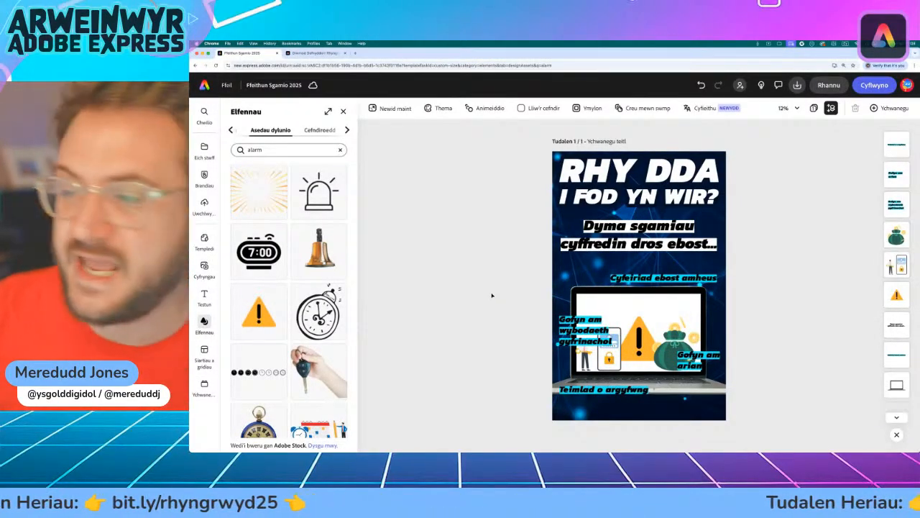
- Duplicate the "Cyfeiriad ebost amheus" label and place the copy along the upper part of the laptop screen
click(676, 279)
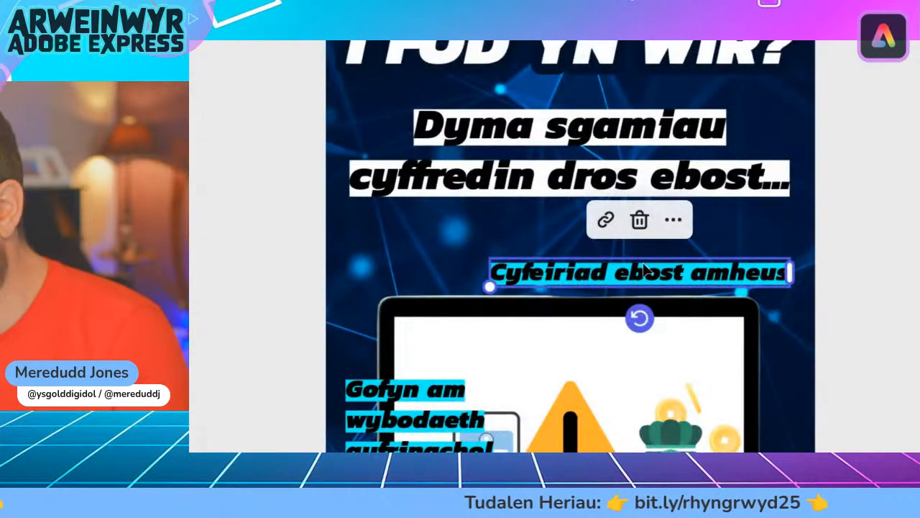
click(672, 220)
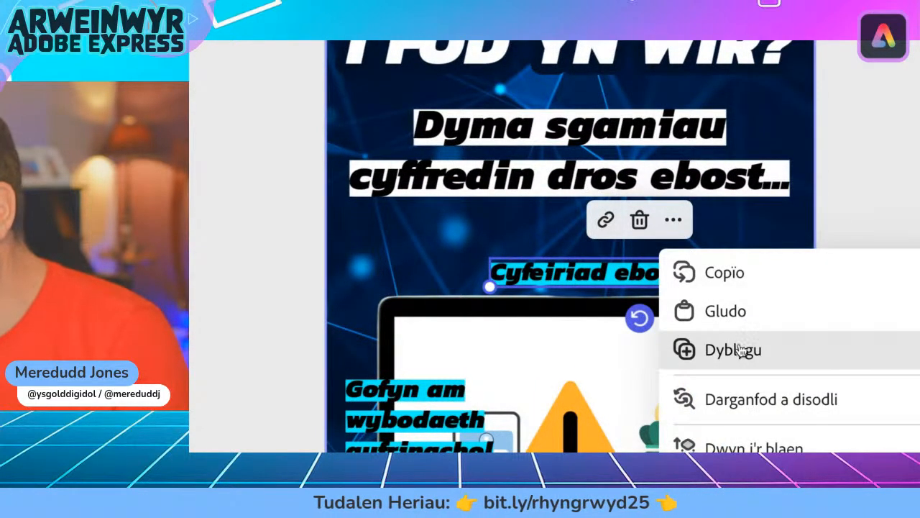
click(740, 349)
drag(643, 282, 564, 349)
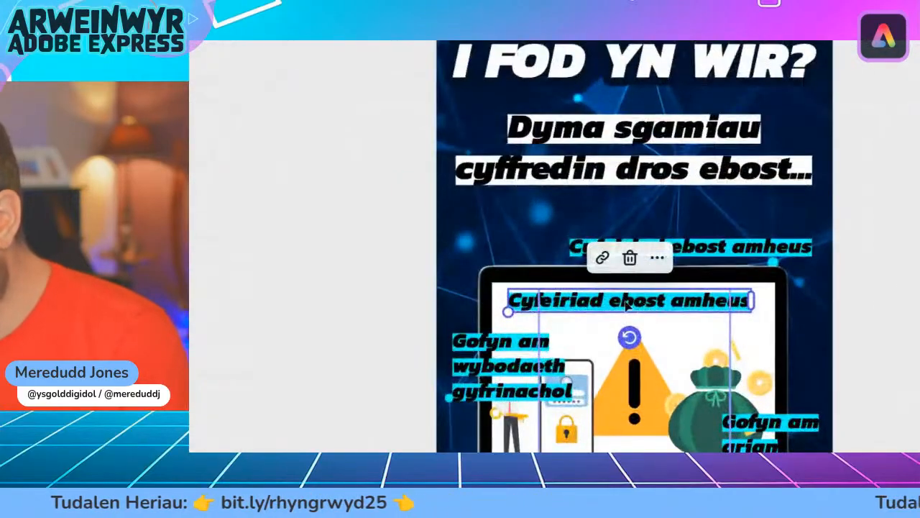
- Bring the duplicated "Cyfeiriad ebost amheus" label to the front of the layer stack
double_click(625, 305)
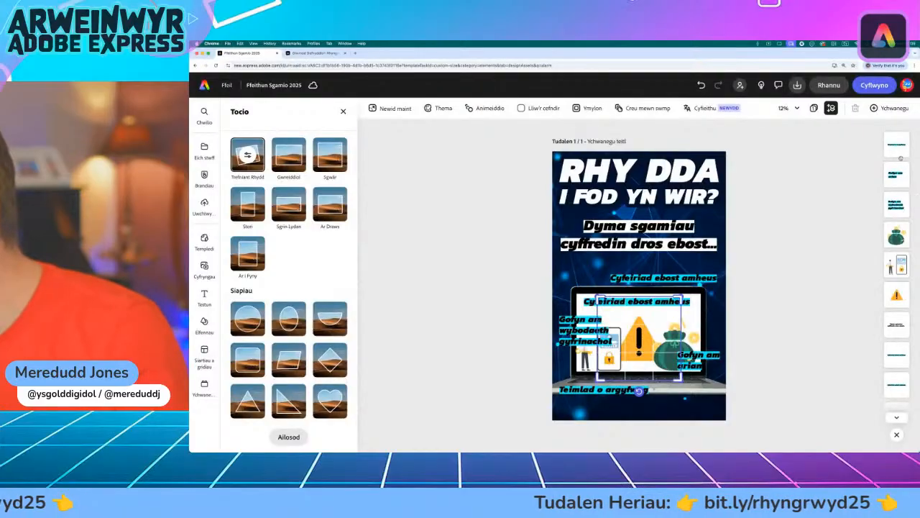
key(Escape)
click(898, 383)
click(897, 356)
drag(898, 357, 892, 141)
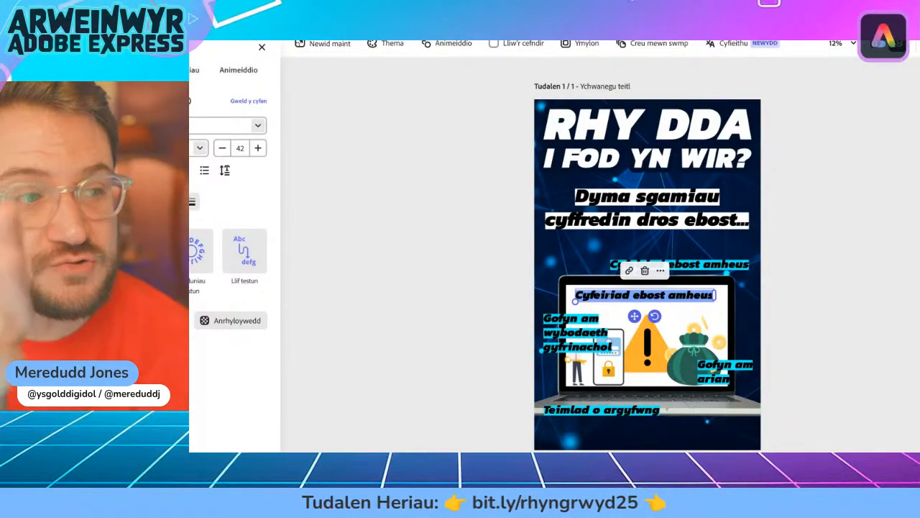
- Replace the duplicated label's text with the example suspicious bank e-mail address
key(BackSpace)
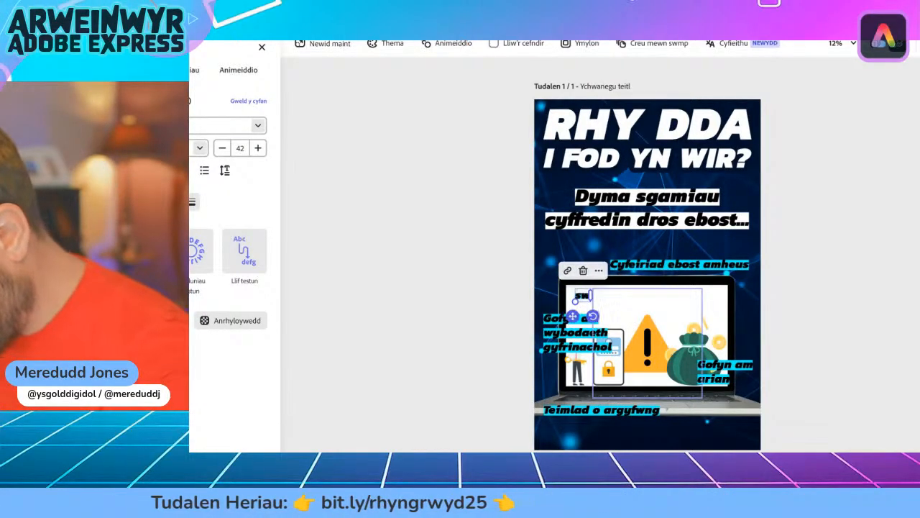
text(swyddoga)
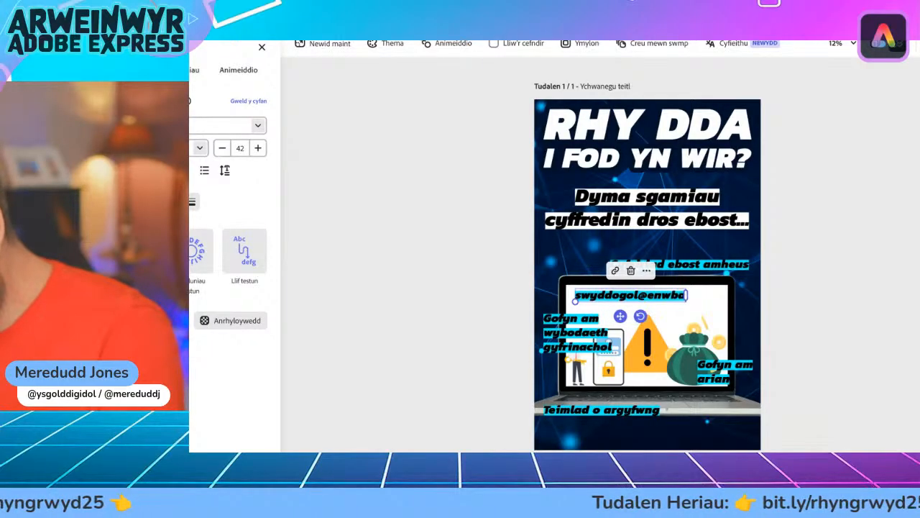
text(nc)
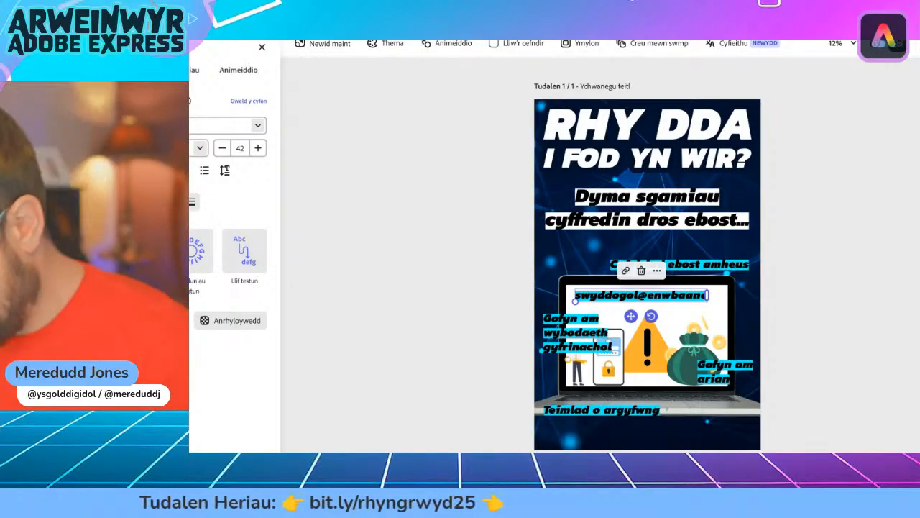
text(.com)
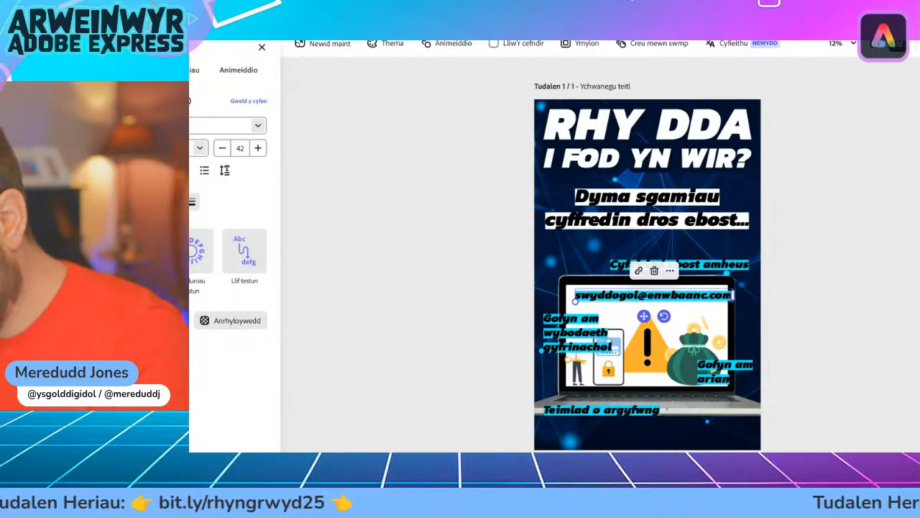
- Shrink the e-mail address text to about size 40 and position it to fit within the laptop screen
drag(643, 316, 637, 312)
drag(568, 297, 577, 296)
drag(641, 311, 637, 315)
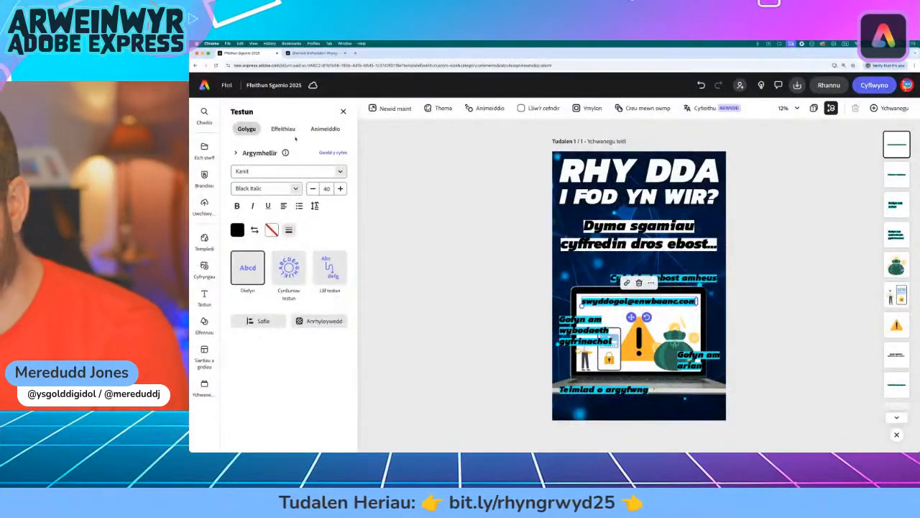
- Remove the background shape effect from the e-mail address text
click(282, 128)
scroll(297, 385, down, 2)
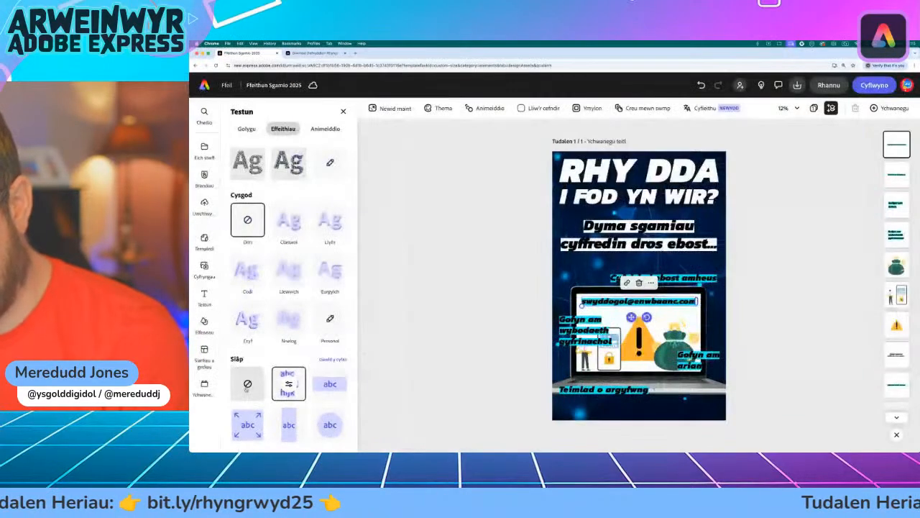
click(297, 367)
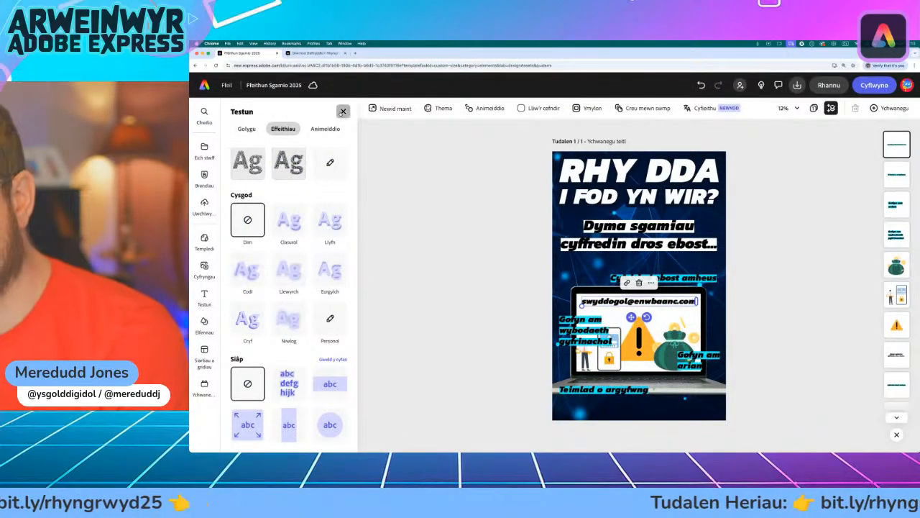
click(343, 112)
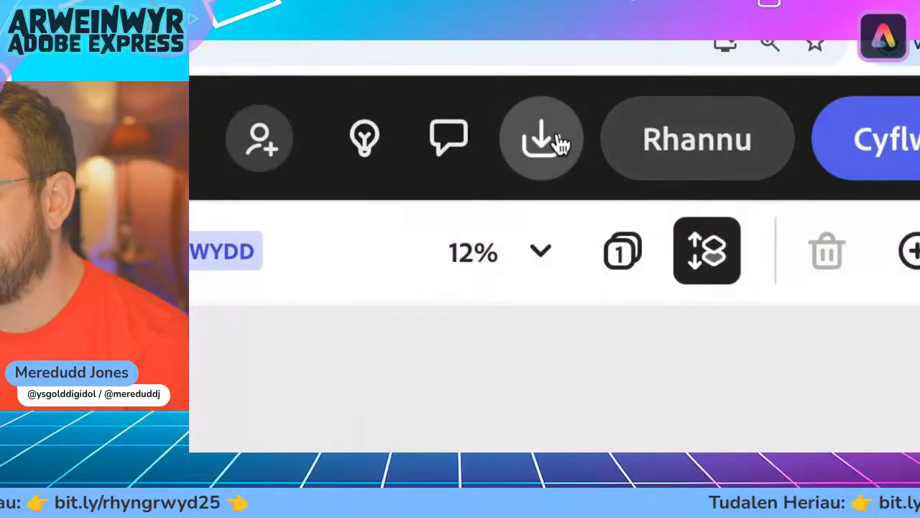
- Review the file formats available for downloading the infographic
click(541, 147)
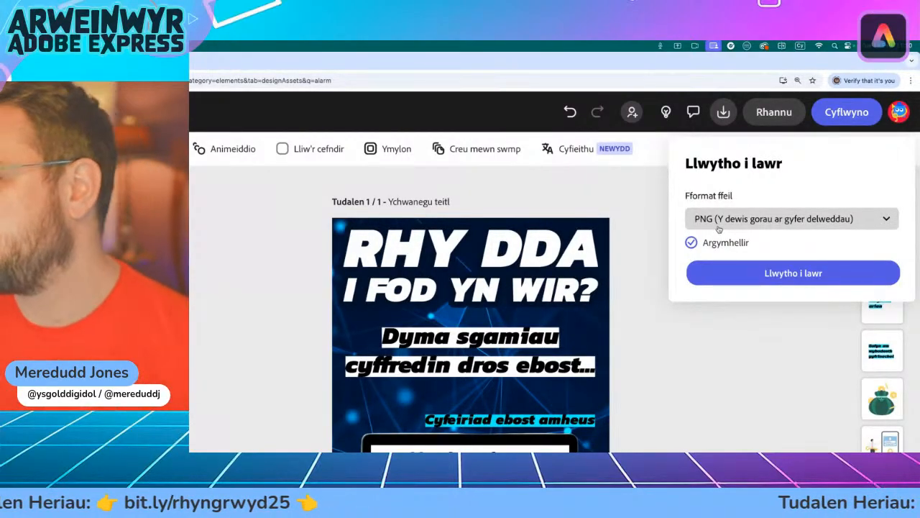
click(709, 219)
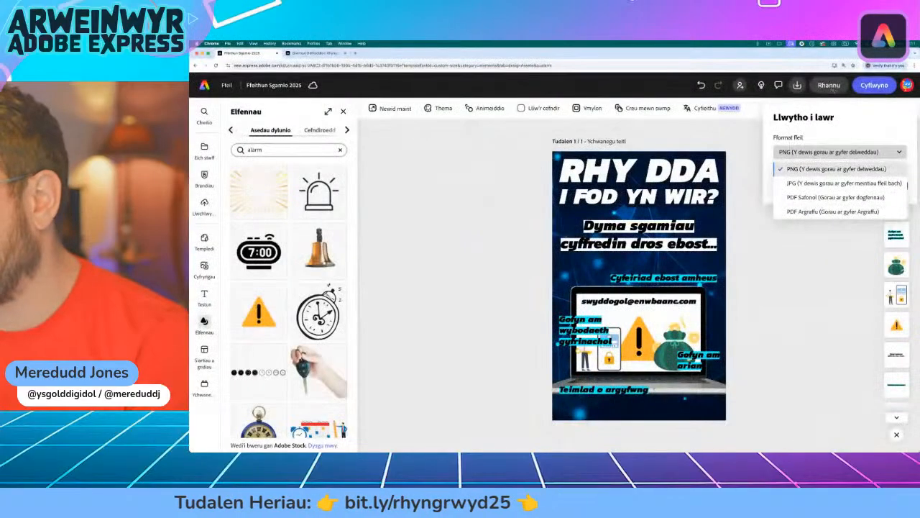
click(768, 105)
click(757, 106)
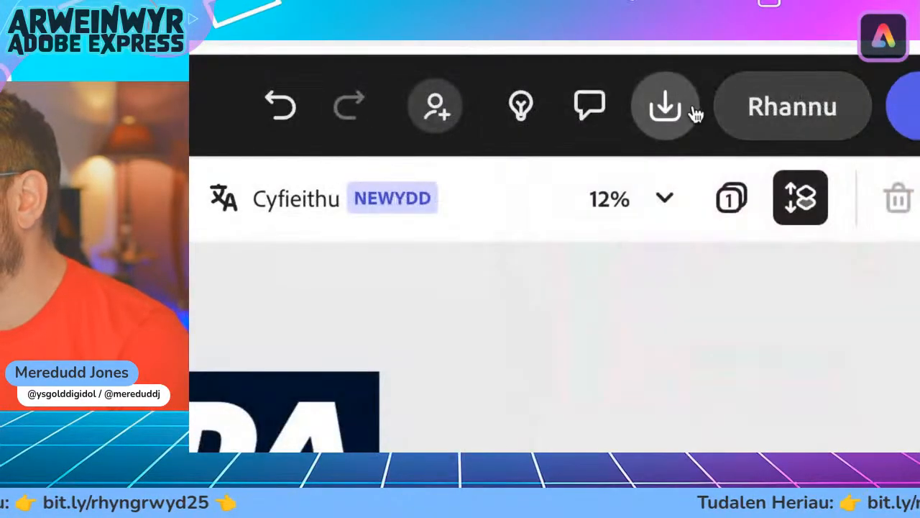
- Review the sharing options for the infographic, including access, templates, view-only links and classroom posting
mouse_move(829, 123)
click(805, 115)
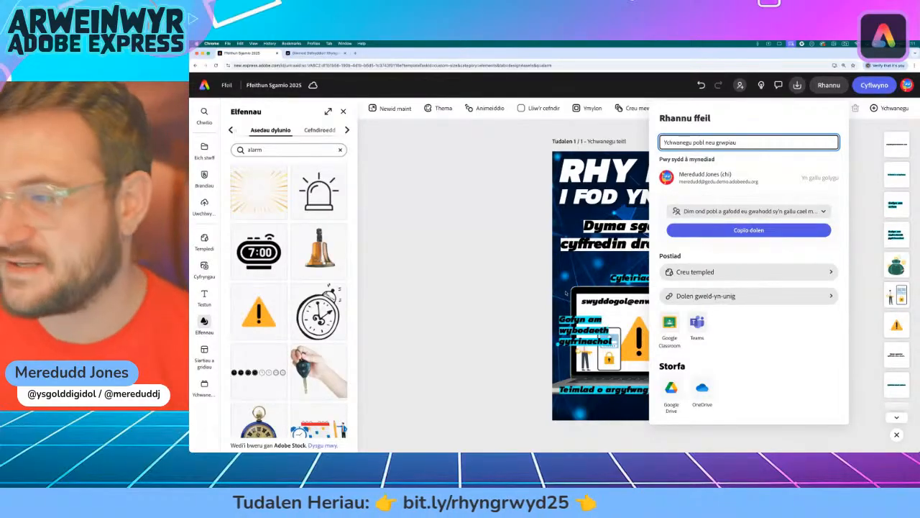
click(479, 241)
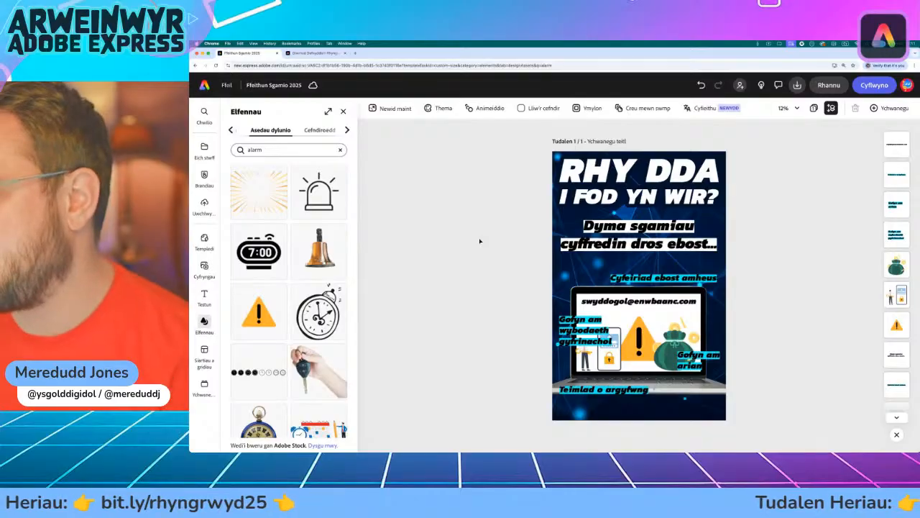
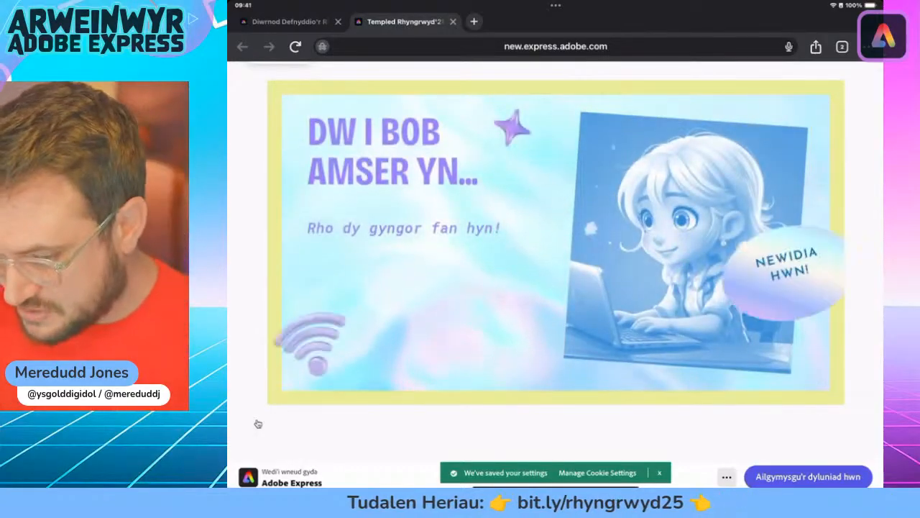
scroll(258, 423, up, 1)
scroll(258, 423, down, 1)
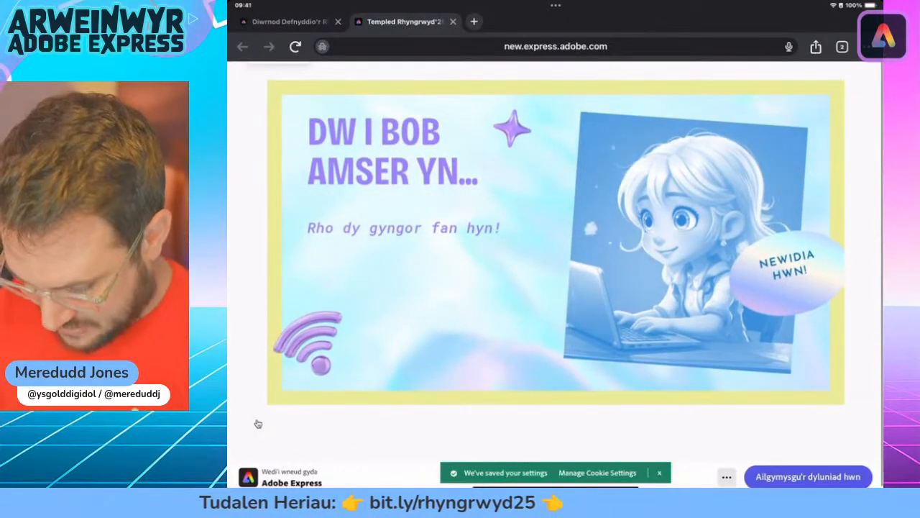
scroll(258, 424, up, 1)
scroll(257, 423, down, 1)
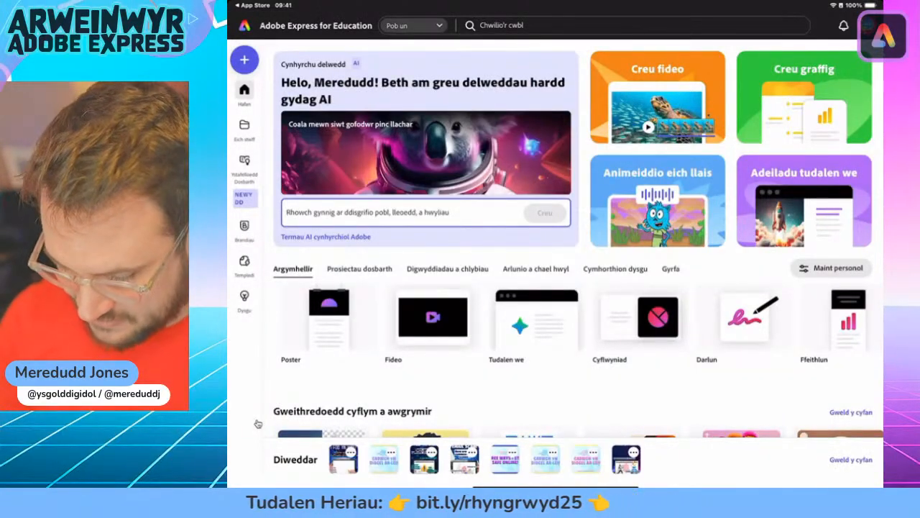
key(super+Up)
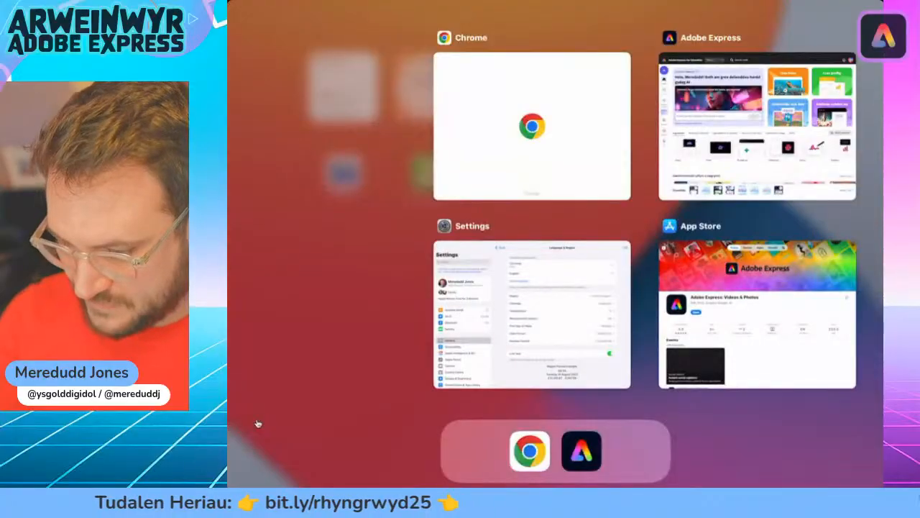
key(super+Tab)
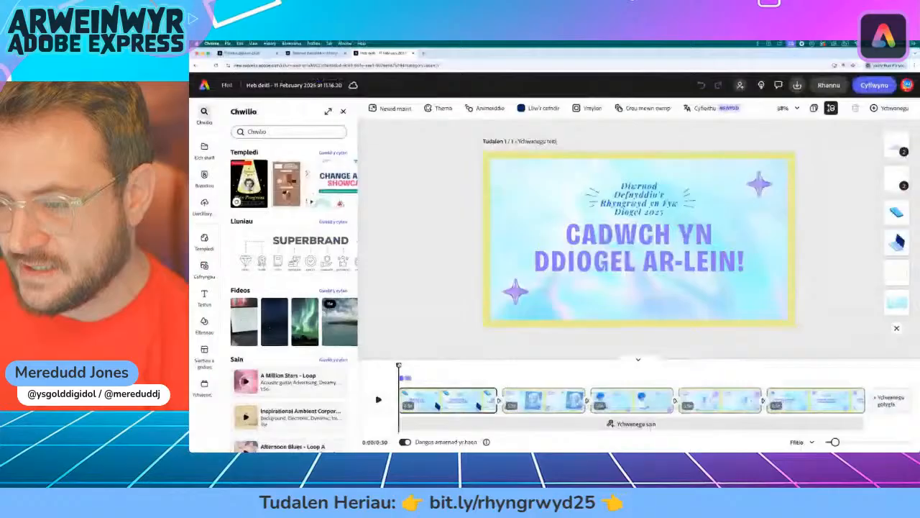
- Move the video timeline's playhead to 0:01 and close the search pane
mouse_move(399, 365)
mouse_down()
mouse_move(864, 366)
mouse_move(398, 365)
mouse_move(793, 365)
mouse_move(496, 365)
mouse_move(407, 349)
mouse_up()
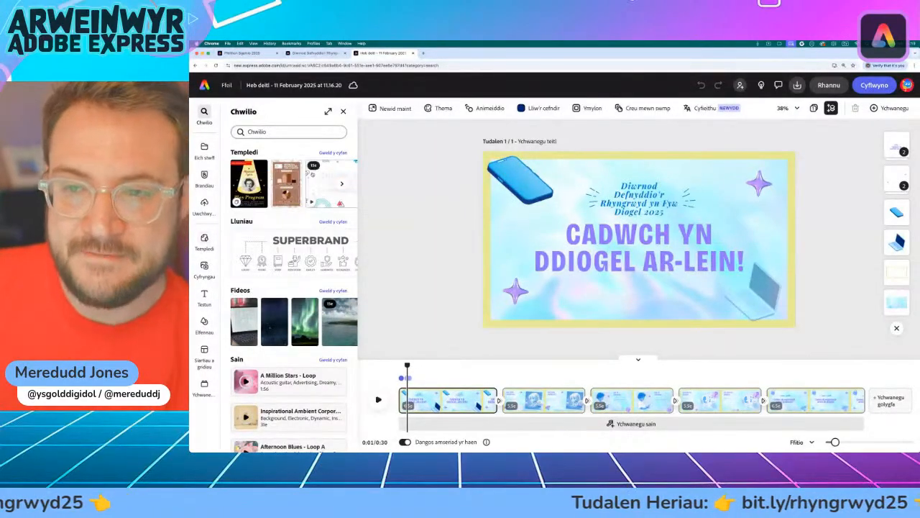
click(342, 111)
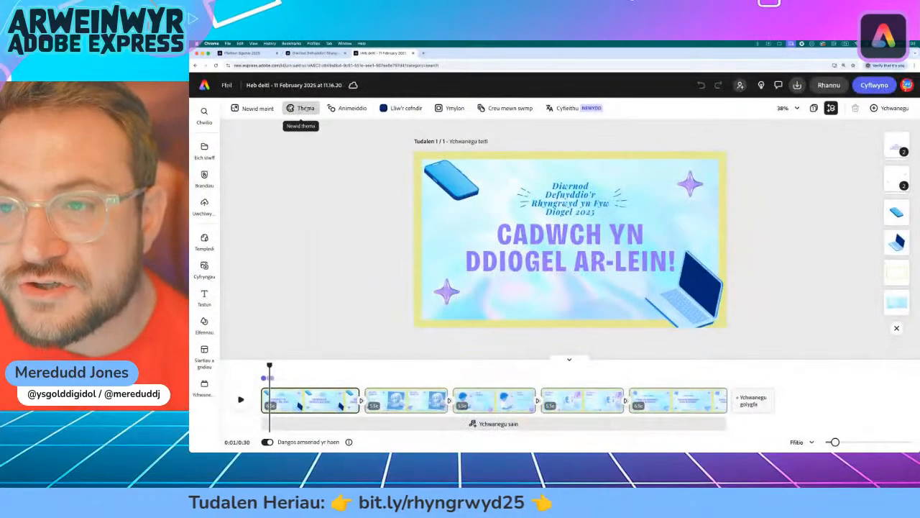
- Search the colour themes for "blue gold"
click(303, 109)
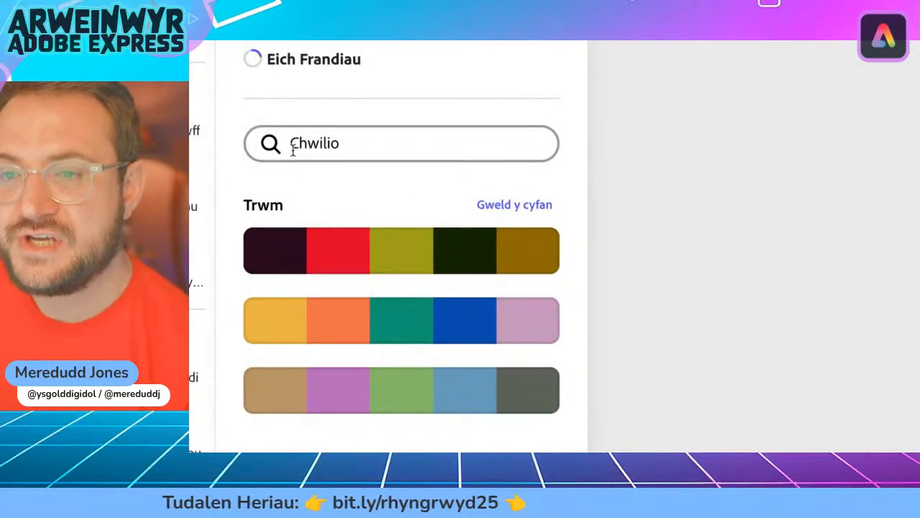
click(295, 143)
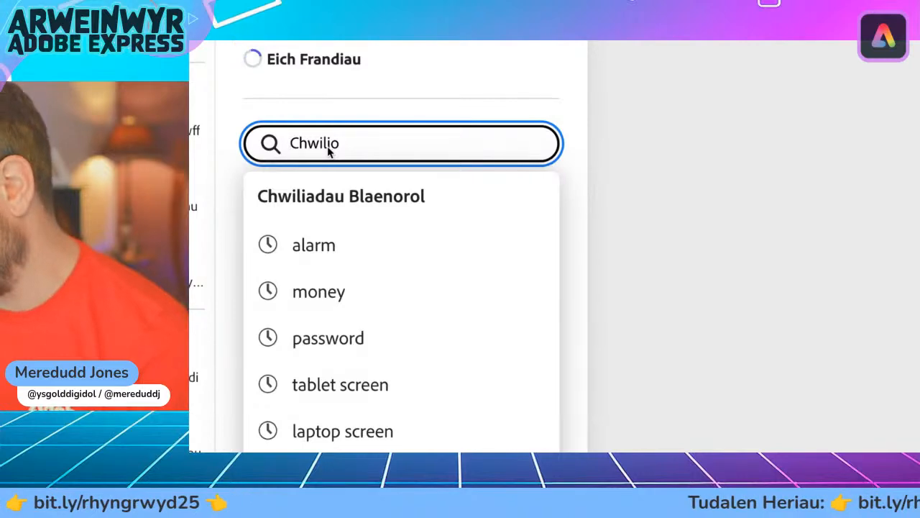
text(blue gol)
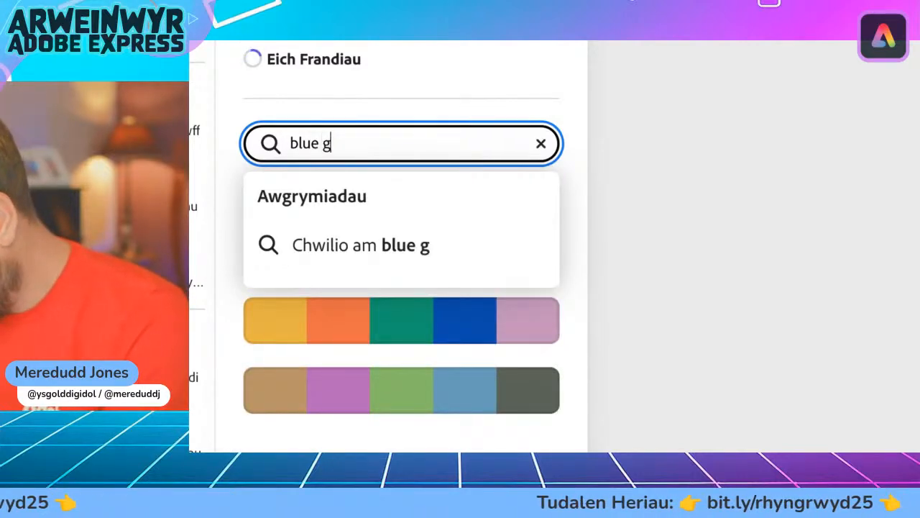
text(d)
key(Return)
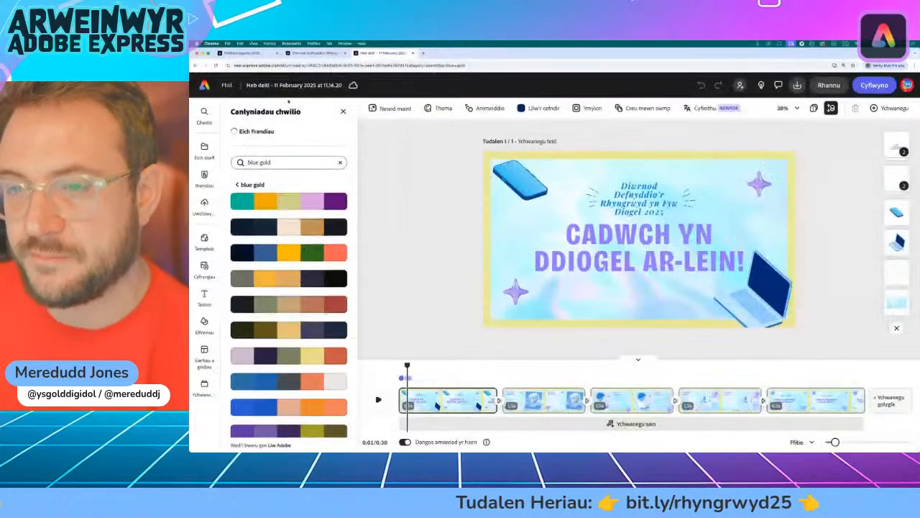
- Clear the colour theme search and apply the mint, light blue, blue, pink and purple palette from the full Golau collection
scroll(330, 148, down, 1)
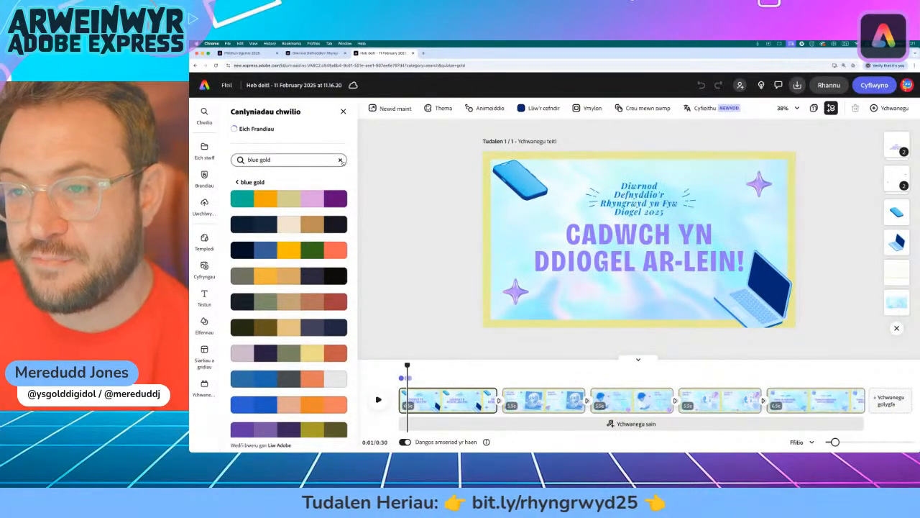
click(340, 159)
click(225, 183)
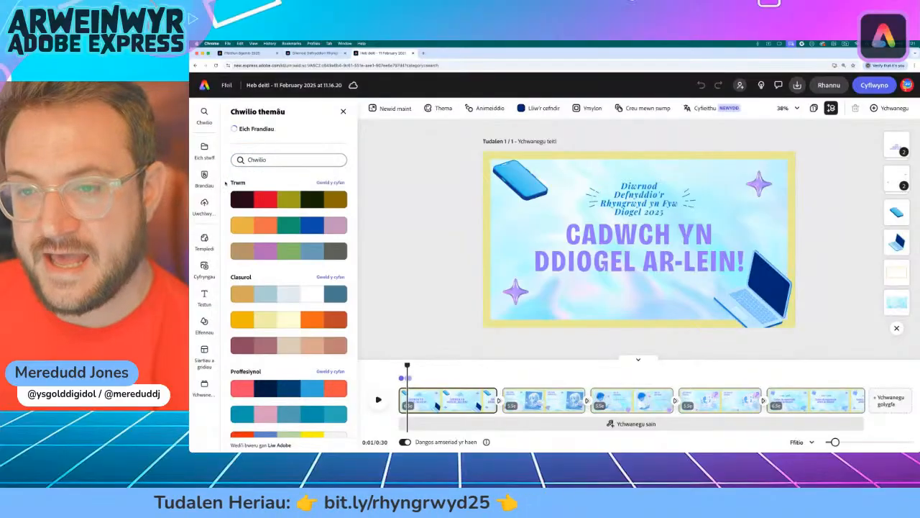
scroll(226, 183, down, 2)
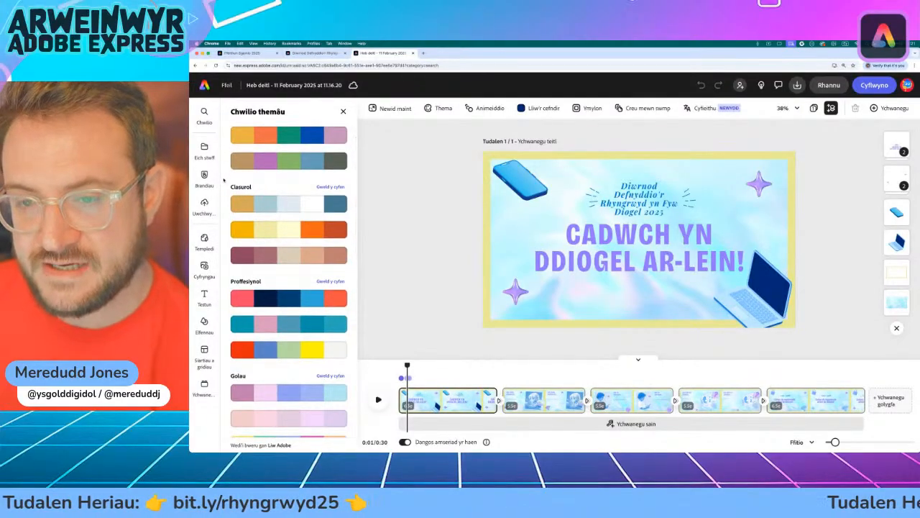
scroll(224, 181, down, 2)
scroll(225, 182, down, 1)
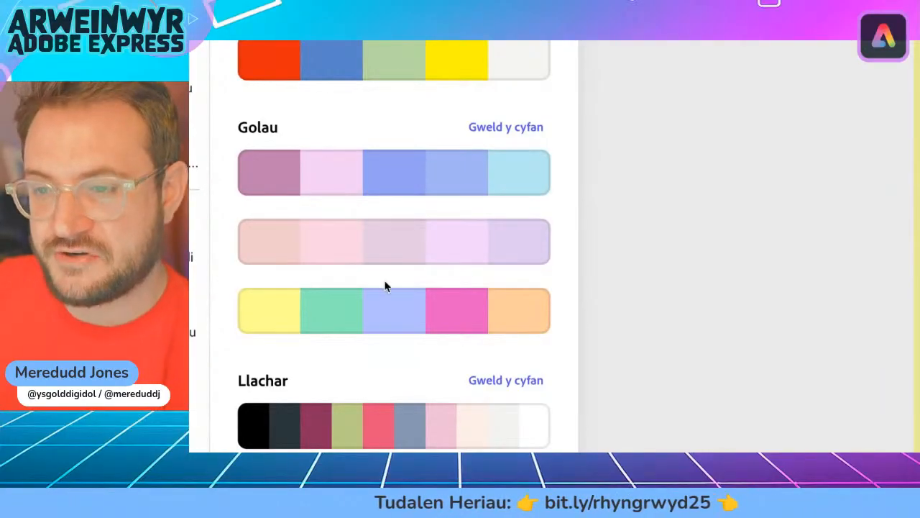
click(507, 130)
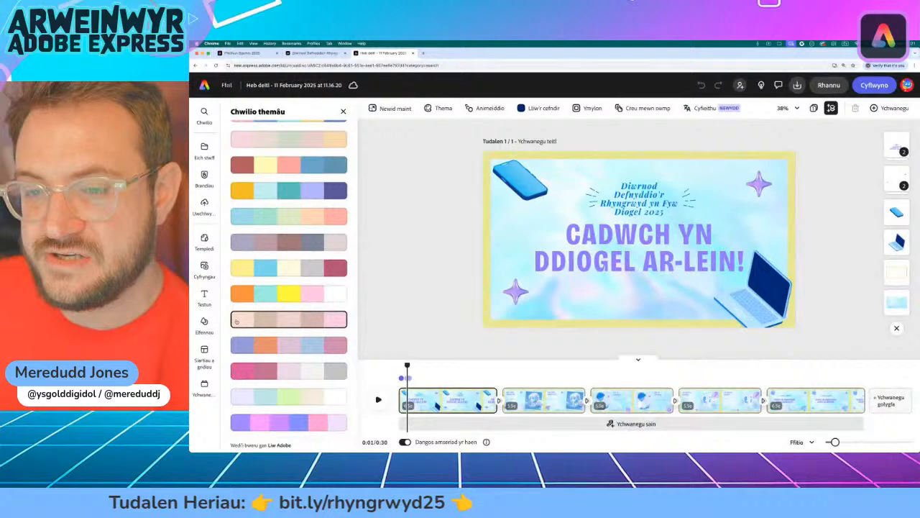
scroll(288, 324, down, 10)
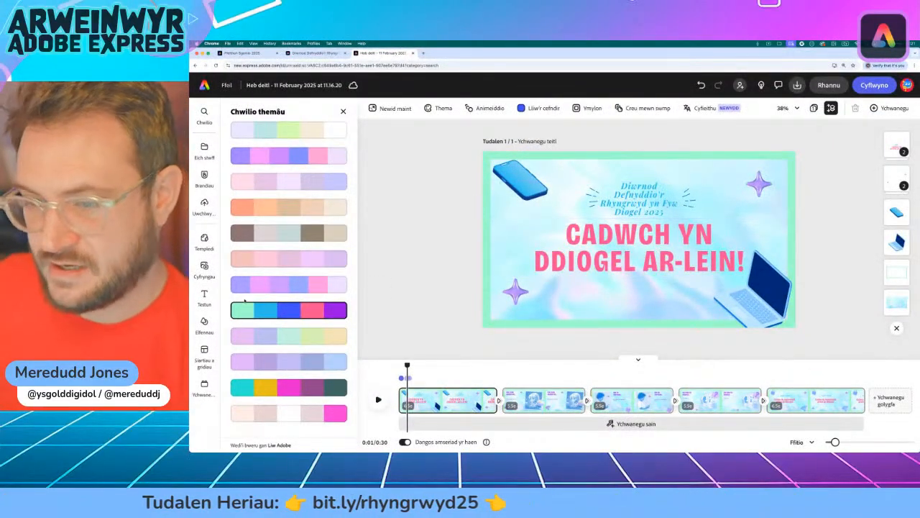
click(259, 312)
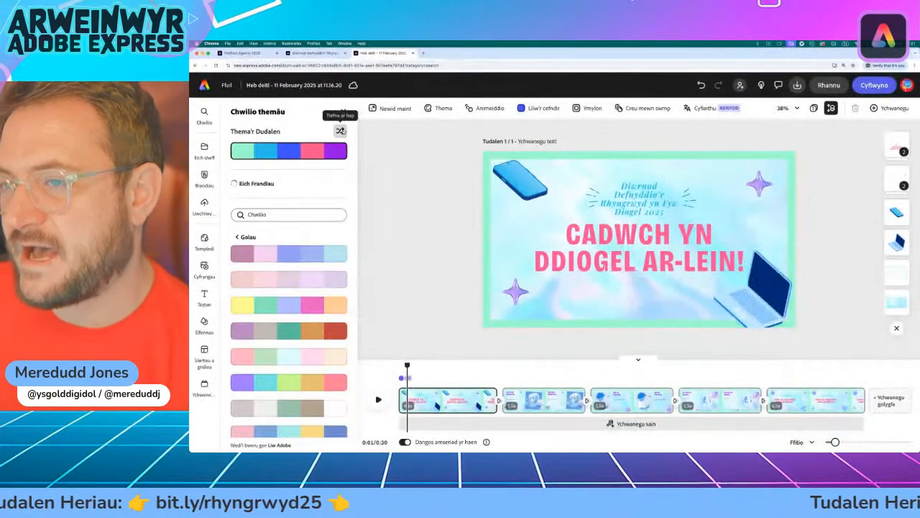
- Shuffle the page theme's colours until the border is mint, the title pink and the subtitle blue, then close the theme options
click(340, 130)
click(340, 130)
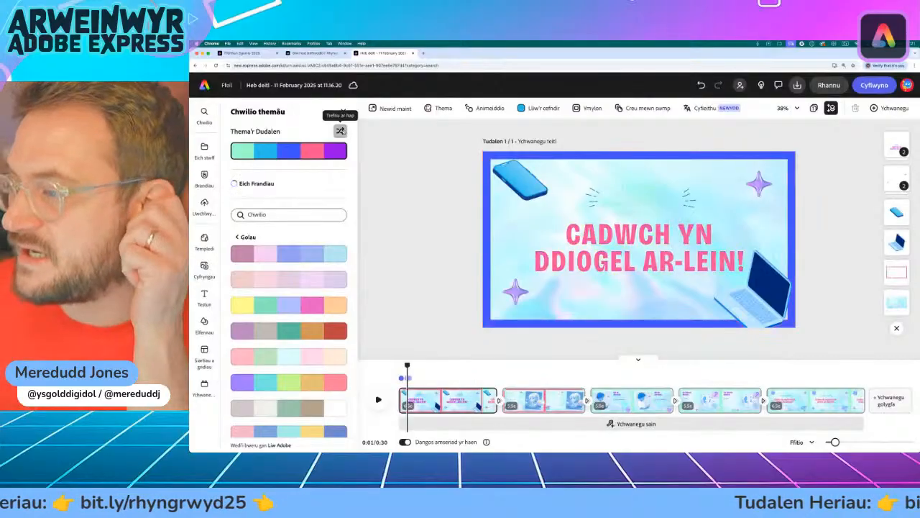
click(340, 130)
click(340, 130)
click(340, 130)
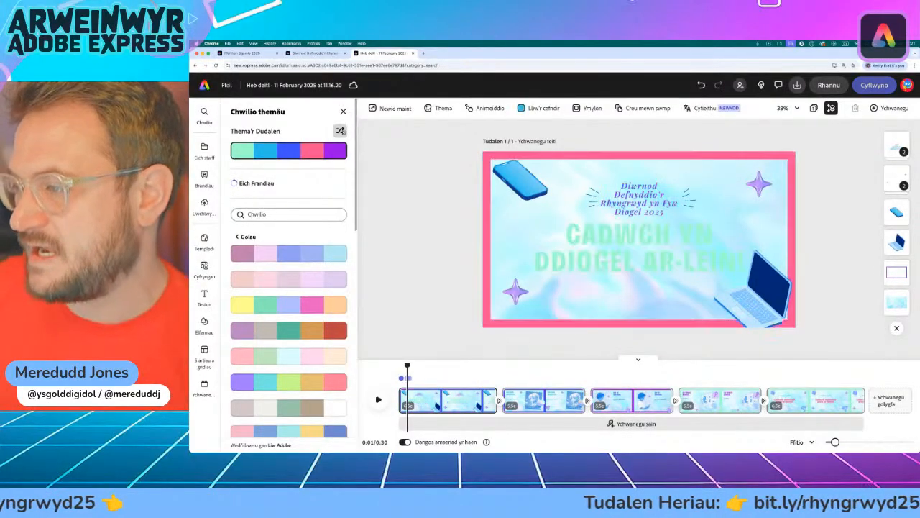
click(340, 130)
click(340, 130)
click(340, 130)
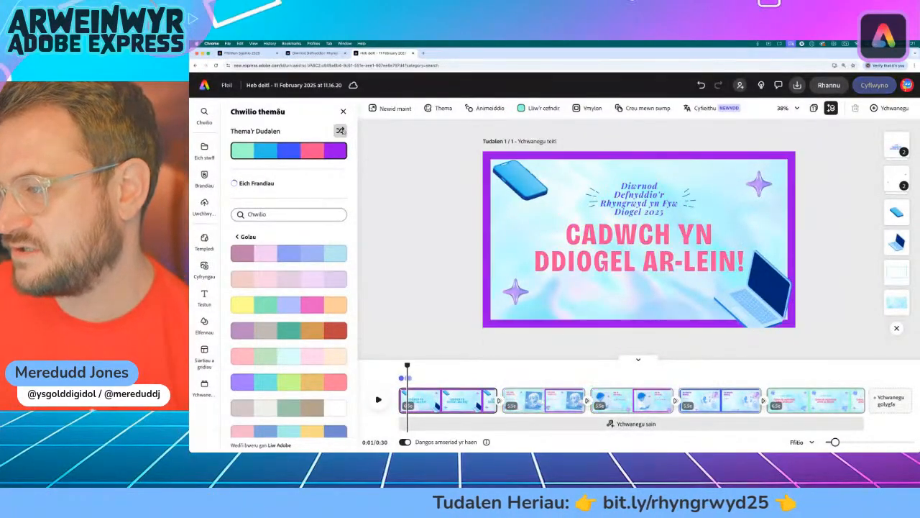
click(340, 130)
click(340, 130)
click(340, 130)
click(340, 130)
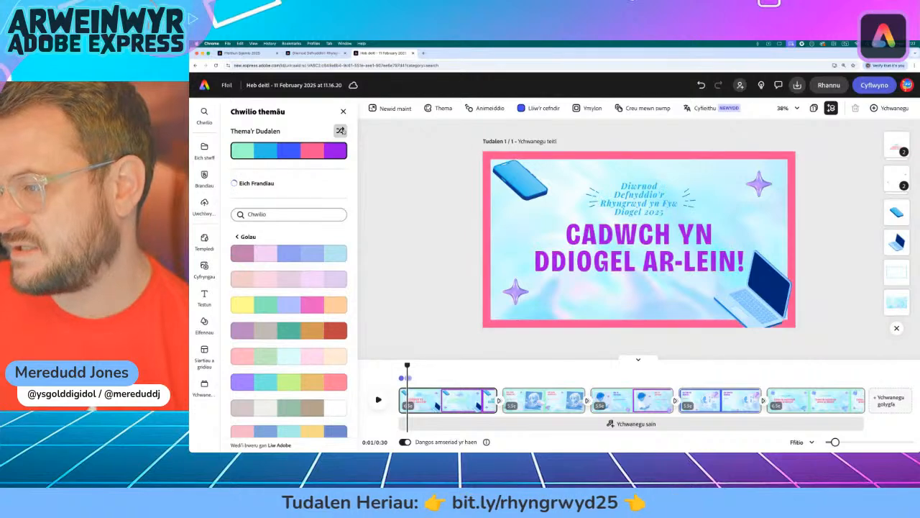
click(340, 130)
click(340, 130)
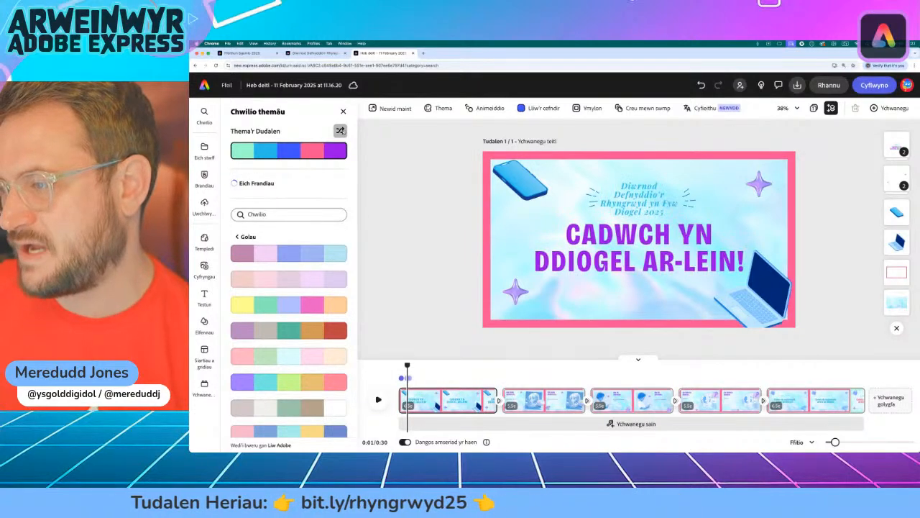
click(340, 130)
click(340, 130)
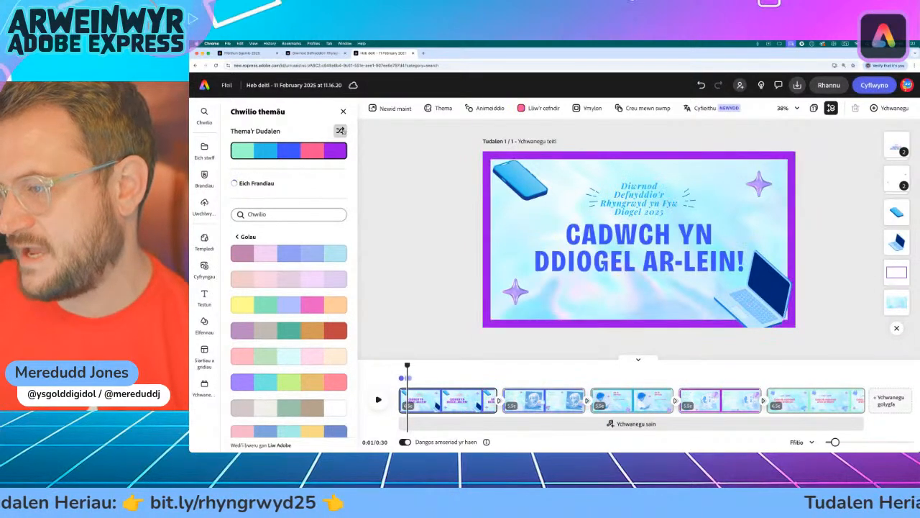
click(340, 130)
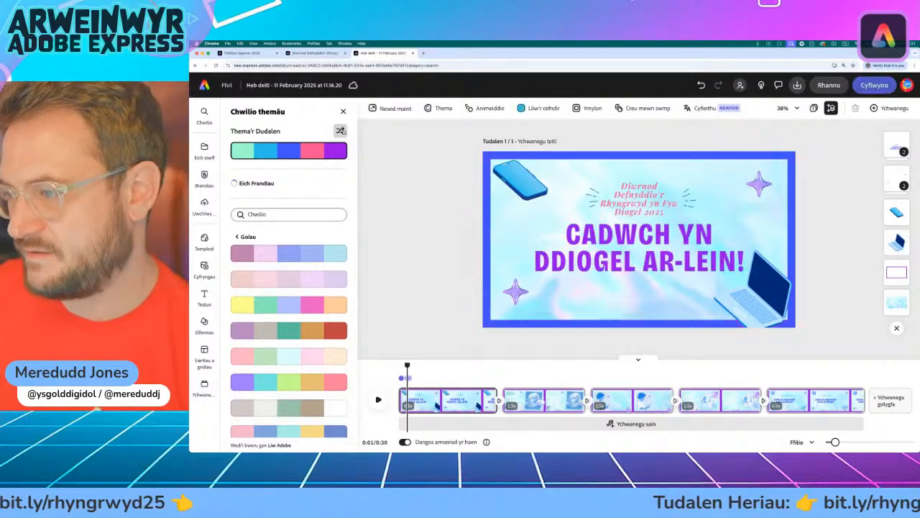
click(340, 130)
click(340, 130)
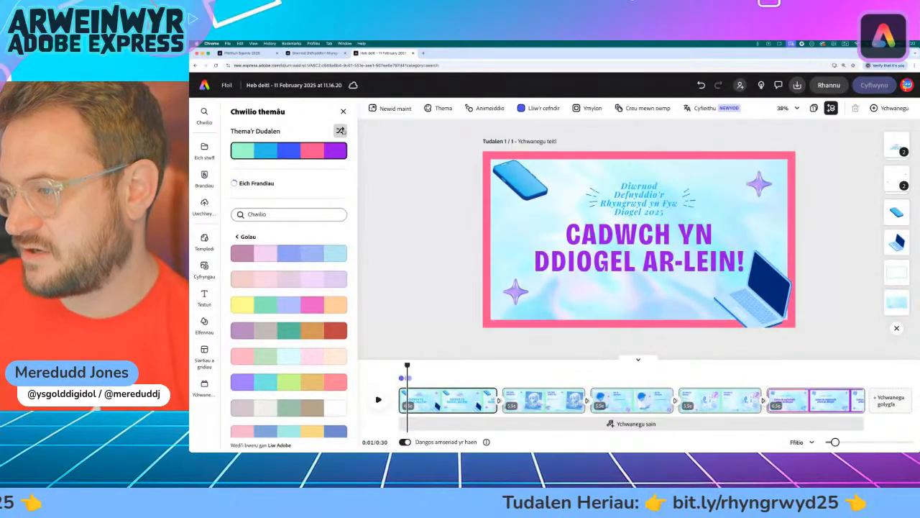
click(340, 130)
click(340, 130)
click(340, 130)
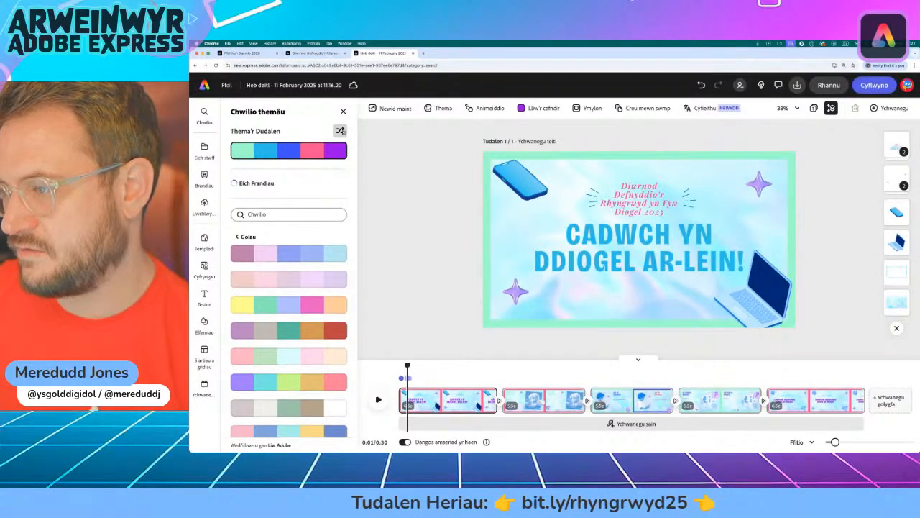
click(340, 130)
click(340, 130)
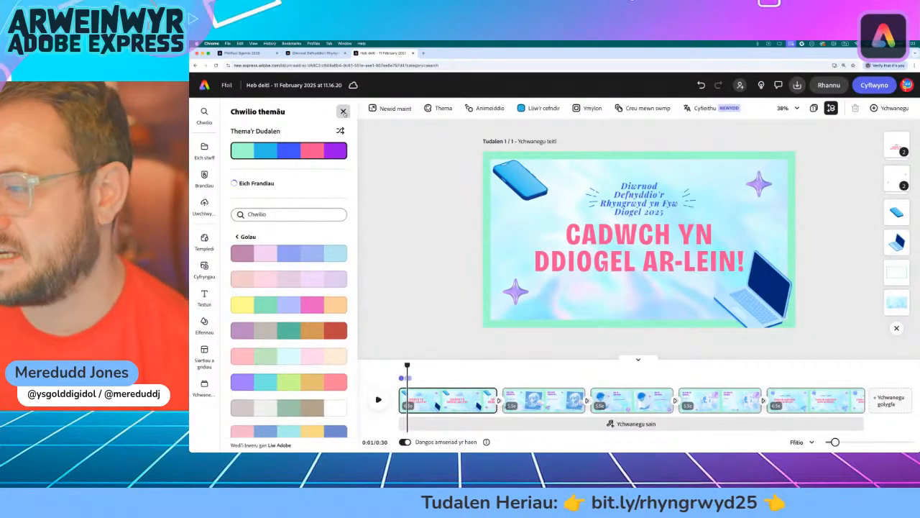
click(343, 112)
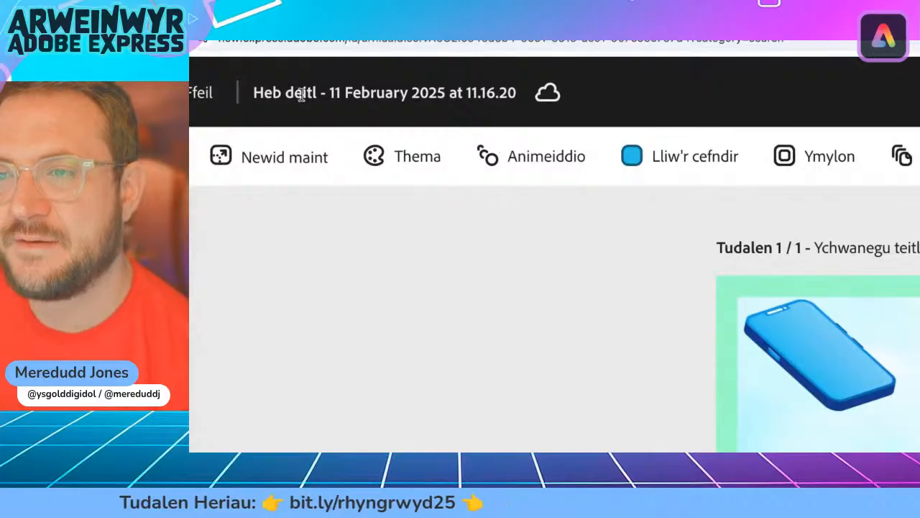
- Rename the video project as "Fideo Diogelwch ar y We 2025"
click(353, 96)
key(ctrl+a)
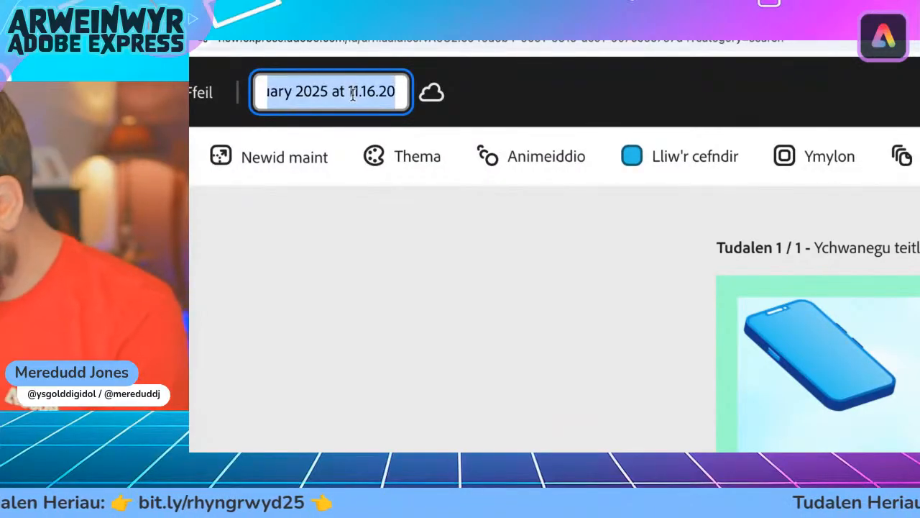
text(Fi)
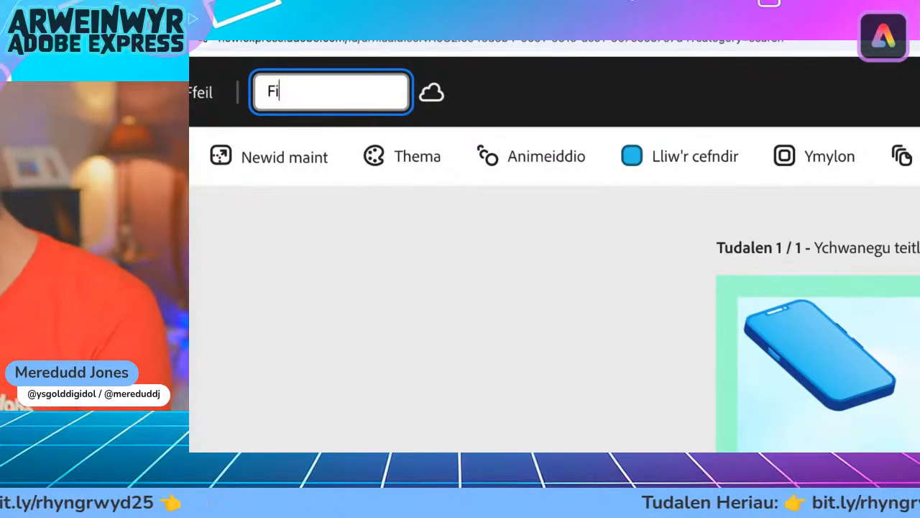
text(deo)
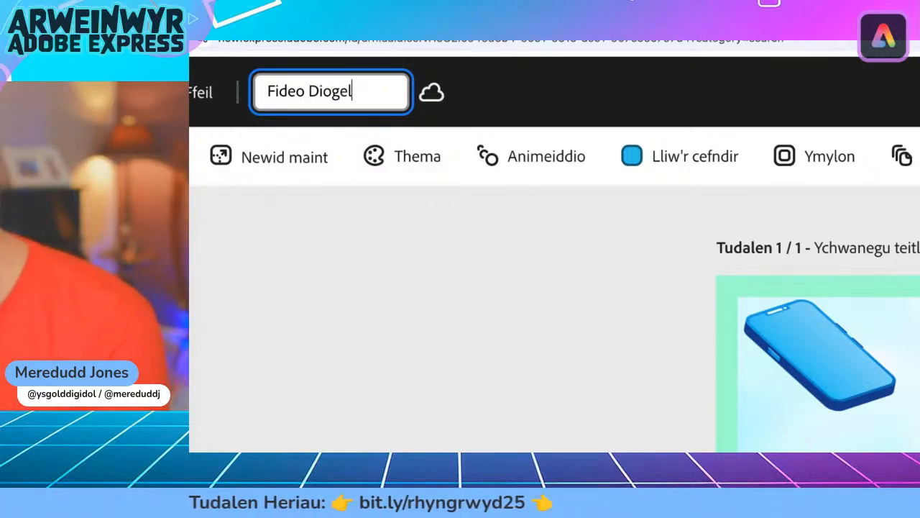
text(Diogelwch a)
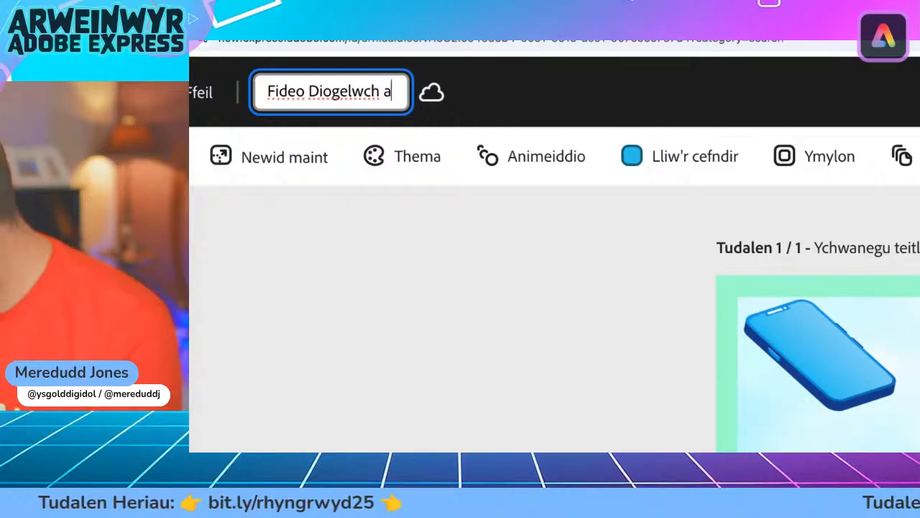
text(r y We 202)
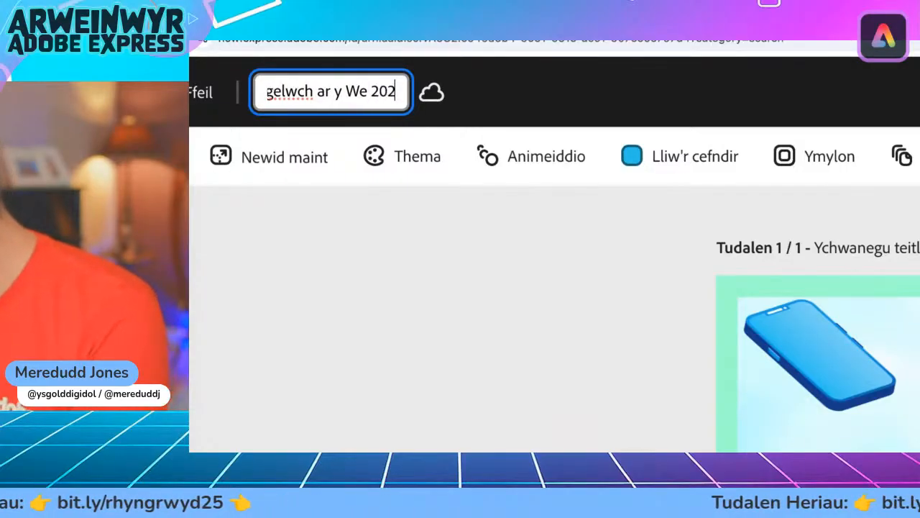
text(5)
key(Return)
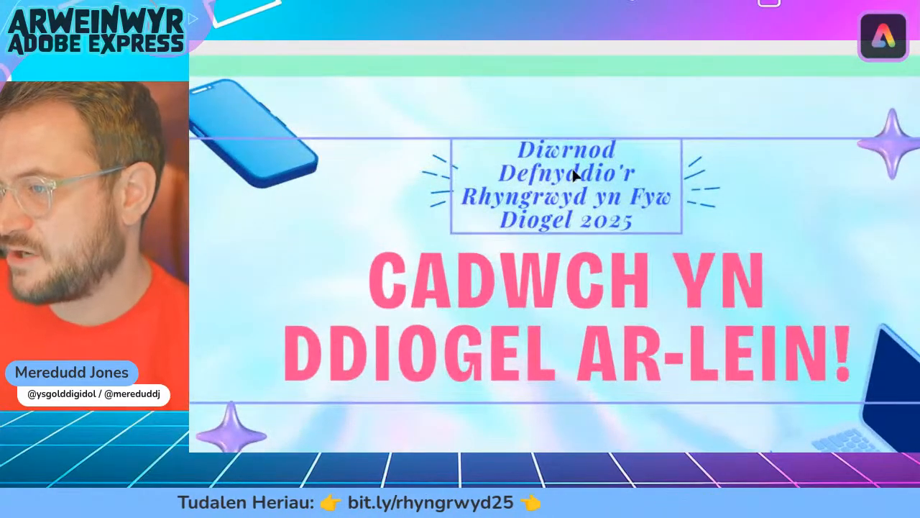
- Change the "Diwrnod Defnyddio'r Rhyngrwyd" subtitle to a plain, upright sans-serif font from the full list of recommended fonts
click(574, 175)
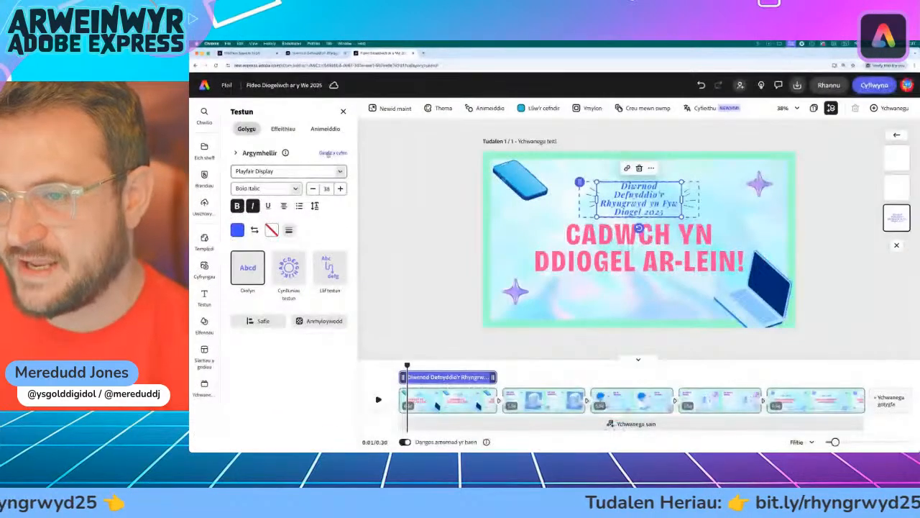
click(328, 153)
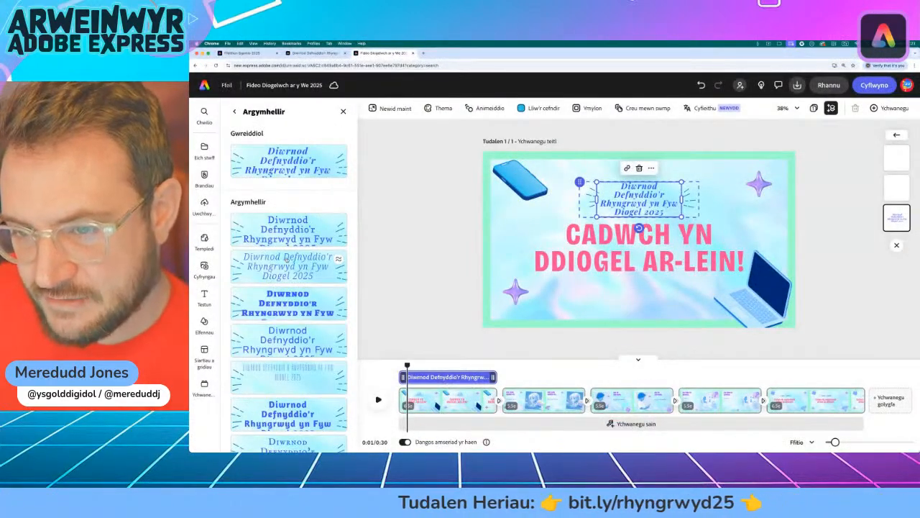
scroll(289, 282, down, 2)
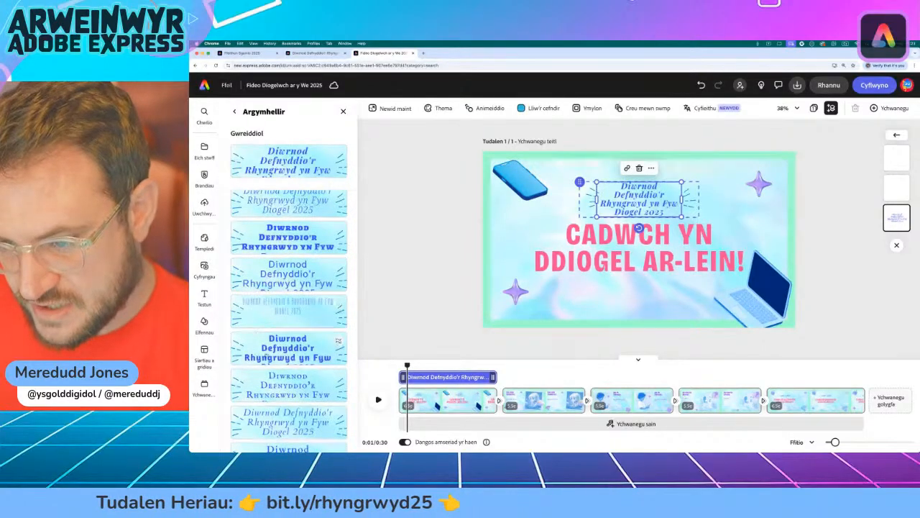
click(273, 271)
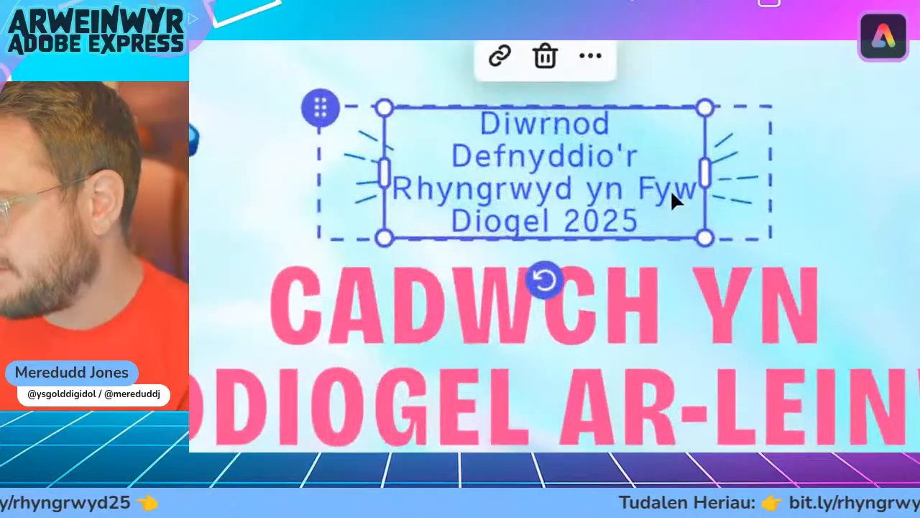
- Change the word "Fyw" to "Fwy" in the subtitle above the main title
double_click(672, 203)
click(671, 203)
drag(663, 189, 676, 189)
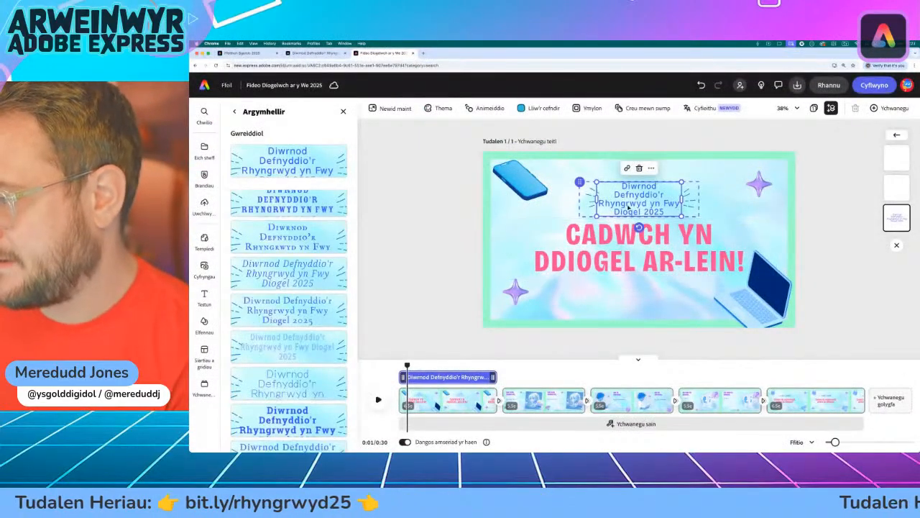
click(654, 206)
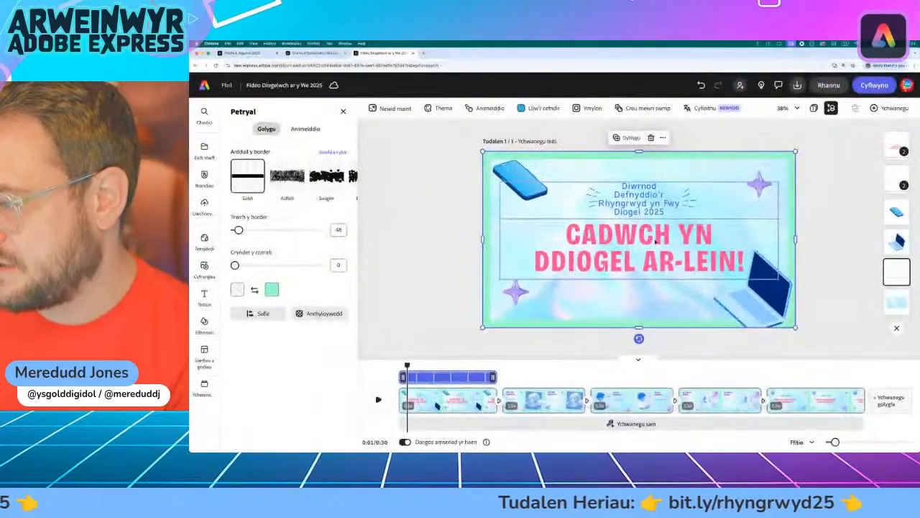
- Change the "CADWCH YN DDIOGEL AR-LEIN!" title to a bold, squared sans-serif font from the extended list of recommended fonts
click(508, 237)
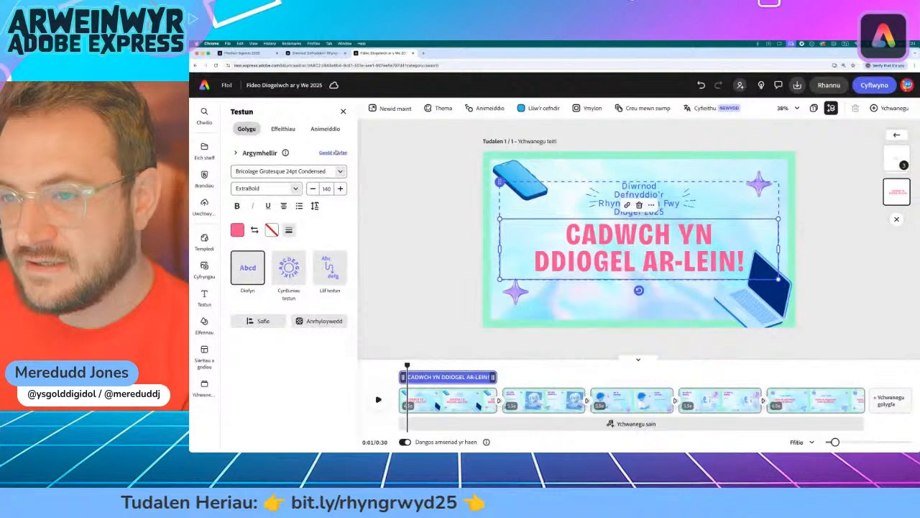
click(334, 153)
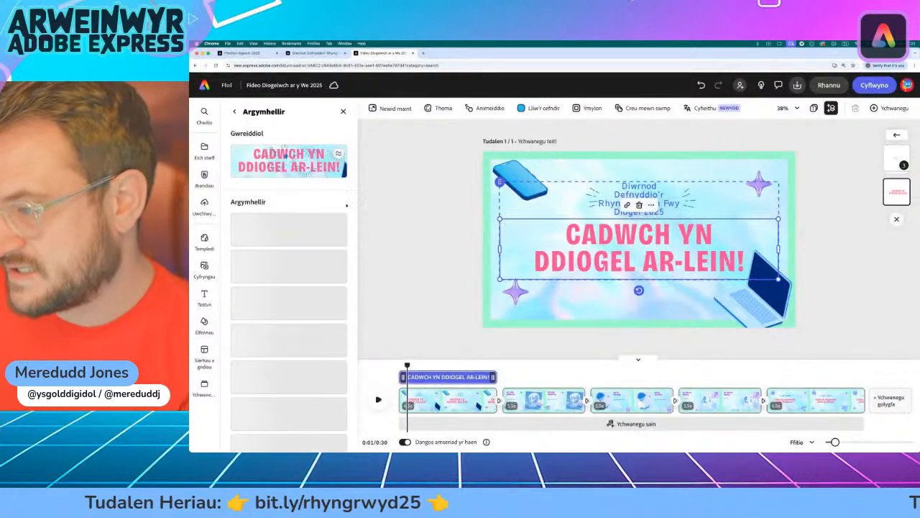
scroll(318, 264, down, 4)
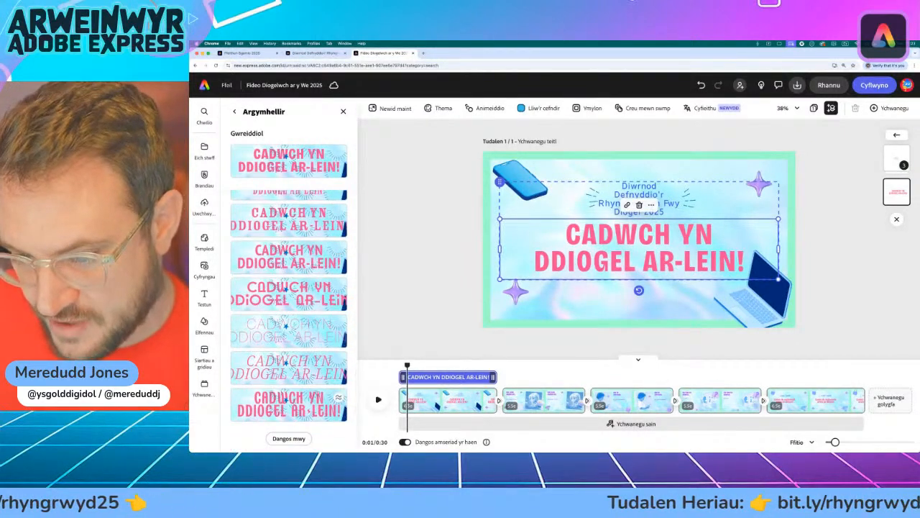
click(289, 439)
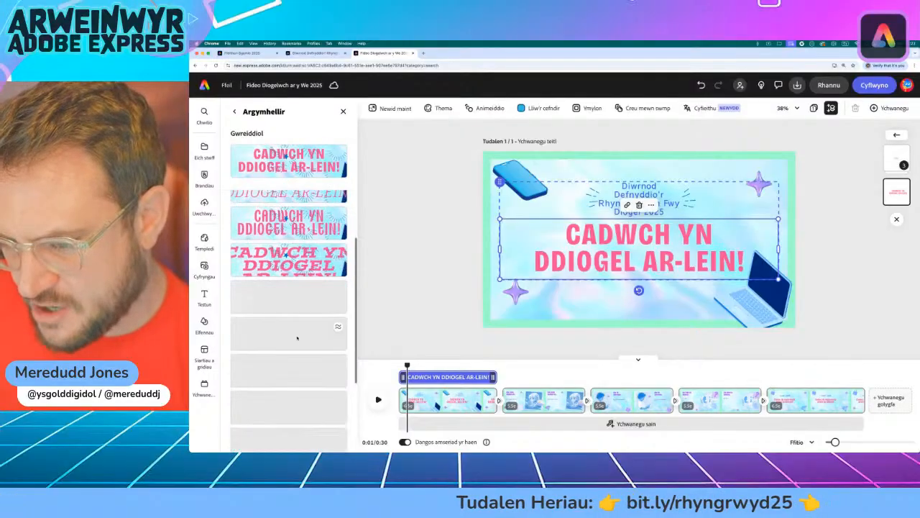
scroll(302, 345, down, 5)
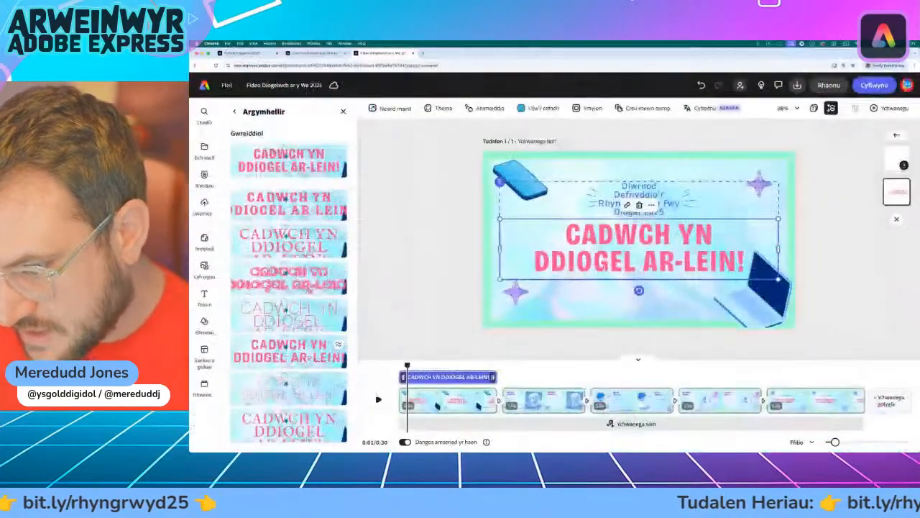
click(347, 359)
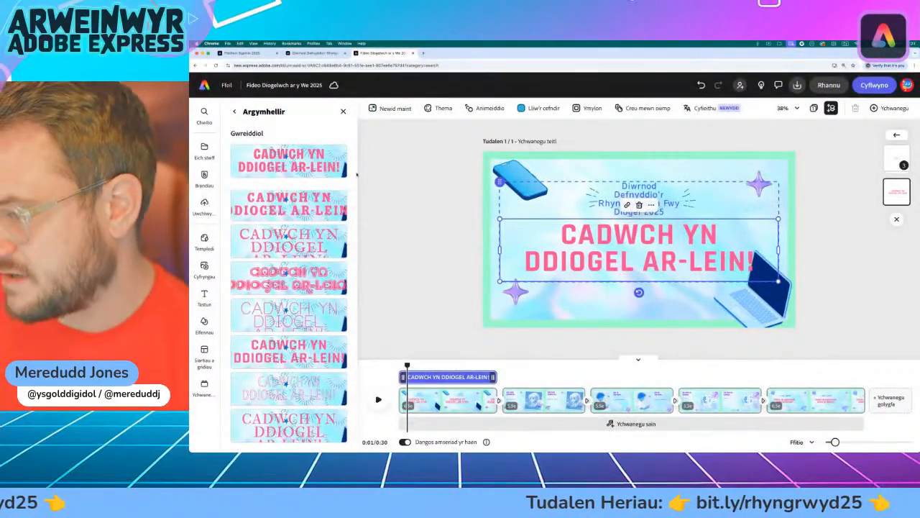
click(344, 113)
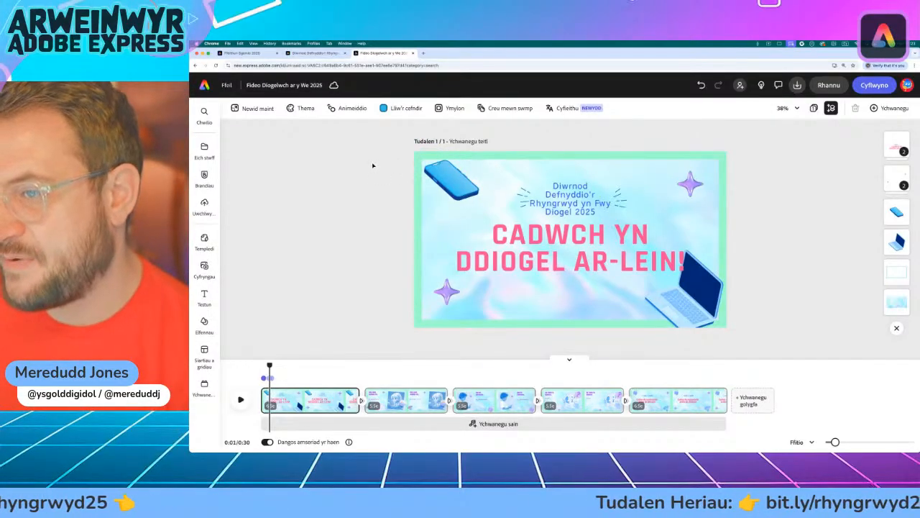
- Preview the first scene from the start of the video and pause before the scene ends
click(446, 159)
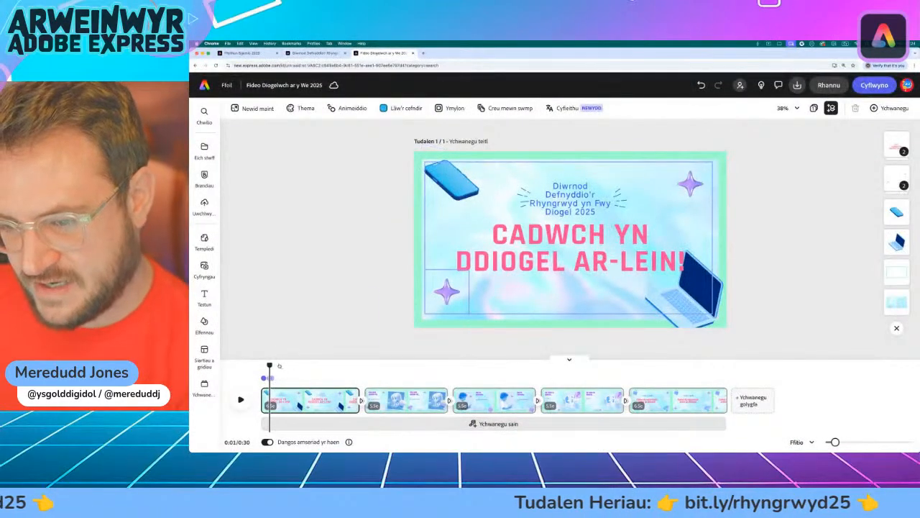
drag(268, 365, 260, 366)
click(242, 400)
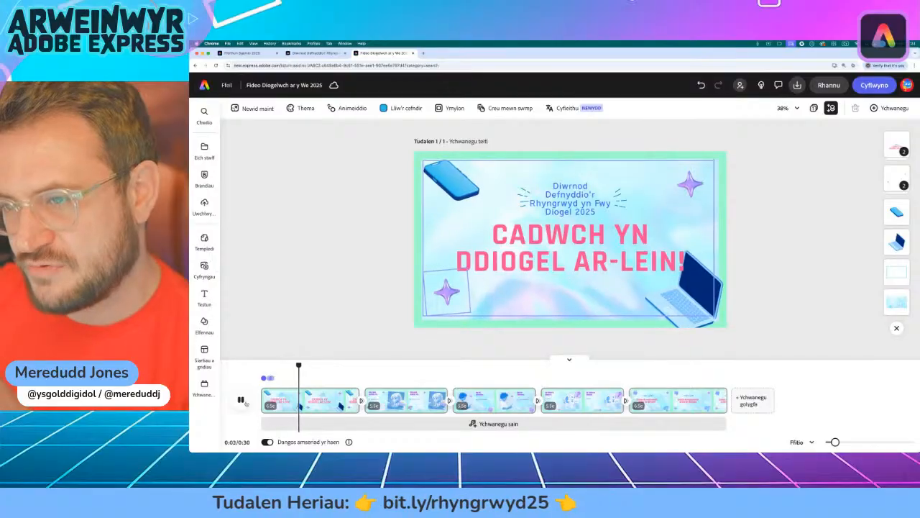
click(240, 400)
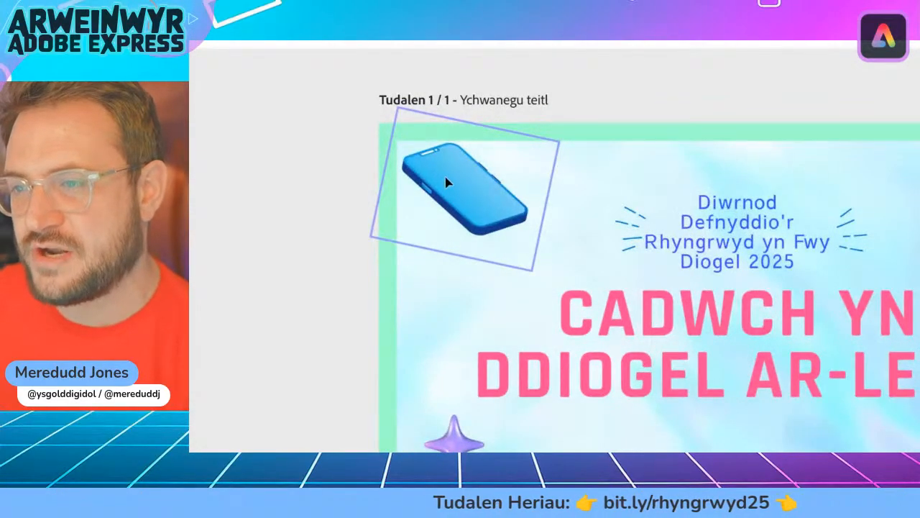
- Examine the effects, animation, editing and replacement options for the blue phone image in the first scene
click(449, 185)
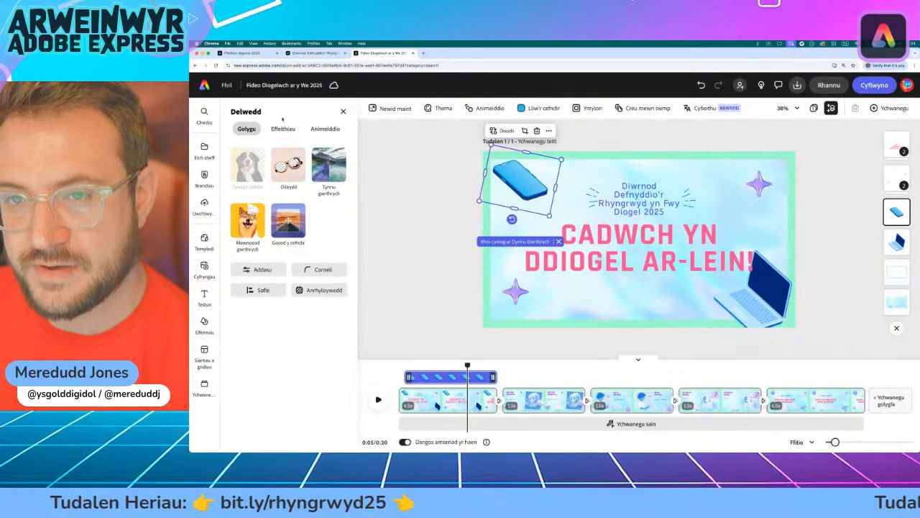
click(283, 128)
click(325, 129)
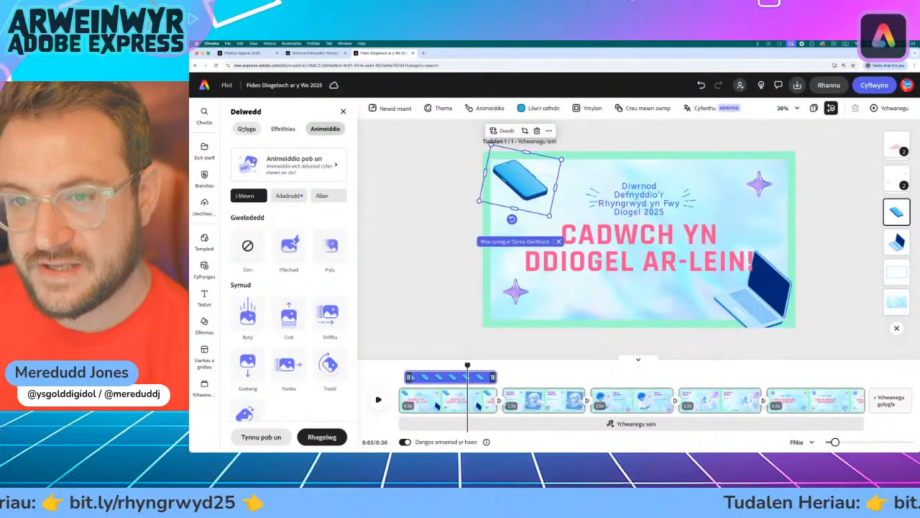
click(245, 129)
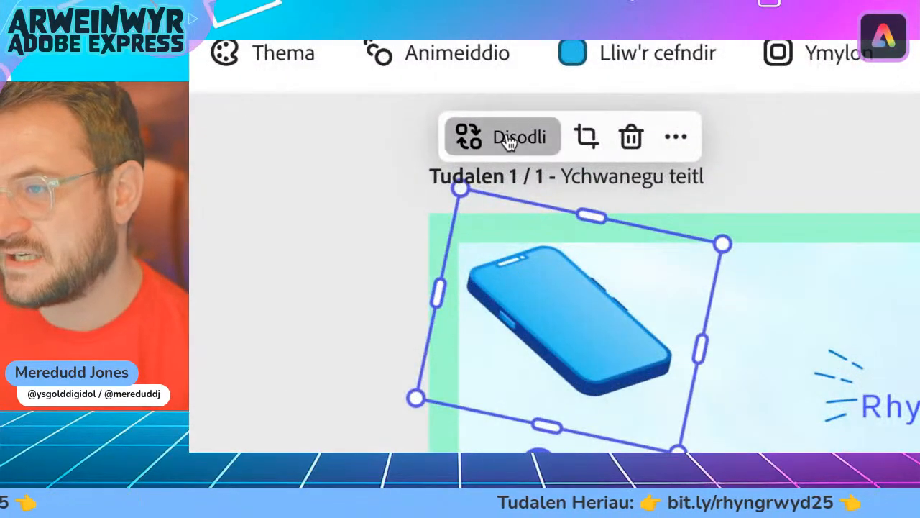
click(503, 130)
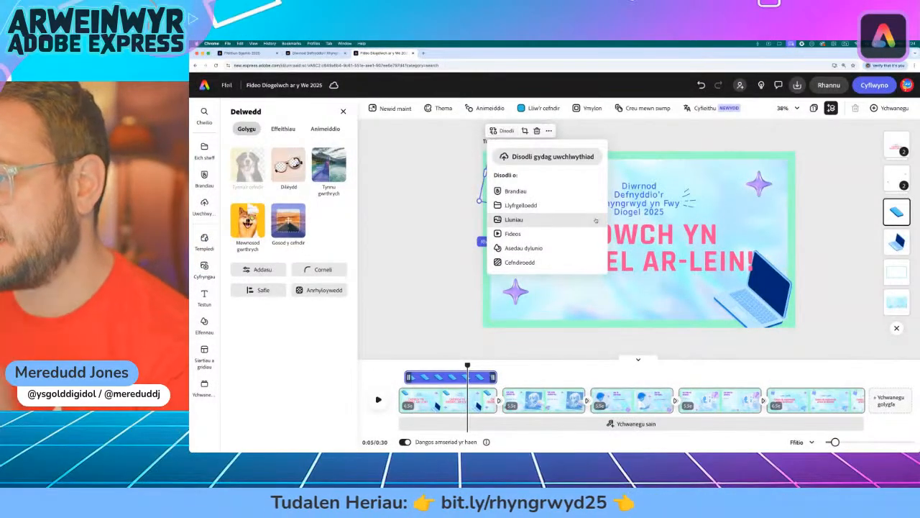
click(471, 143)
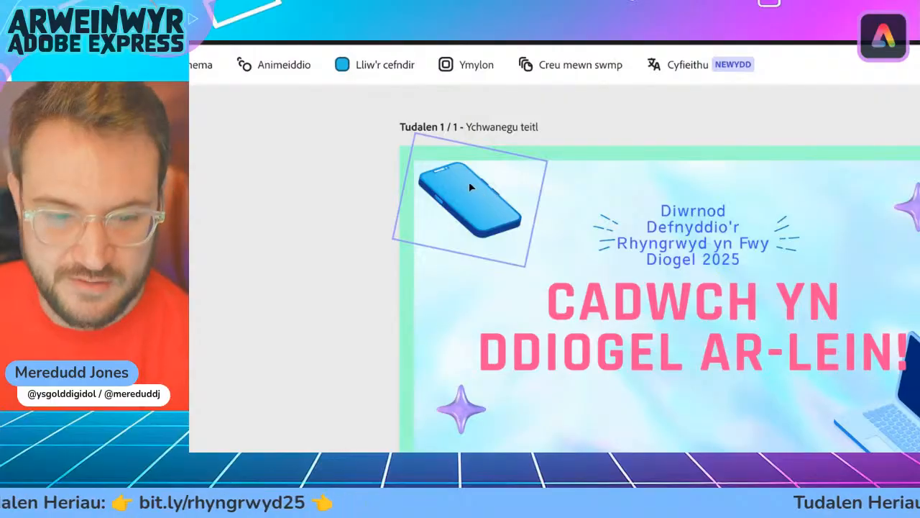
- Search the design assets for "game controller" as a replacement for the blue phone image
click(475, 186)
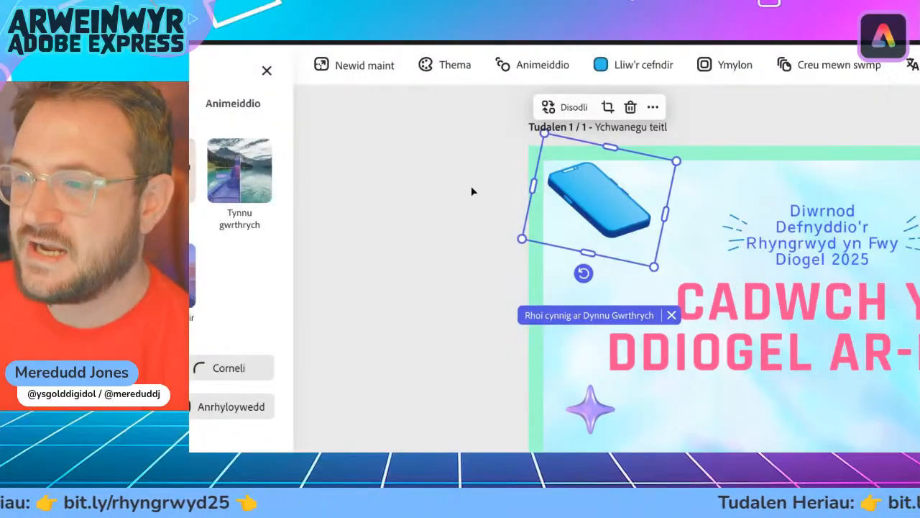
click(572, 110)
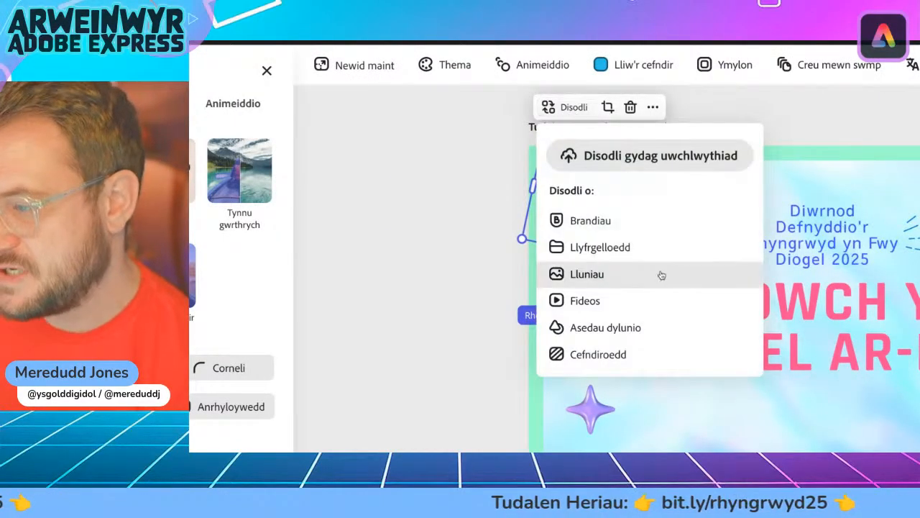
click(616, 330)
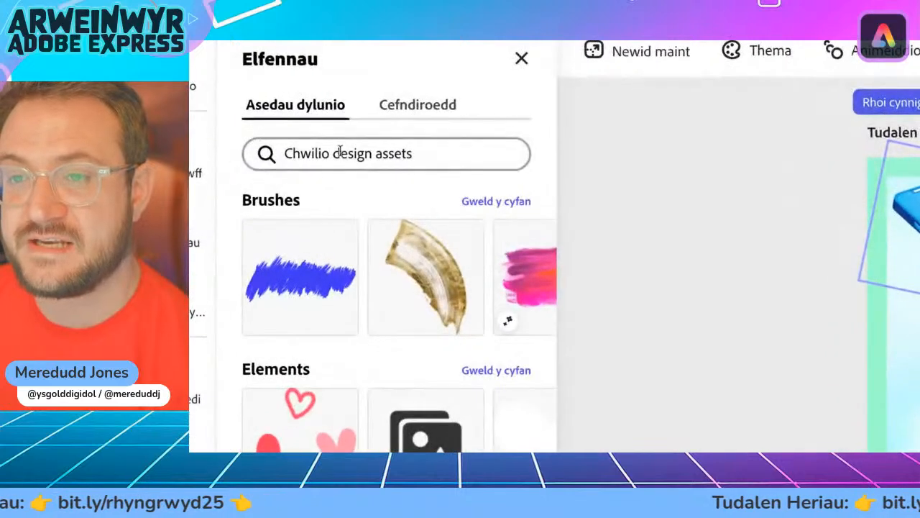
click(328, 154)
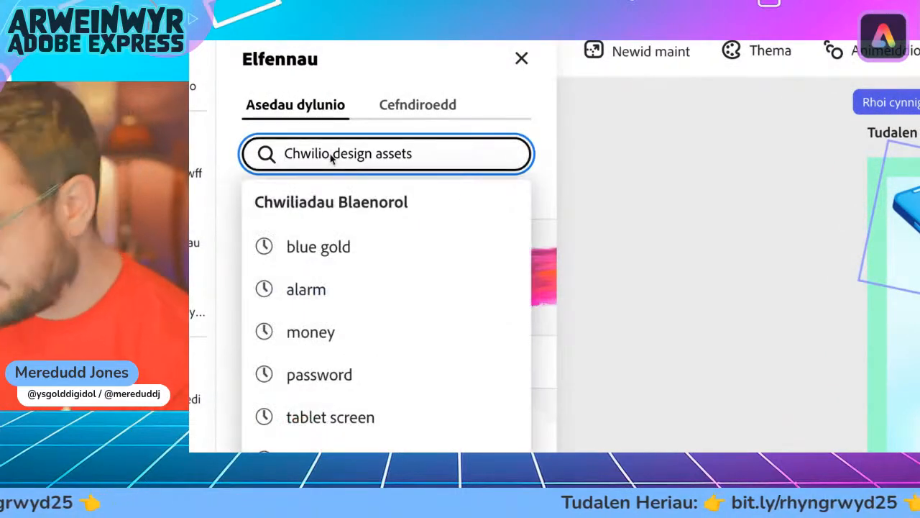
text(game con)
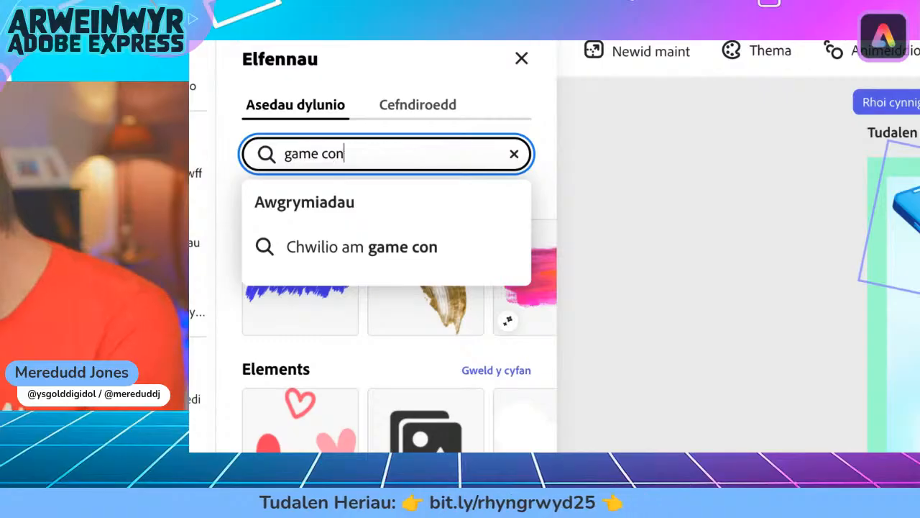
text(troller)
key(Return)
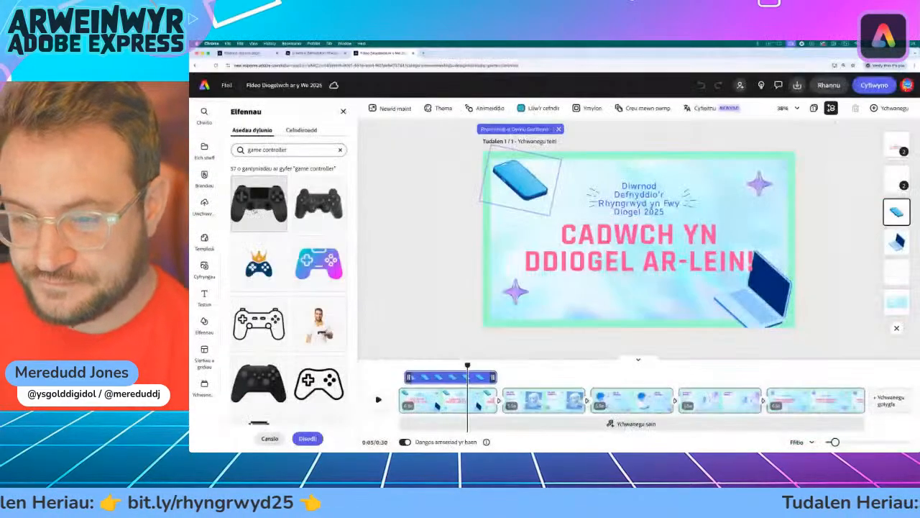
- Replace the phone image with the dark 3D game controller near the end of the search results
scroll(293, 300, down, 10)
scroll(294, 301, down, 6)
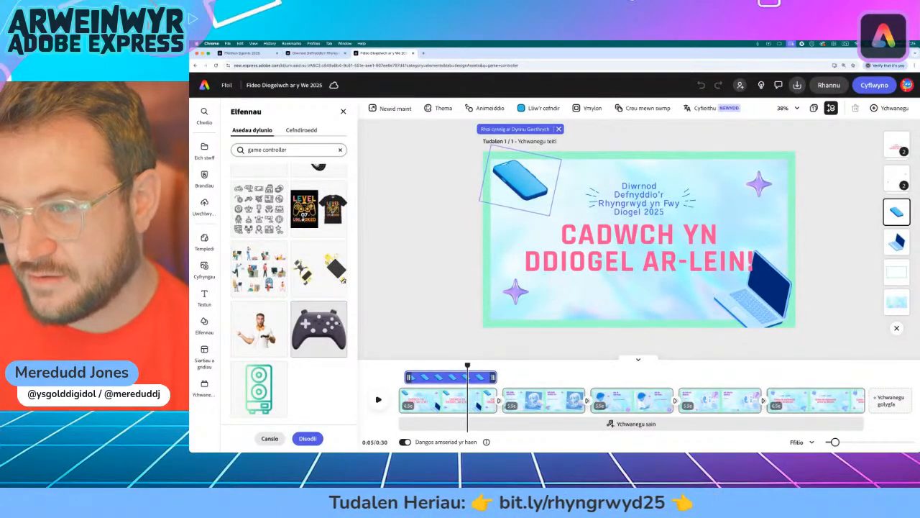
click(318, 329)
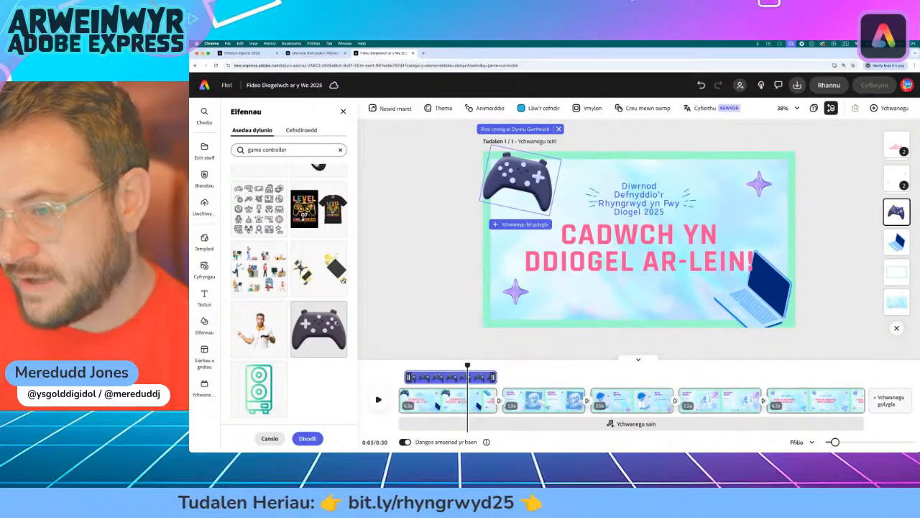
click(473, 246)
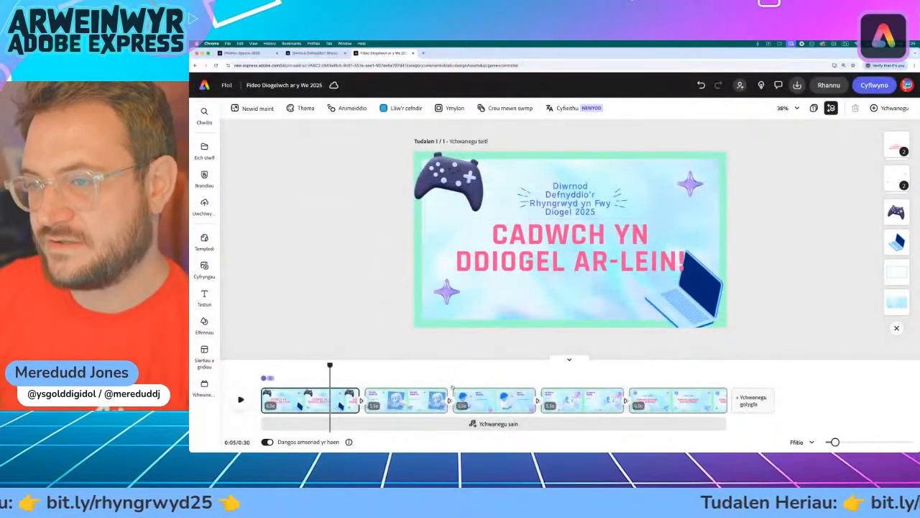
- Play the video from the beginning into the "DW I BOB AMSER YN..." scene and pause there
drag(329, 365, 229, 361)
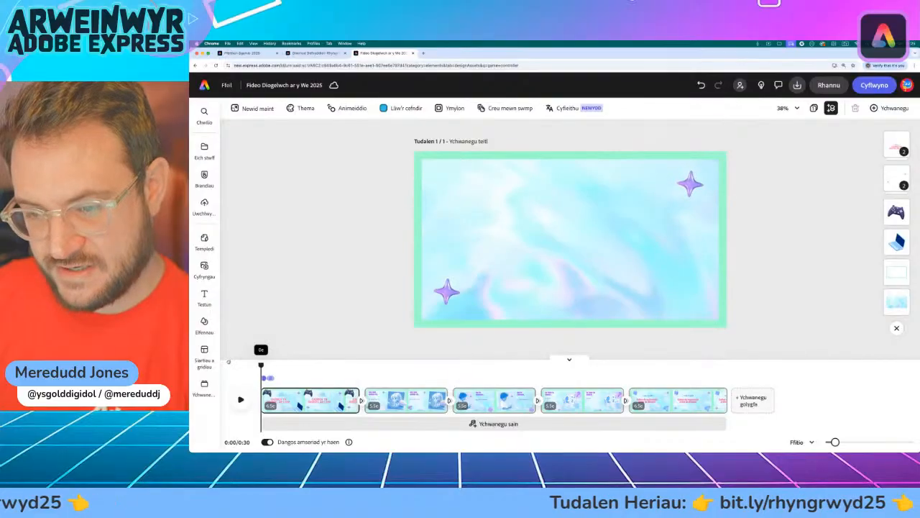
click(240, 400)
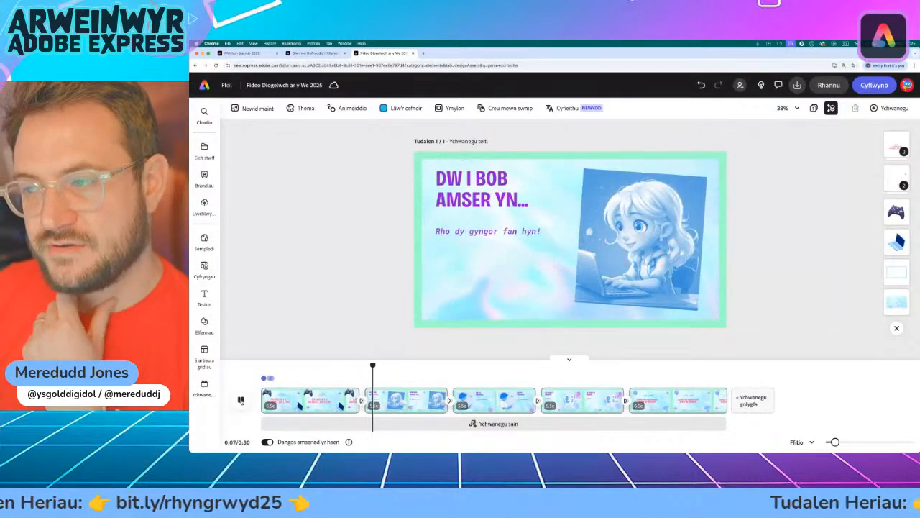
click(241, 400)
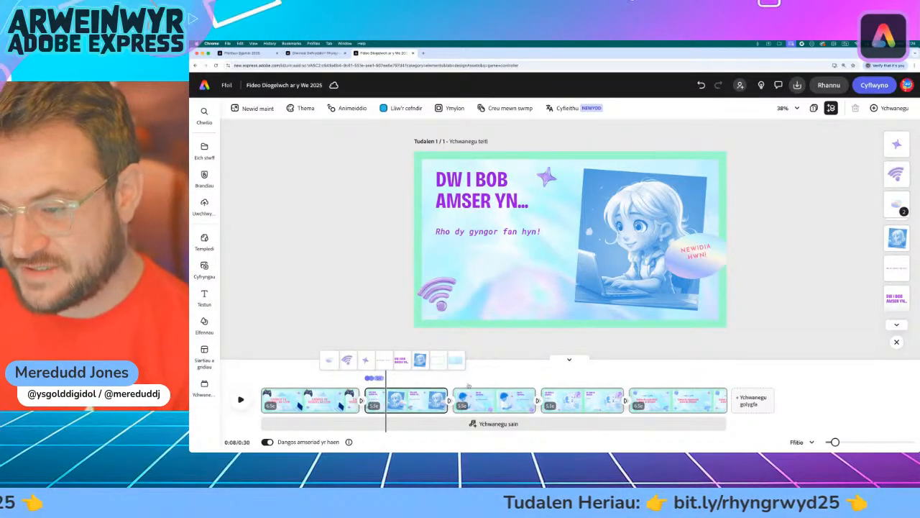
- Replace the "Rho dy gyngor fan hyn!" placeholder in the second scene with "defnyddio ffug-enw ac afatar pan yn chwarae gemau arlein."
mouse_move(386, 366)
mouse_down()
mouse_move(371, 366)
mouse_move(403, 365)
mouse_up()
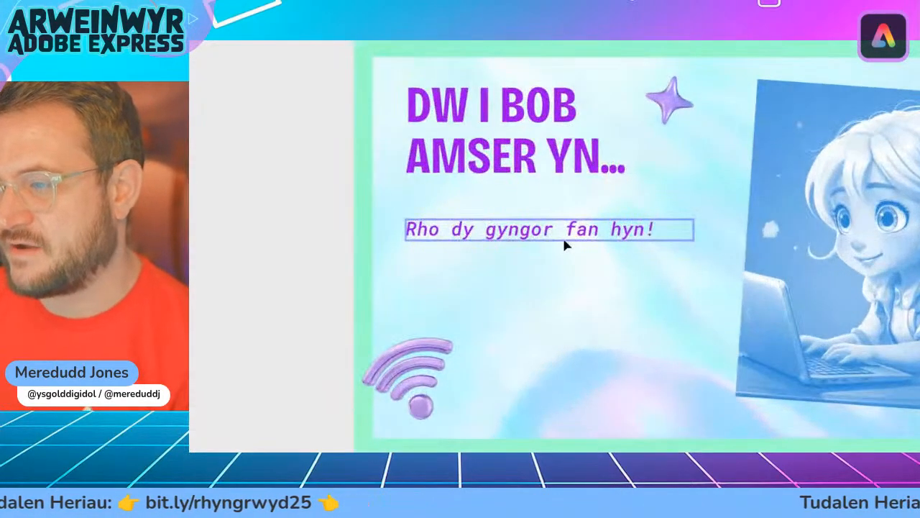
click(483, 233)
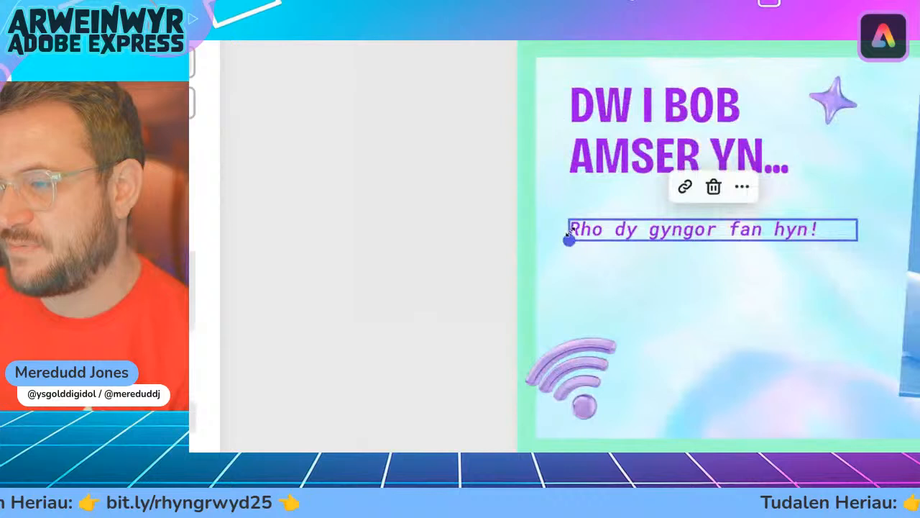
double_click(683, 232)
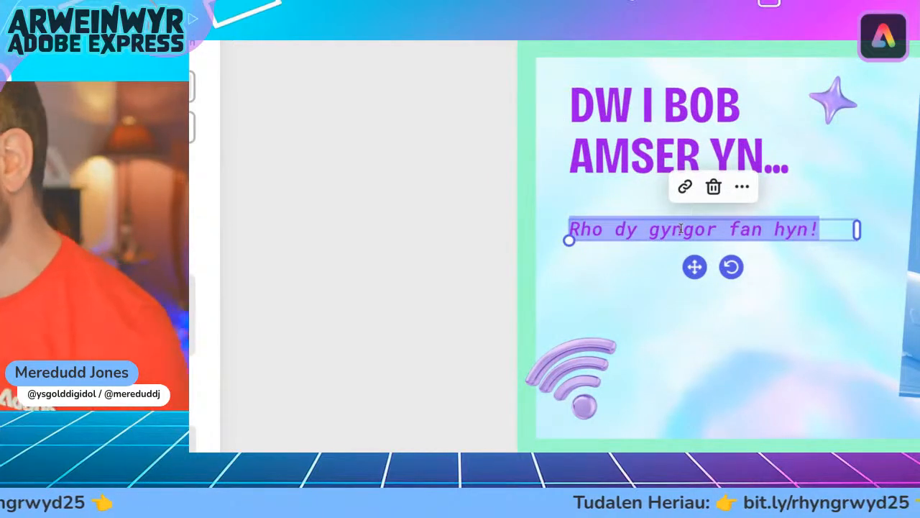
text(defnyddio ffug-enw)
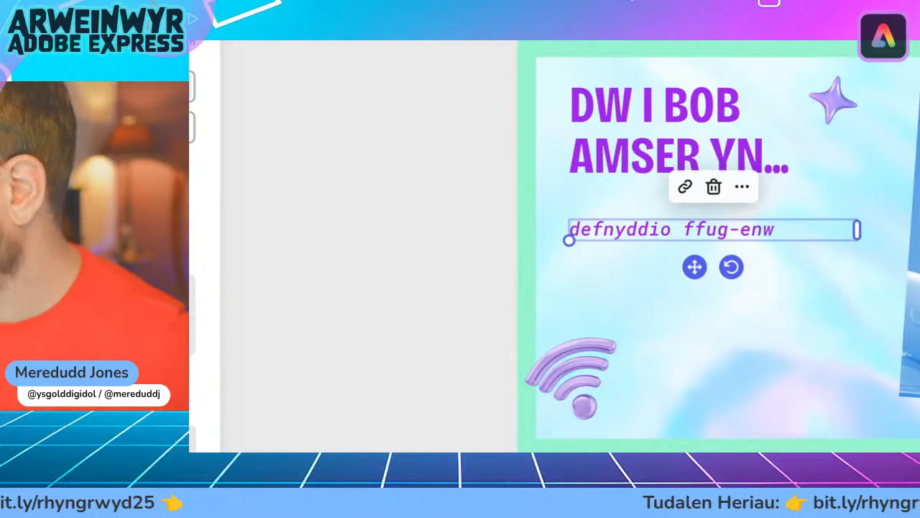
text(ac)
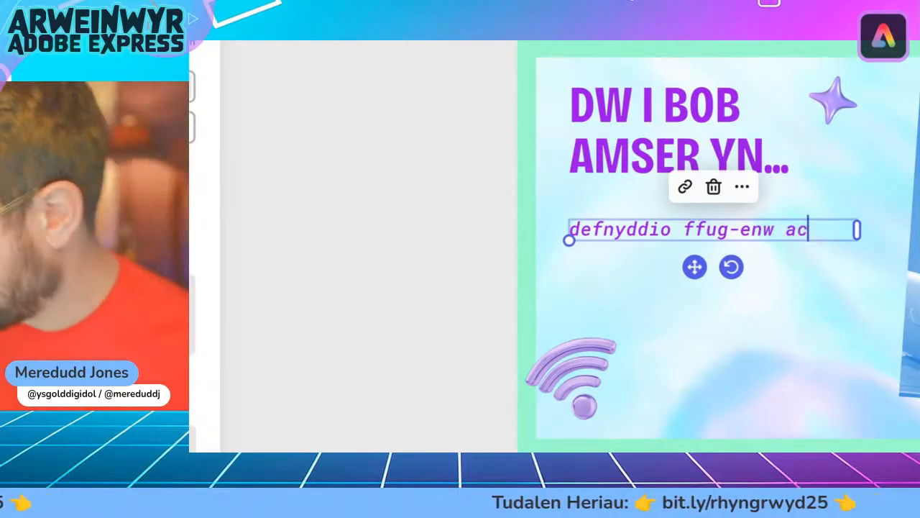
text( afatar)
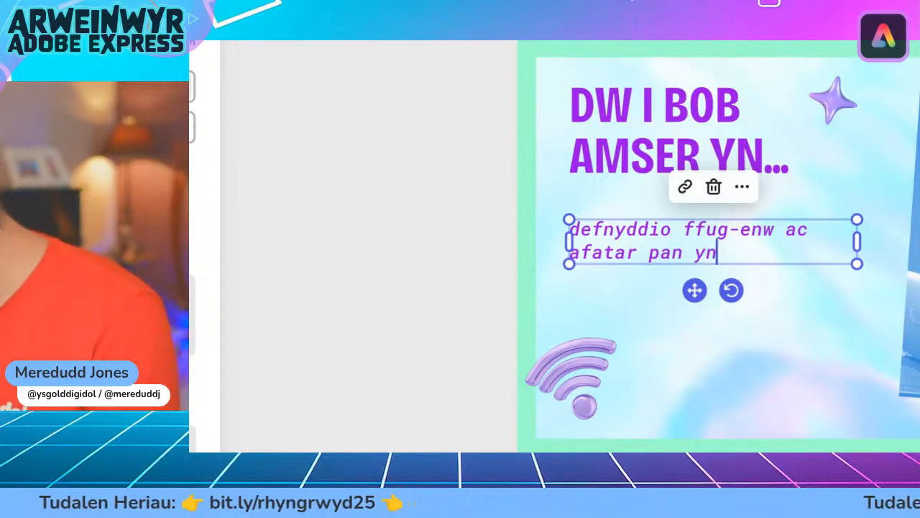
text(pan yn chwarae g)
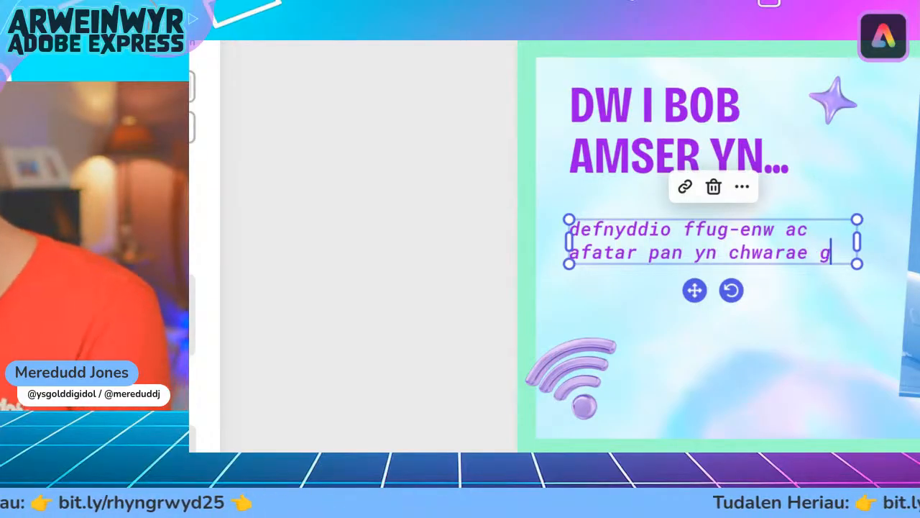
text(emau arlein.)
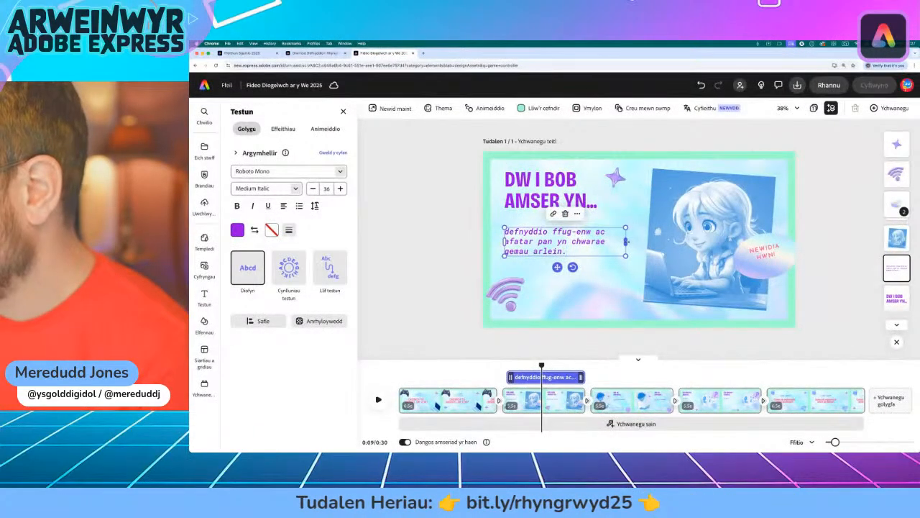
- Enlarge the advice text in the second scene to size 54 and place it directly beneath the "DW I BOB AMSER YN..." heading
drag(626, 241, 633, 284)
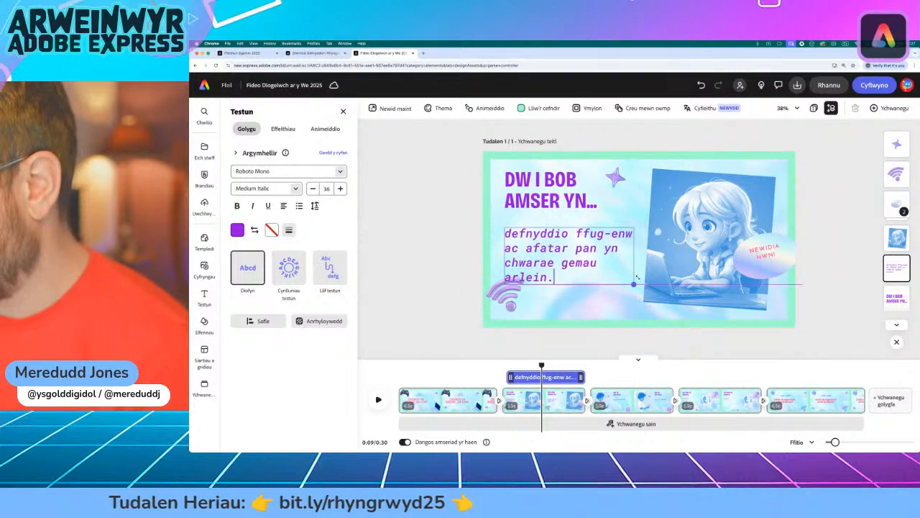
drag(560, 295, 561, 283)
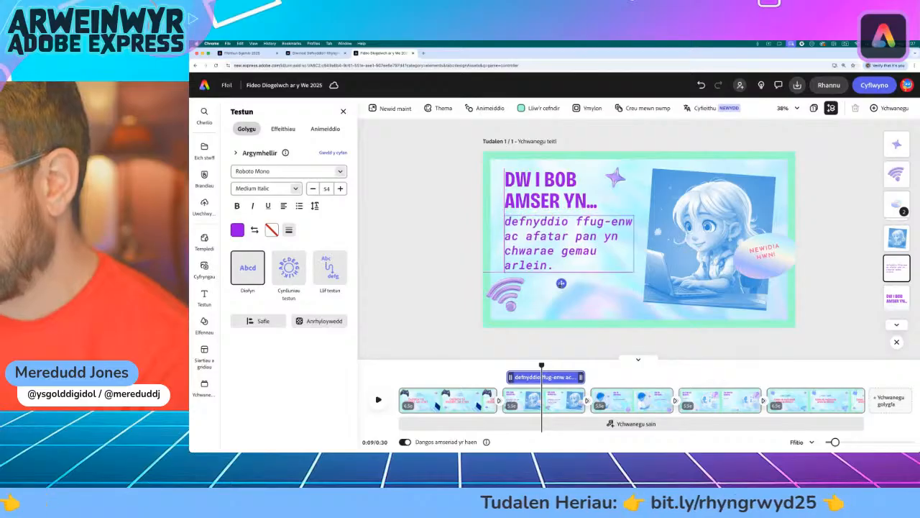
click(460, 248)
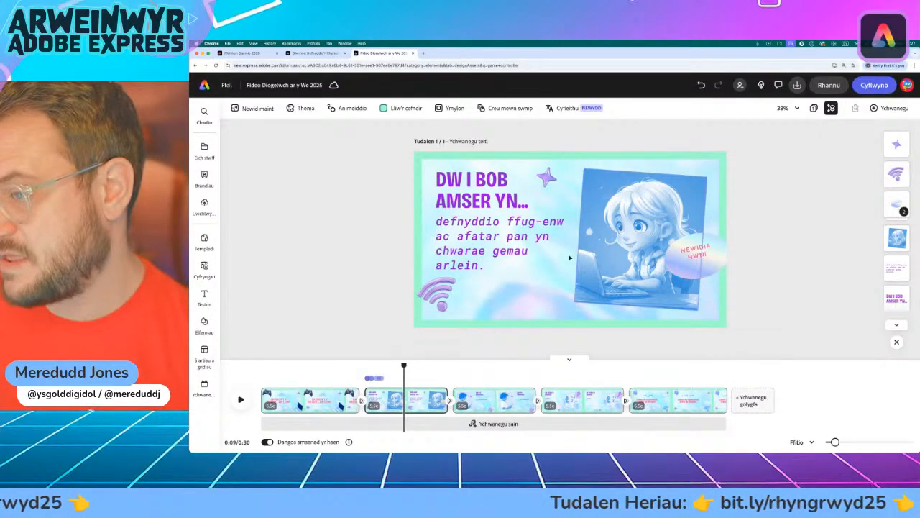
click(474, 249)
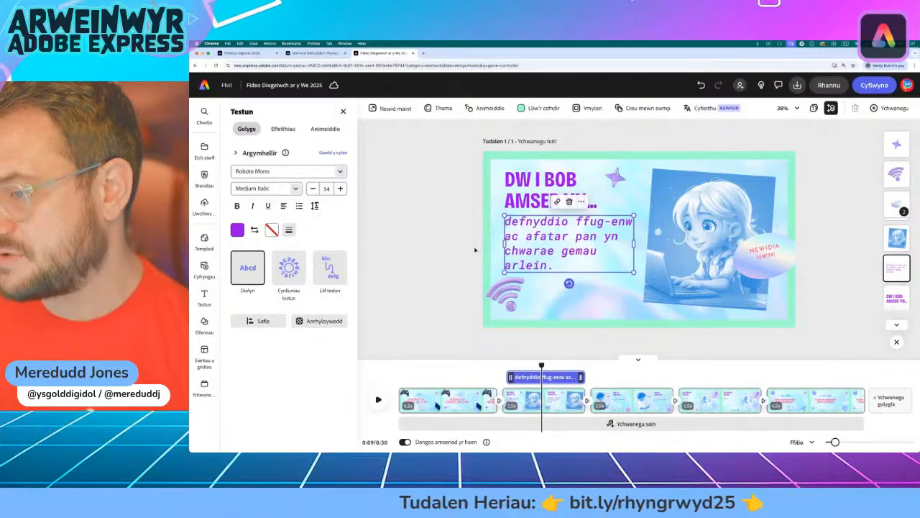
click(571, 249)
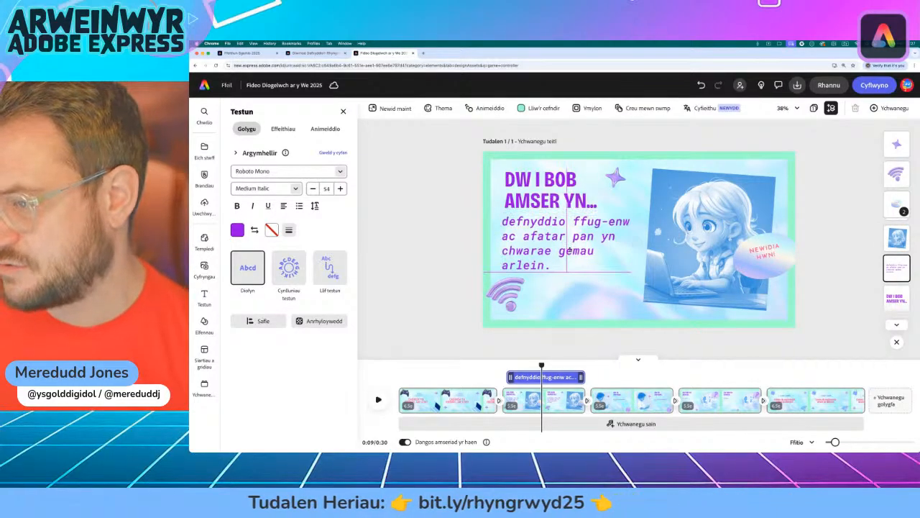
- Delete the "NEWIDIA HWN!" badge overlapping the picture of the girl at the laptop
key(Escape)
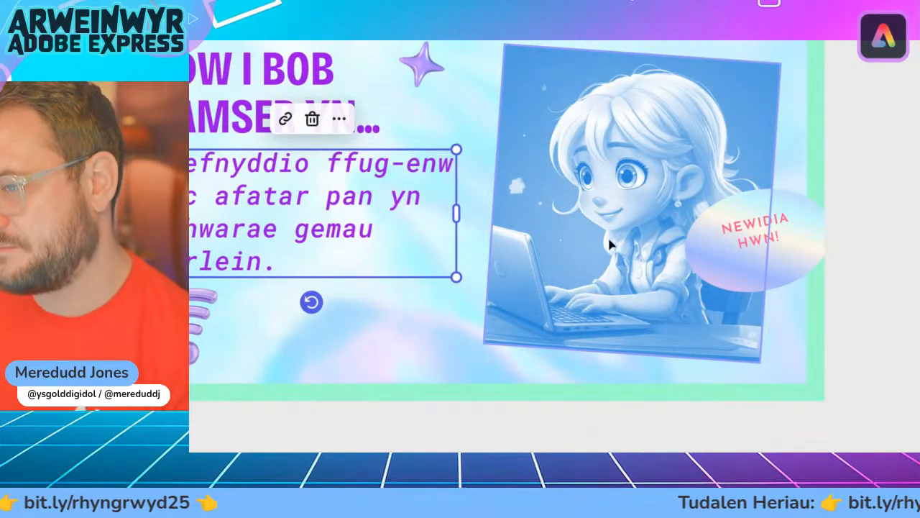
click(735, 207)
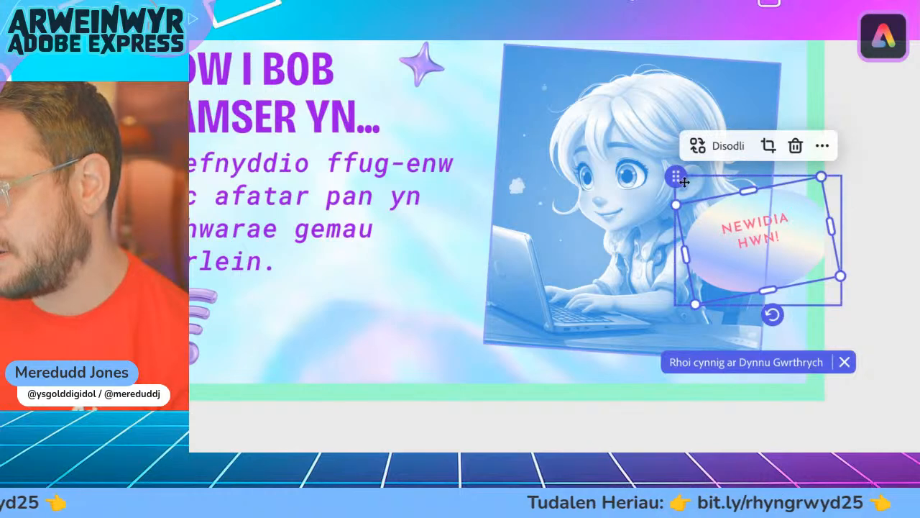
key(Delete)
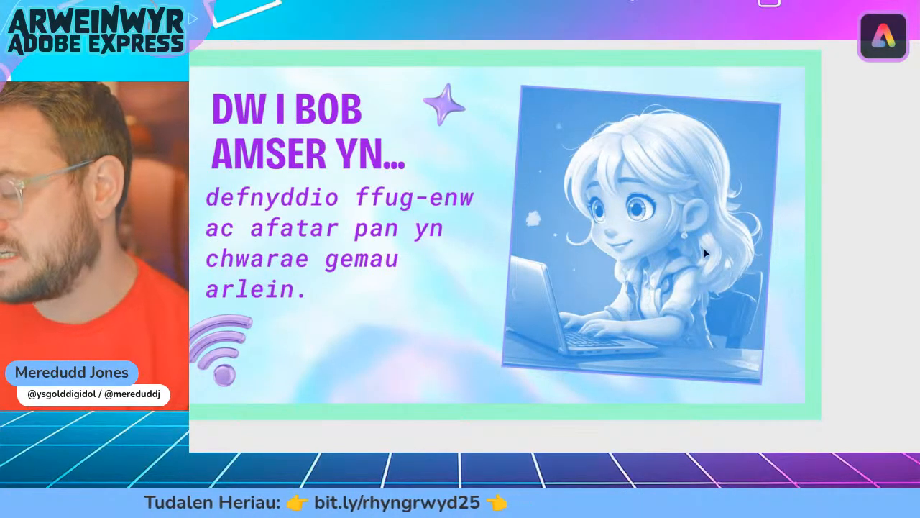
- Generate a replacement for the girl image from the description "cartŵn o ffrindiau yn chwarae consol gemau."
click(651, 237)
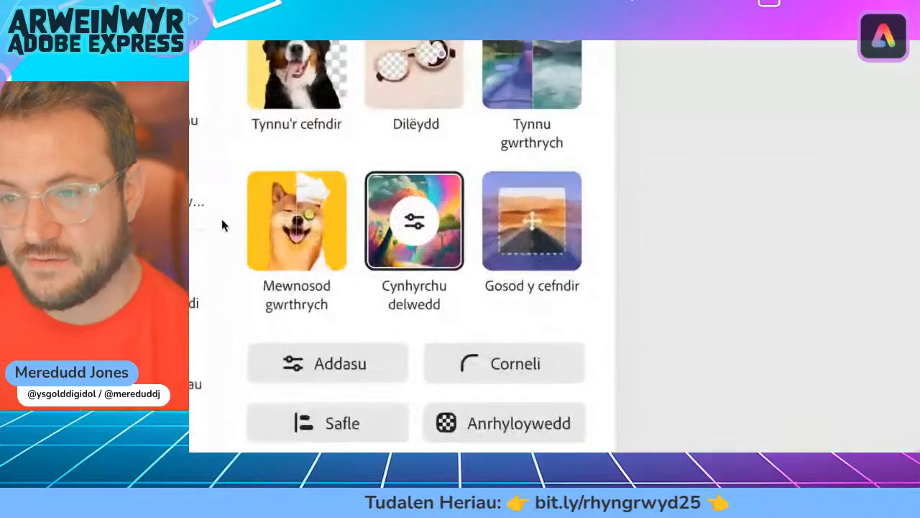
click(400, 225)
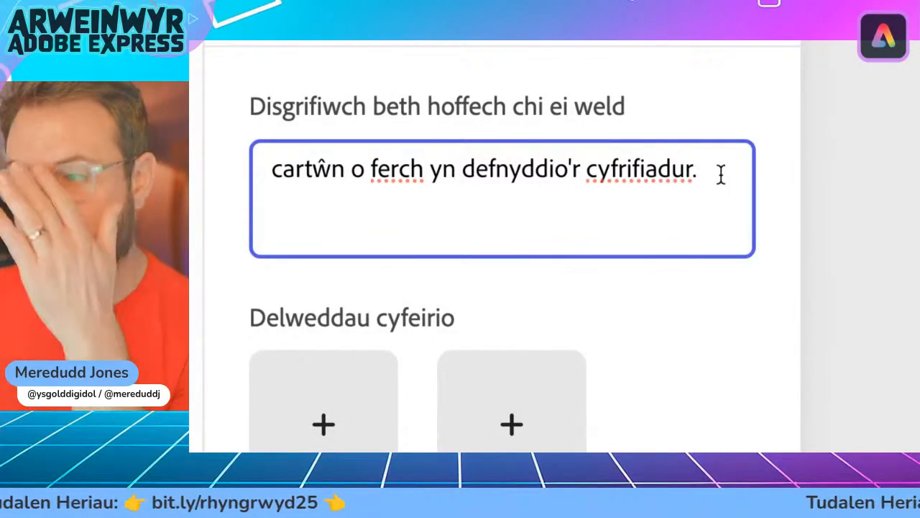
drag(717, 173, 372, 173)
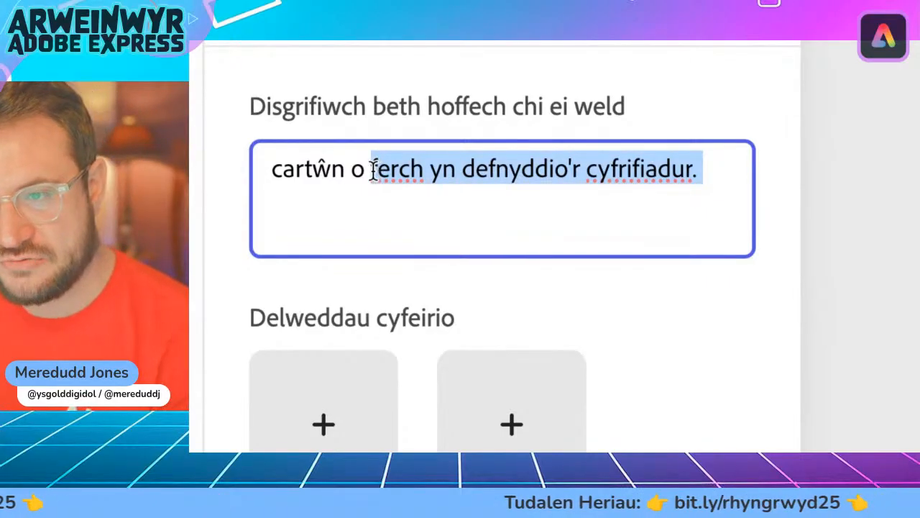
text(ffrin)
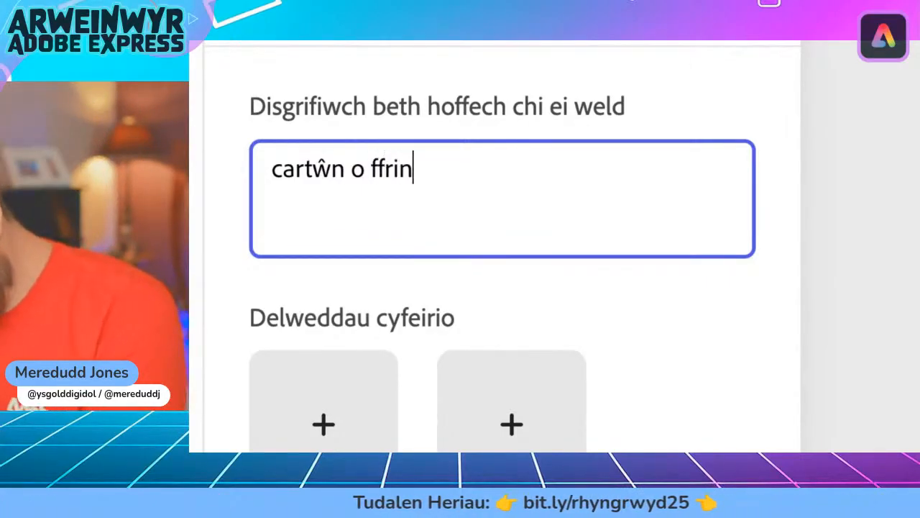
text(diau yn ch)
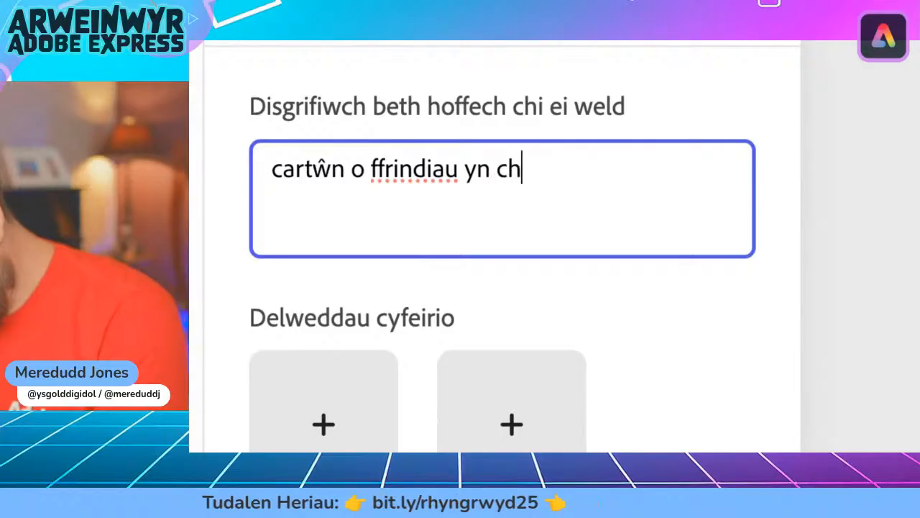
text(warae )
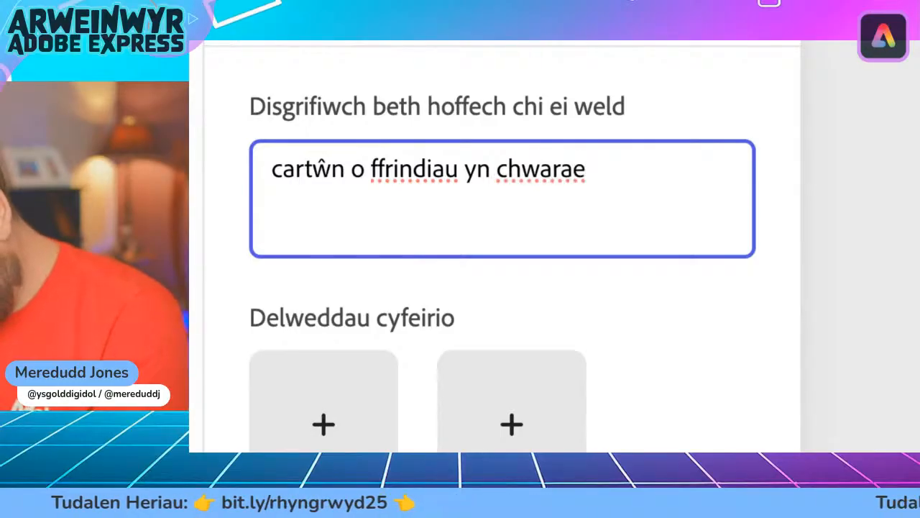
text(g)
key(BackSpace)
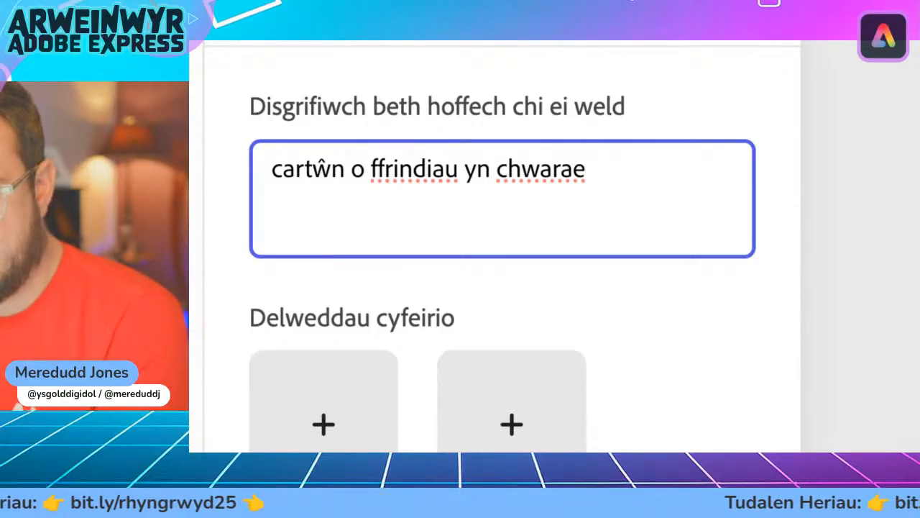
text(consol gem)
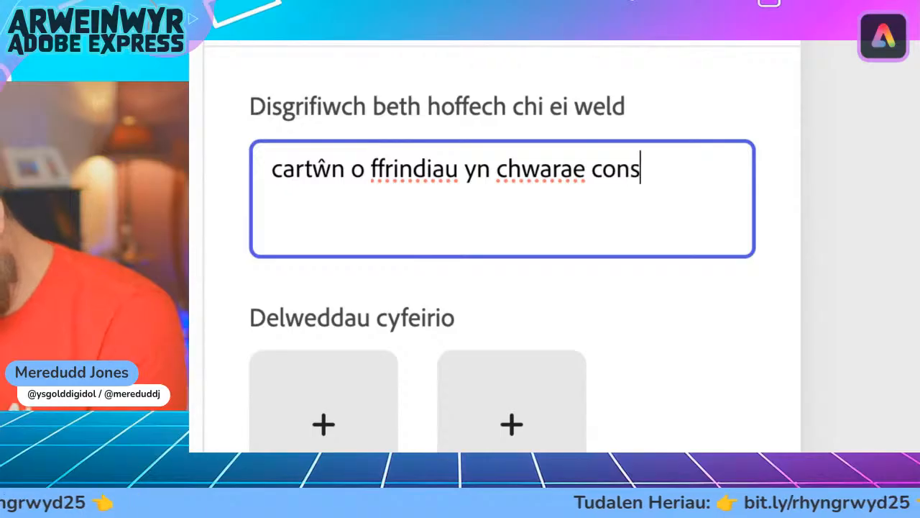
text(au)
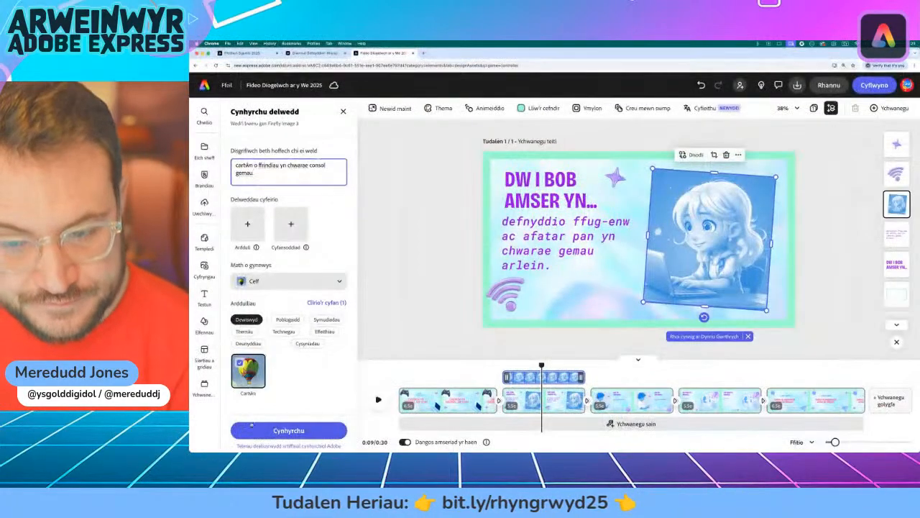
click(289, 429)
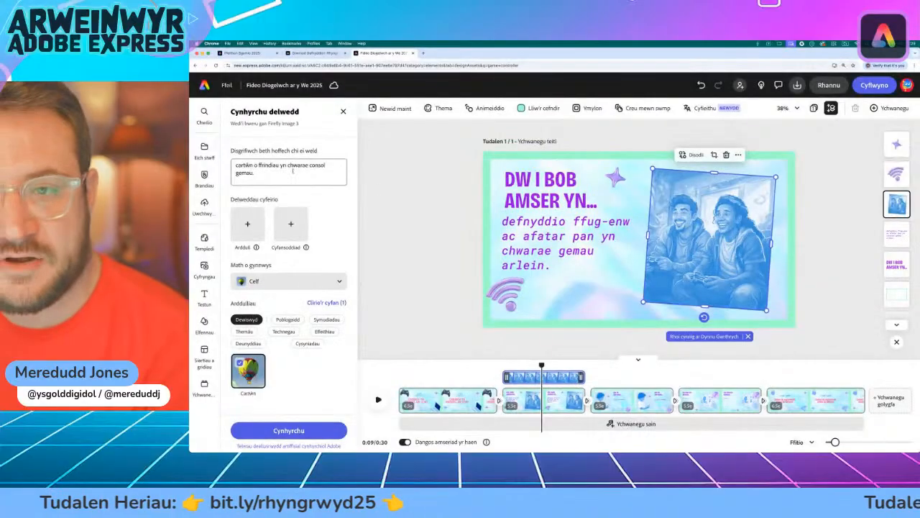
- Add "ysgol" after "ffrindiau" in the image description and generate new results
click(237, 165)
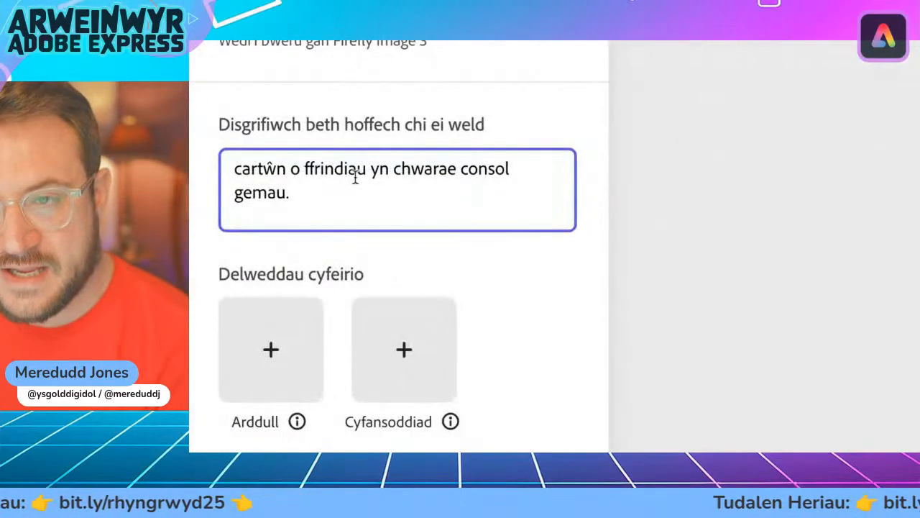
click(367, 173)
text(ysg)
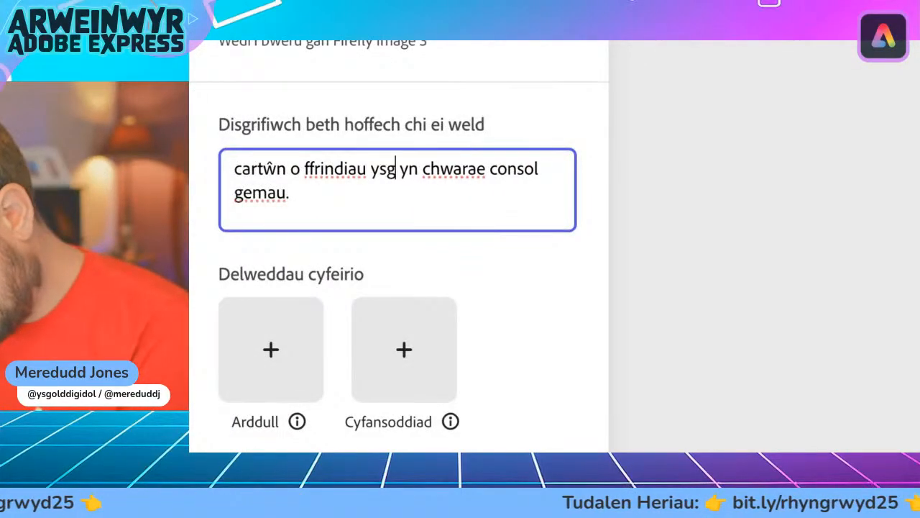
text(ol)
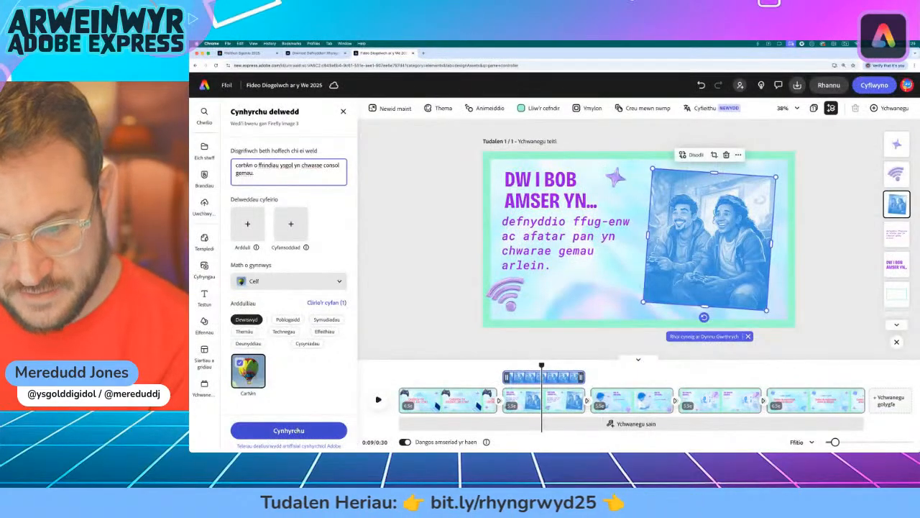
click(287, 431)
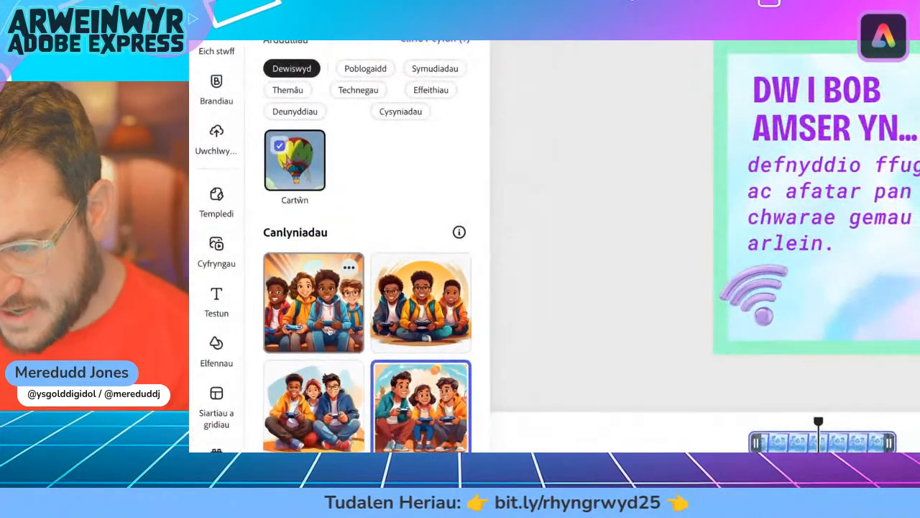
- Compare the generated cartoon results in the scene and settle on the one with four school friends sitting together
click(337, 343)
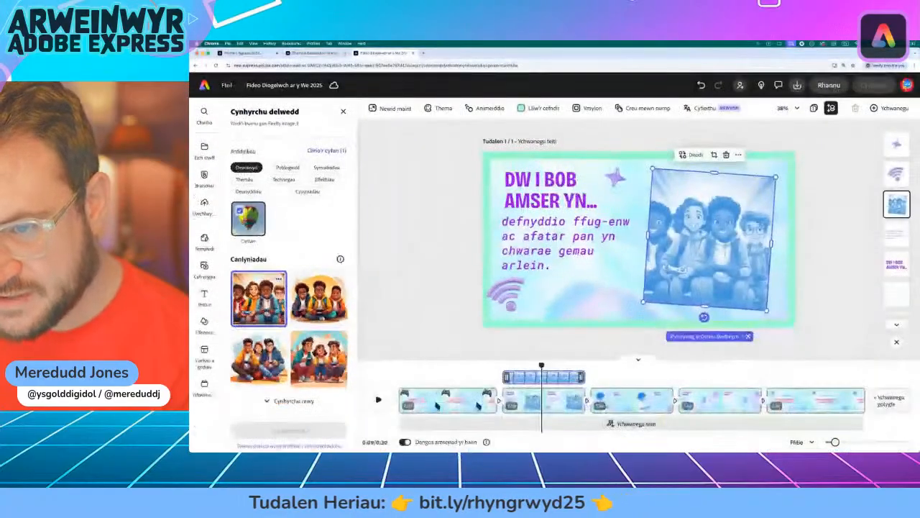
click(319, 299)
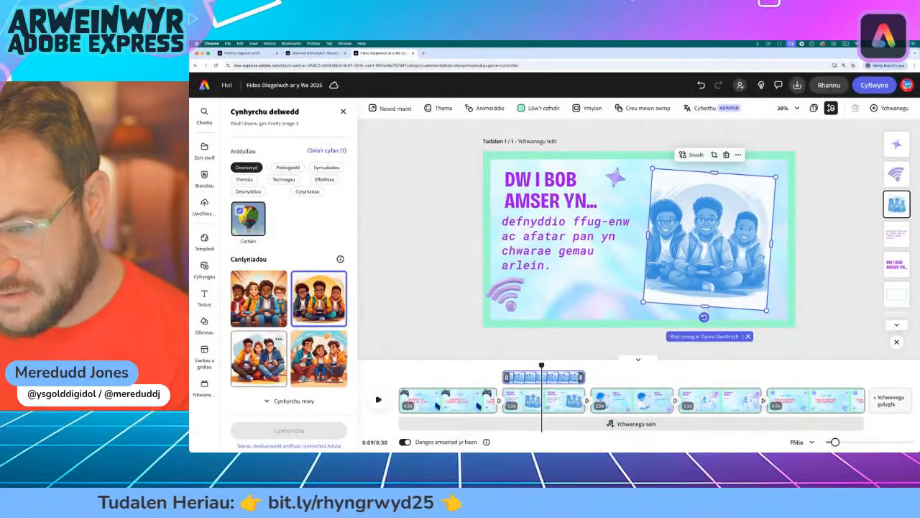
click(259, 358)
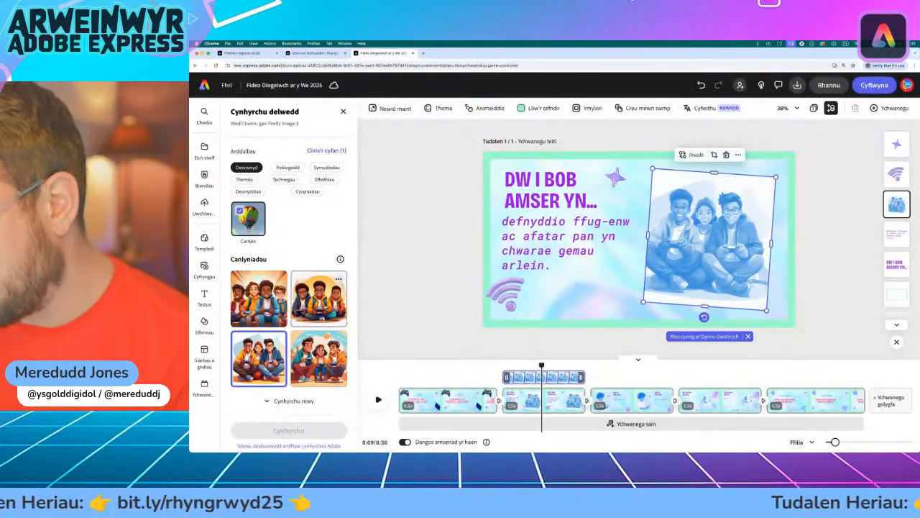
click(318, 298)
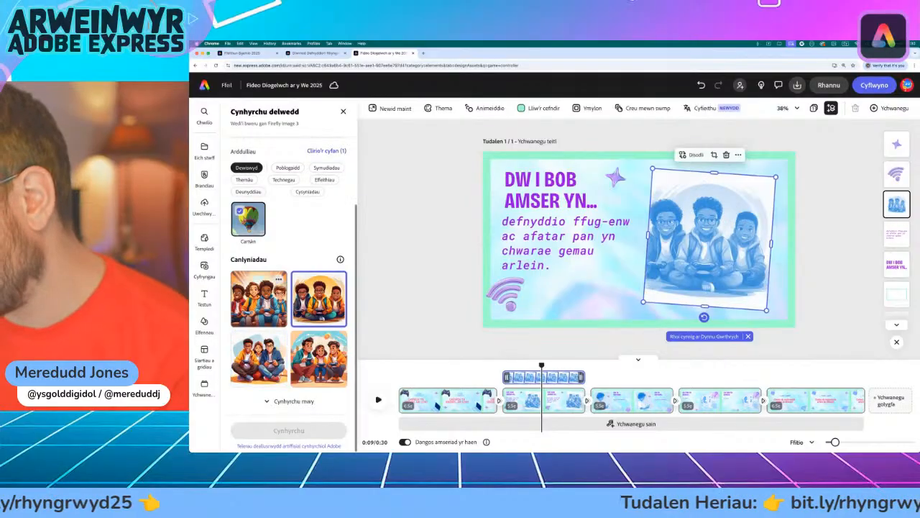
click(258, 299)
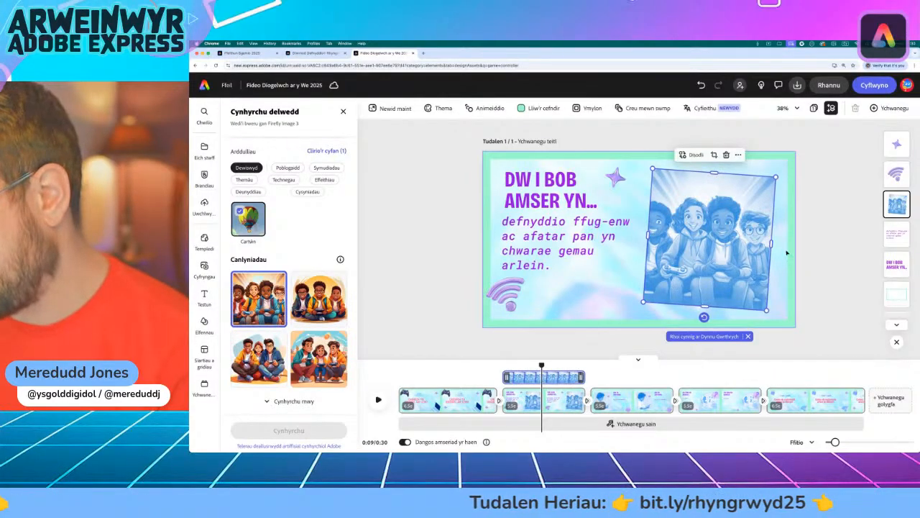
click(319, 298)
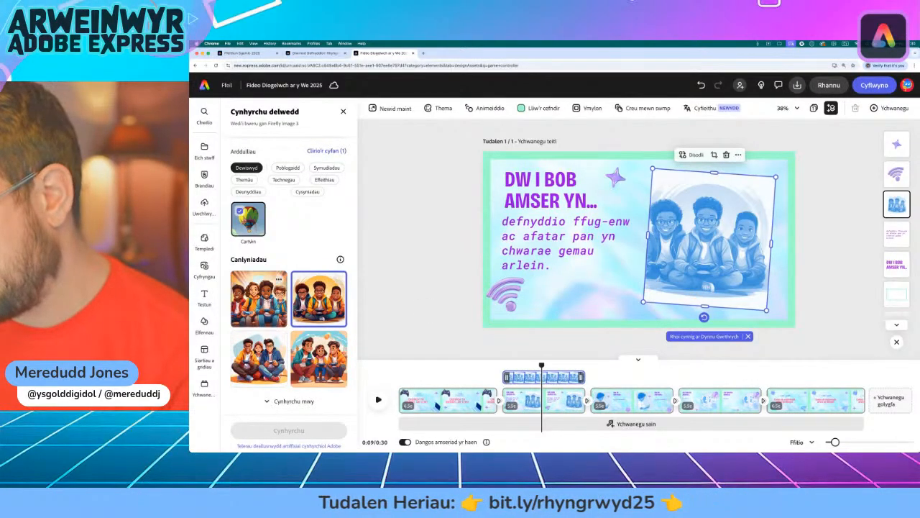
click(259, 299)
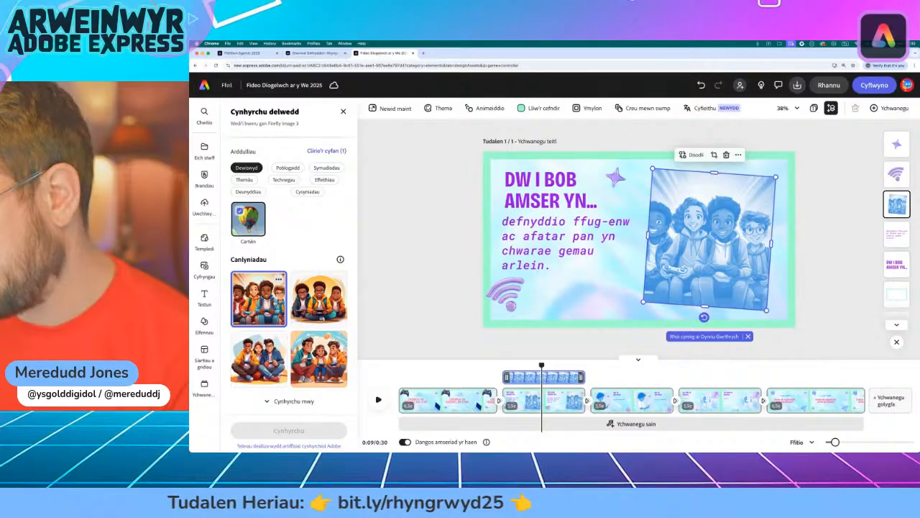
click(343, 112)
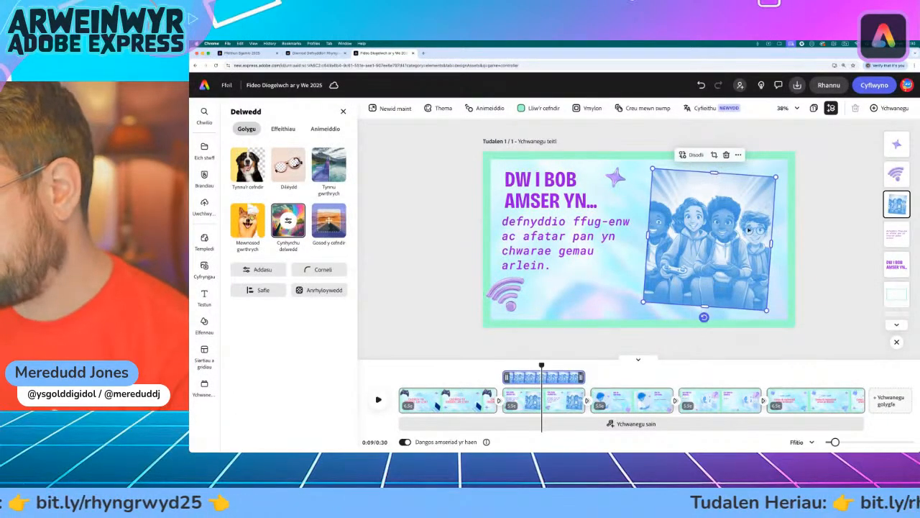
- Browse the basic and duotone effects available for the school friends image
click(283, 129)
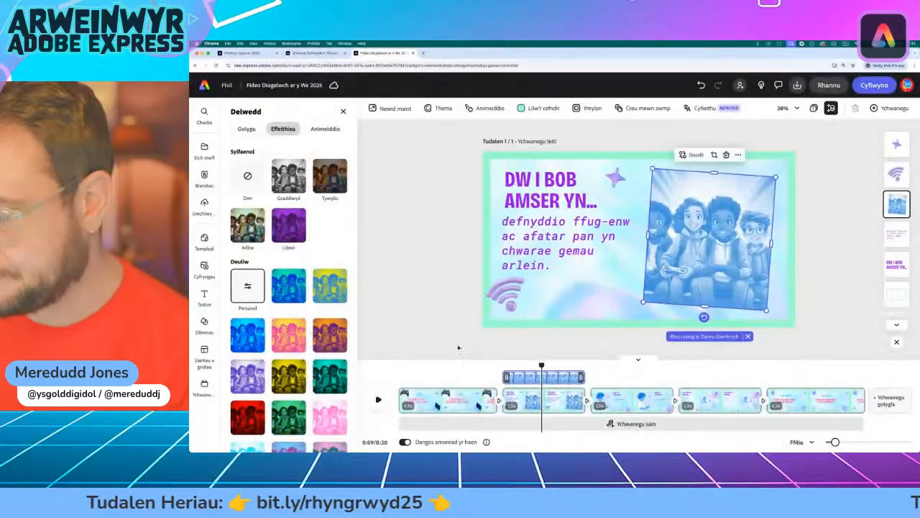
scroll(288, 360, down, 3)
scroll(288, 324, up, 3)
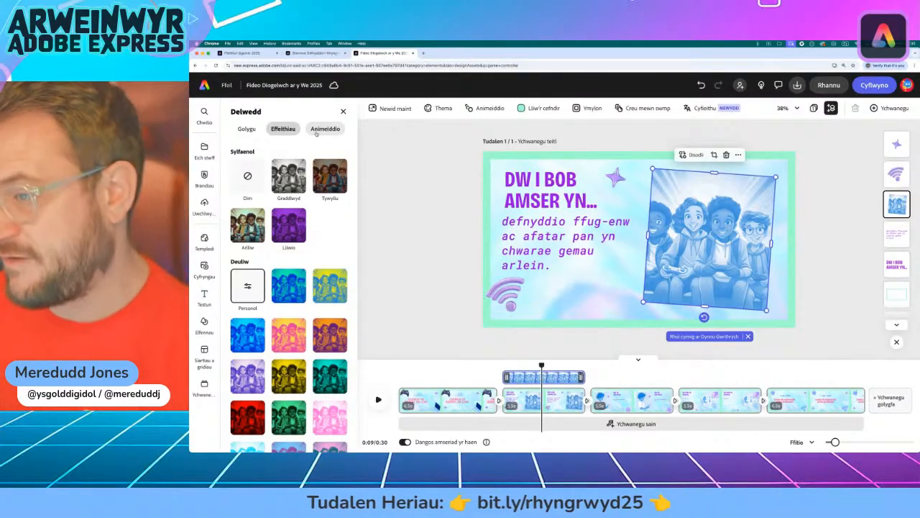
- Play the video from the end of the opening title scene into the "DW I BOB AMSER YN..." scene
click(401, 218)
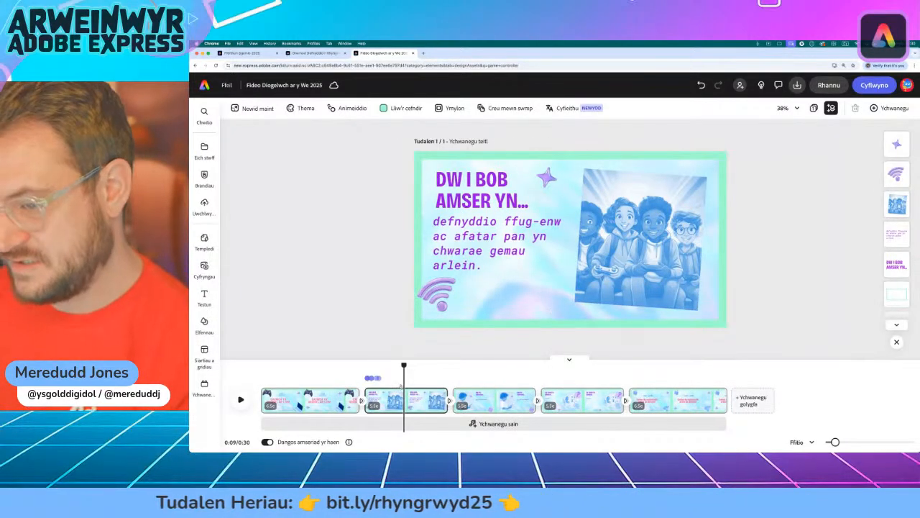
drag(404, 365, 350, 365)
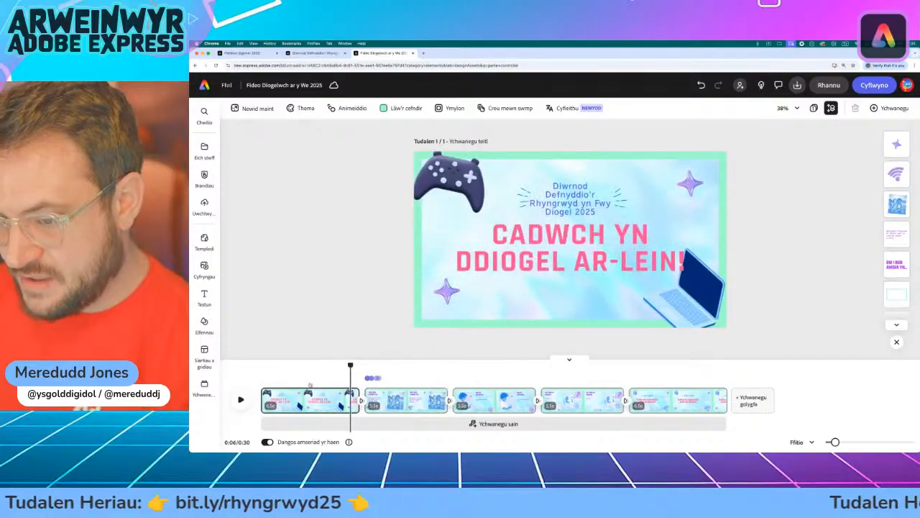
click(242, 400)
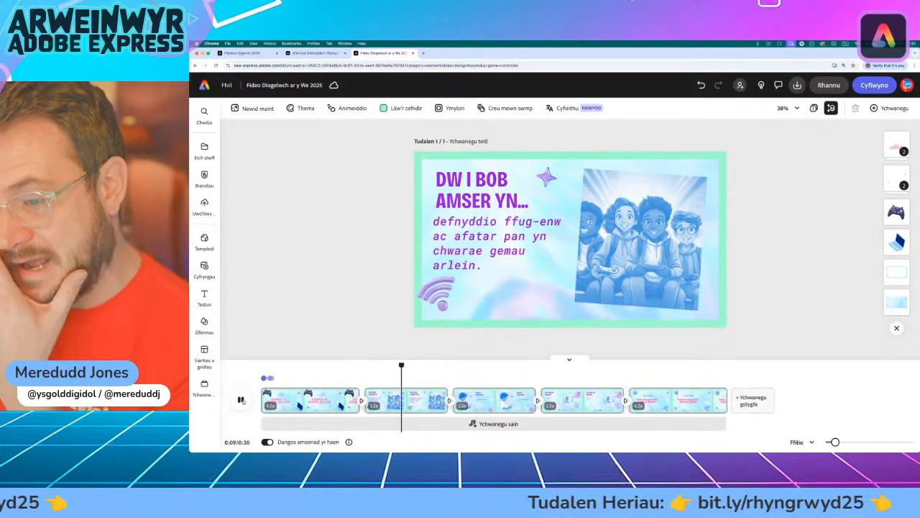
- Pause the video and search the design assets for "avatar" to replace the Wi-Fi icon in the "DW I BOB AMSER YN..." scene
click(241, 399)
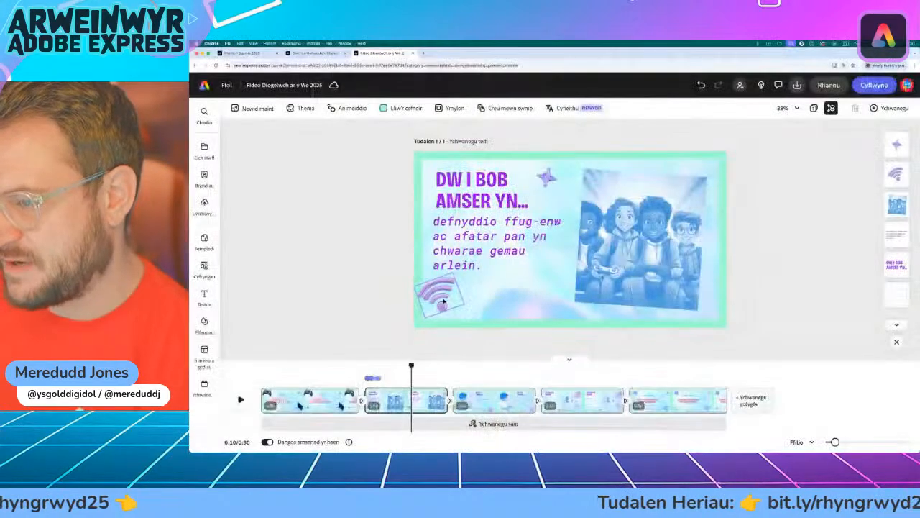
click(488, 276)
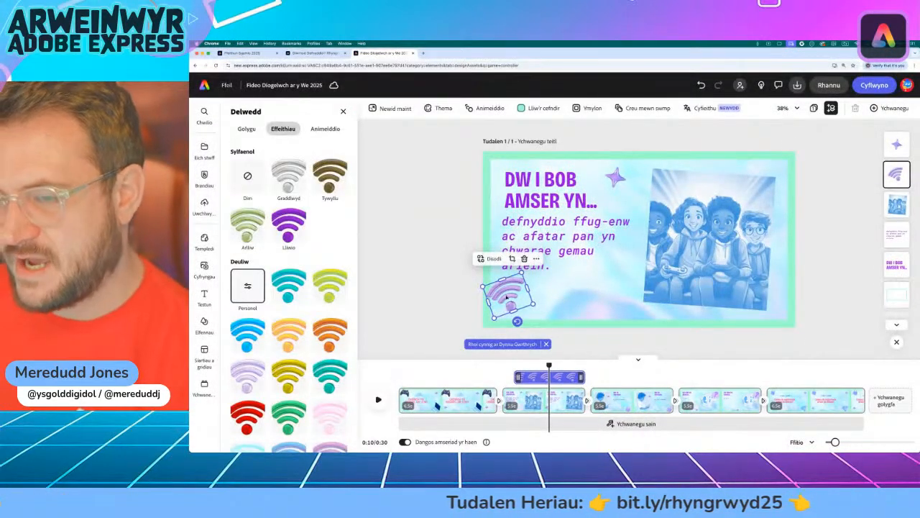
click(490, 260)
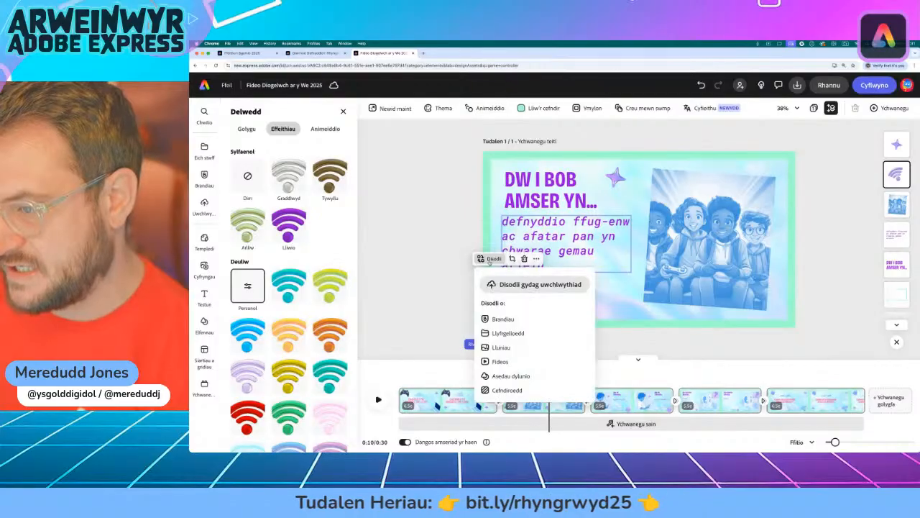
click(524, 376)
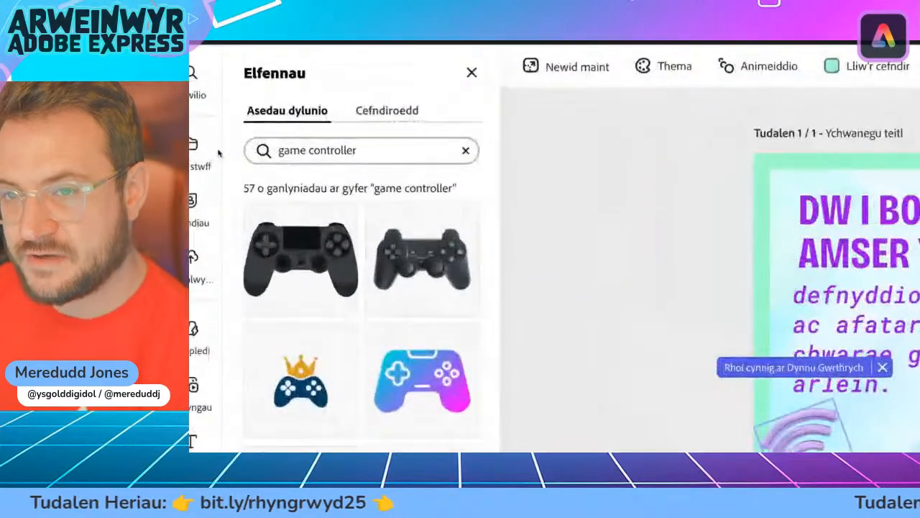
triple_click(292, 148)
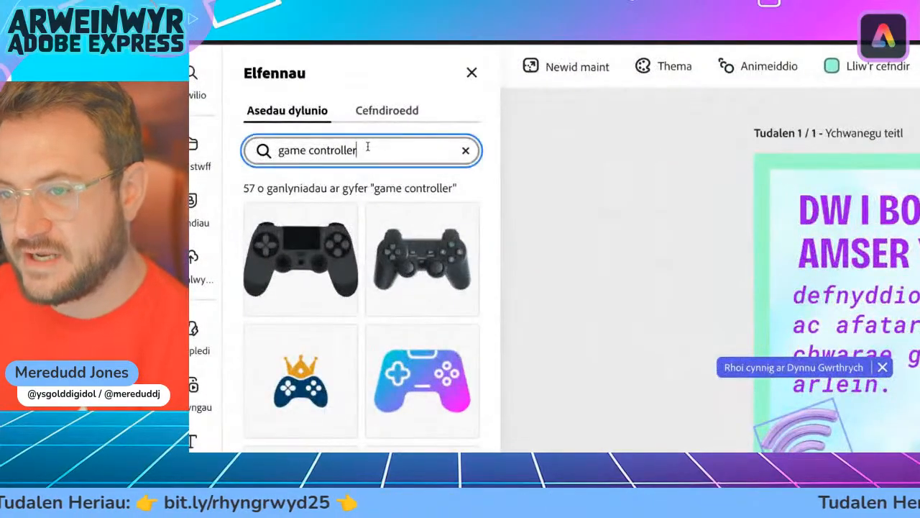
text(avatar)
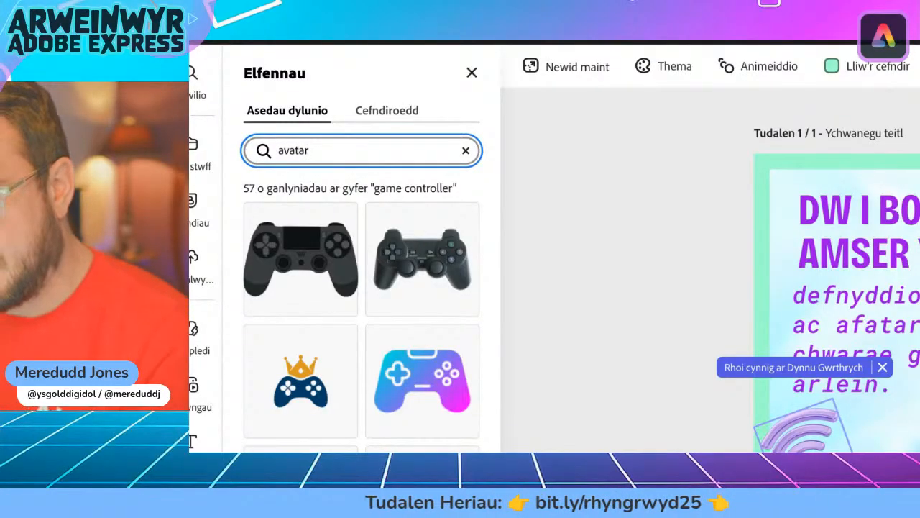
key(Return)
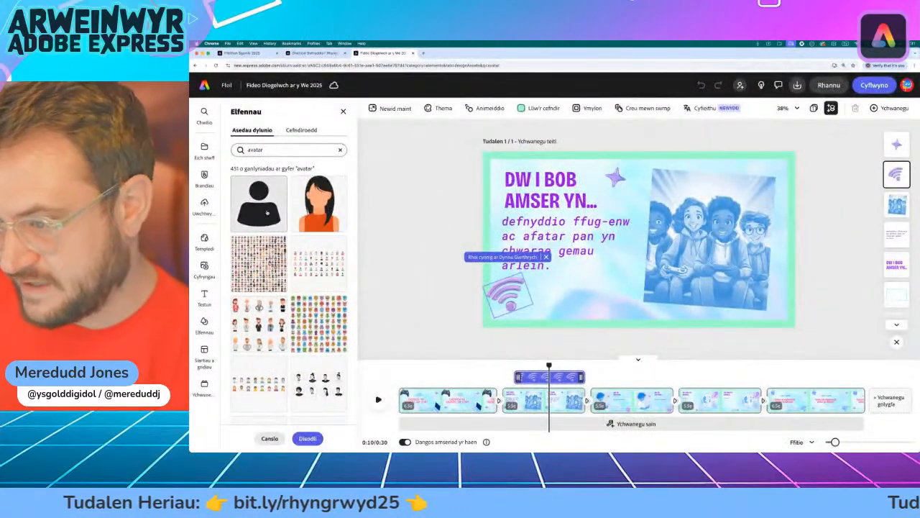
- Replace the Wi-Fi icon with the penguin wearing headphones from the avatar results and deselect it
scroll(267, 216, down, 10)
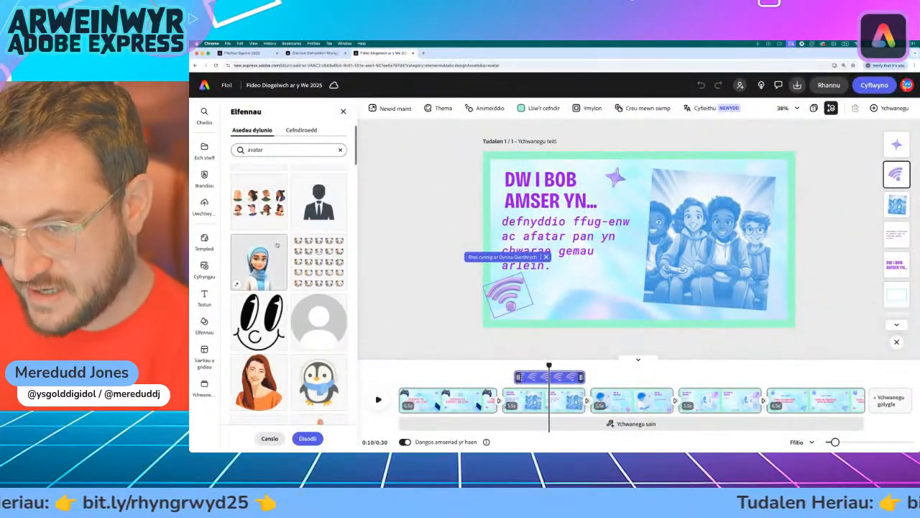
scroll(288, 288, down, 3)
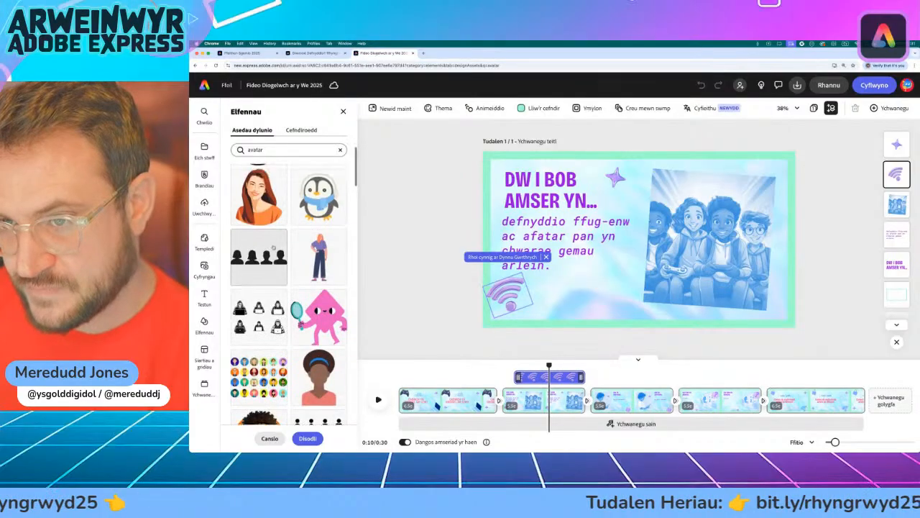
click(319, 202)
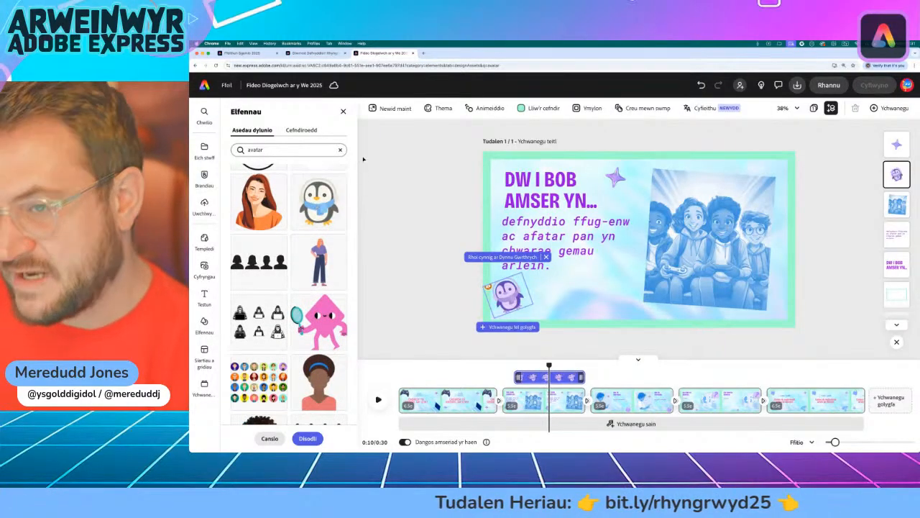
click(343, 113)
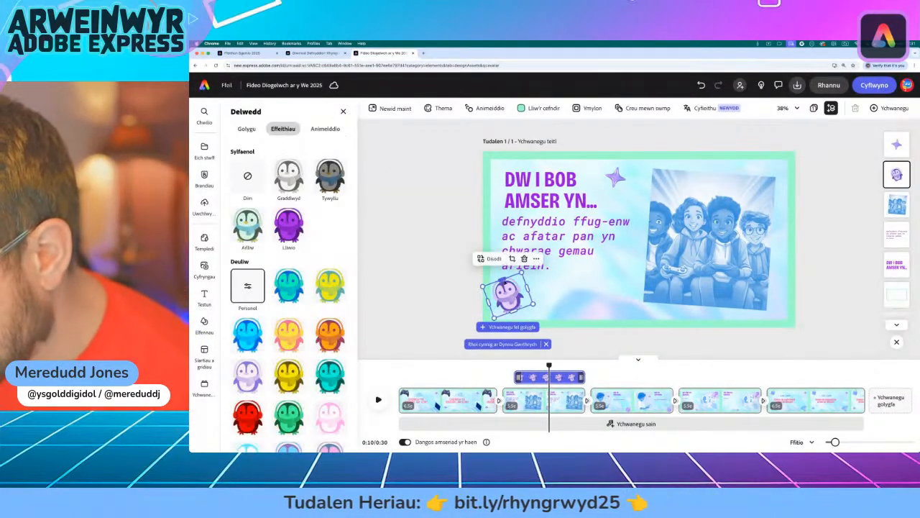
click(427, 266)
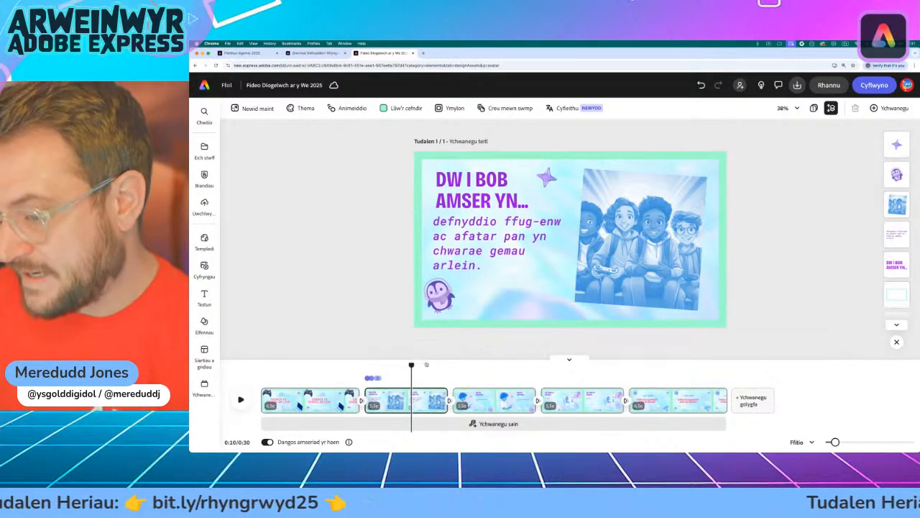
- Replace the placeholder text in the "DW I'N GWYBOD..." scene with "bod angen i mi allgofnodi ar ddiwedd y sesiwn."
drag(411, 365, 482, 374)
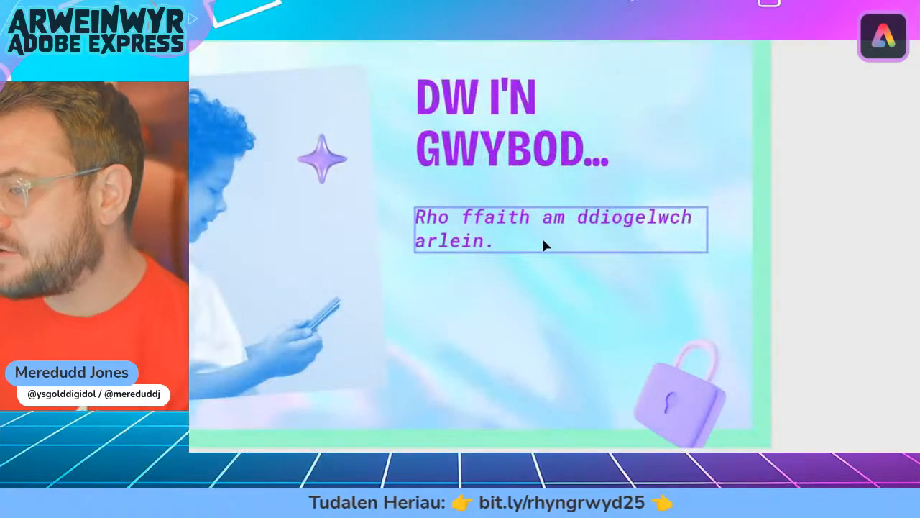
click(561, 237)
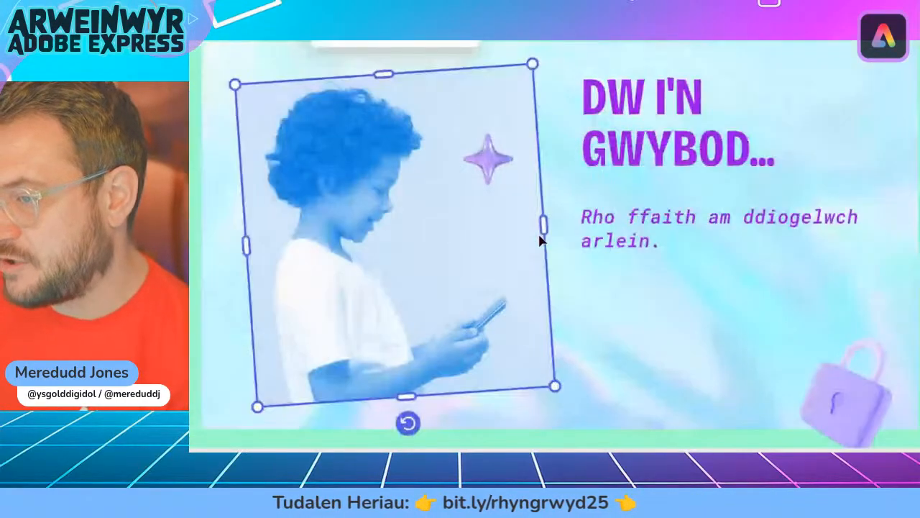
click(630, 239)
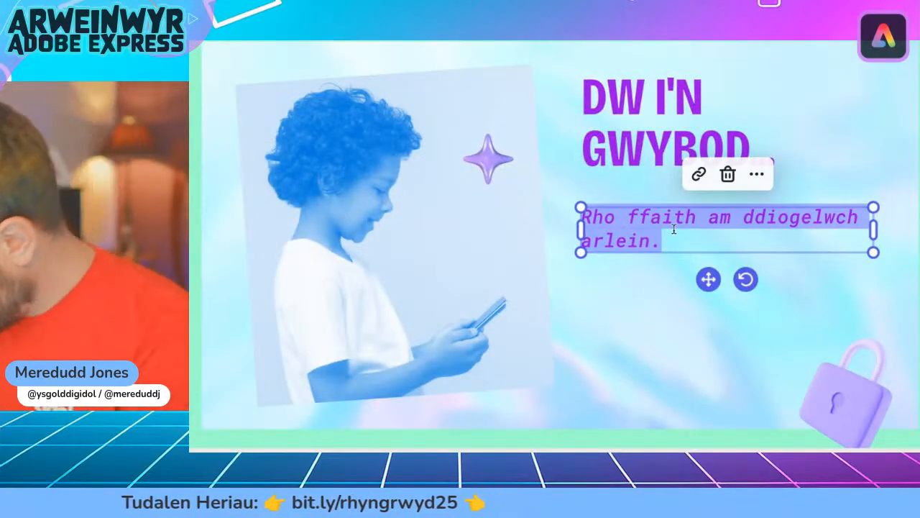
text(bod angen)
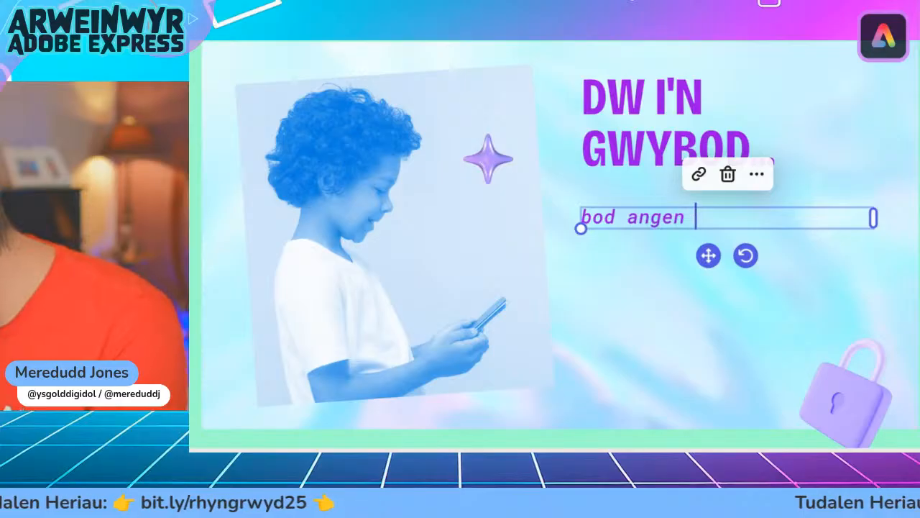
text( i mi all)
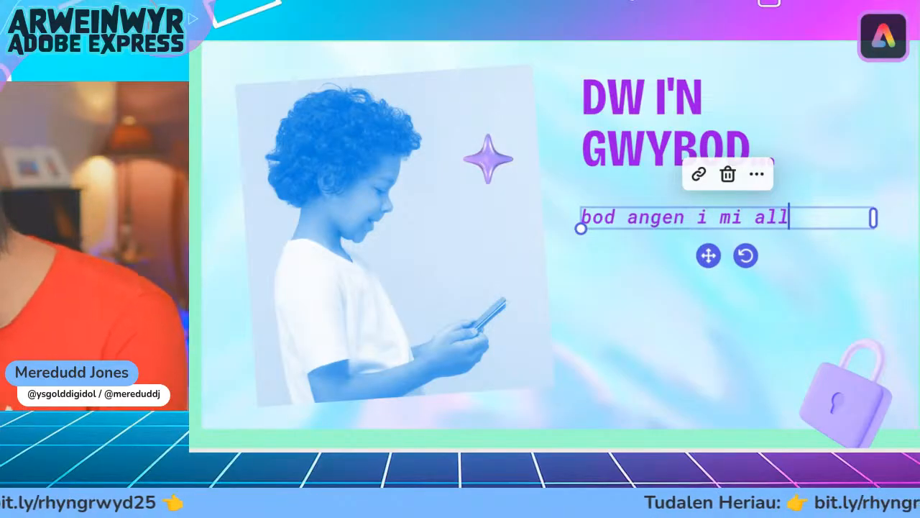
text(gofnodi)
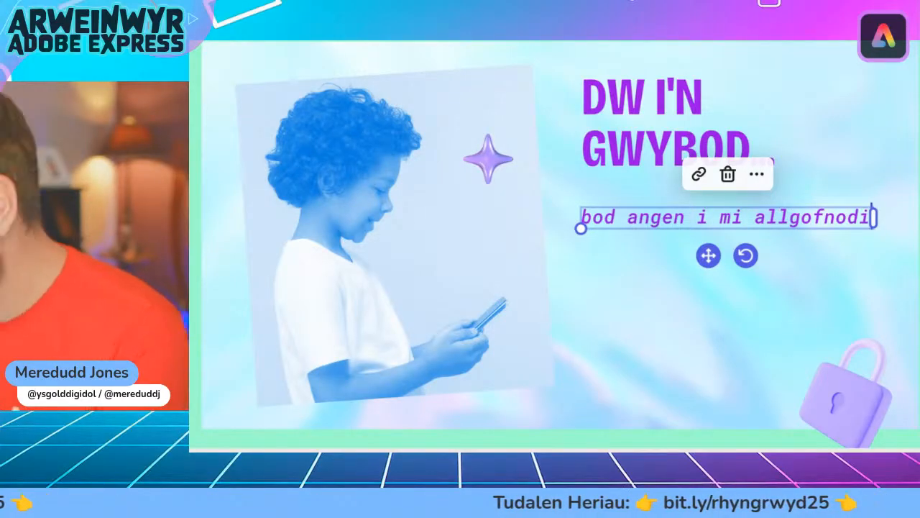
text( ar)
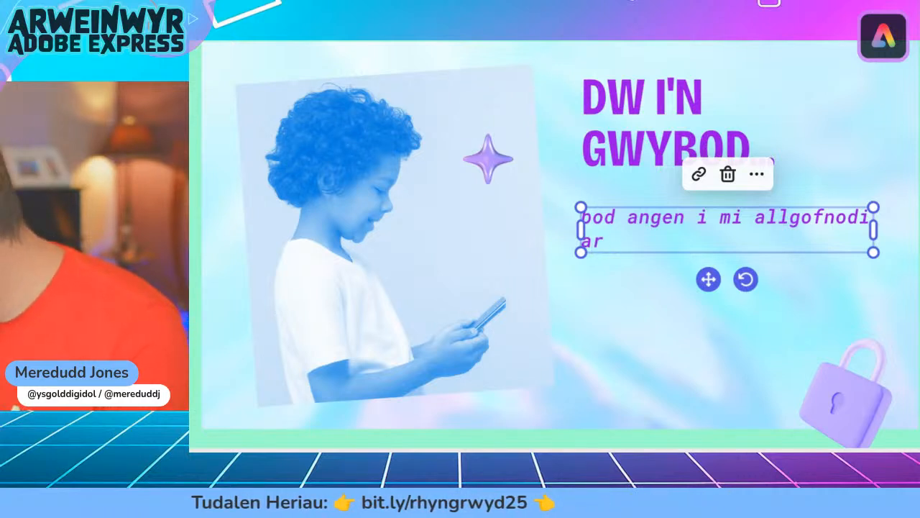
text( ddiwedd y sesiwn)
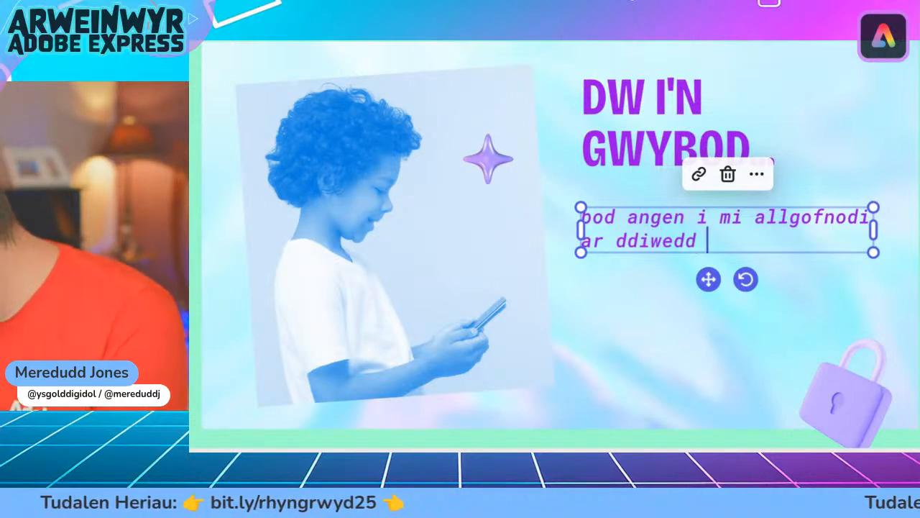
text(.)
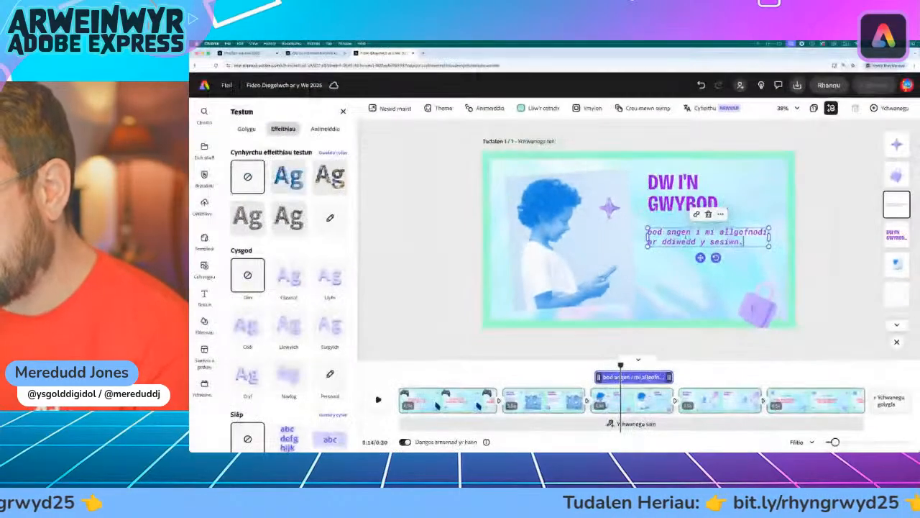
- Enlarge the log-out advice text so it wraps onto three lines and position it beneath the "DW I'N GWYBOD..." heading
drag(768, 236, 814, 284)
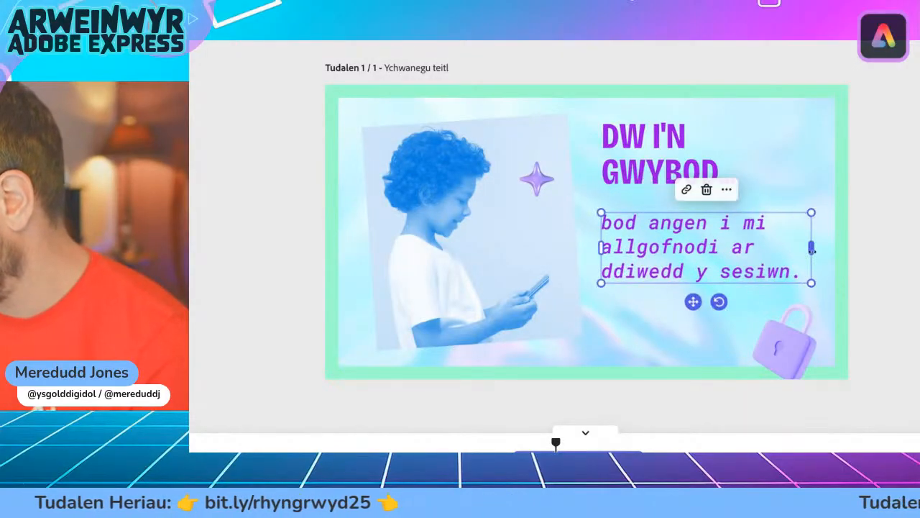
mouse_move(812, 250)
mouse_down()
mouse_move(797, 261)
mouse_move(813, 254)
mouse_up()
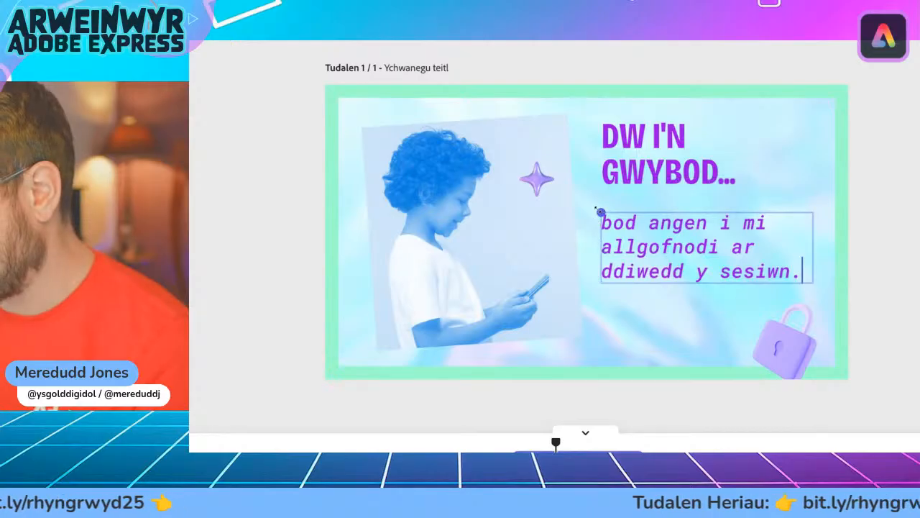
mouse_move(693, 302)
mouse_down()
mouse_move(692, 294)
mouse_move(701, 302)
mouse_up()
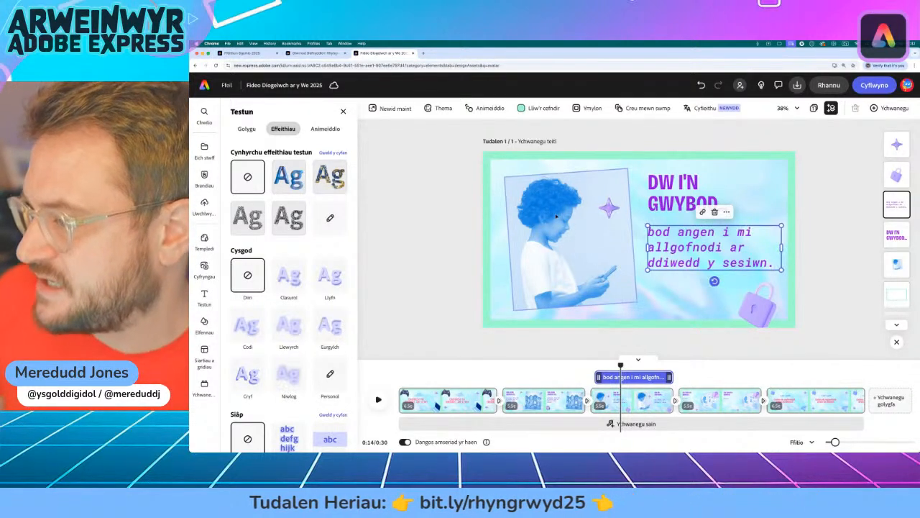
- Search the stock photos for "log out" to replace the picture of the child holding a phone
click(567, 234)
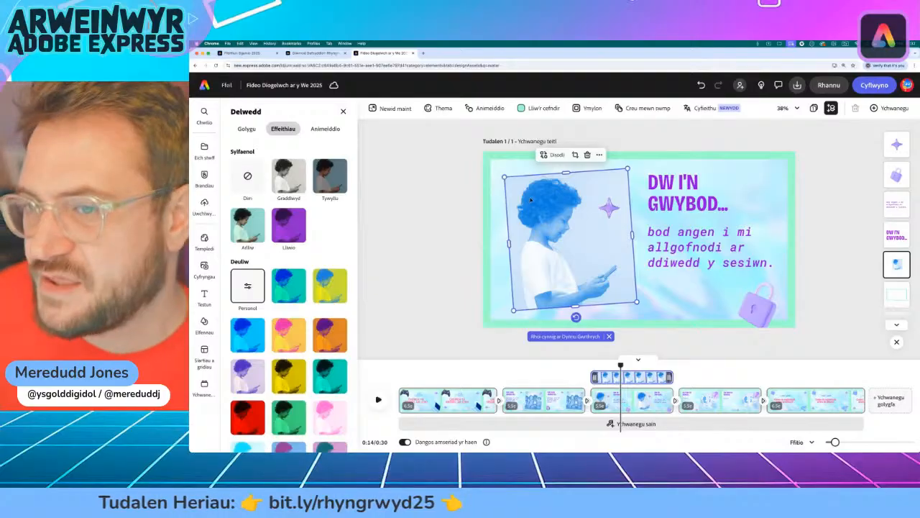
click(435, 205)
click(540, 207)
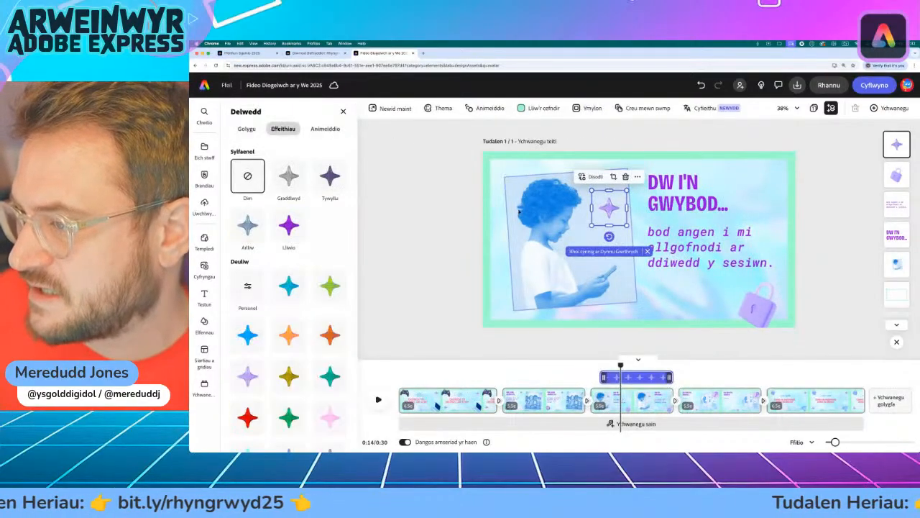
click(519, 211)
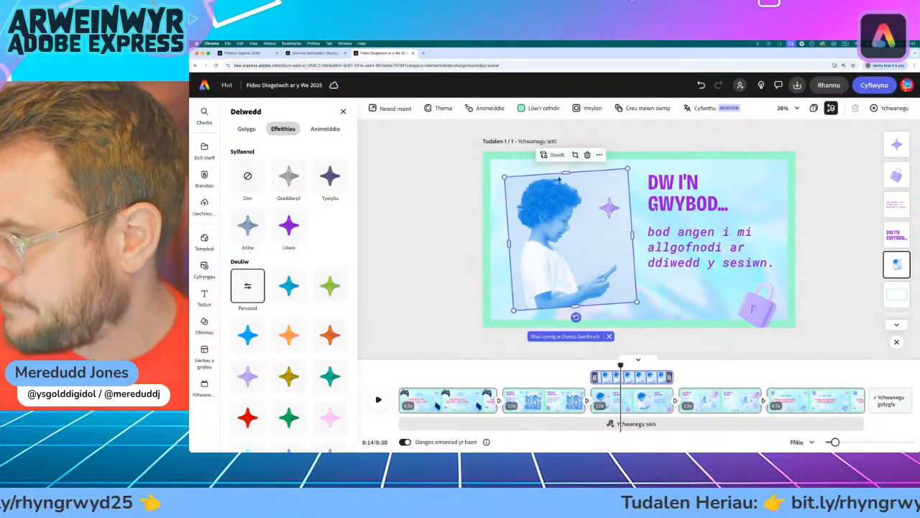
click(554, 154)
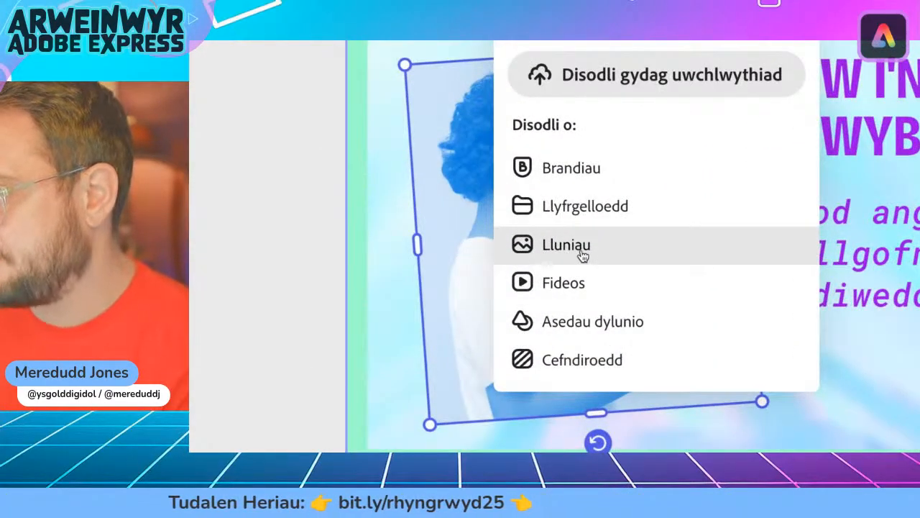
click(582, 253)
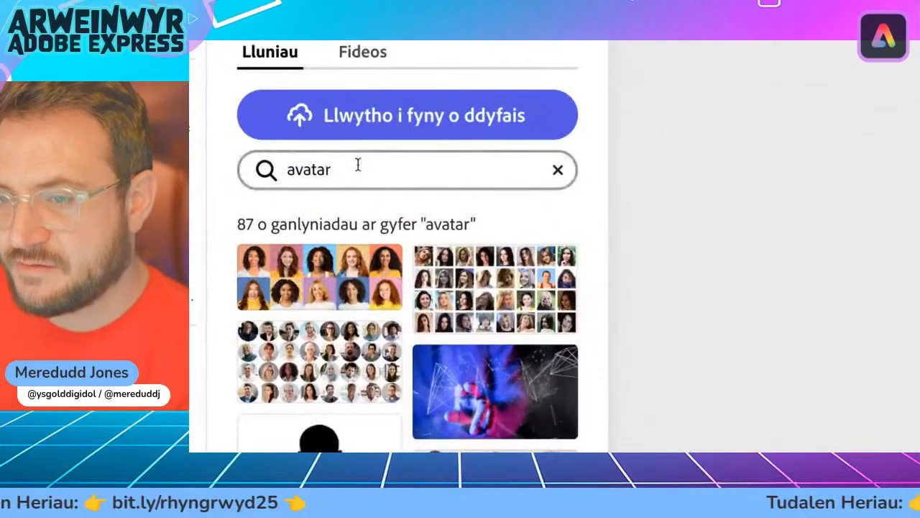
double_click(274, 170)
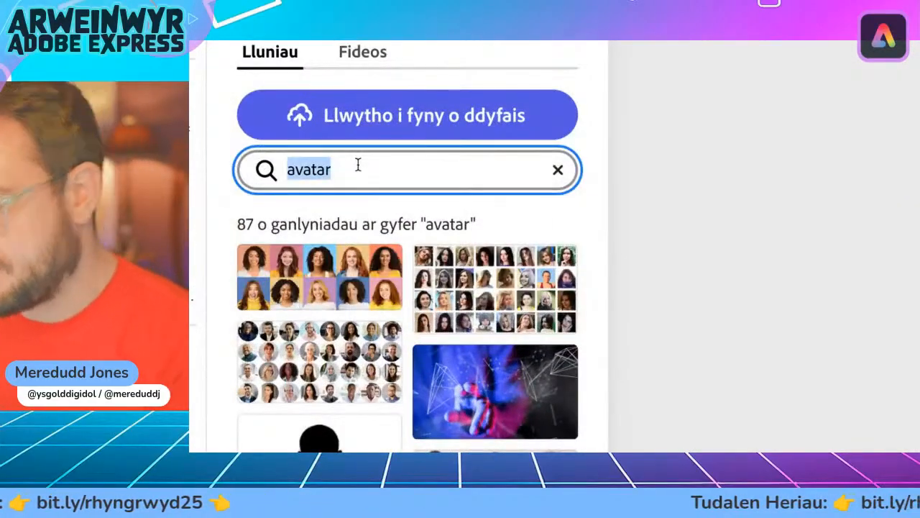
text(l)
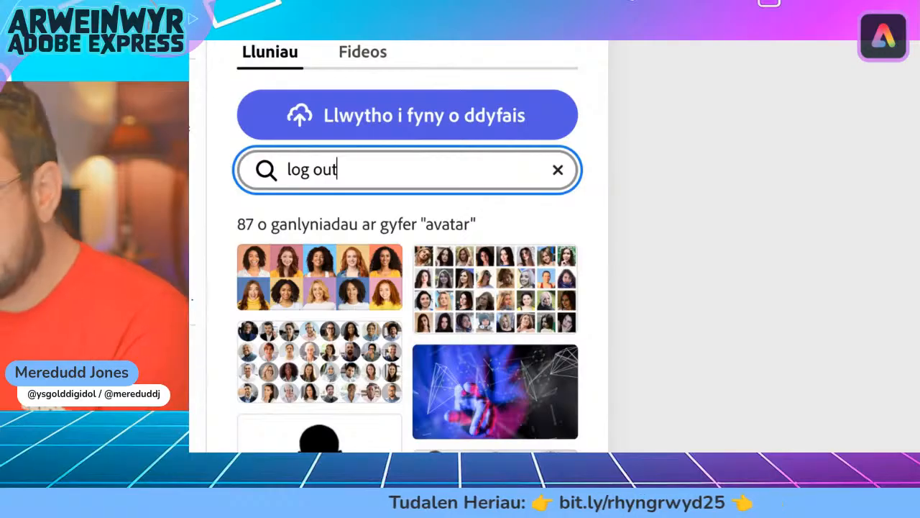
text(og out)
key(Return)
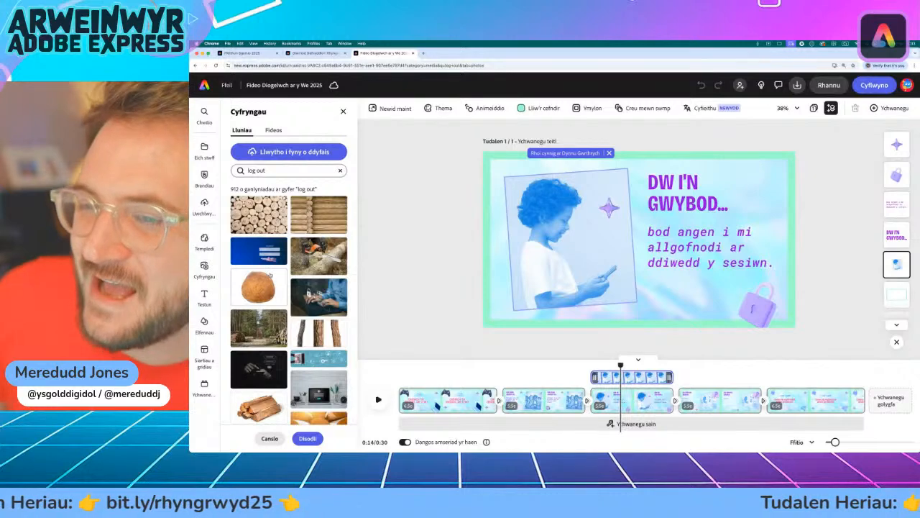
- Try several login-themed stock photos and replace the child's picture with the laptop photo showing cloud and shield padlock icons
click(253, 250)
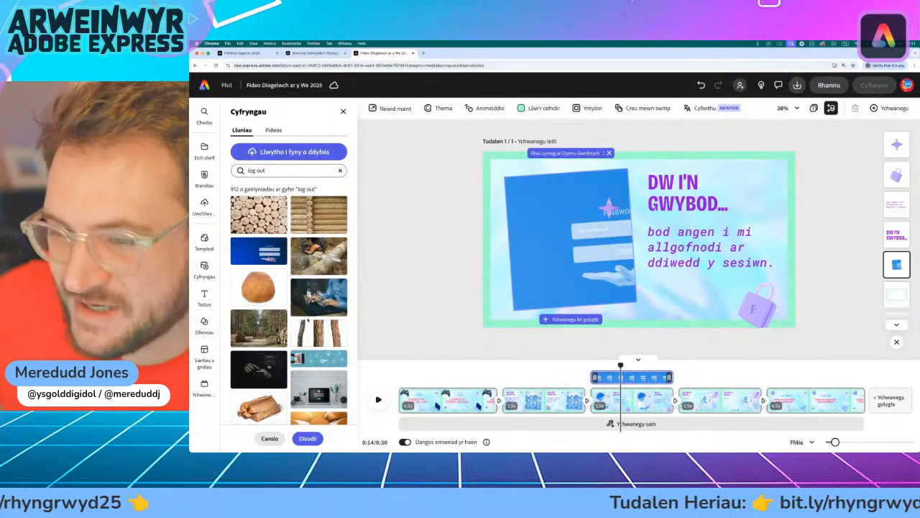
click(330, 294)
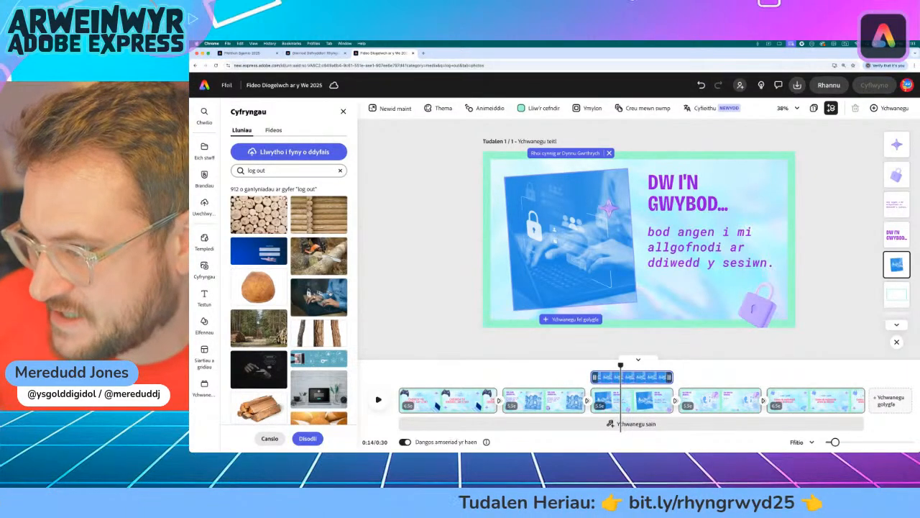
scroll(330, 294, down, 2)
click(325, 333)
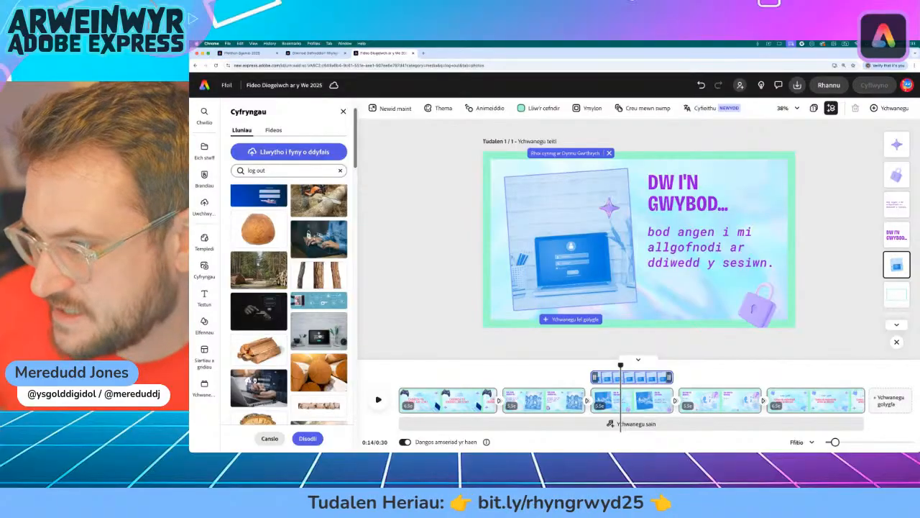
click(265, 311)
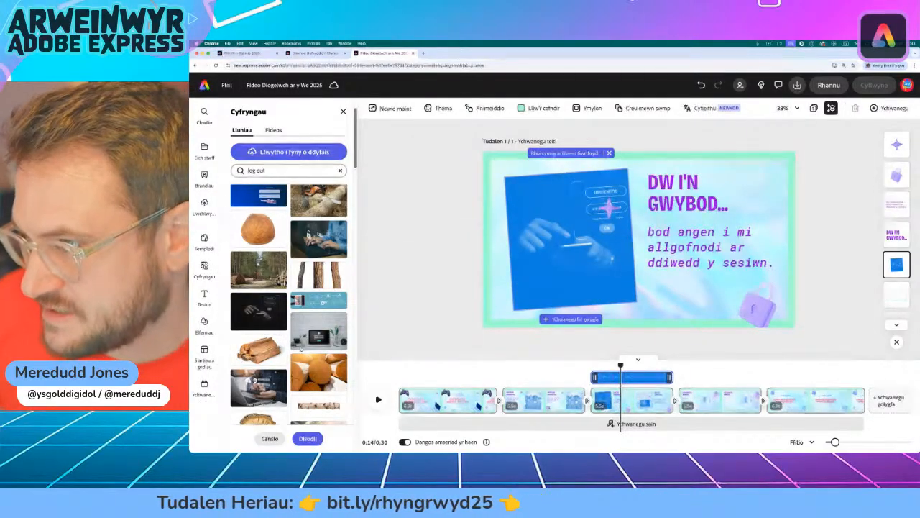
scroll(289, 302, down, 2)
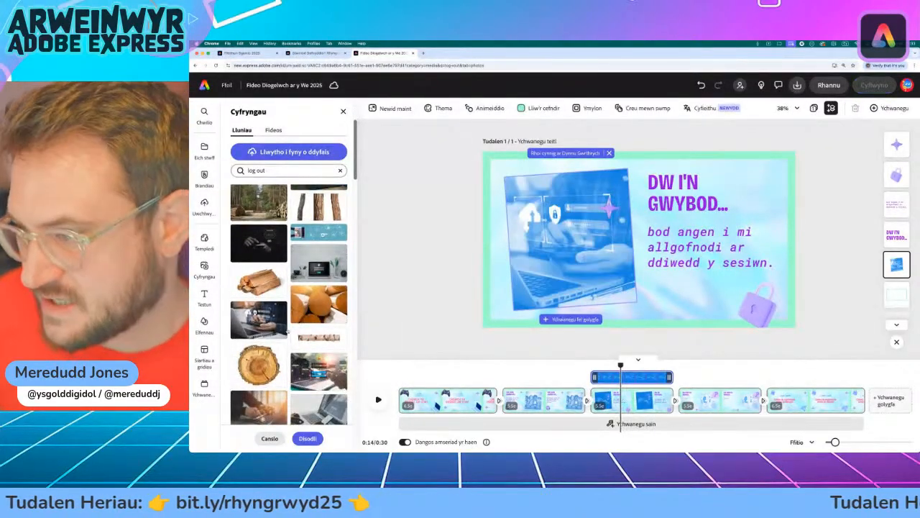
scroll(293, 339, down, 2)
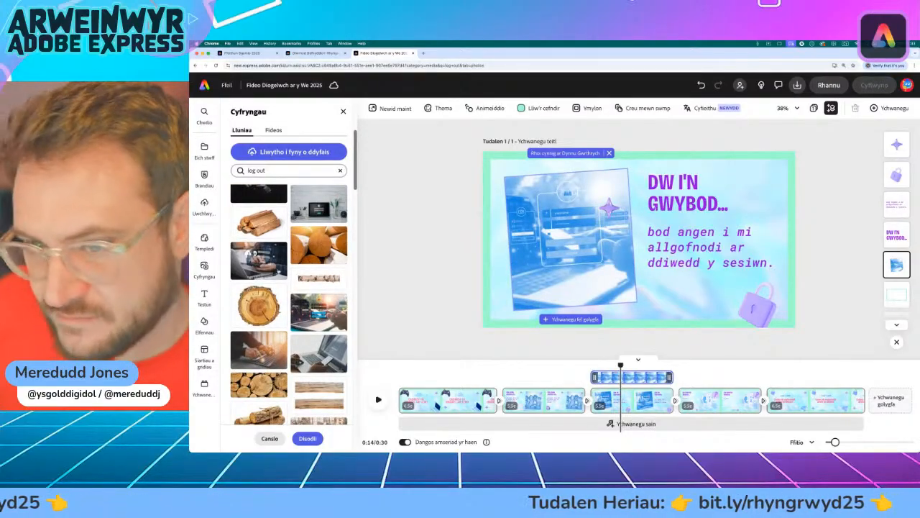
click(260, 260)
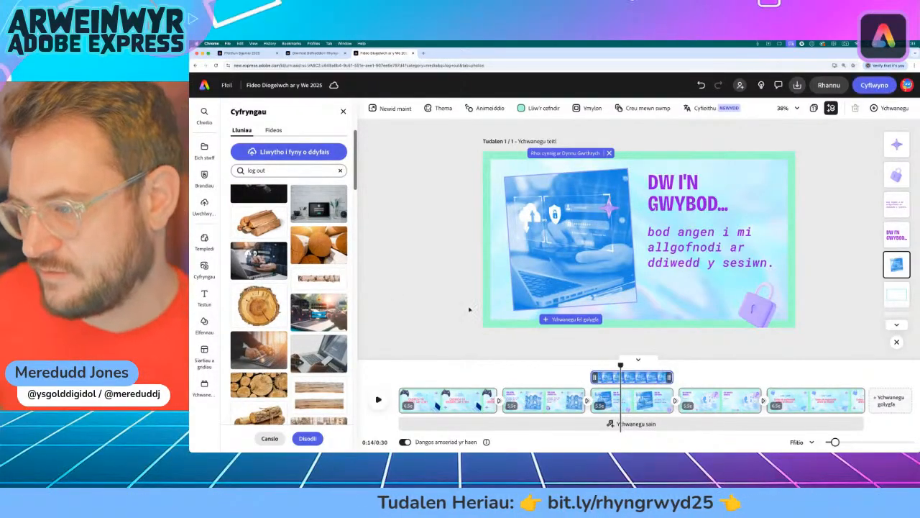
click(469, 309)
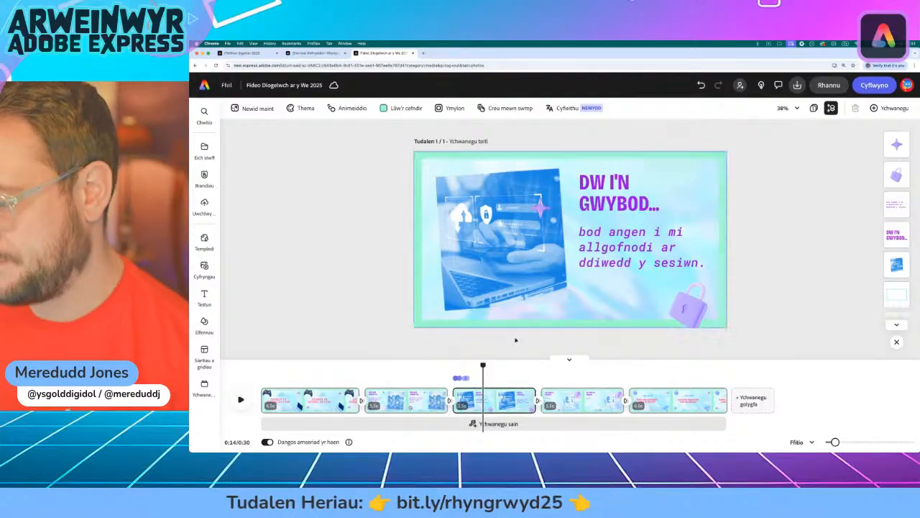
- Play the "DW I'N GWYBOD..." scene from its start to check its animation and transition
drag(481, 365, 451, 366)
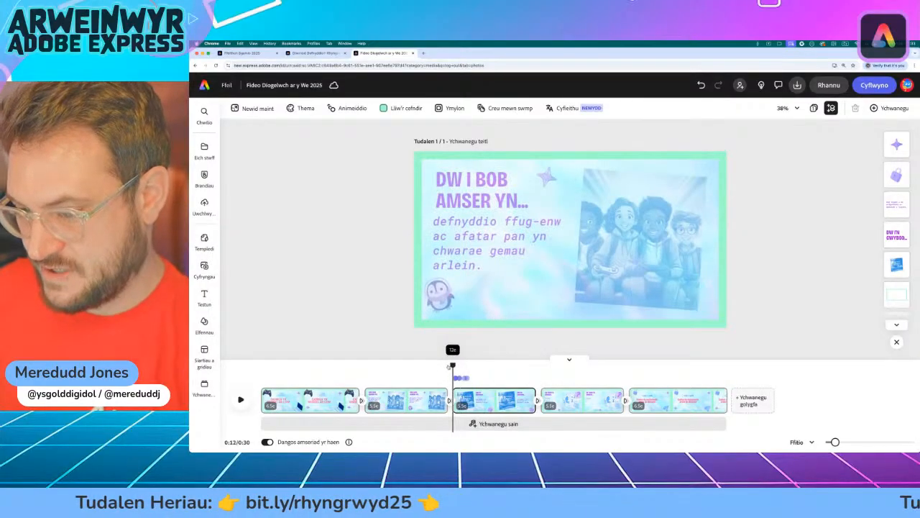
click(239, 400)
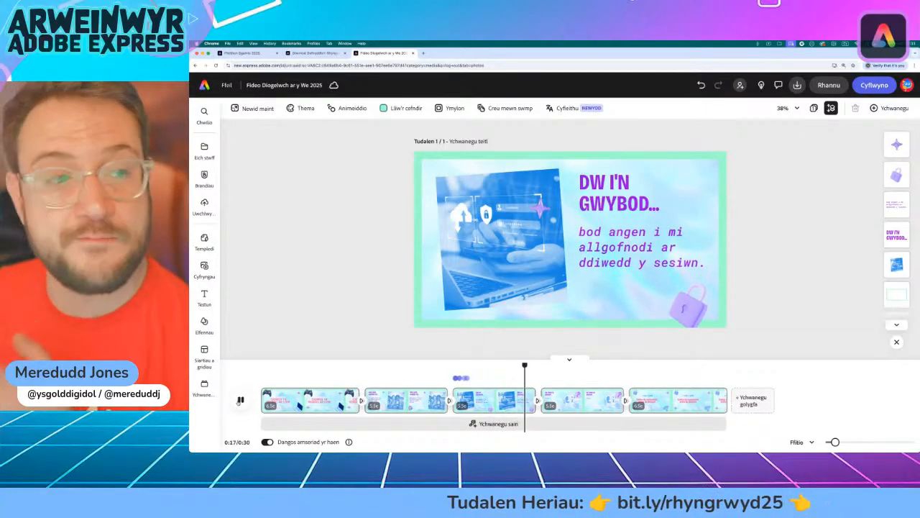
click(240, 401)
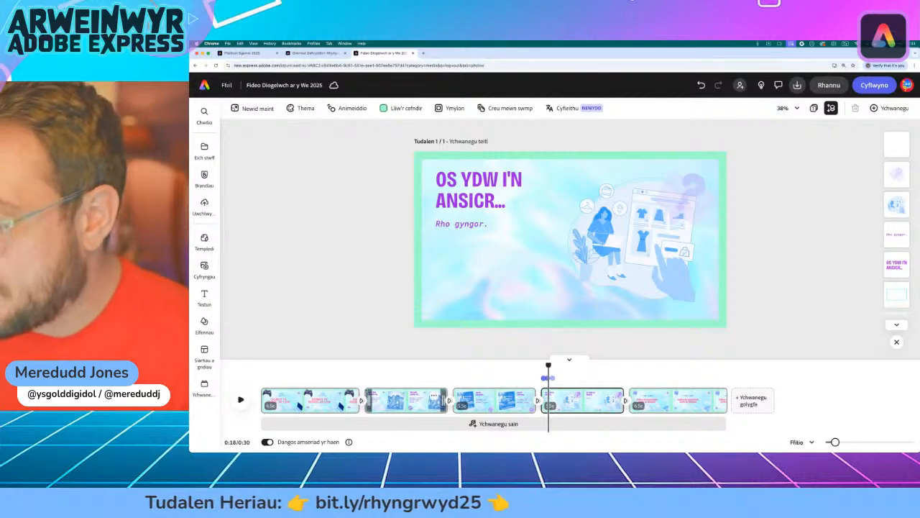
- Replace the placeholder text in the "OS YDW I'N ANSICR..." scene with "oedi, gofyn am gyngor, a defnyddio synnwyr cyffredin."
drag(548, 367, 576, 374)
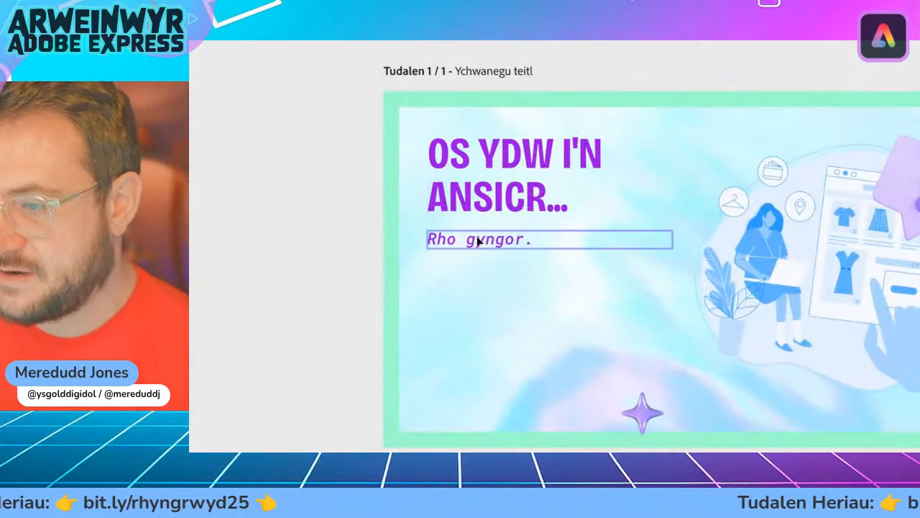
click(469, 225)
click(469, 225)
click(548, 239)
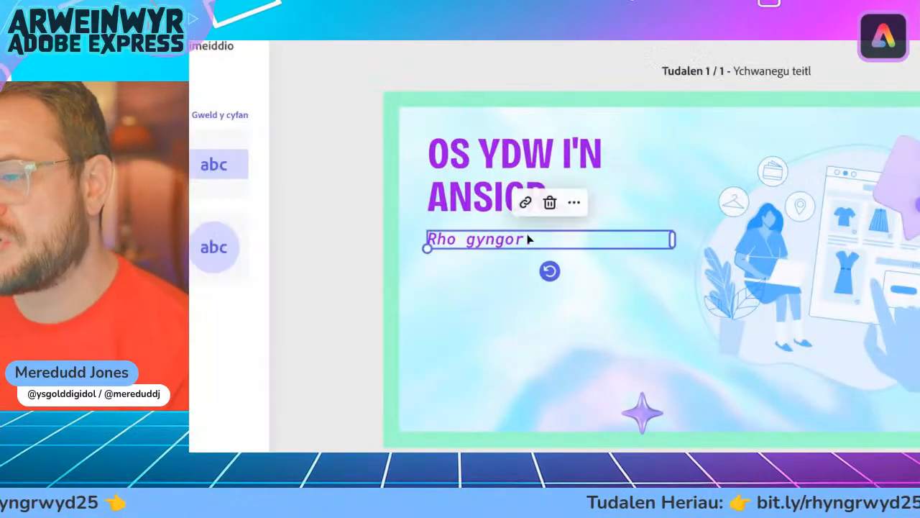
double_click(604, 240)
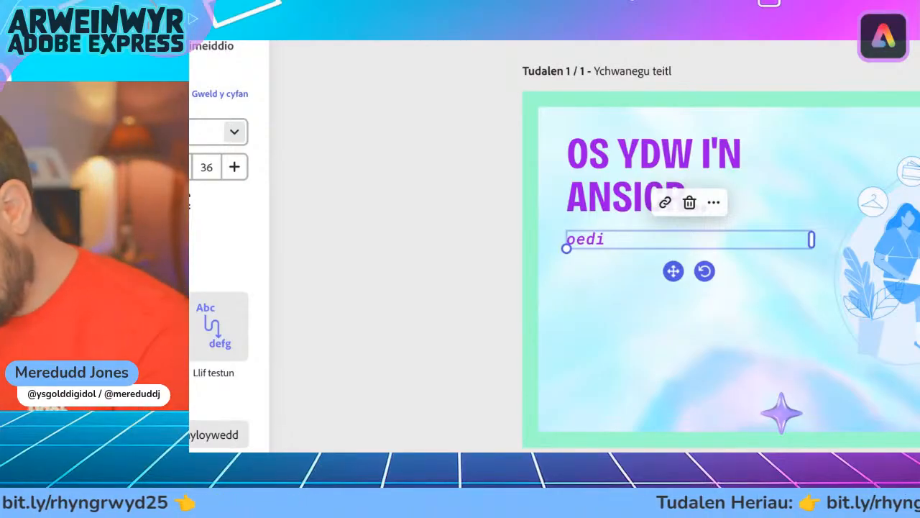
text(gofyn am gyngor,)
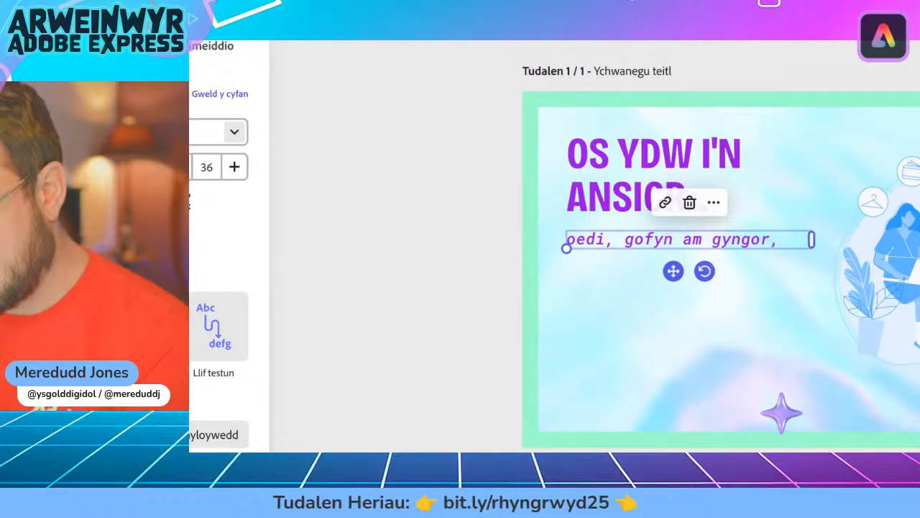
text(defn)
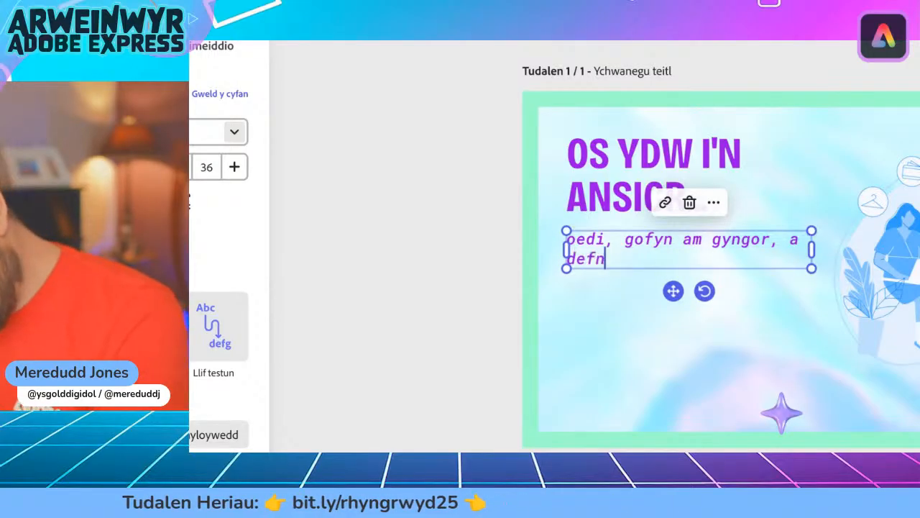
text(yddio syn)
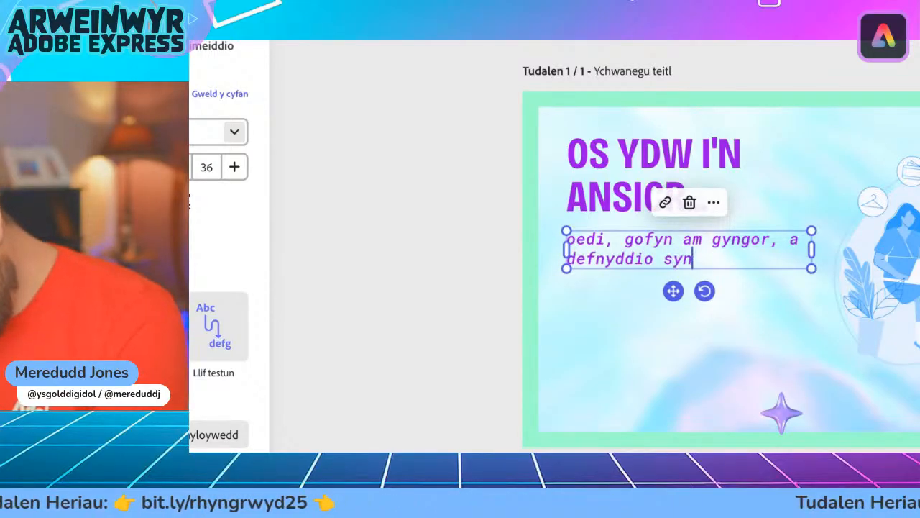
text(nwyr cyffr)
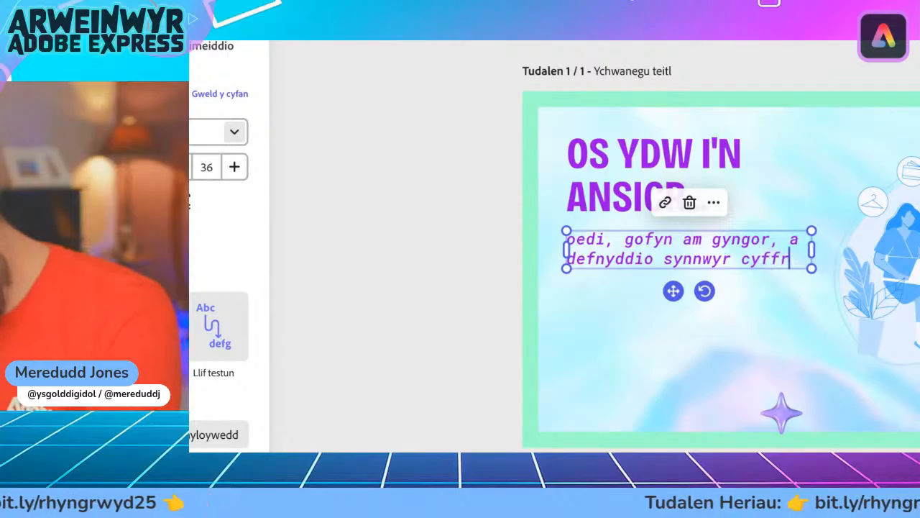
text(edin.)
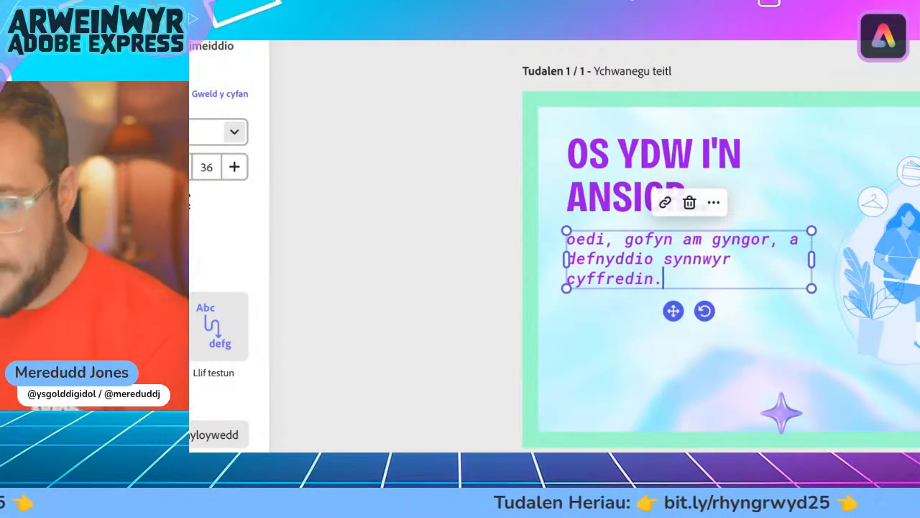
- Enlarge the advice text to size 55, wrap it onto four lines and position it beneath the "OS YDW I'N ANSICR..." heading
drag(812, 260, 720, 263)
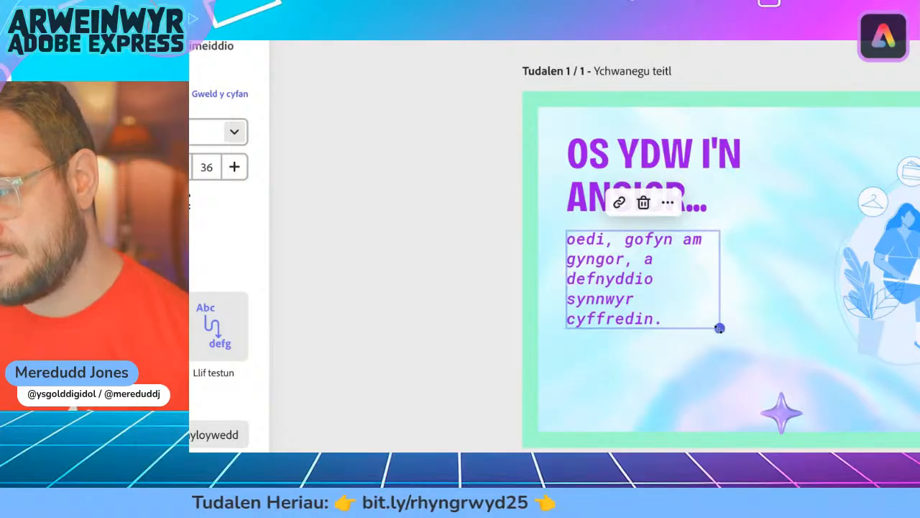
drag(719, 328, 796, 377)
drag(797, 303, 815, 302)
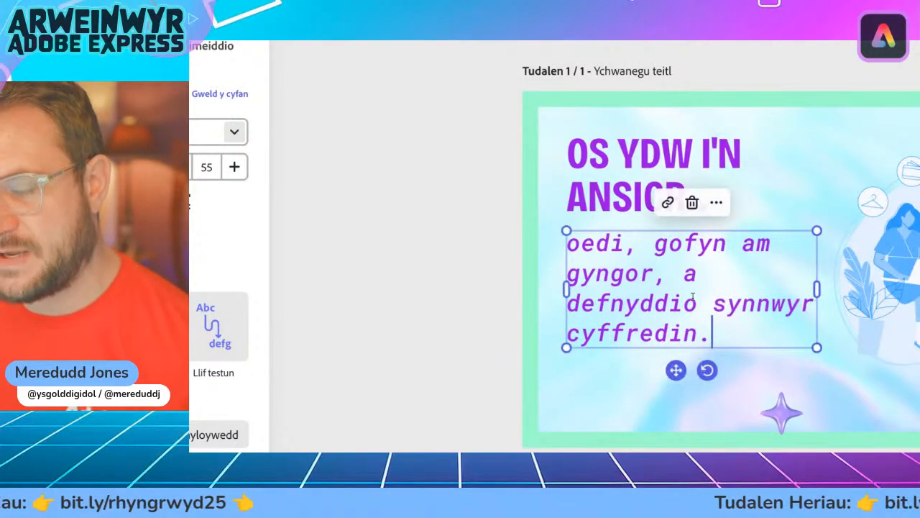
drag(676, 370, 669, 381)
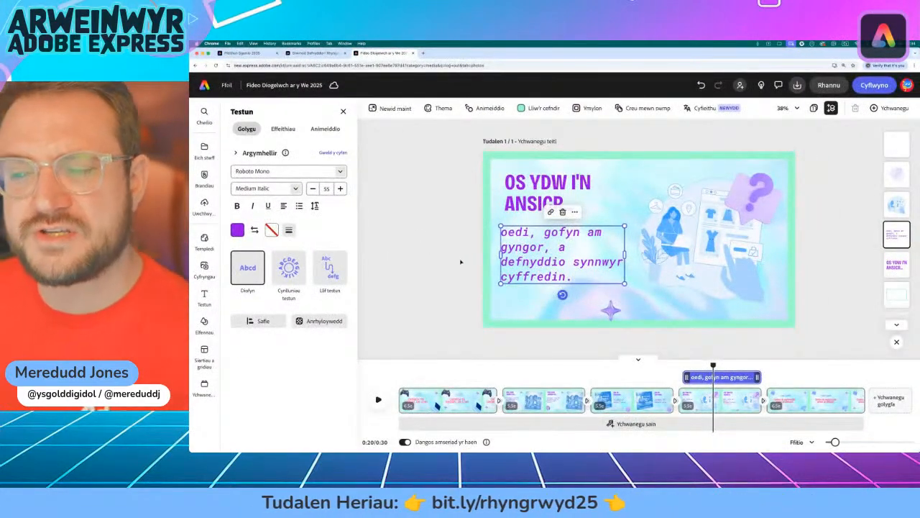
click(461, 262)
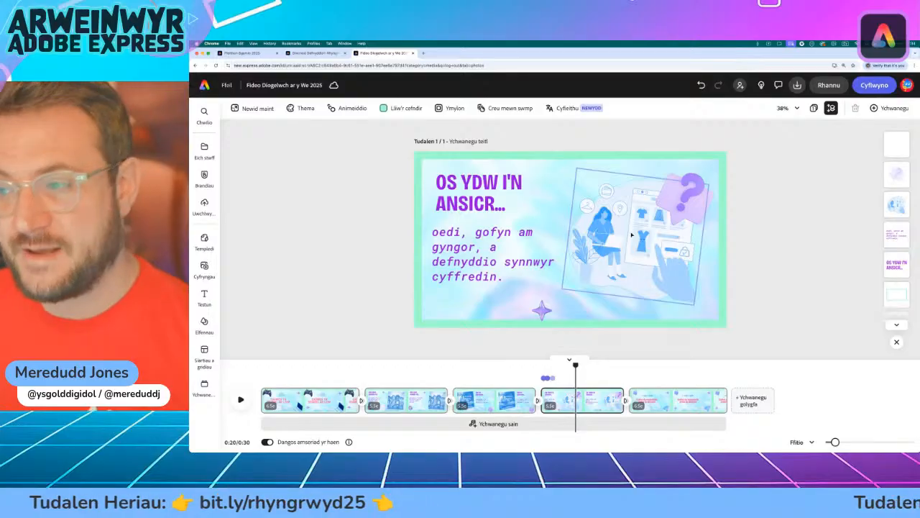
- Delete the online shopping illustration from the "OS YDW I'N ANSICR..." scene
mouse_move(575, 365)
mouse_down()
mouse_move(540, 365)
mouse_move(587, 366)
mouse_up()
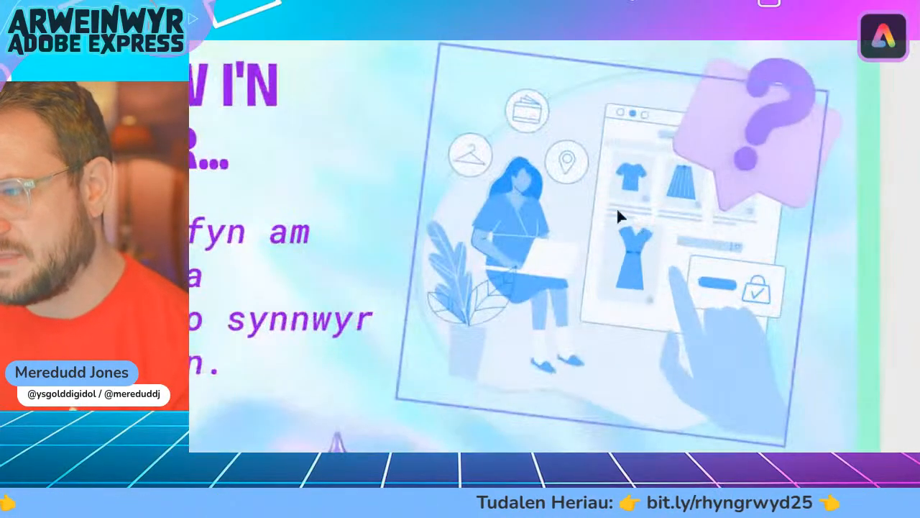
click(631, 227)
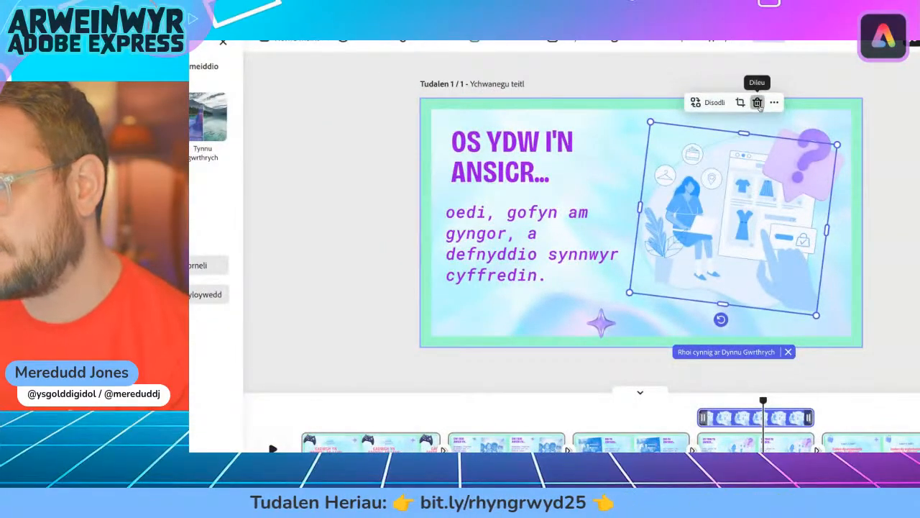
click(757, 103)
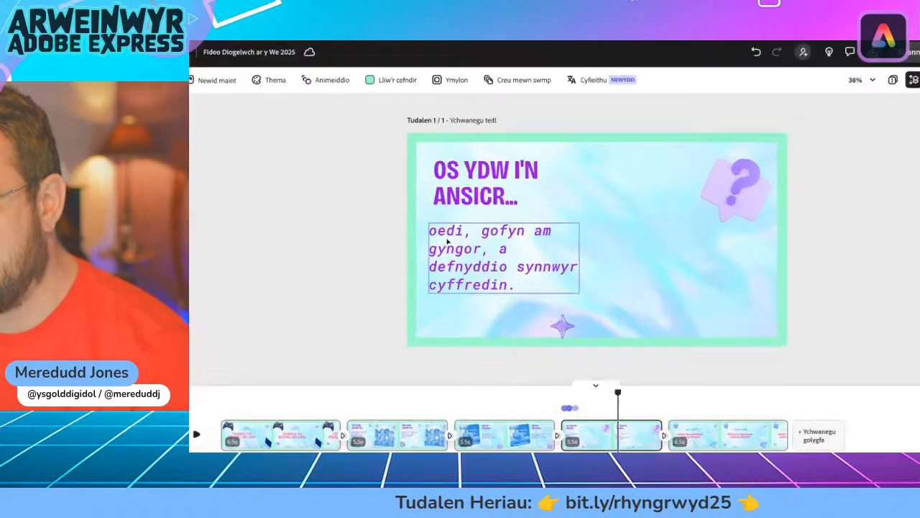
- Reword the advice text as "dw i'n oedi, yn gofyn am gyngor, ac yn defnyddio synnwyr cyffredin." and nudge it up slightly
click(444, 235)
click(451, 236)
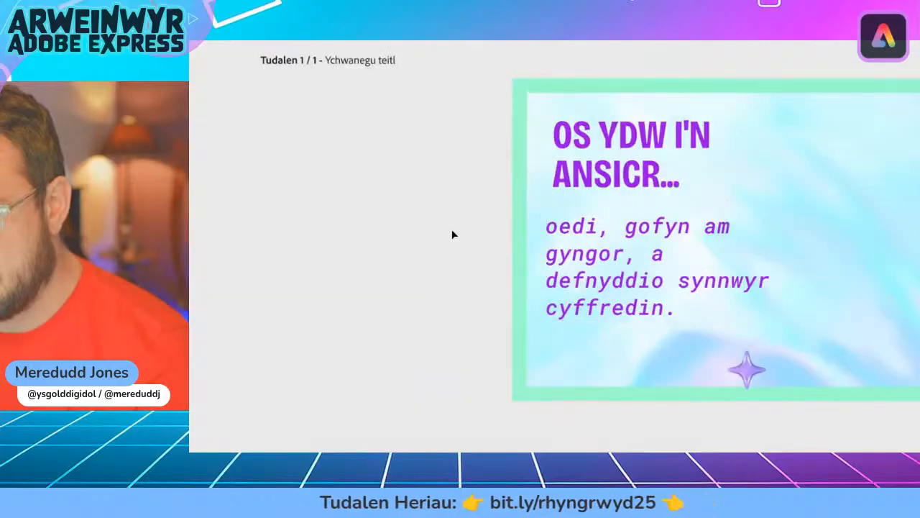
double_click(513, 228)
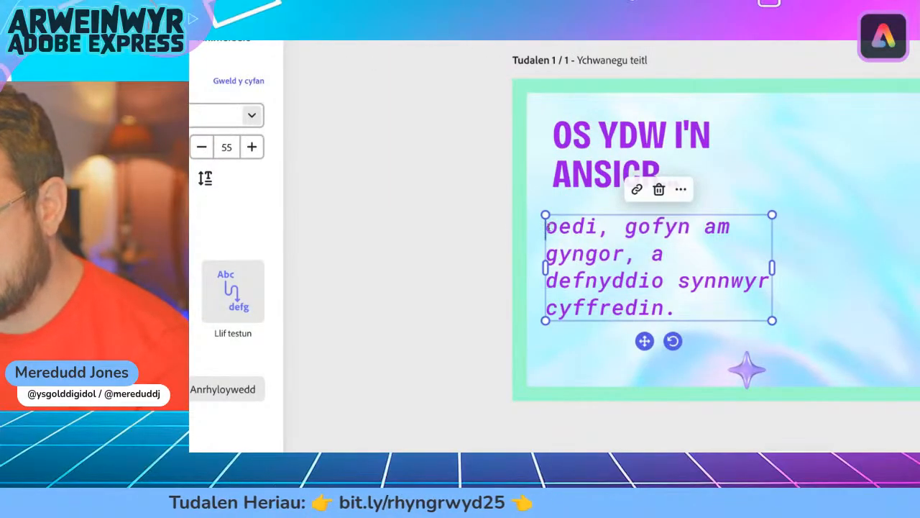
text(dw i'n oedi,)
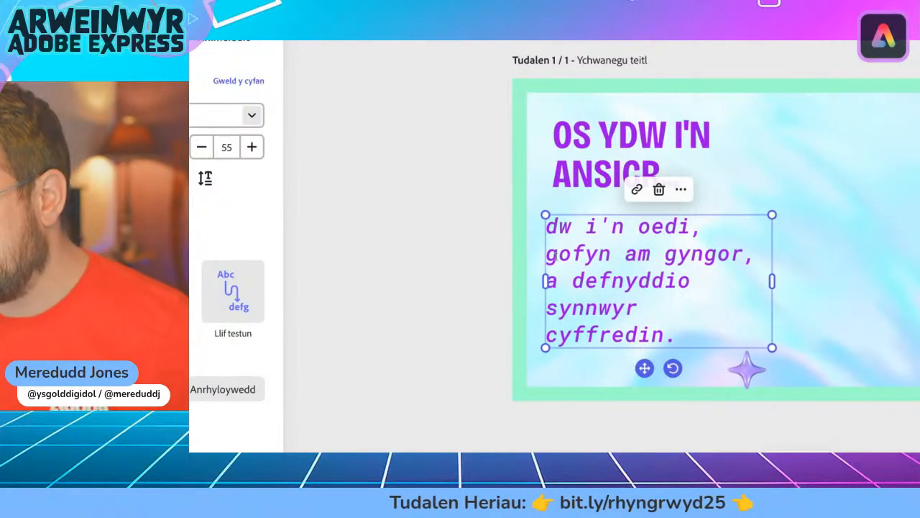
text(yn)
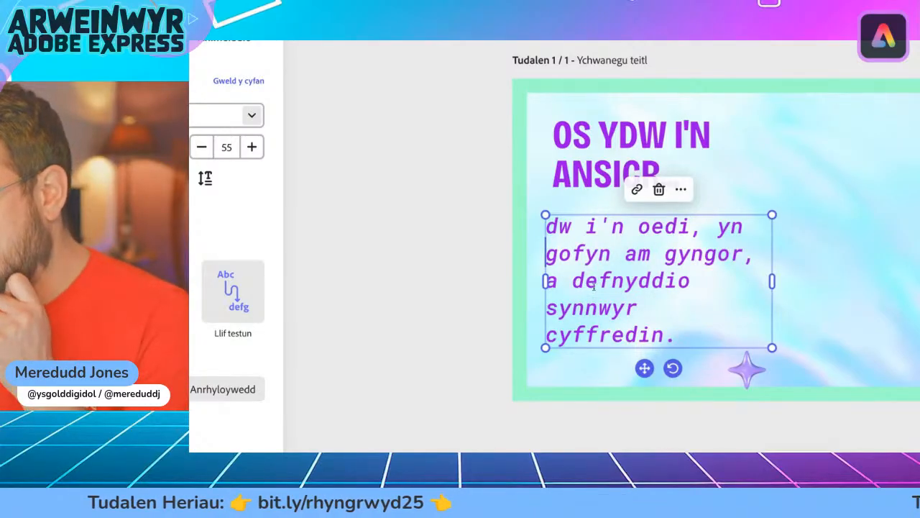
click(562, 281)
text(c )
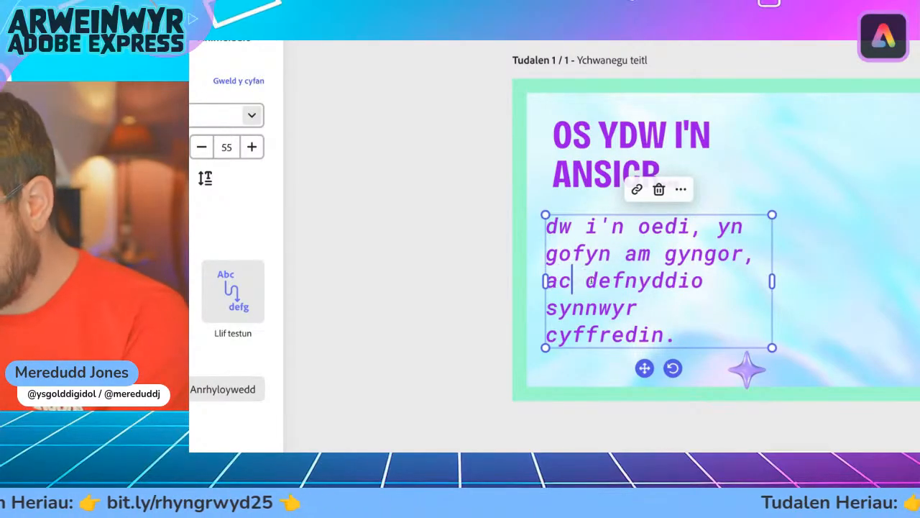
text(yn)
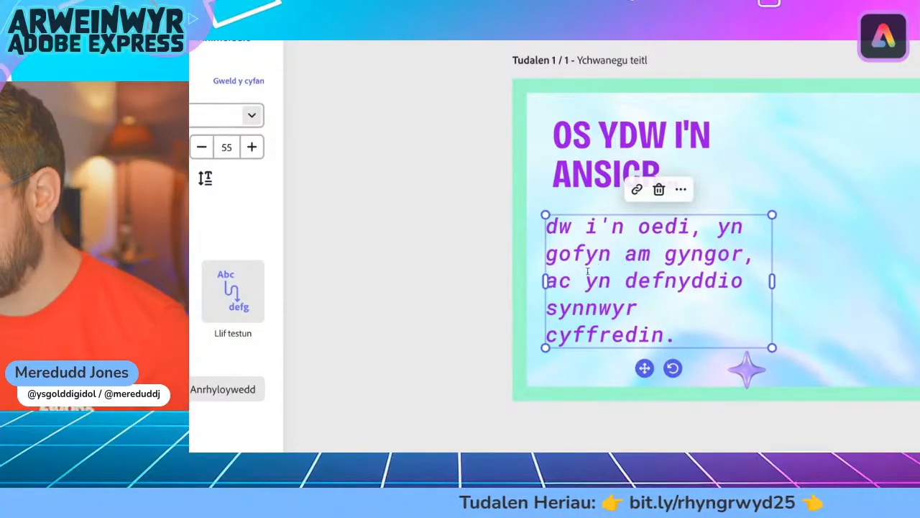
click(447, 231)
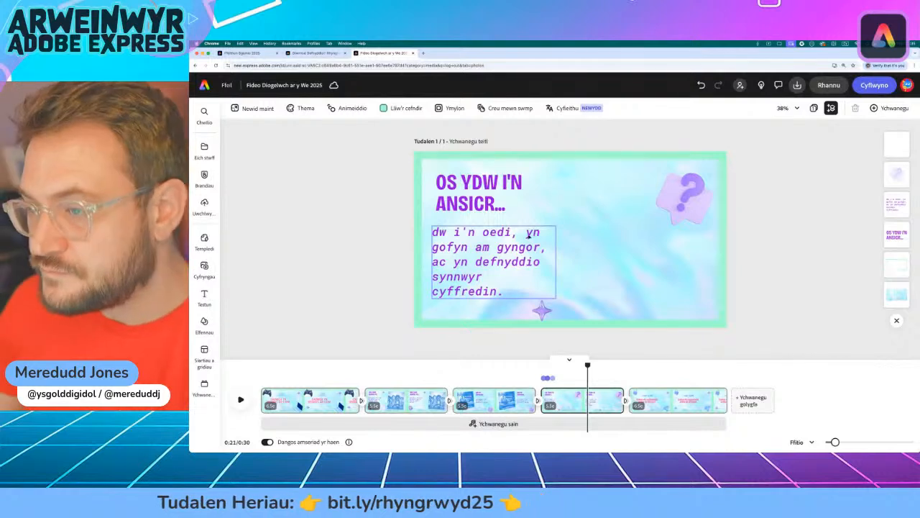
click(496, 231)
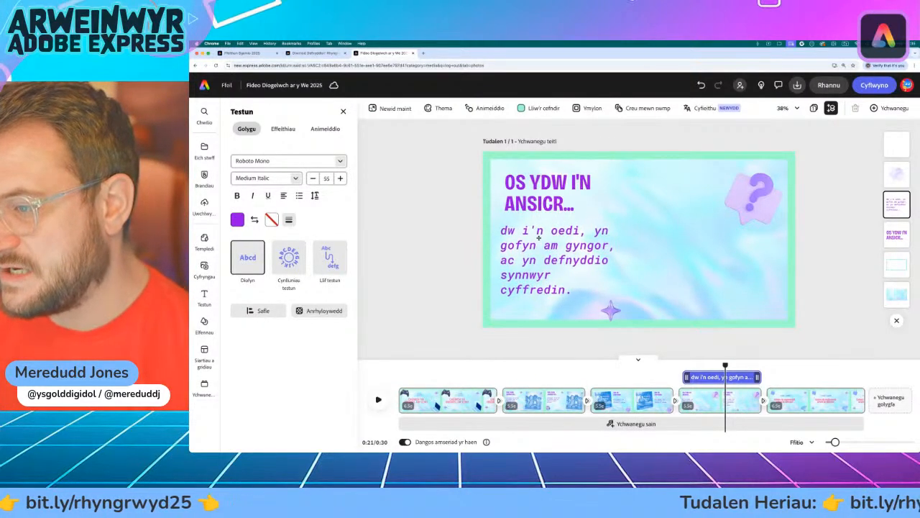
click(538, 237)
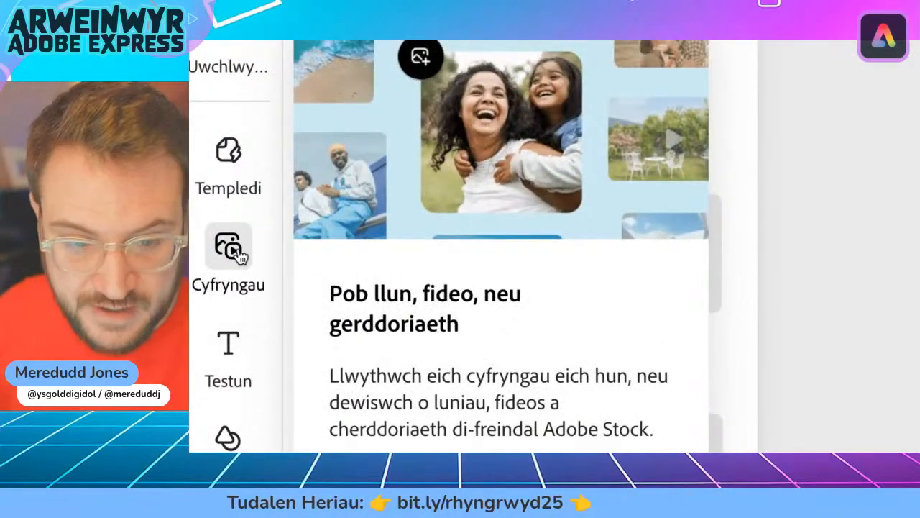
- Open the Animeiddio cymeriadau tool from the video media options
click(240, 250)
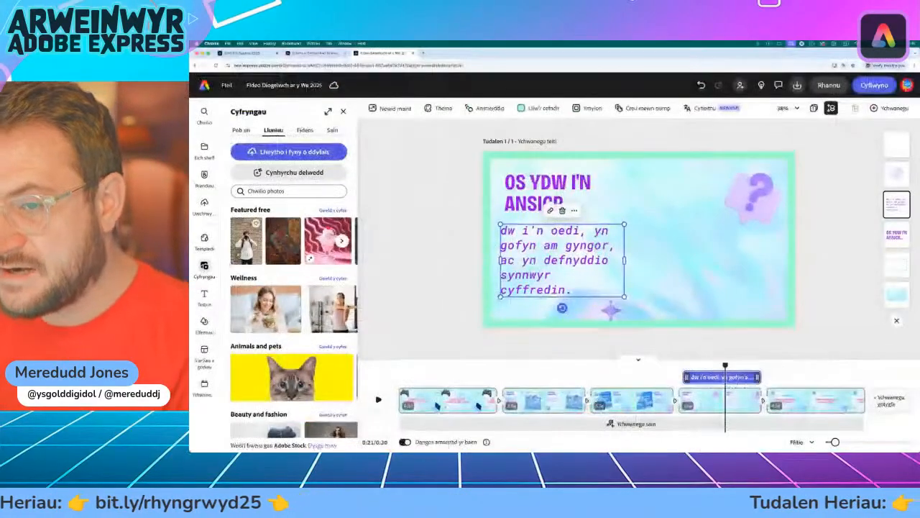
click(305, 130)
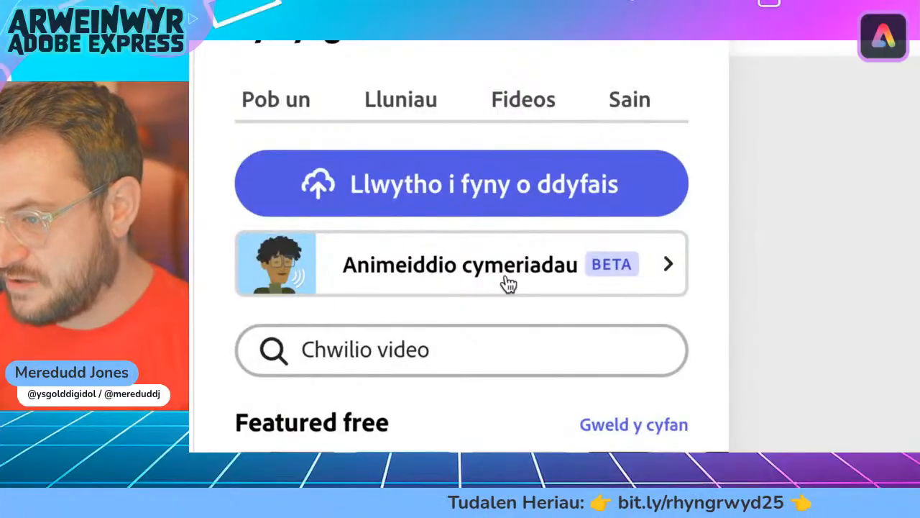
click(407, 275)
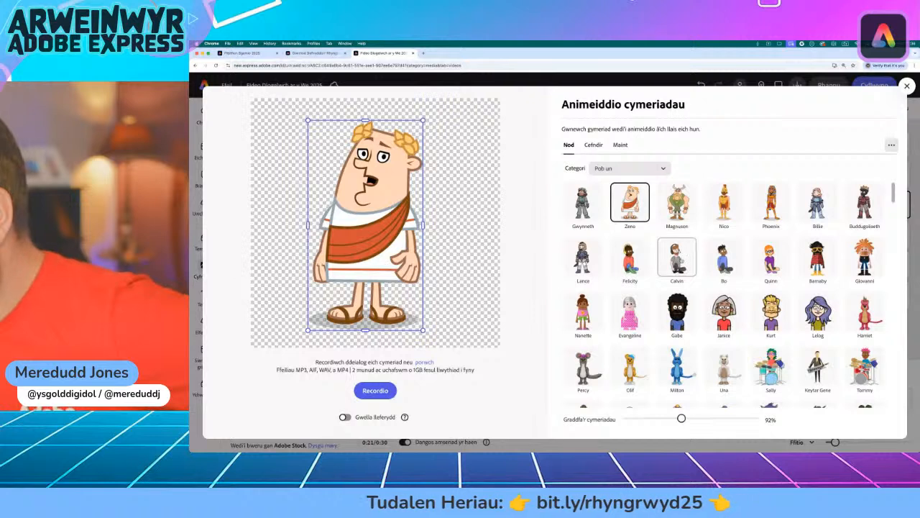
- Preview the Calvin, Felicity, Lance, Billie and Buddugoliaeth characters for animation
click(677, 257)
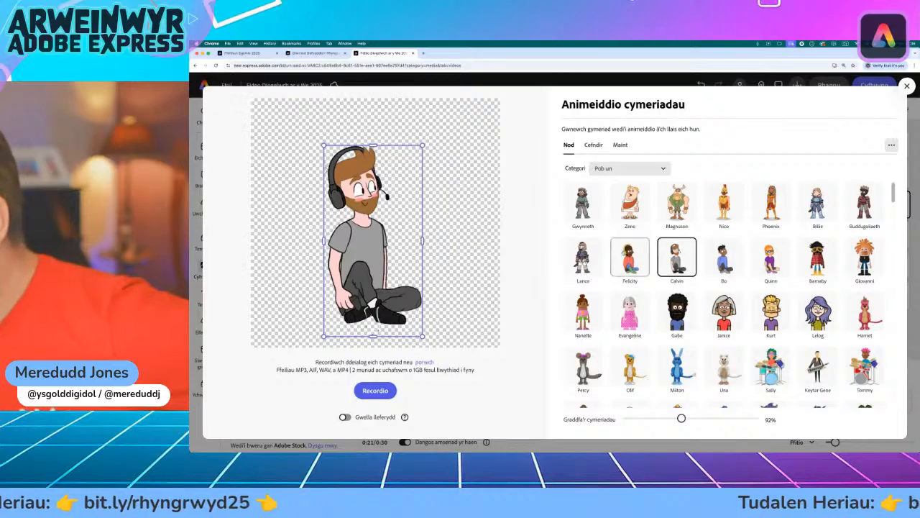
click(630, 257)
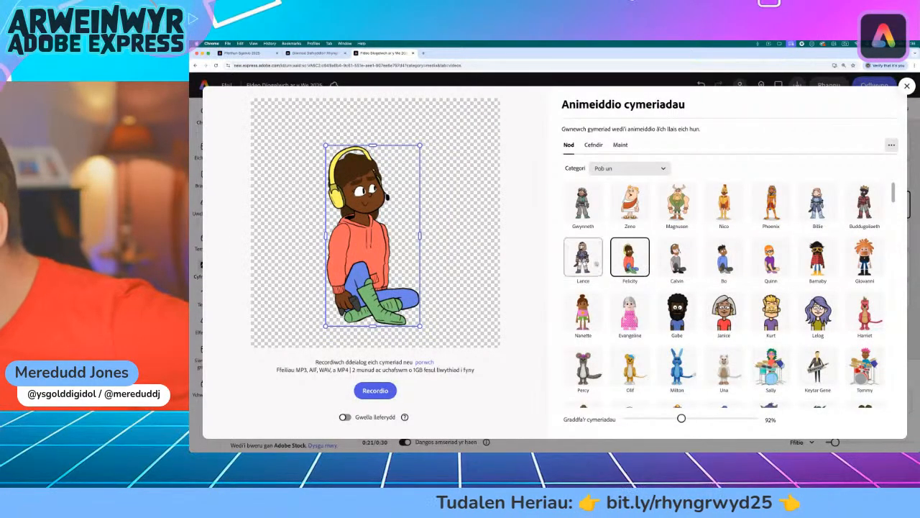
click(596, 264)
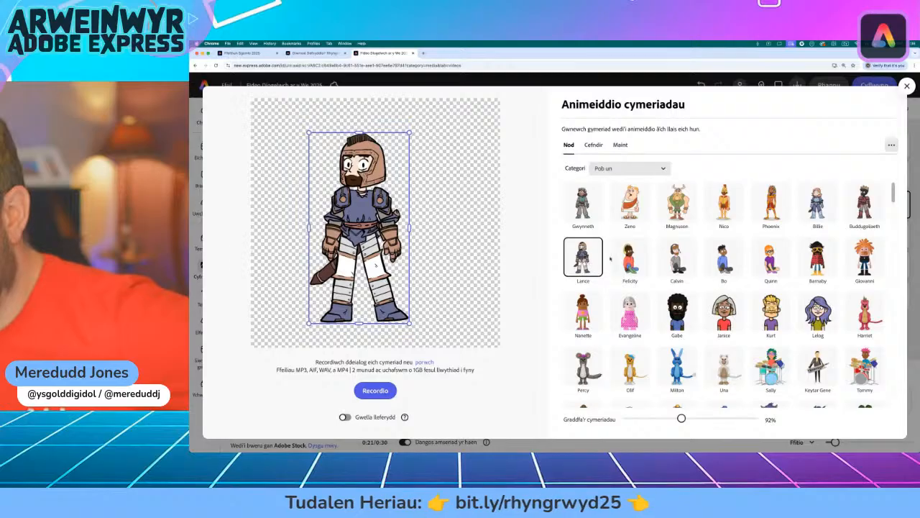
click(809, 212)
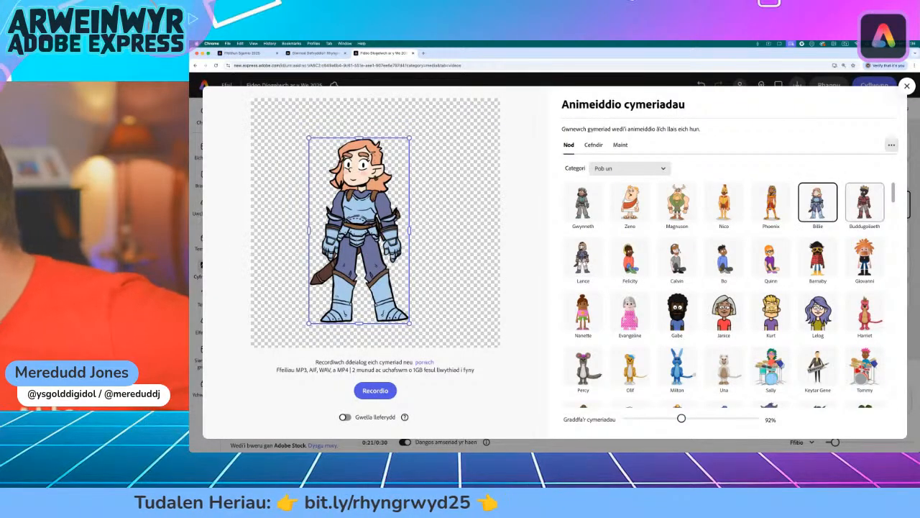
click(864, 202)
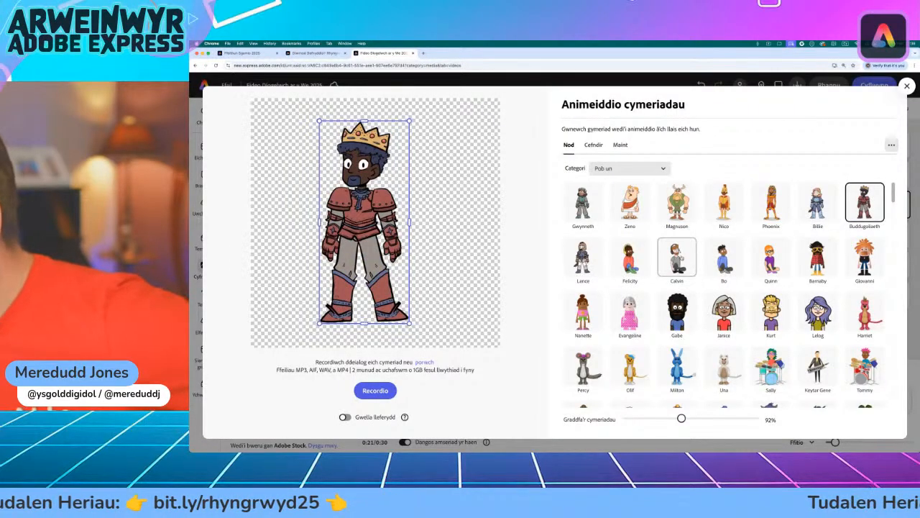
- Preview the Una, Keytar Gene, Sally, Milton, Olif and Percy characters
scroll(669, 237, down, 1)
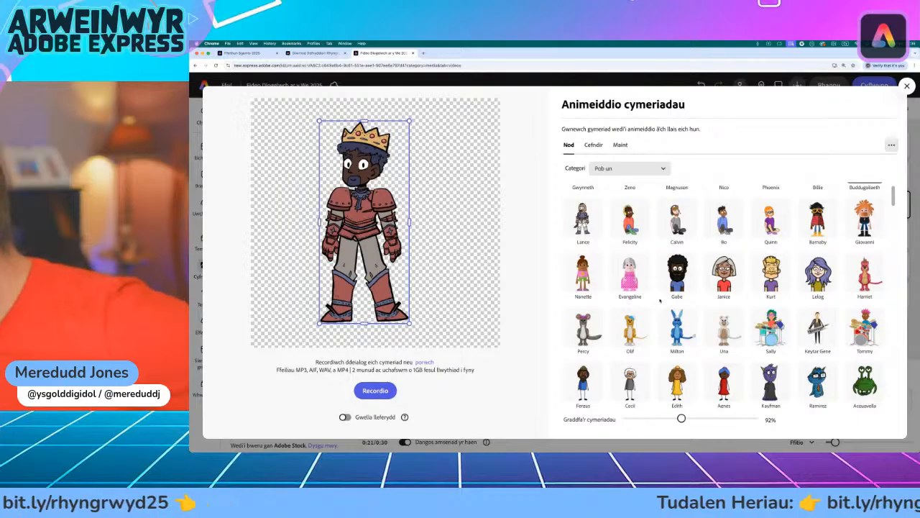
click(724, 327)
click(817, 327)
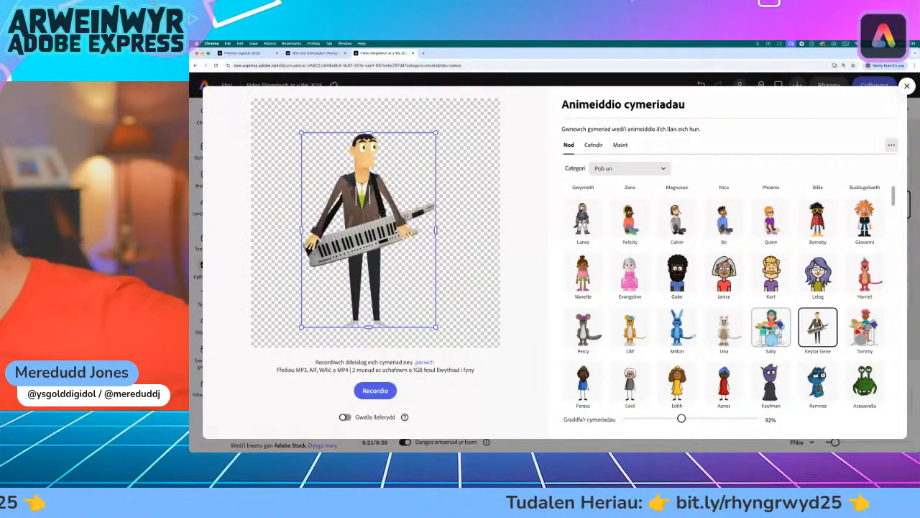
click(770, 327)
click(686, 332)
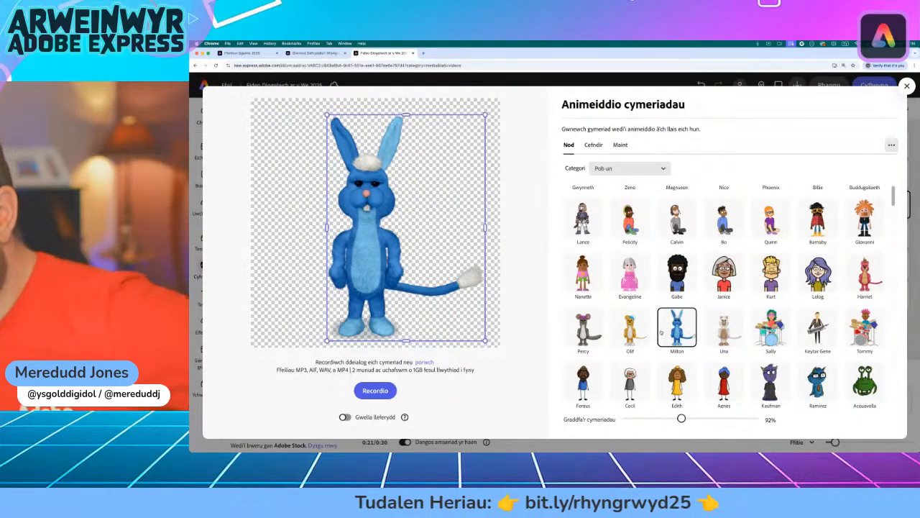
click(634, 331)
click(597, 331)
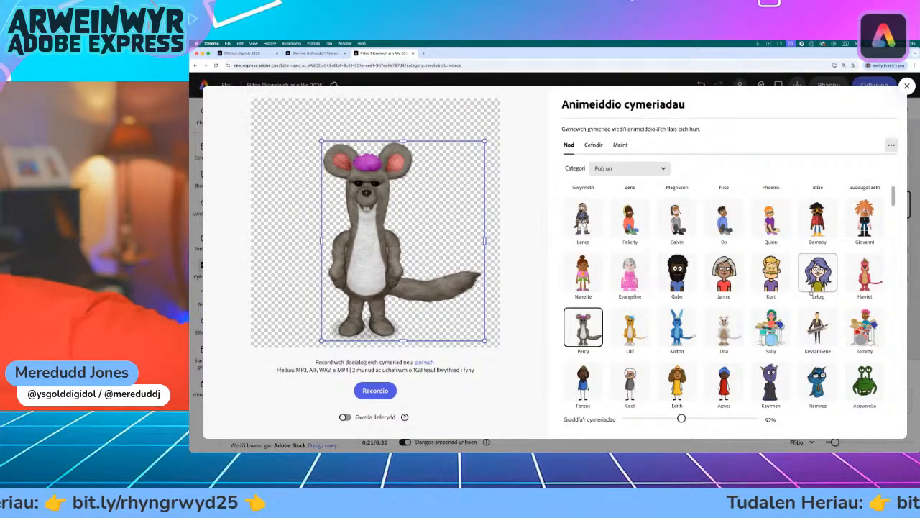
- Preview the Harriet, Lelog, Kurt, Janice, Gabe and Nanette characters
click(859, 280)
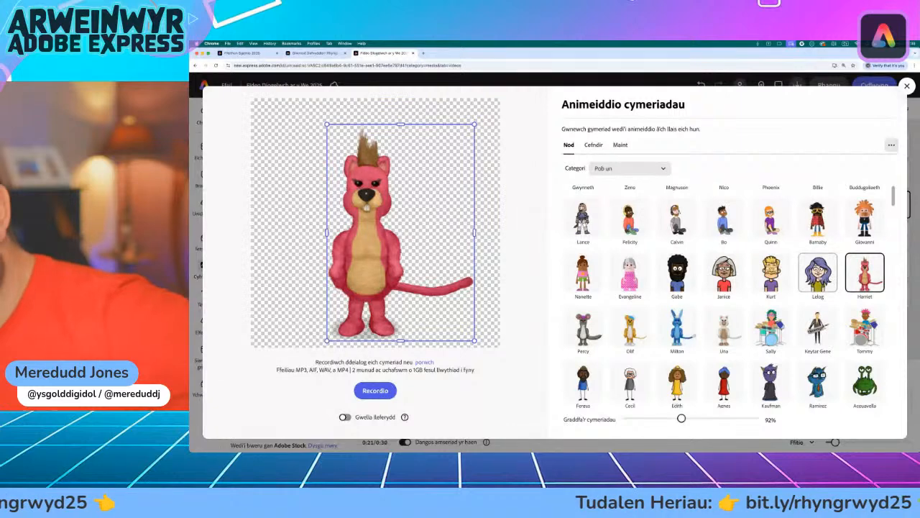
click(818, 276)
click(780, 280)
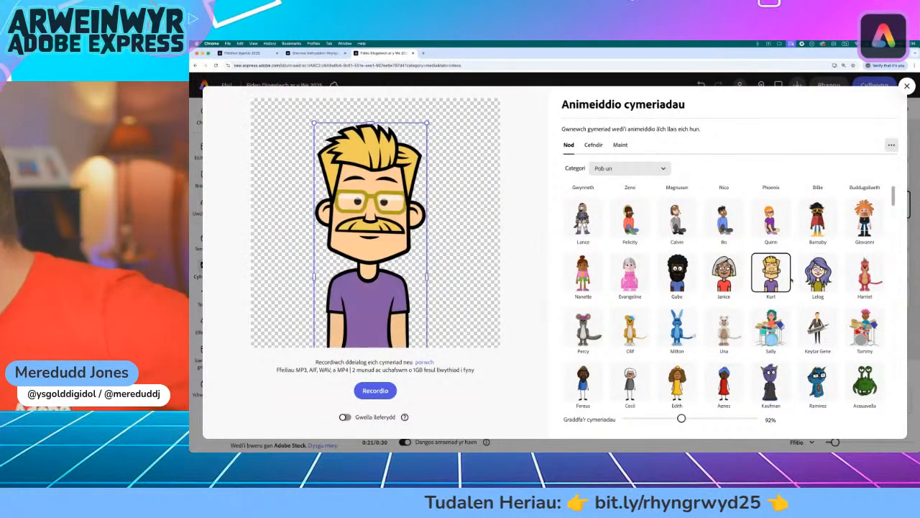
click(723, 273)
click(677, 274)
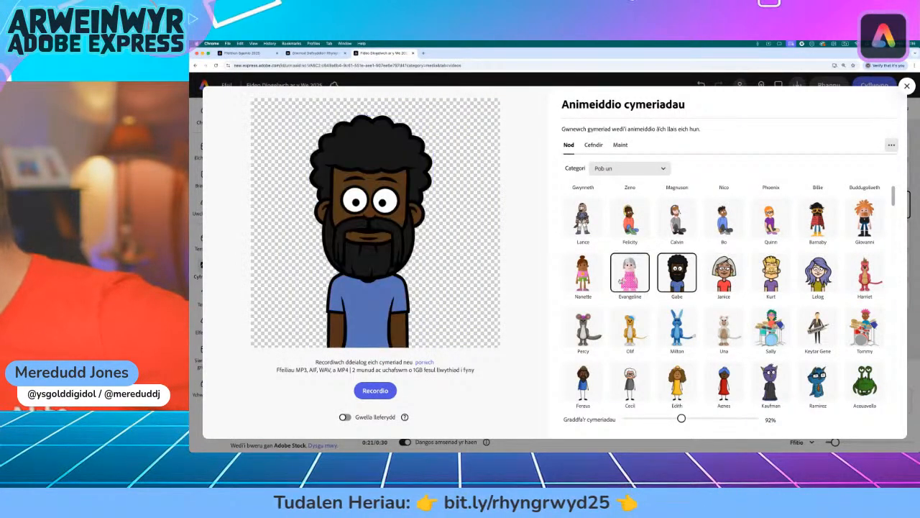
click(583, 273)
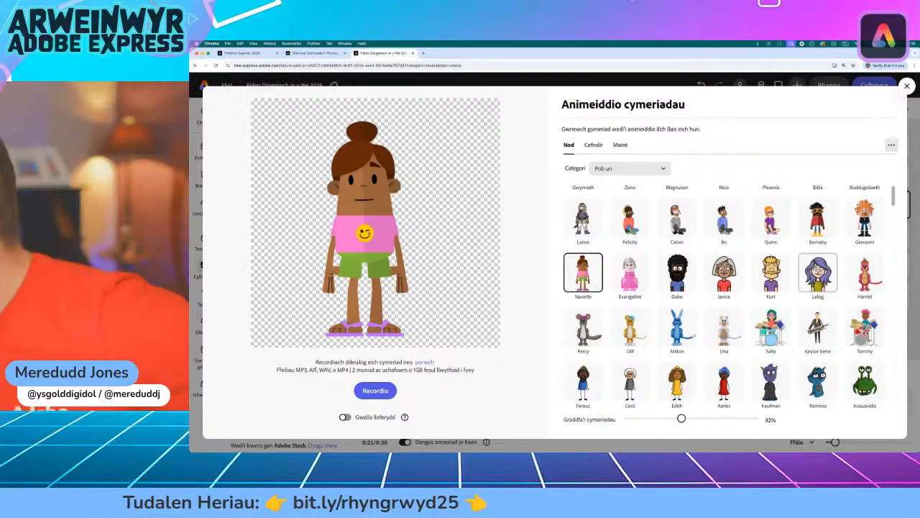
- Browse more of the character gallery and preview Percy, Olif and Milton again
scroll(817, 284, down, 2)
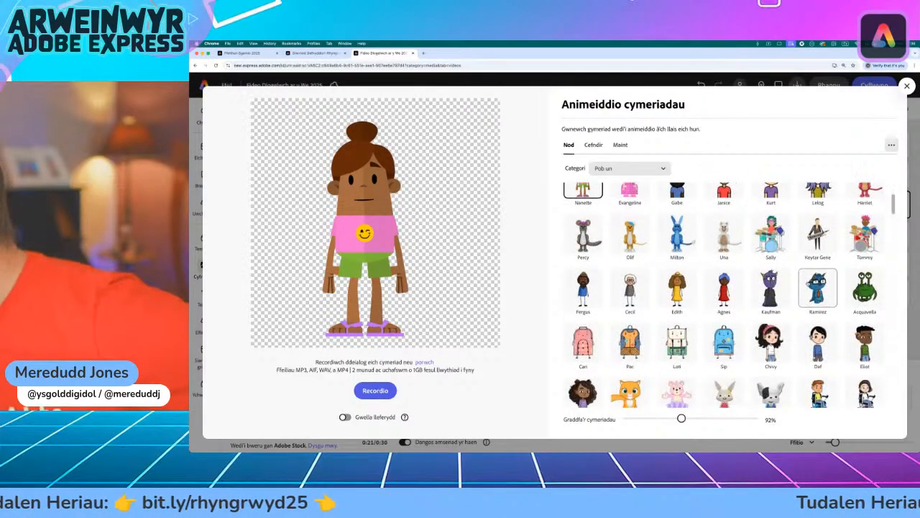
scroll(795, 323, down, 1)
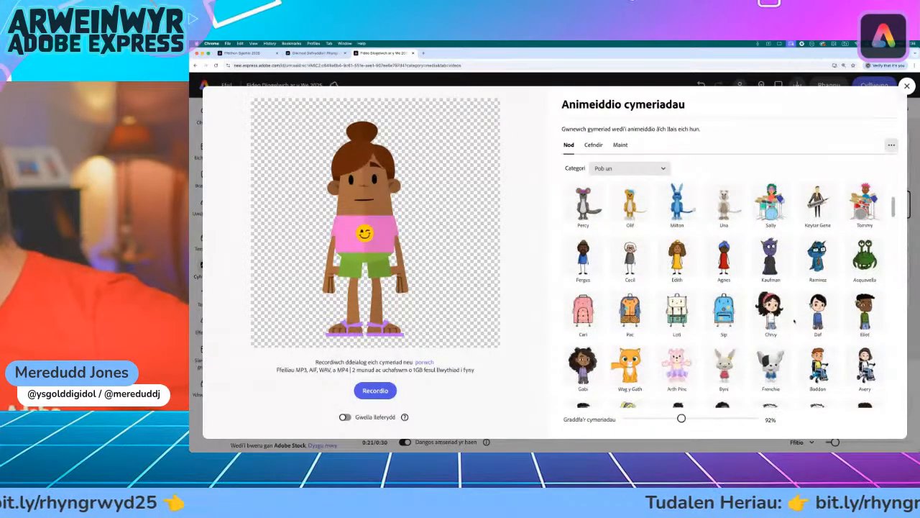
scroll(794, 316, up, 4)
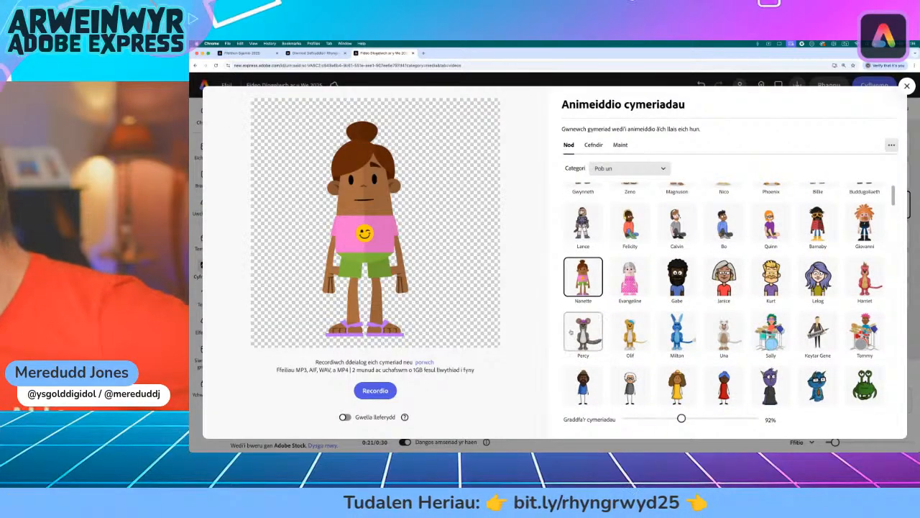
click(582, 332)
click(630, 332)
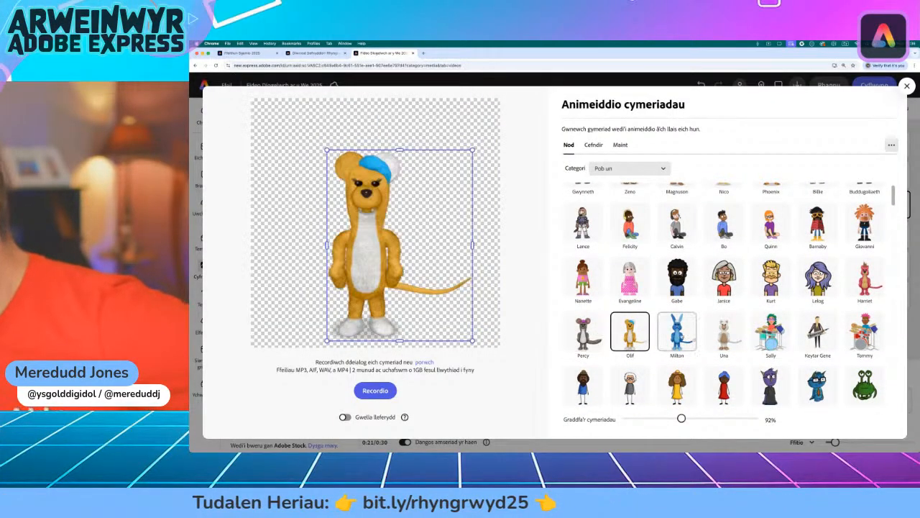
click(676, 332)
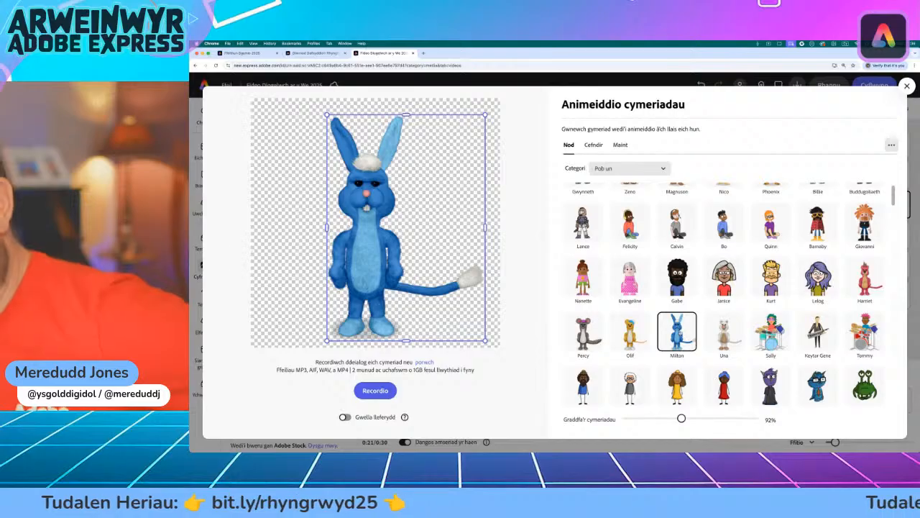
- Choose the Harriet character and record its spoken dialogue to add the animation to the "OS YDW I'N ANSICR..." scene
click(854, 282)
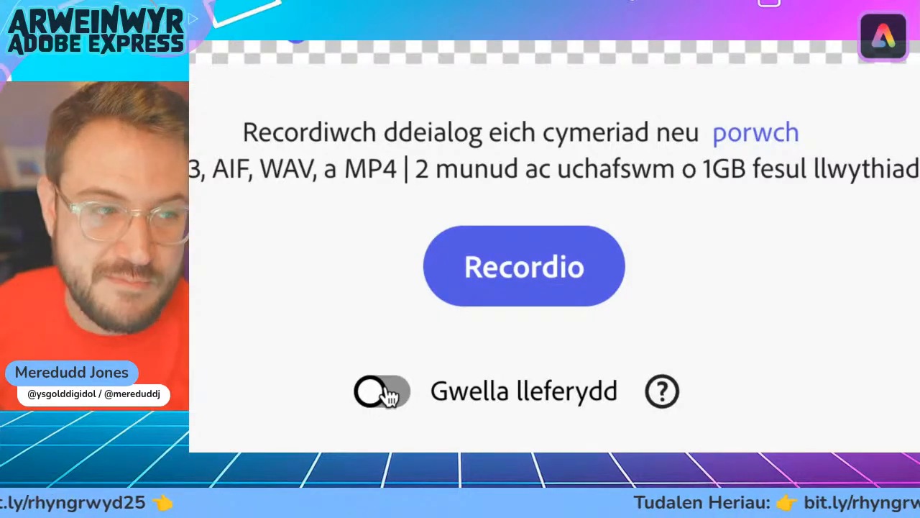
click(397, 394)
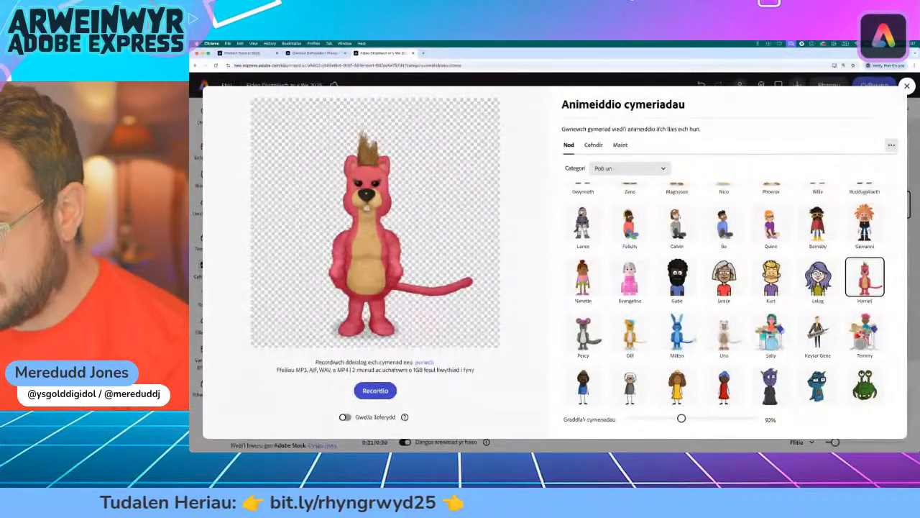
click(376, 390)
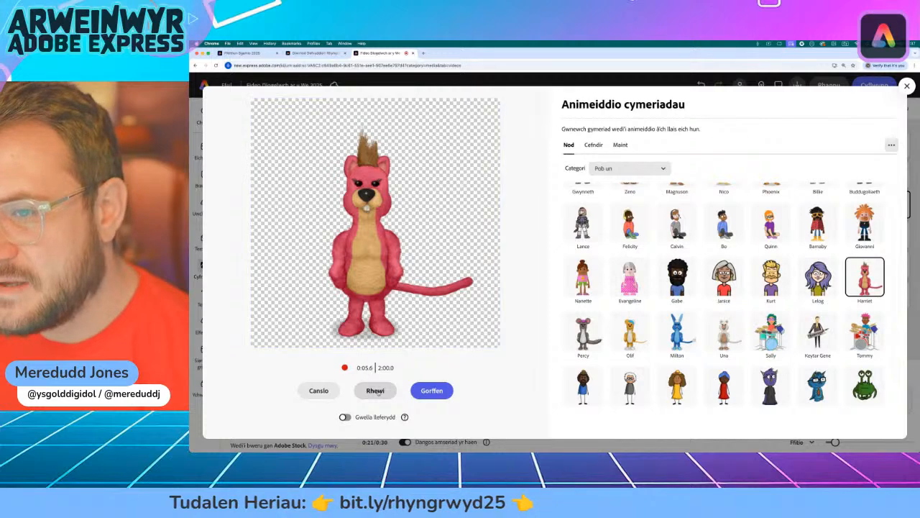
click(432, 391)
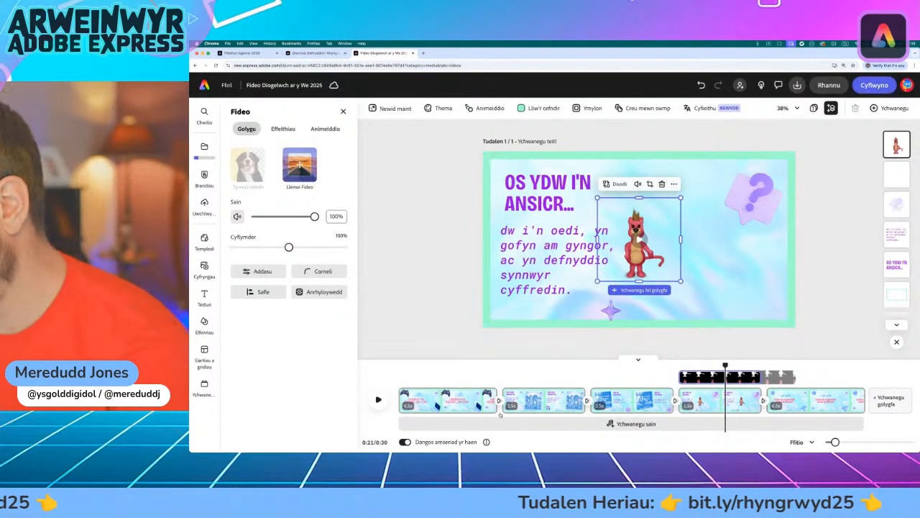
- Enlarge the animated character to nearly the scene's full height and place it beside the advice text, next to the question mark
drag(681, 280, 736, 335)
drag(598, 197, 544, 144)
drag(641, 266, 713, 265)
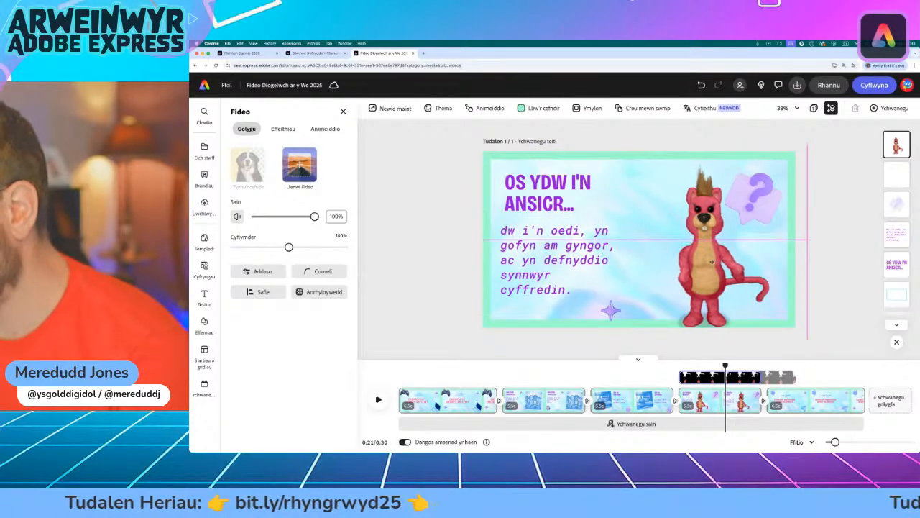
drag(615, 144, 604, 130)
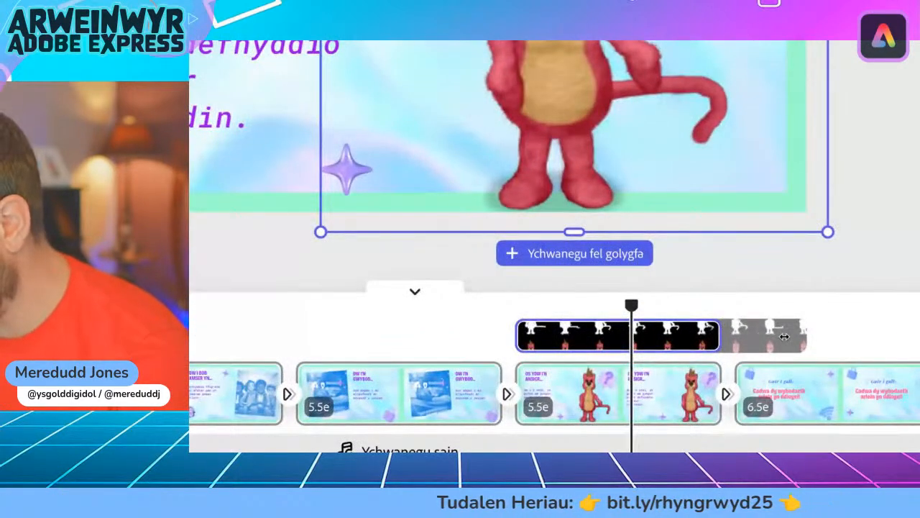
- Extend the "OS YDW I'N ANSICR..." scene to 7.7 seconds to fit the character clip and stretch its background video to the scene's end
mouse_move(688, 403)
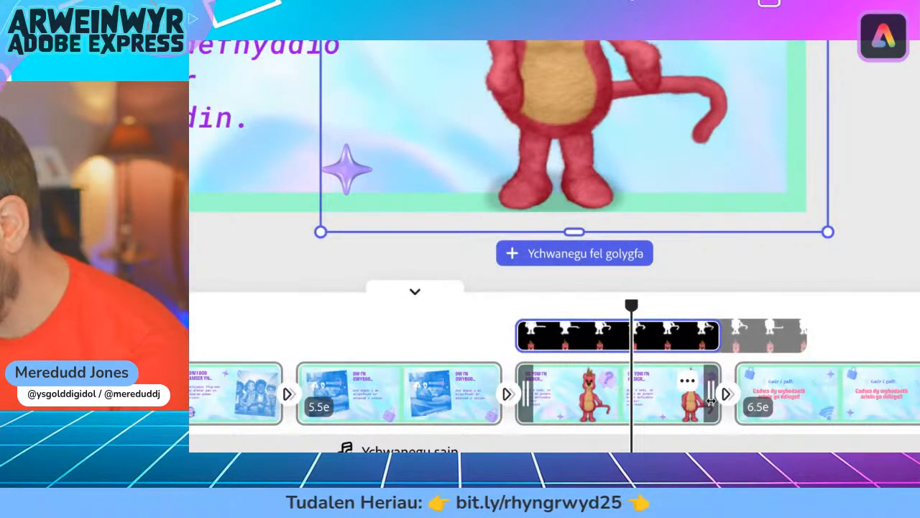
drag(710, 403, 792, 401)
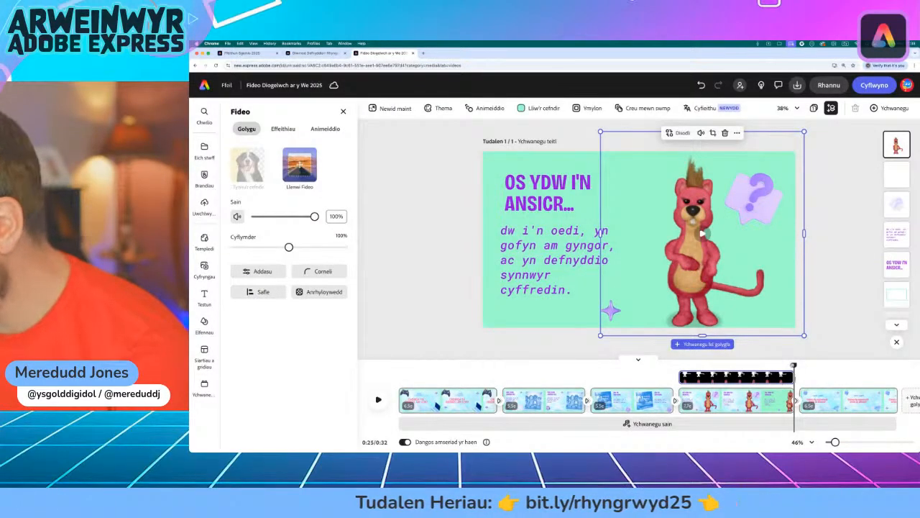
drag(794, 365, 749, 365)
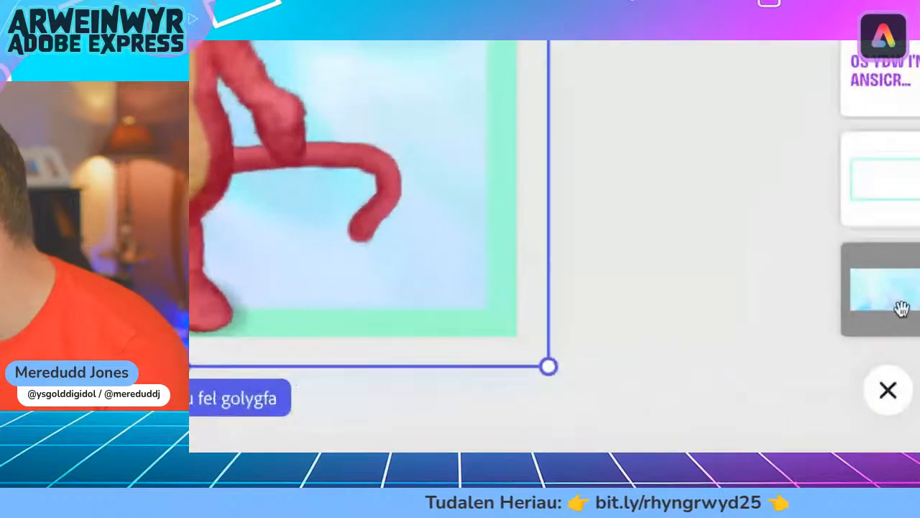
click(877, 306)
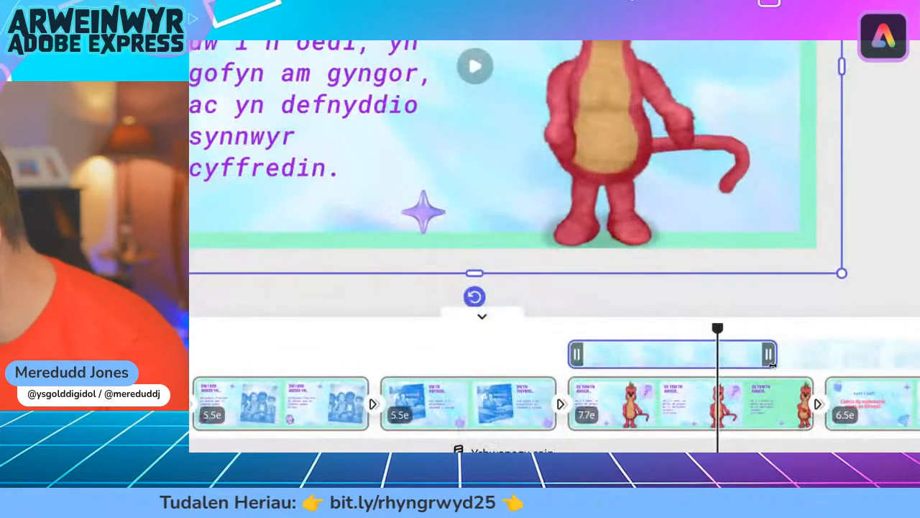
drag(777, 379, 813, 361)
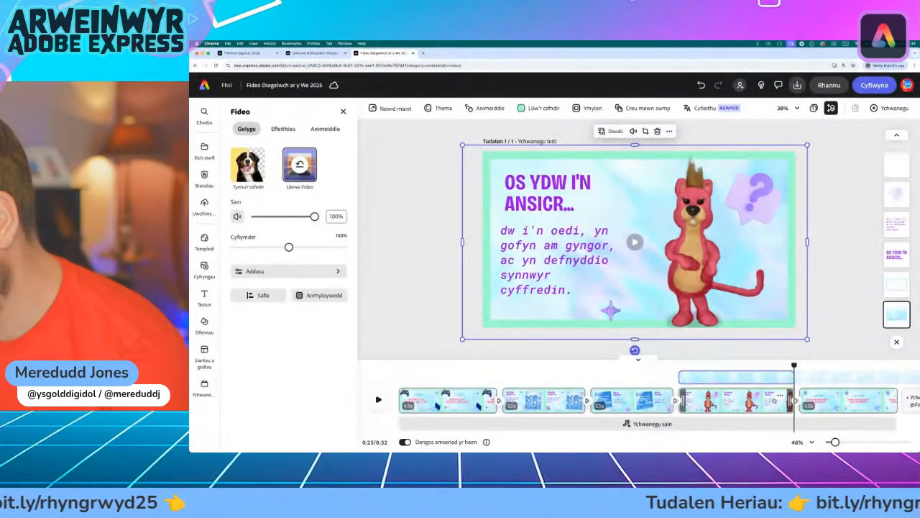
- Play back the extended "OS YDW I'N ANSICR..." scene from its start and stop in the closing "Gair i gall" scene
drag(792, 365, 678, 367)
key(space)
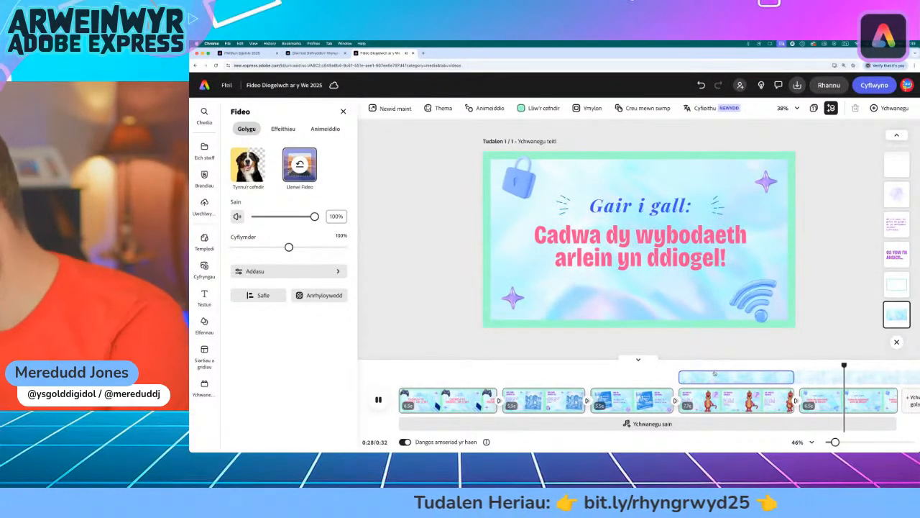
key(space)
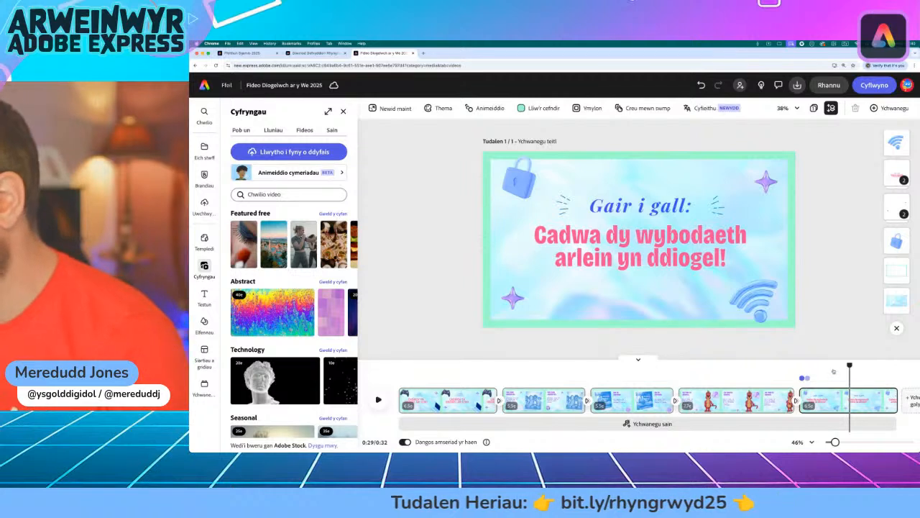
mouse_move(831, 365)
mouse_down()
mouse_move(813, 365)
mouse_move(846, 365)
mouse_move(818, 365)
mouse_up()
scroll(847, 391, right, 2)
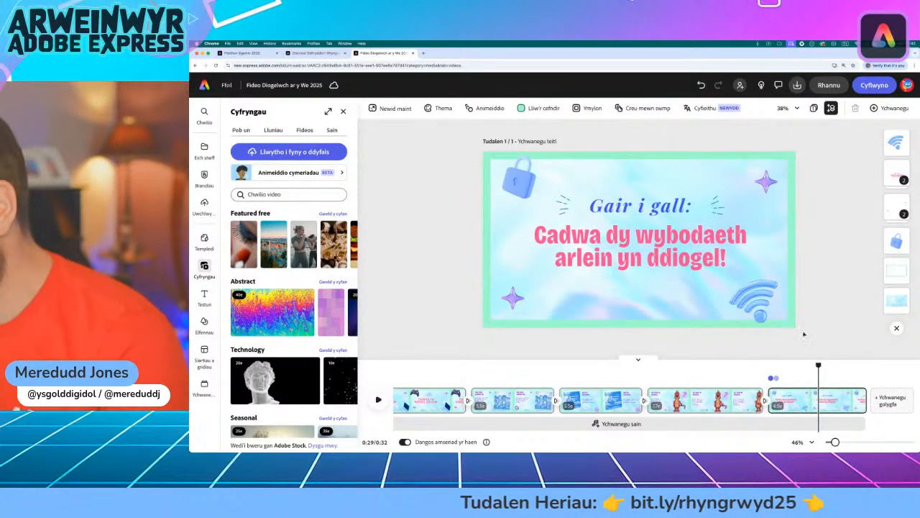
- Set the font of the "Gair i gall:" text in the closing scene to Sawarabi Gothic Medium
drag(818, 366, 794, 366)
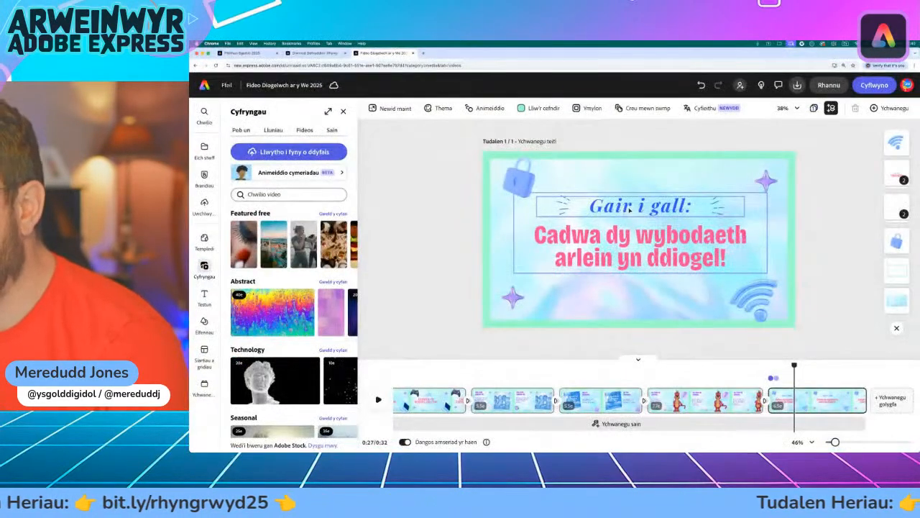
click(629, 209)
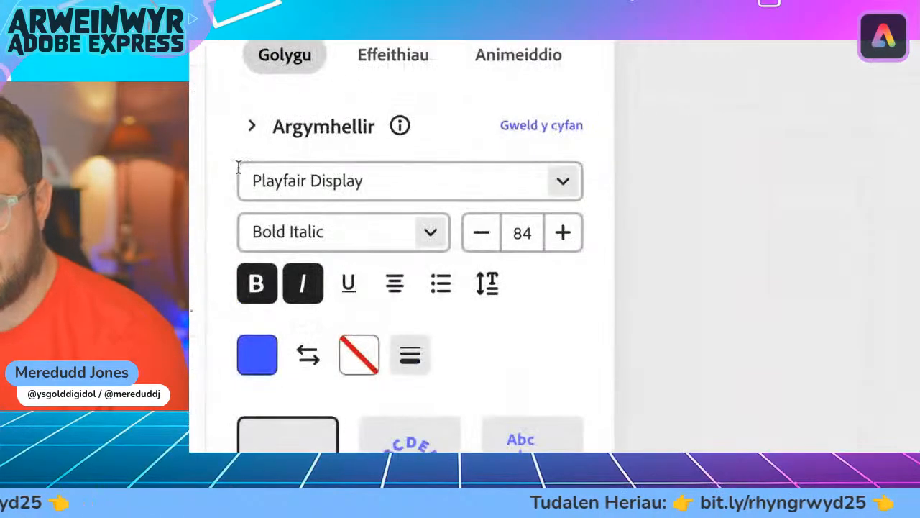
click(564, 188)
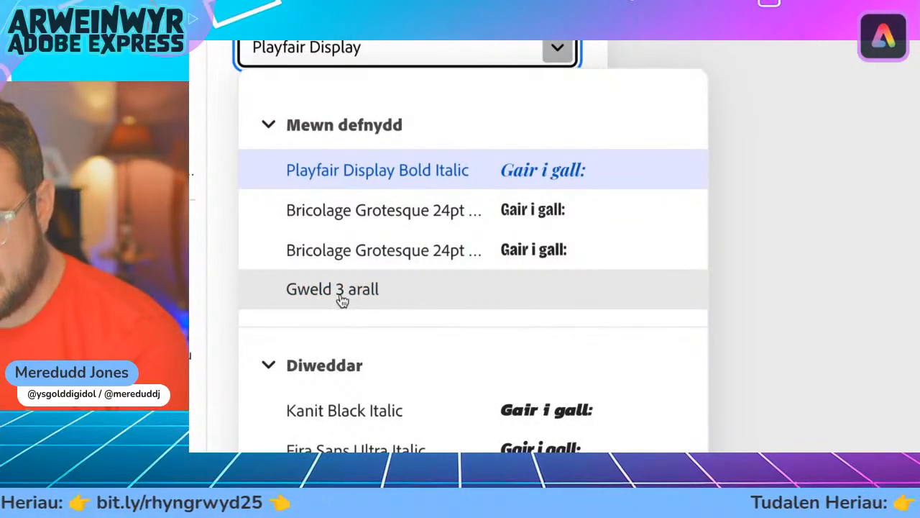
click(342, 301)
scroll(350, 298, down, 1)
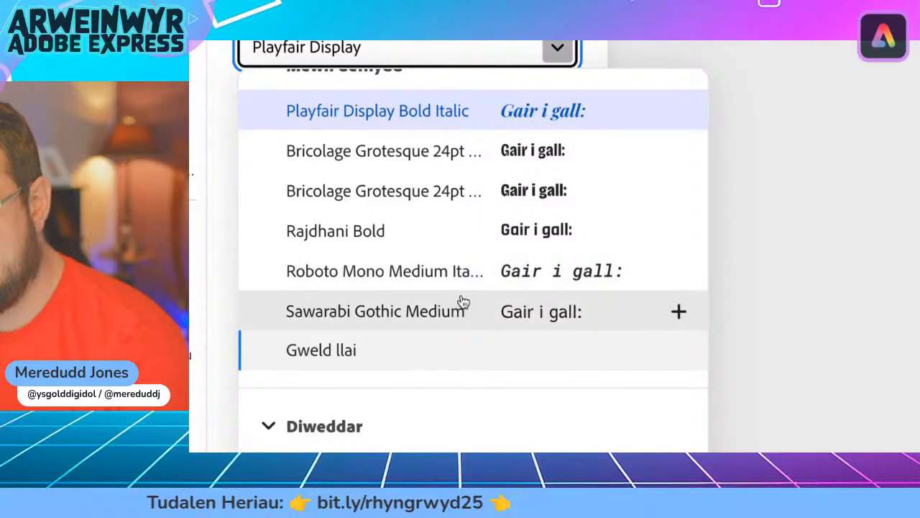
click(378, 323)
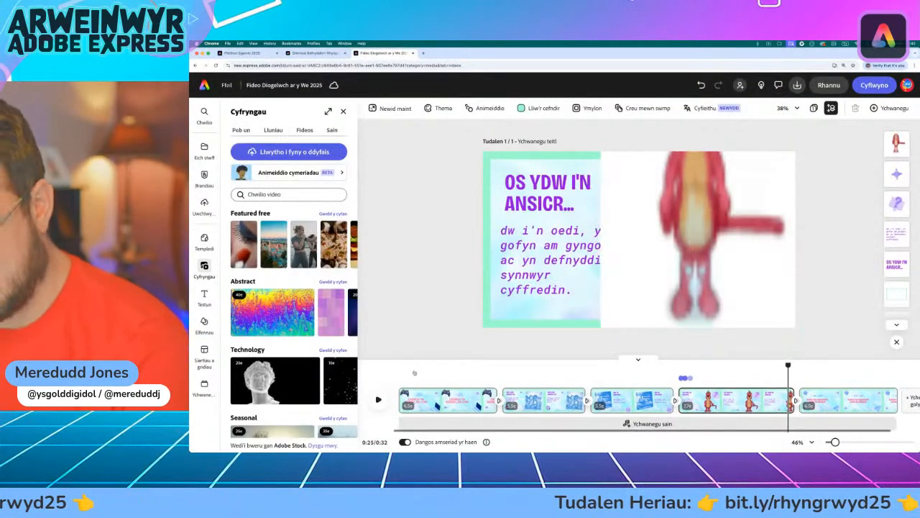
- Compare with the opening title scene and set the closing scene's "Cadwa dy wybodaeth arlein yn ddiogel!" text to Rajdhani Bold
click(415, 373)
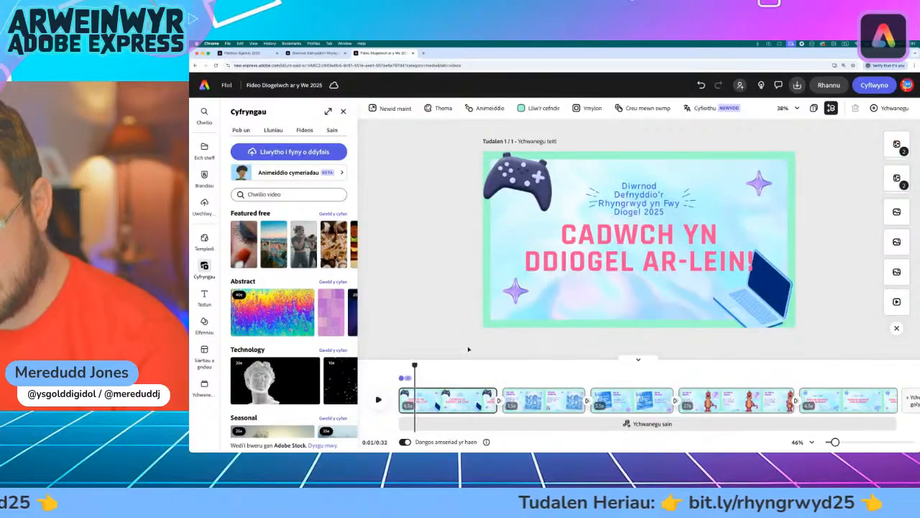
click(629, 210)
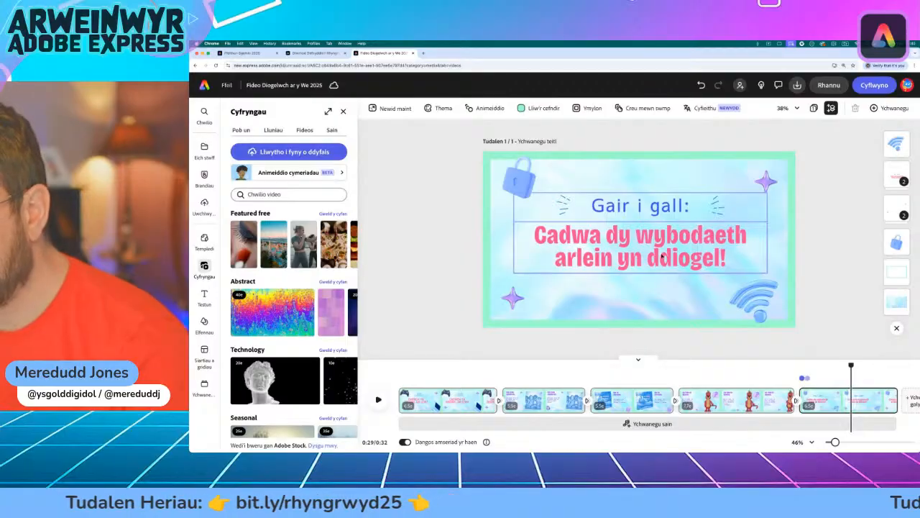
click(439, 372)
click(610, 261)
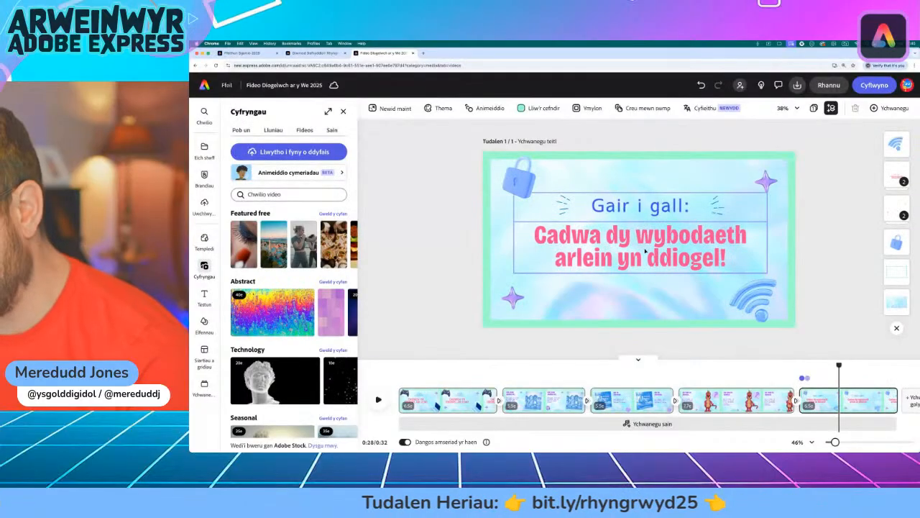
click(652, 253)
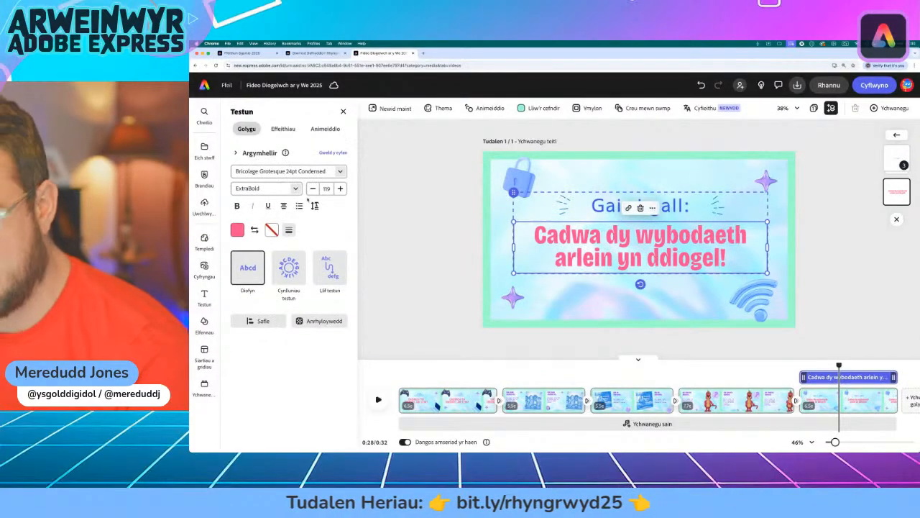
click(340, 171)
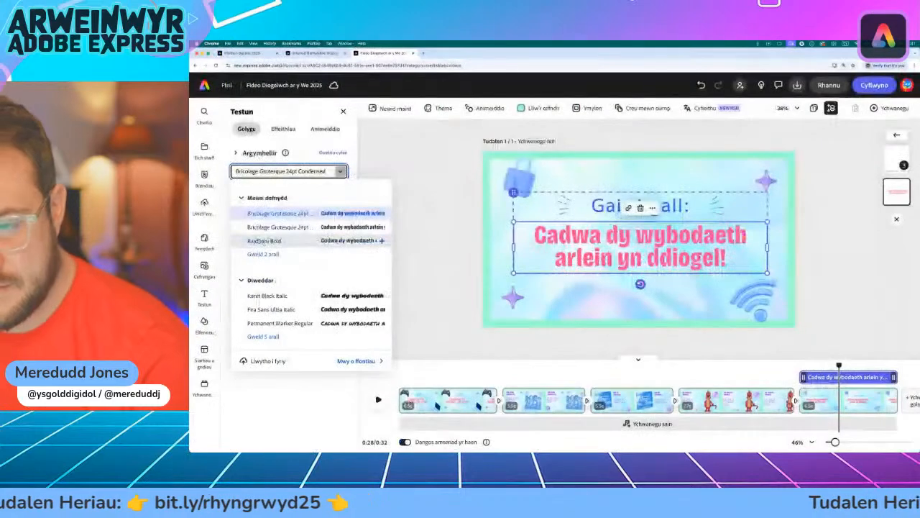
click(324, 280)
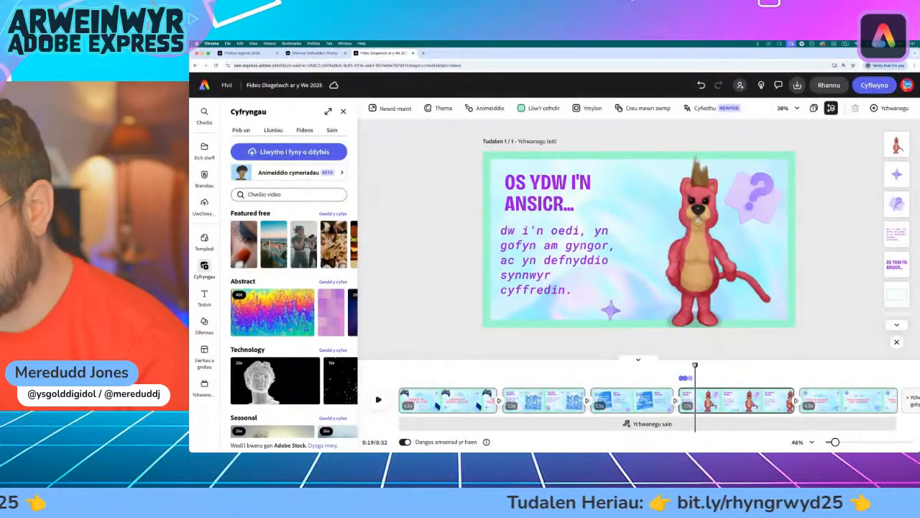
- Set the advice text beneath "DW I BOB AMSER YN..." to Rajdhani Bold
drag(696, 370, 553, 385)
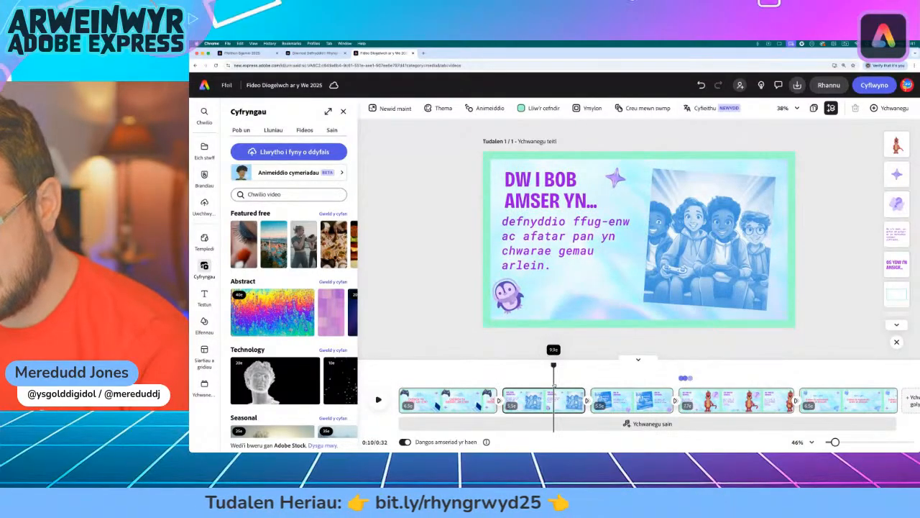
click(553, 271)
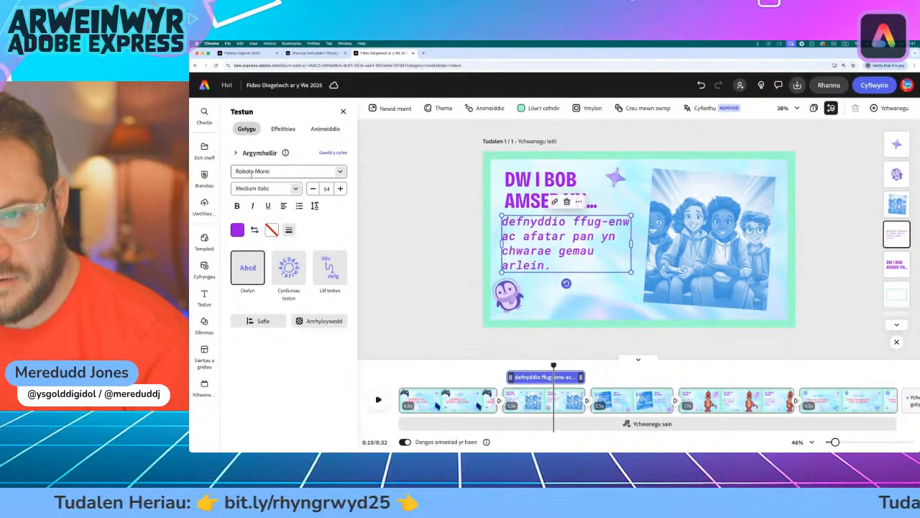
click(288, 171)
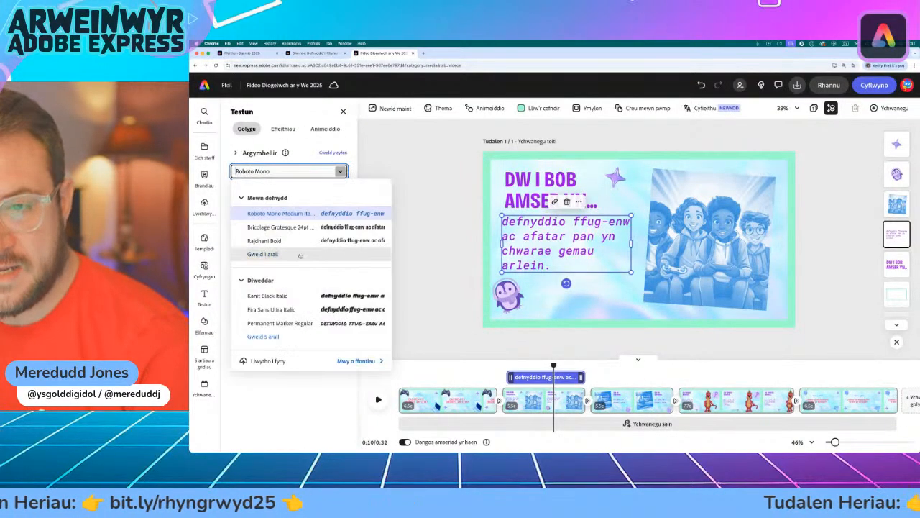
click(264, 240)
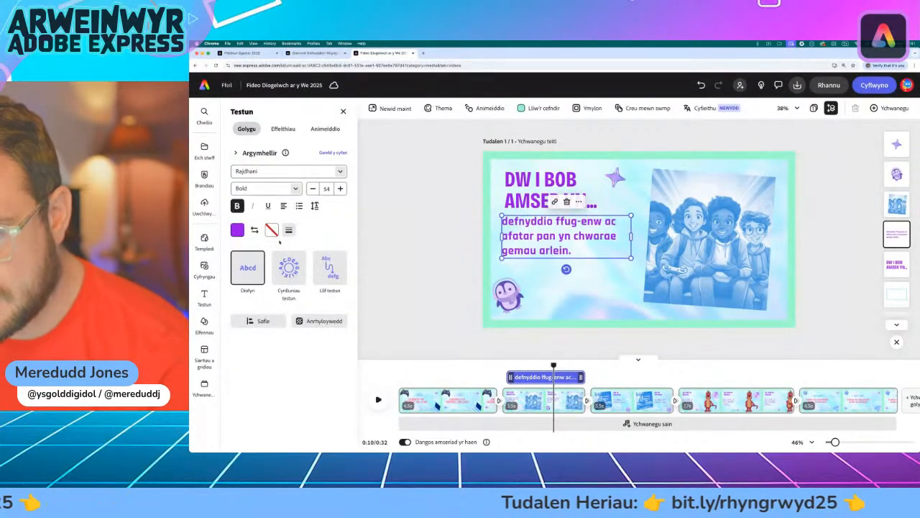
- Set the advice texts in the "DW I'N GWYBOD..." and "OS YDW I'N ANSICR..." scenes to Rajdhani Bold
click(638, 370)
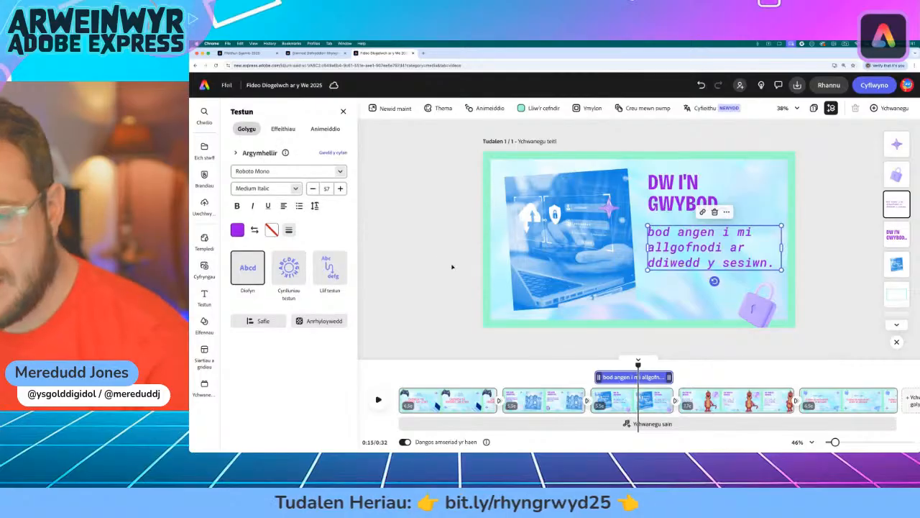
click(341, 171)
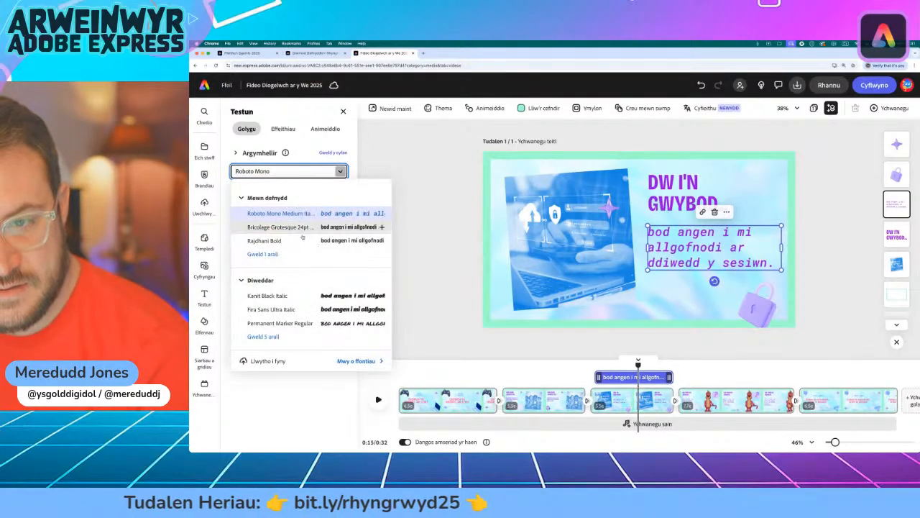
click(299, 240)
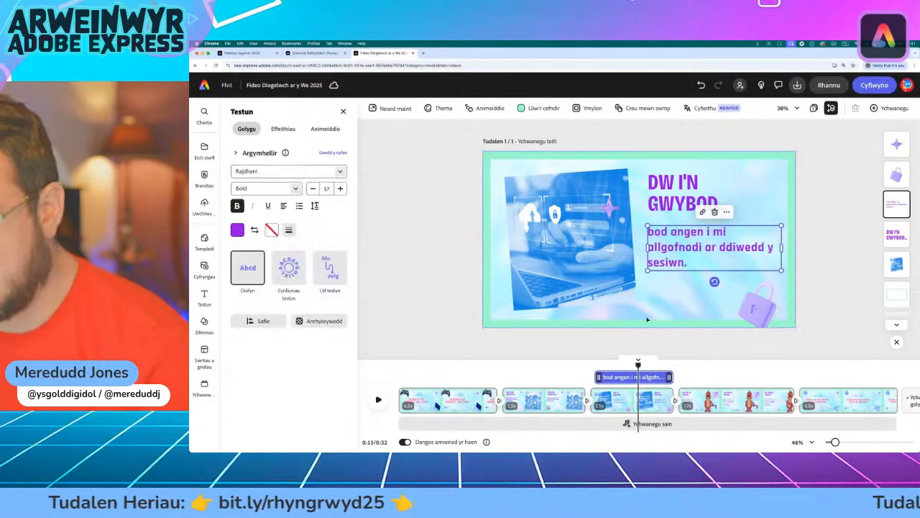
click(731, 375)
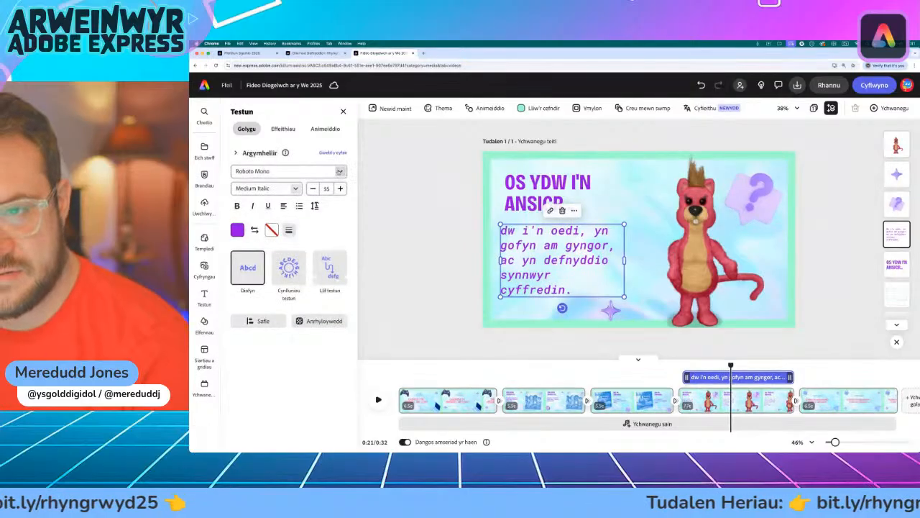
click(342, 172)
click(299, 240)
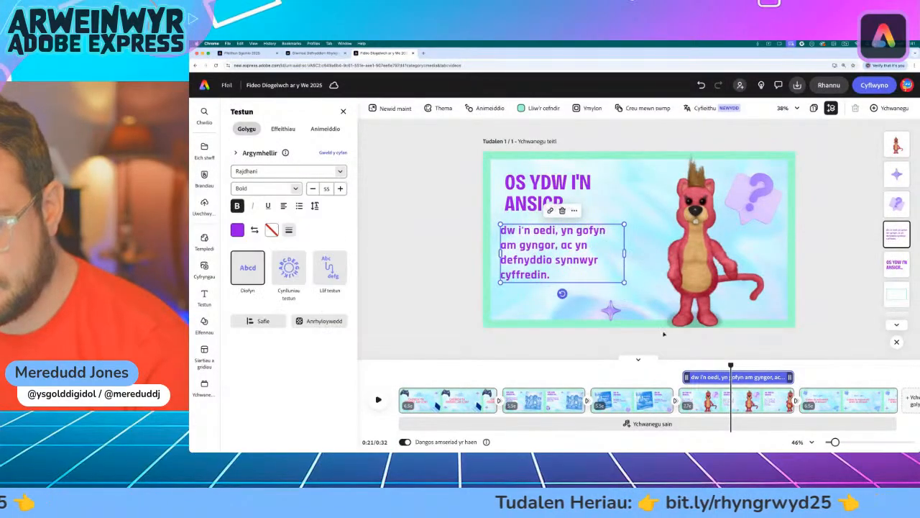
- Check the fonts scene by scene, from the closing "Gair i gall" scene back to the opening title scene
click(843, 374)
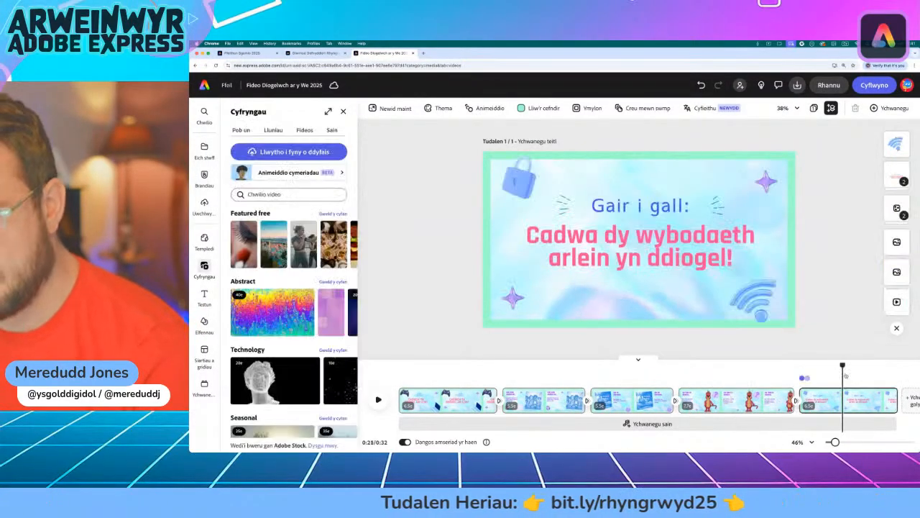
click(765, 380)
click(637, 374)
click(539, 375)
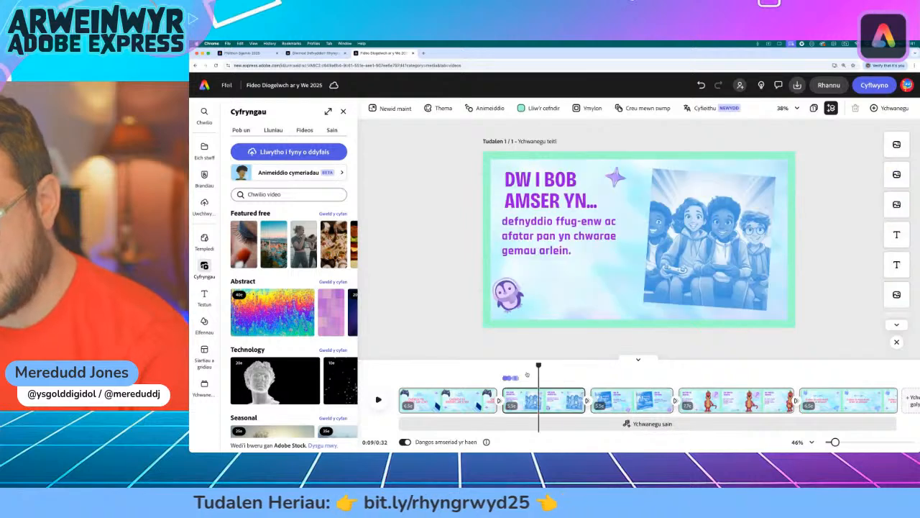
click(458, 375)
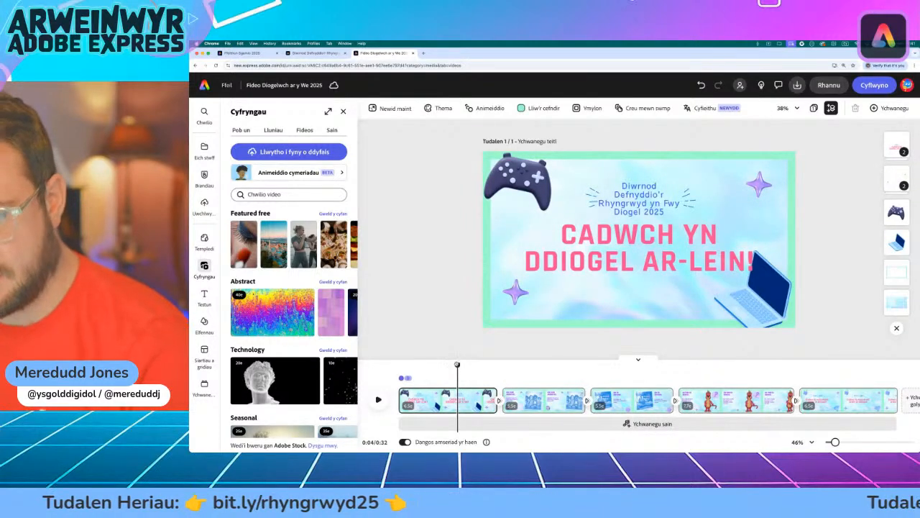
- Record a voiceover from the video's start and trim its end back to the beginning of the "OS YDW I'N ANSICR..." scene
drag(458, 365, 390, 395)
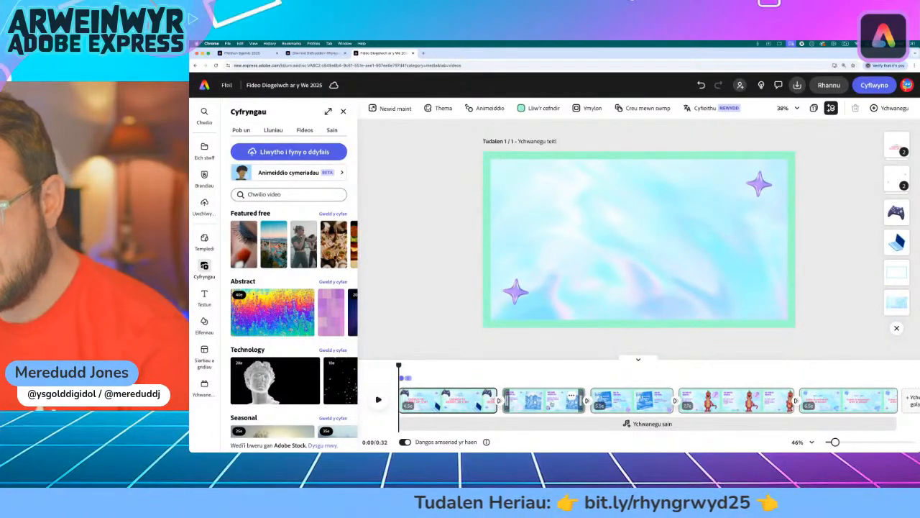
mouse_move(400, 381)
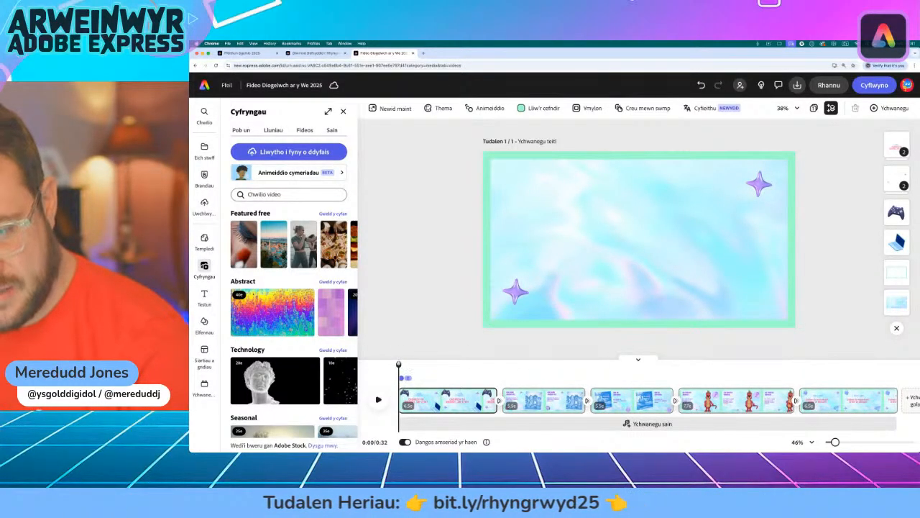
mouse_move(398, 365)
mouse_down()
mouse_move(656, 365)
mouse_move(398, 370)
mouse_up()
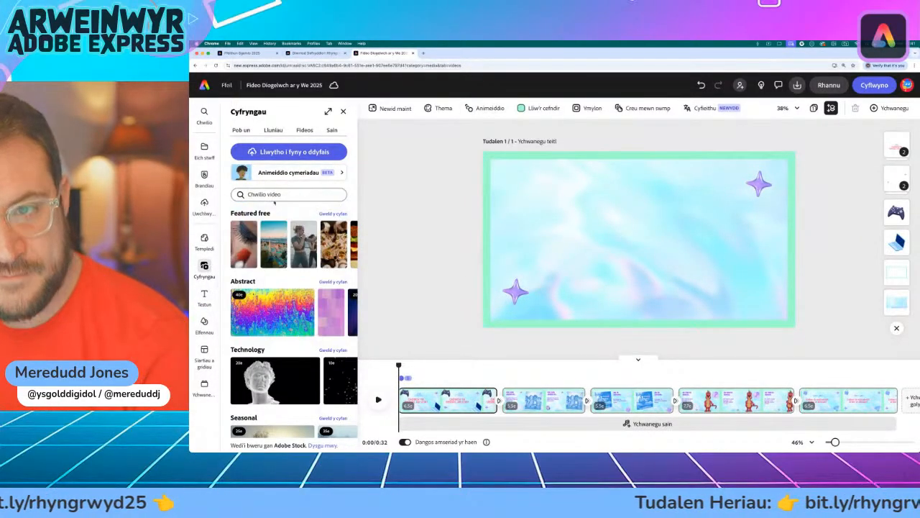
click(332, 129)
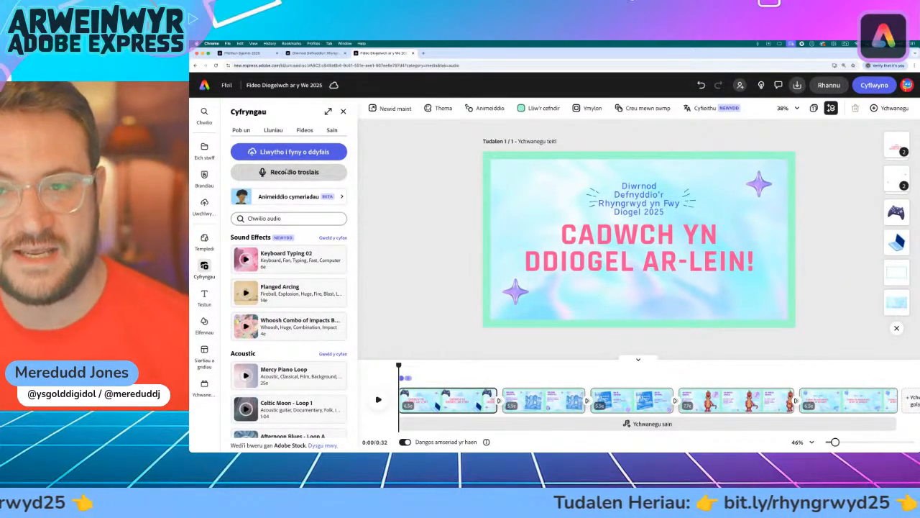
click(286, 172)
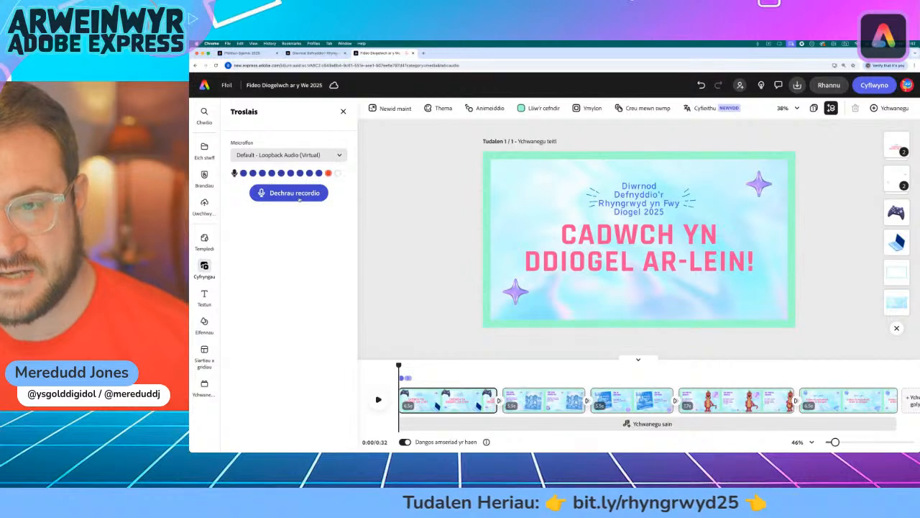
click(295, 192)
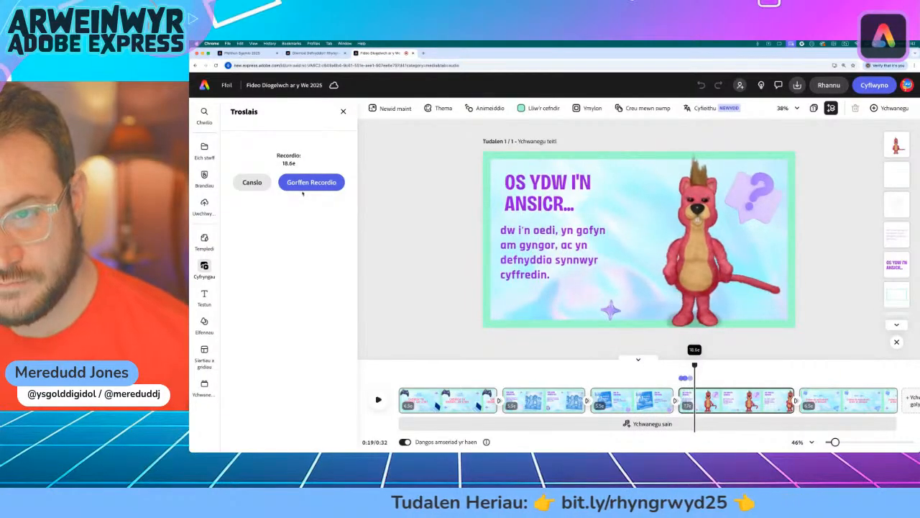
click(308, 184)
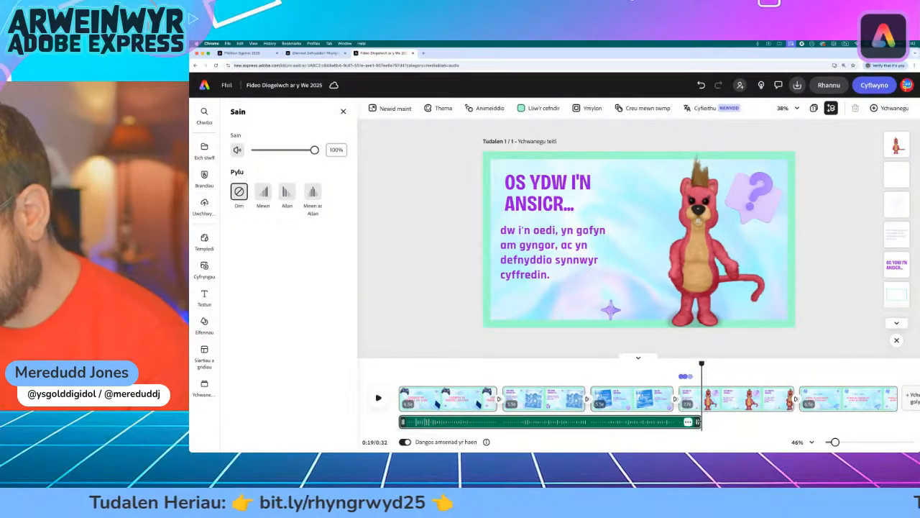
drag(696, 421, 679, 421)
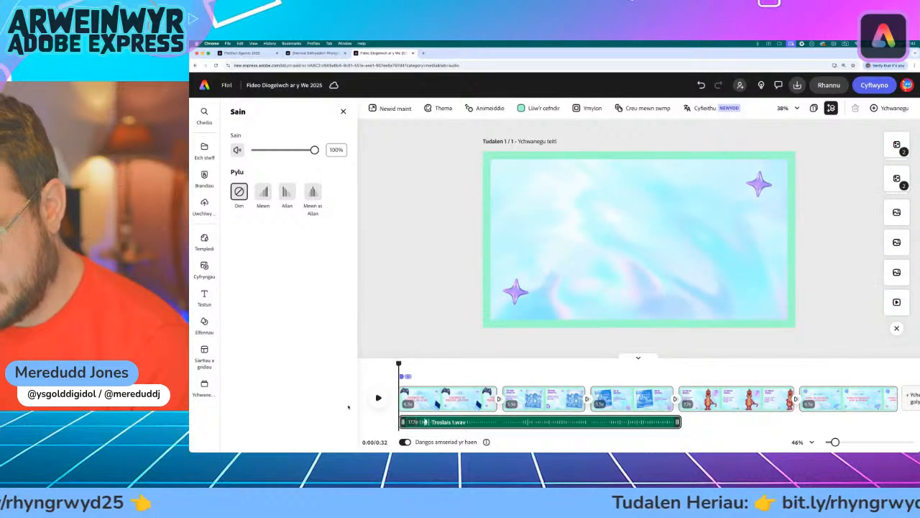
- Play back the voiceover from the start, skip ahead to the "DW I'N GWYBOD..." scene and stop in the "OS YDW I'N ANSICR..." scene
click(378, 397)
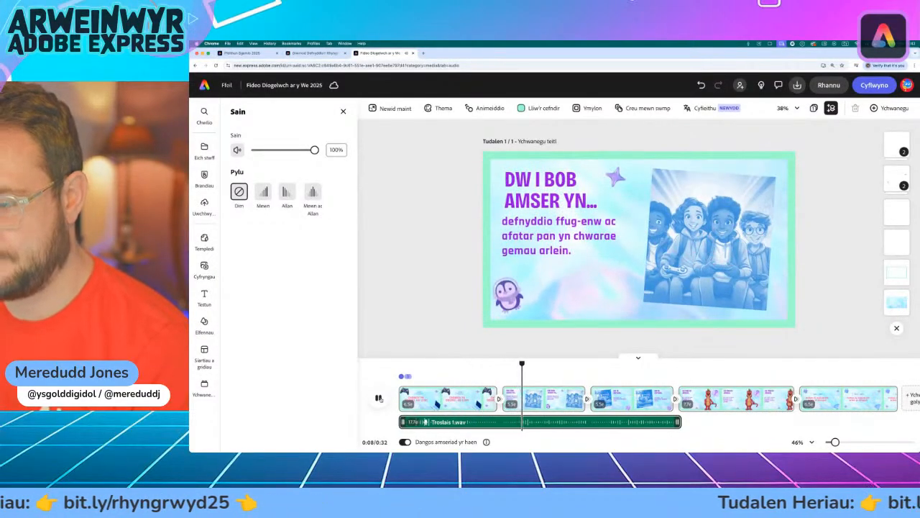
click(380, 398)
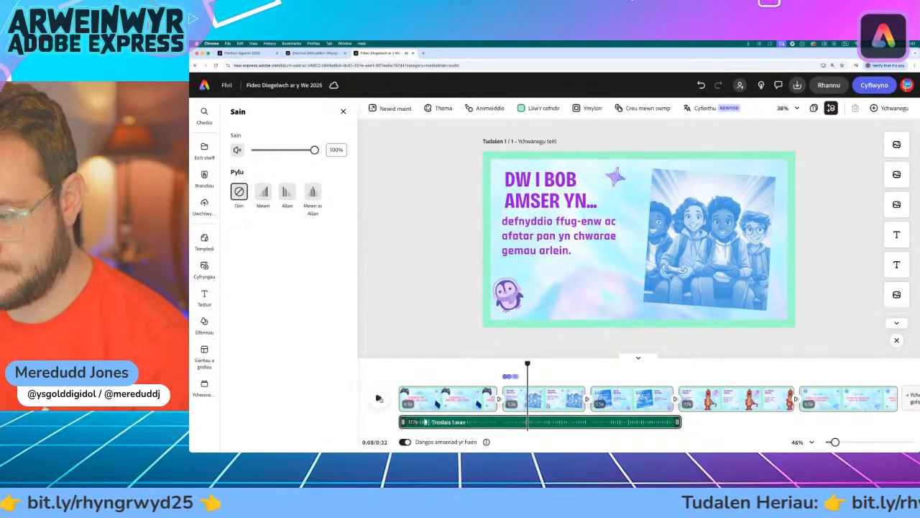
drag(527, 363, 642, 363)
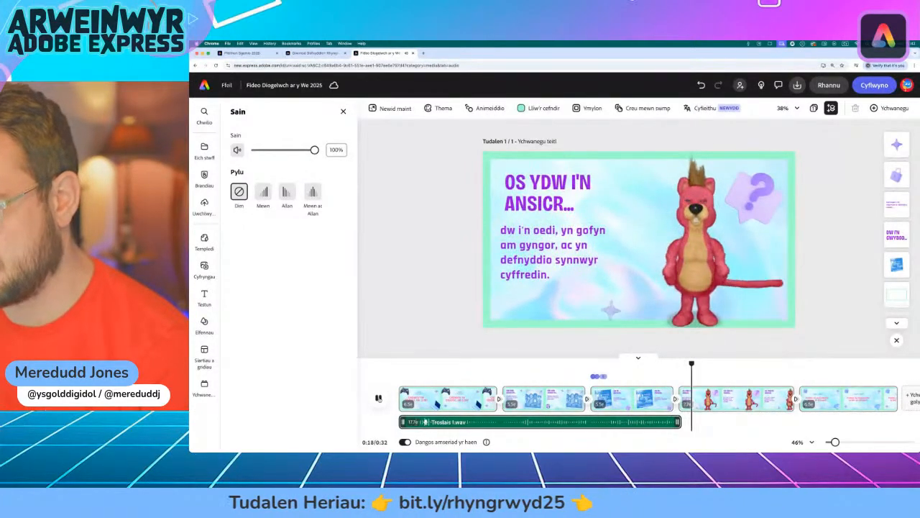
click(379, 399)
scroll(436, 403, right, 1)
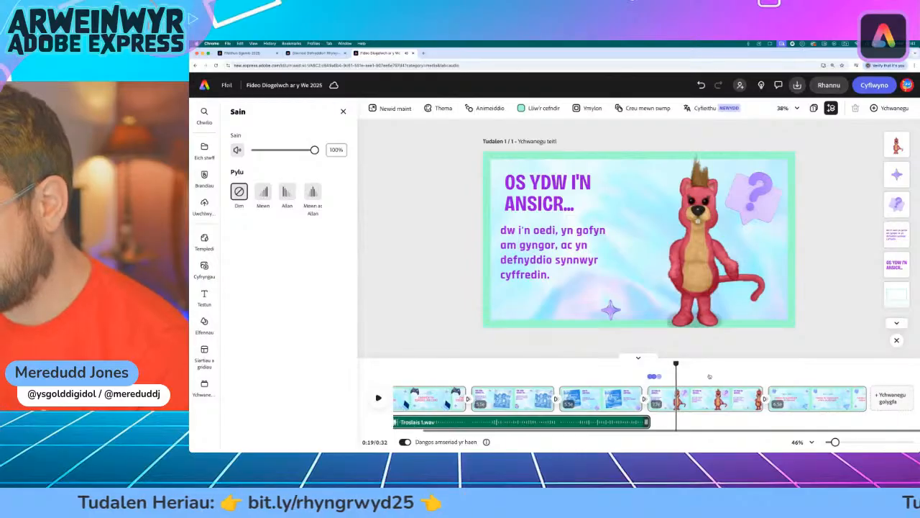
- Record a second voiceover from the start of the closing "Gair i gall" scene and shift its clip slightly later on the timeline
drag(675, 364, 768, 373)
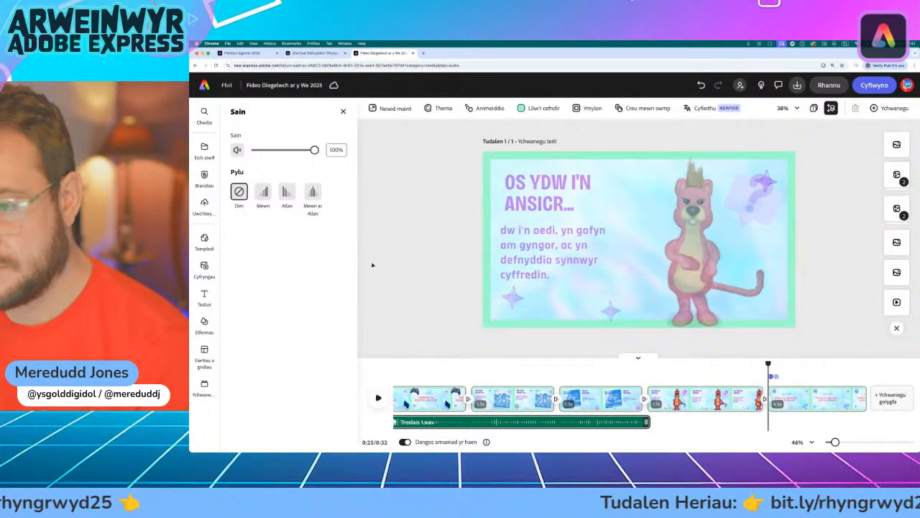
click(205, 270)
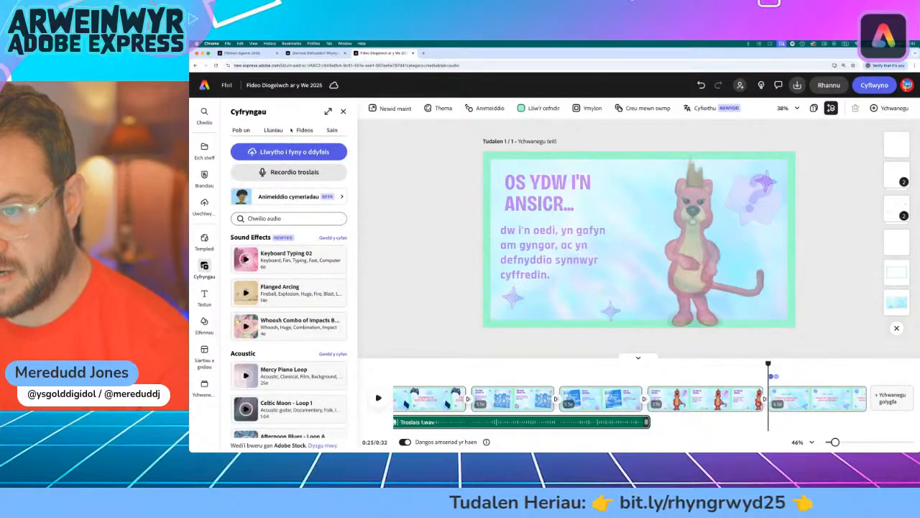
click(306, 173)
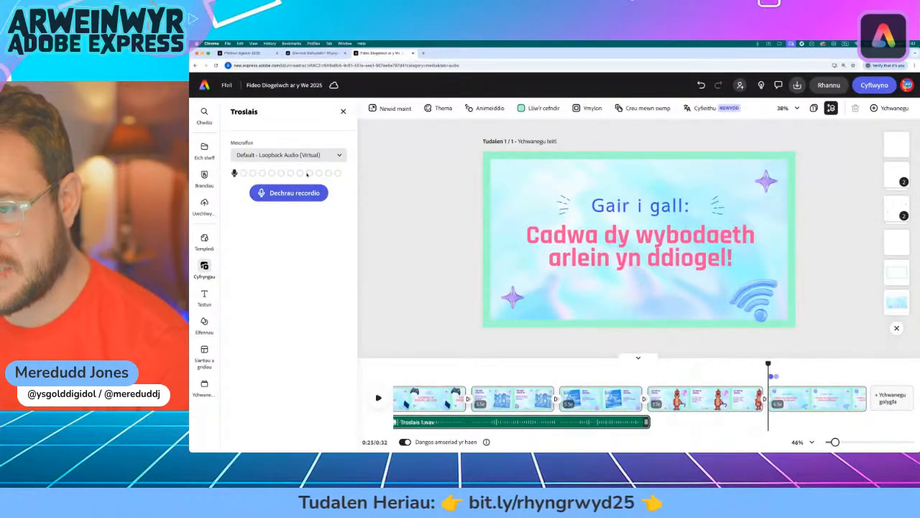
click(288, 193)
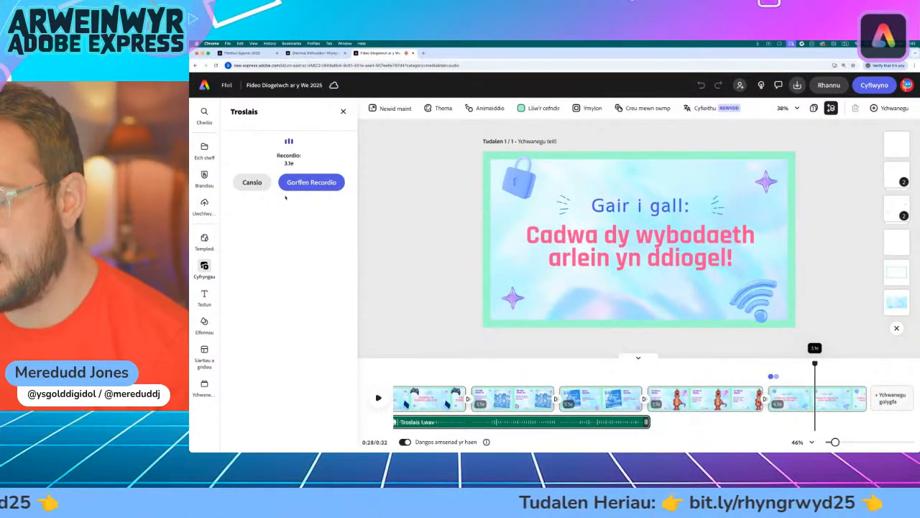
click(312, 182)
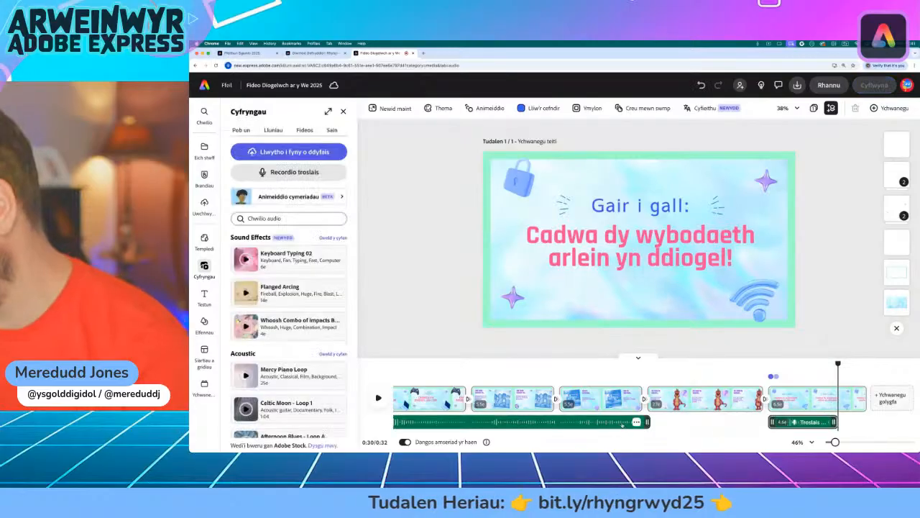
drag(803, 422, 822, 422)
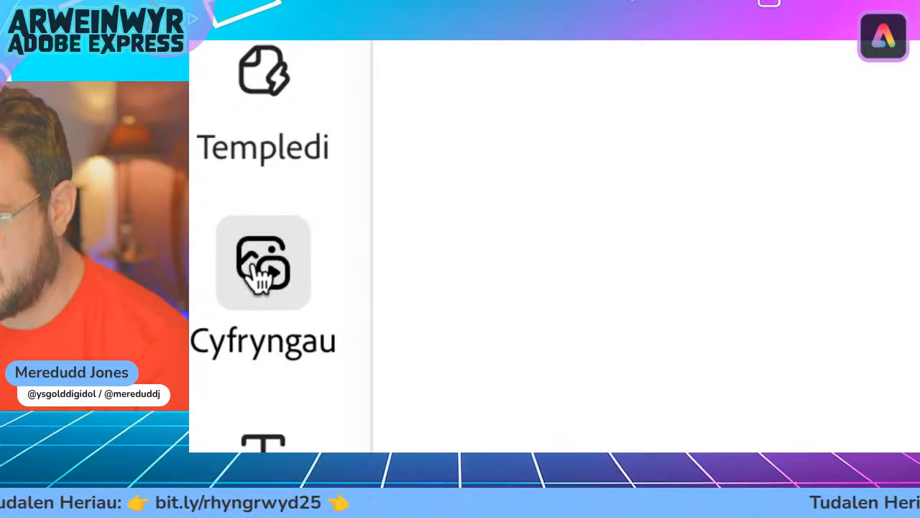
- Browse the audio library's music categories and open the full list of Electronic tracks
click(253, 267)
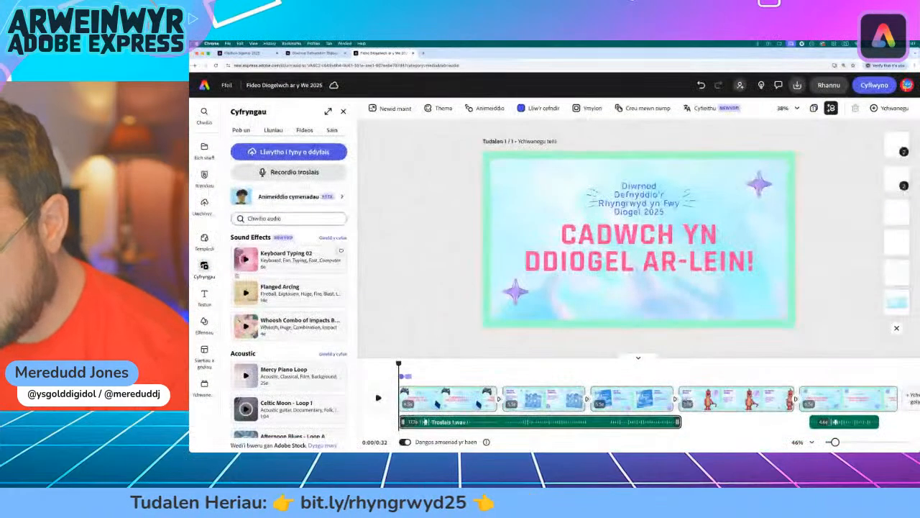
scroll(237, 276, down, 5)
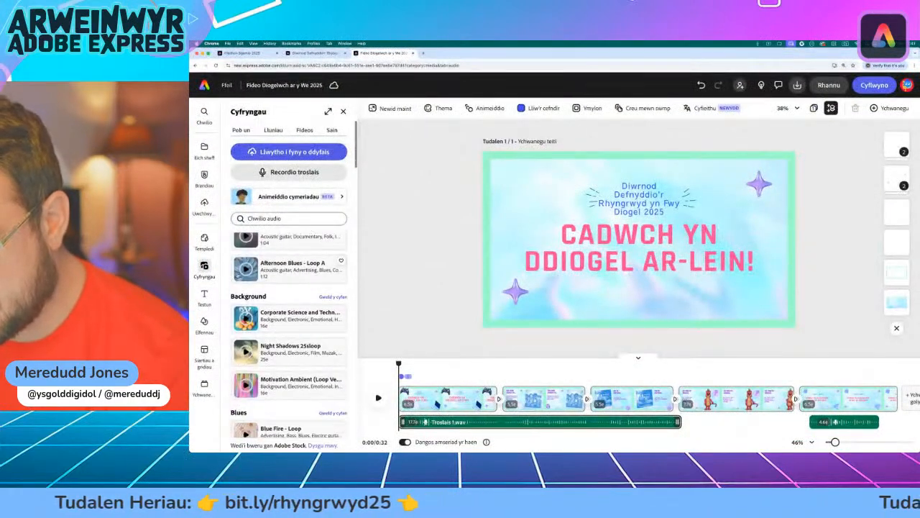
scroll(287, 335, down, 10)
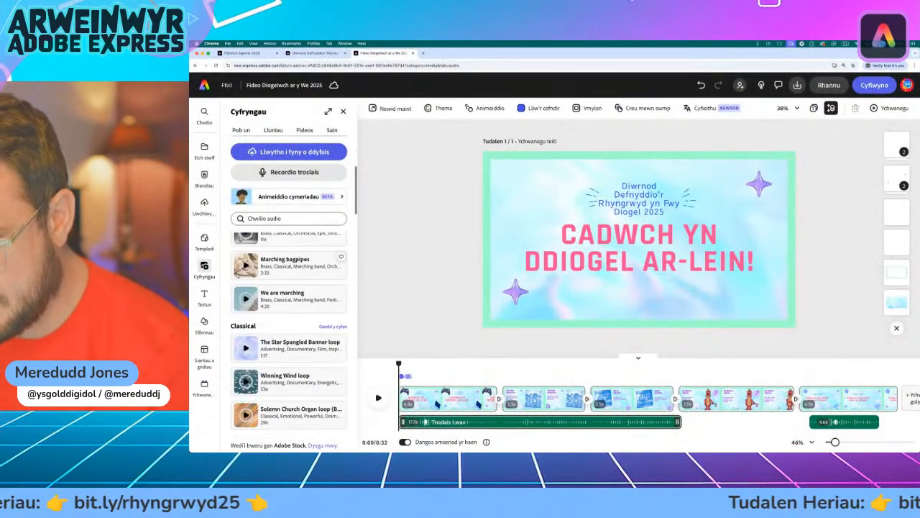
scroll(288, 334, down, 10)
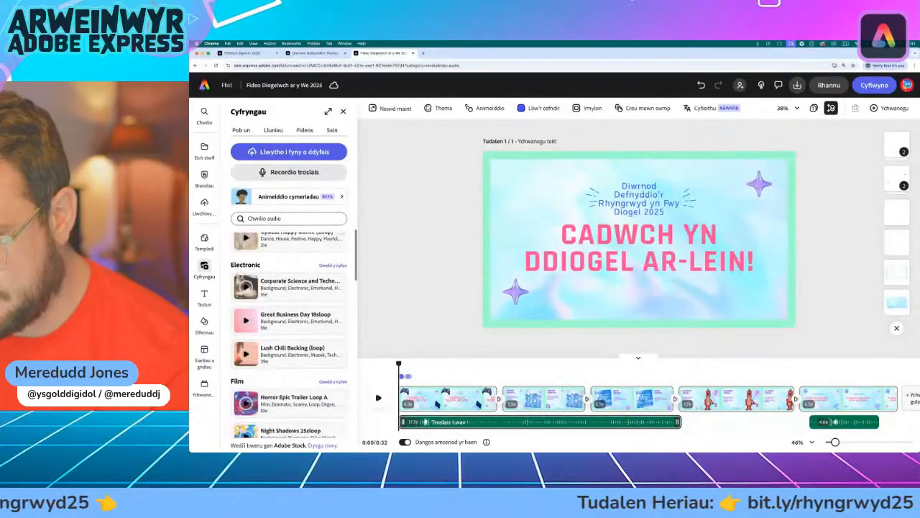
scroll(237, 275, down, 1)
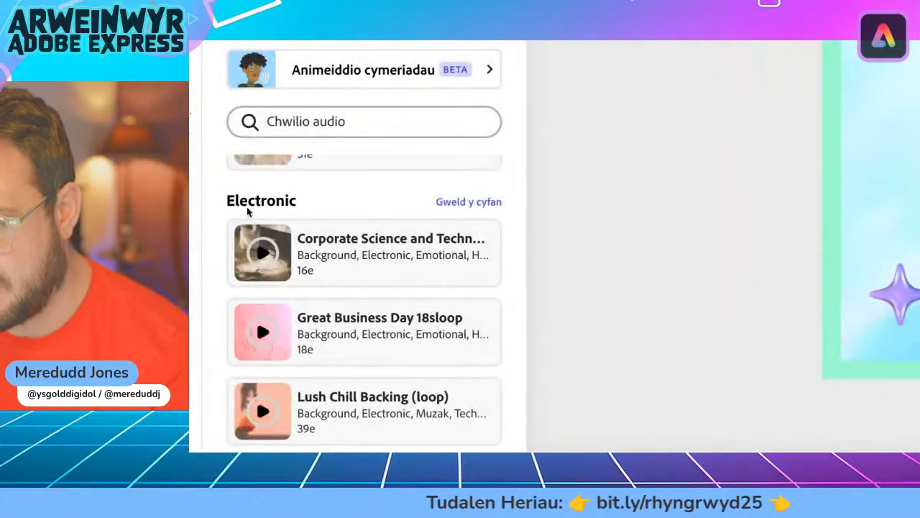
click(466, 204)
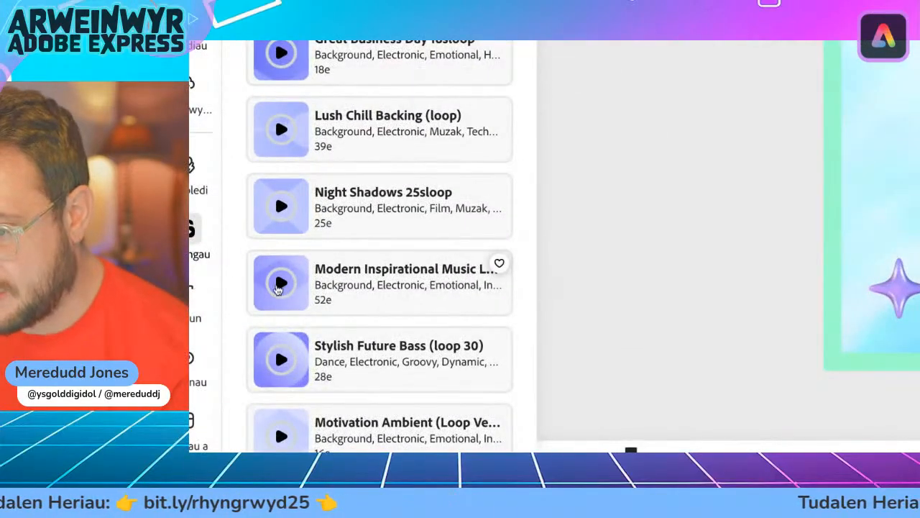
- Preview several Electronic loops and add Autumn Morning Loop as background music from the start of the video
click(282, 285)
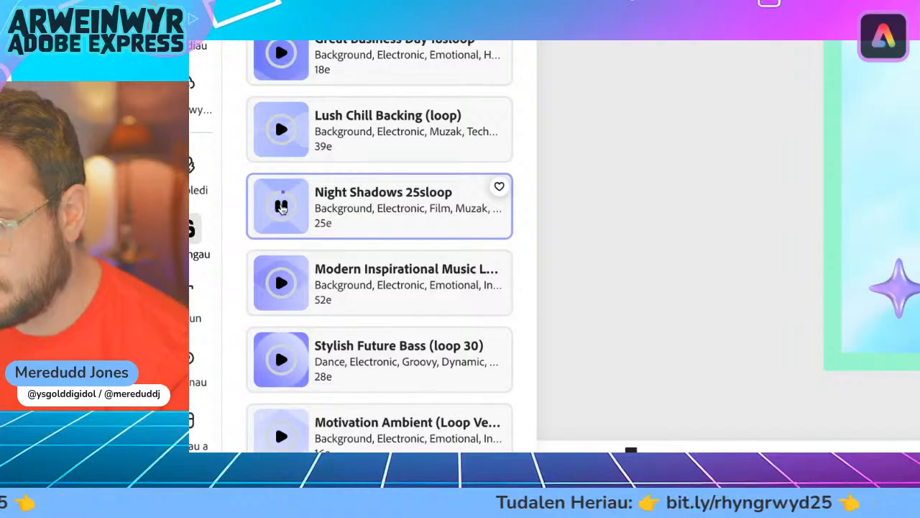
click(282, 130)
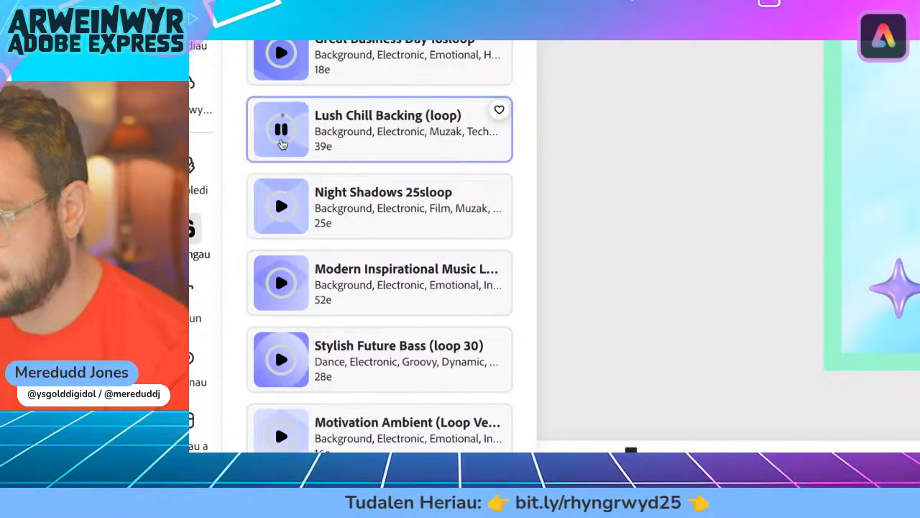
scroll(282, 187, down, 4)
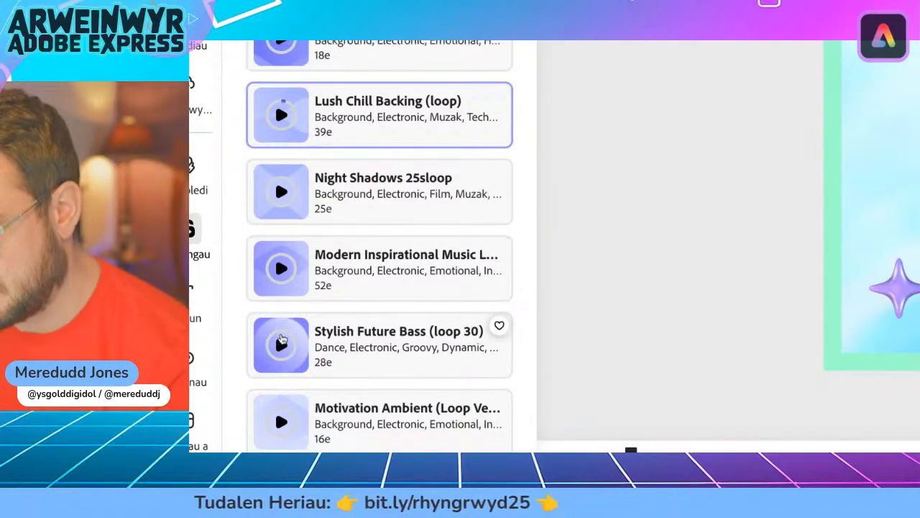
click(281, 308)
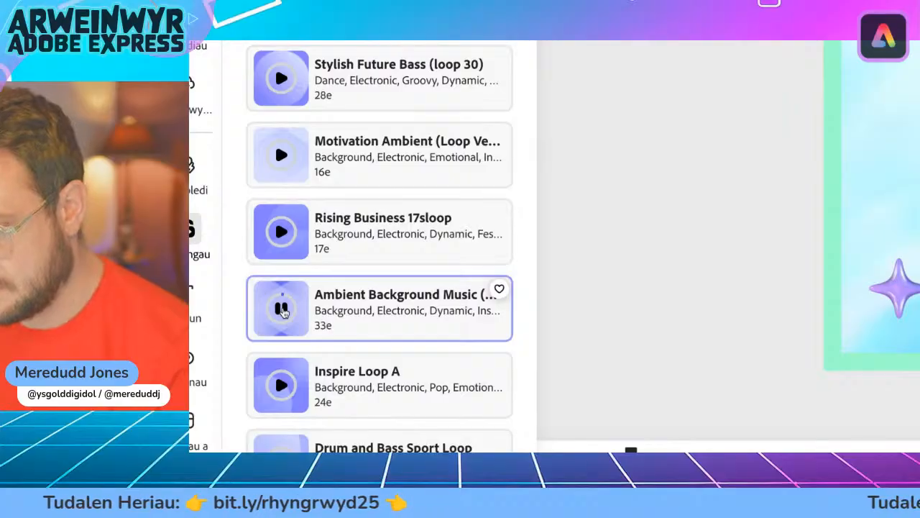
scroll(283, 312, down, 5)
click(281, 325)
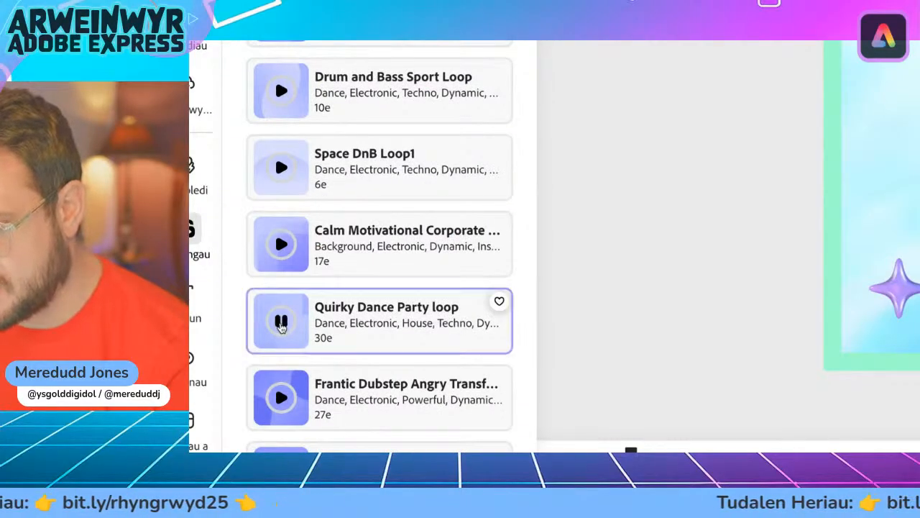
scroll(281, 325, down, 1)
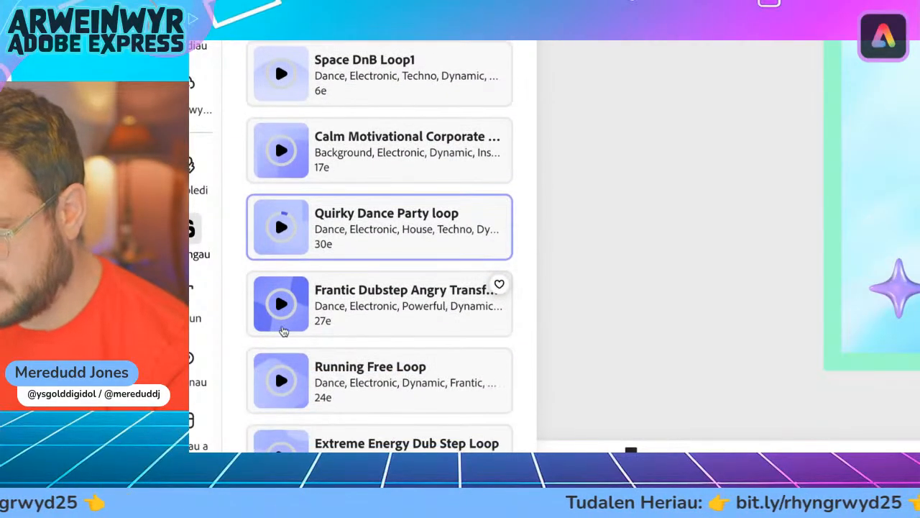
click(283, 313)
scroll(282, 309, down, 4)
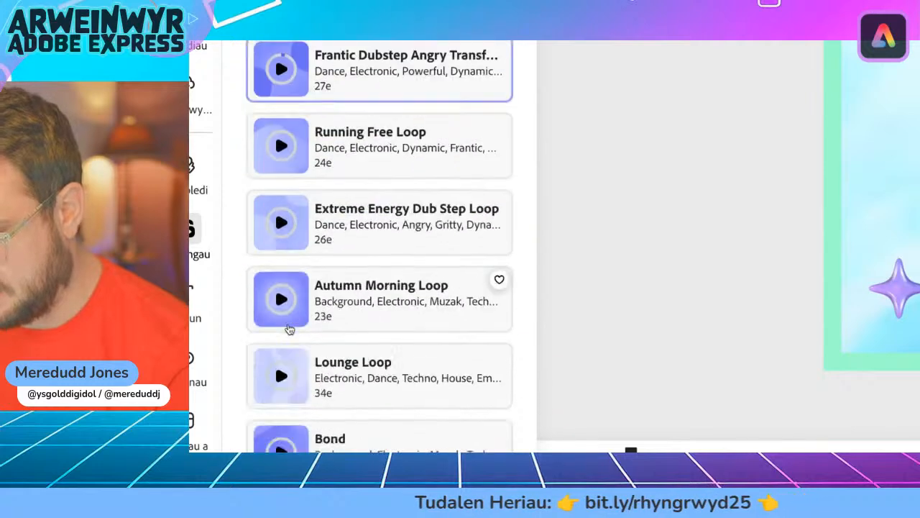
click(282, 248)
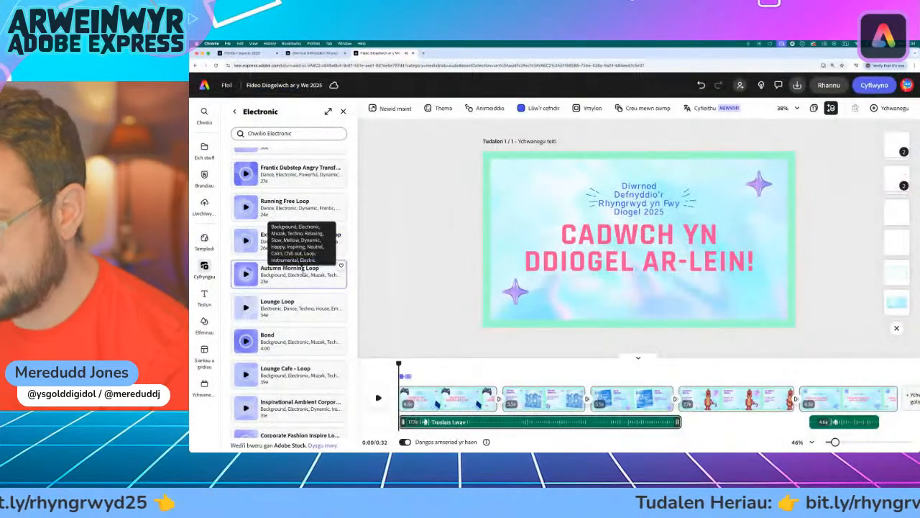
click(416, 248)
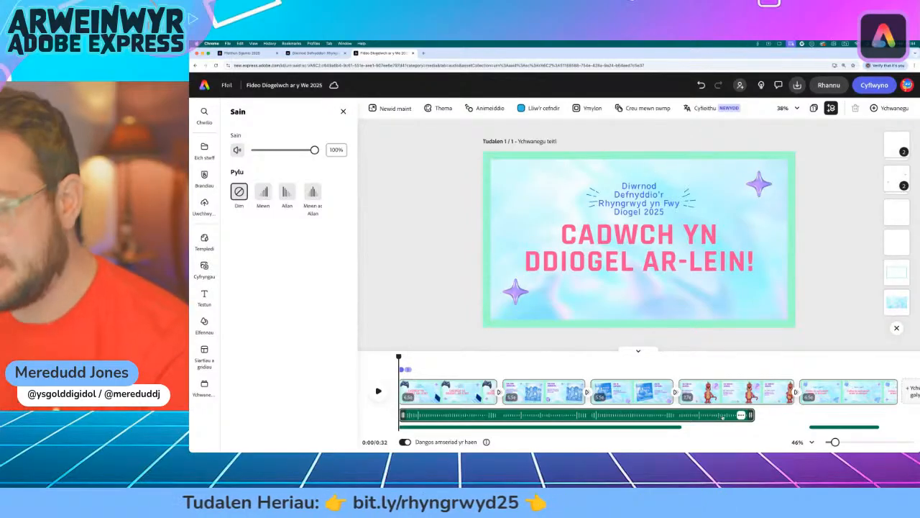
- Duplicate the Autumn Morning Loop clip to cover the rest of the video and make the copy fade out
scroll(778, 413, right, 2)
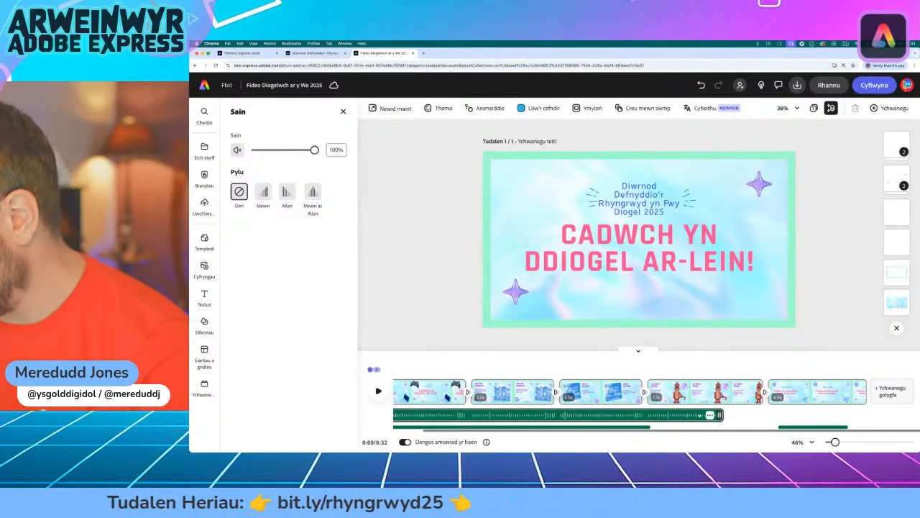
click(710, 415)
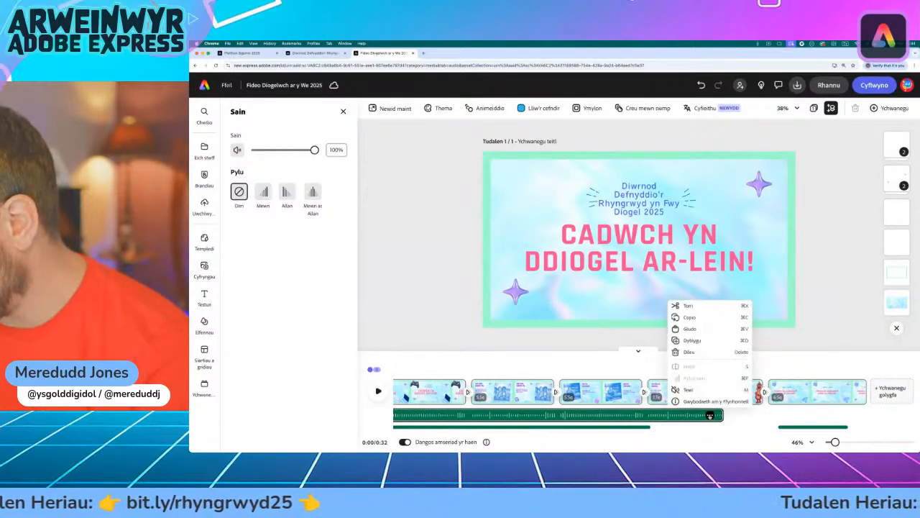
click(715, 342)
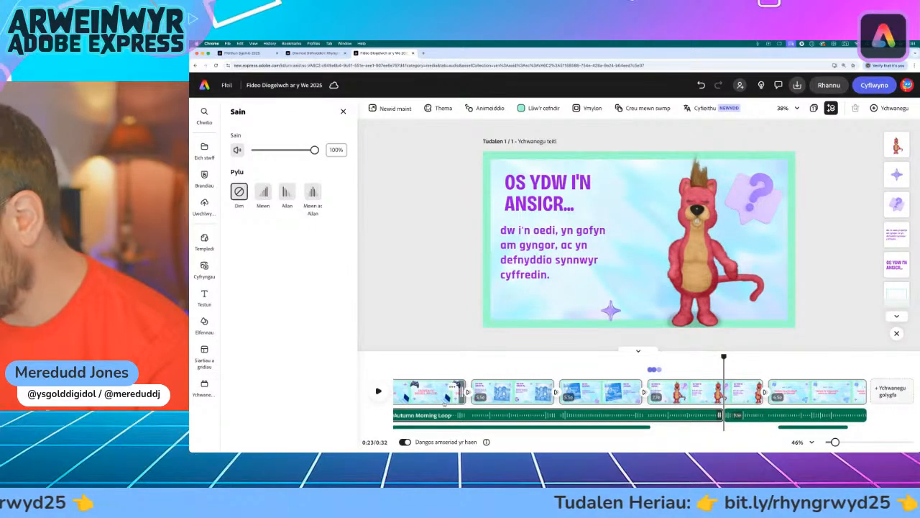
click(782, 414)
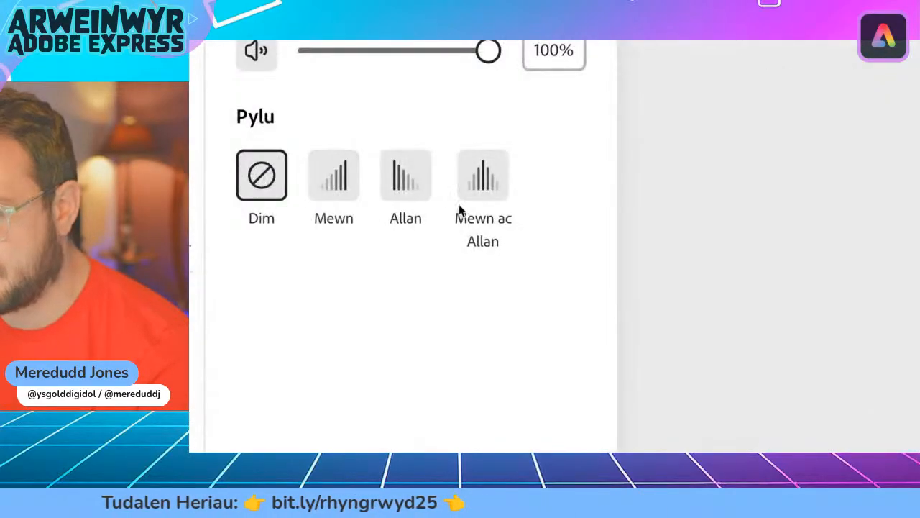
click(291, 198)
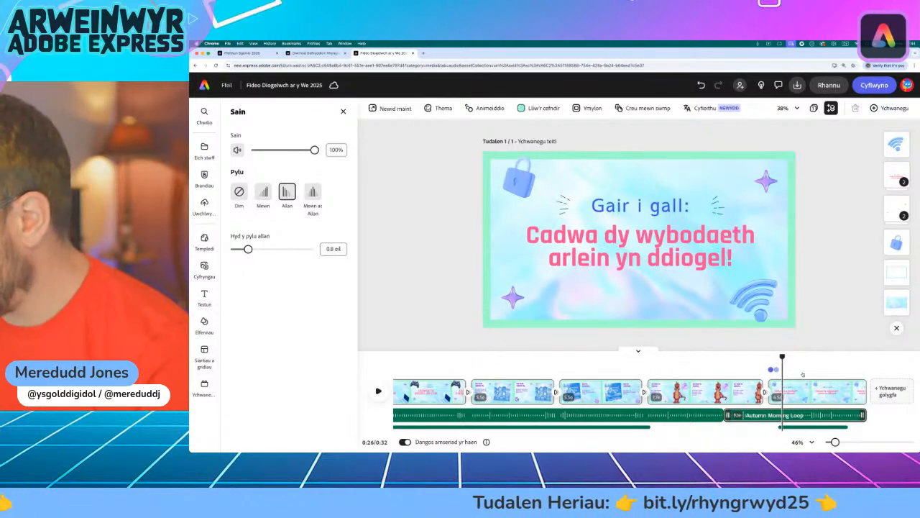
- Play the opening with the music and lower the first Autumn Morning Loop clip's volume to 18%
drag(663, 361, 399, 361)
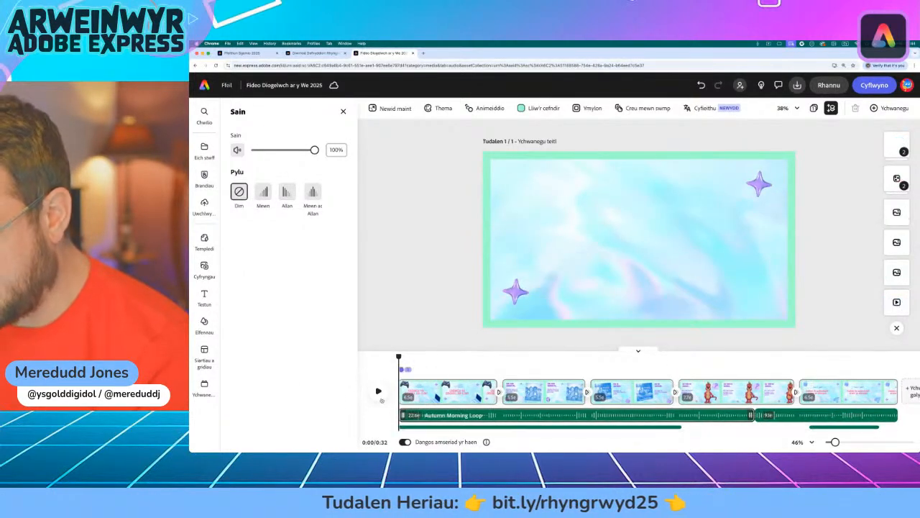
click(379, 391)
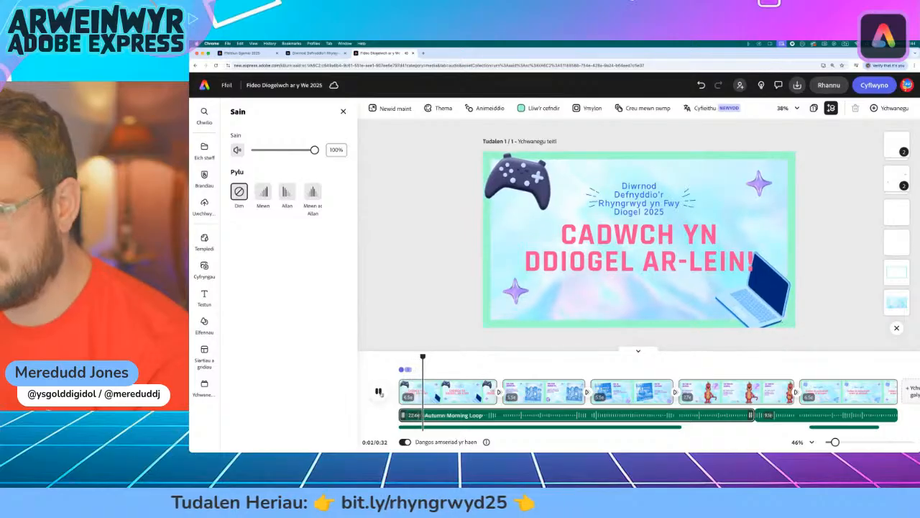
click(379, 391)
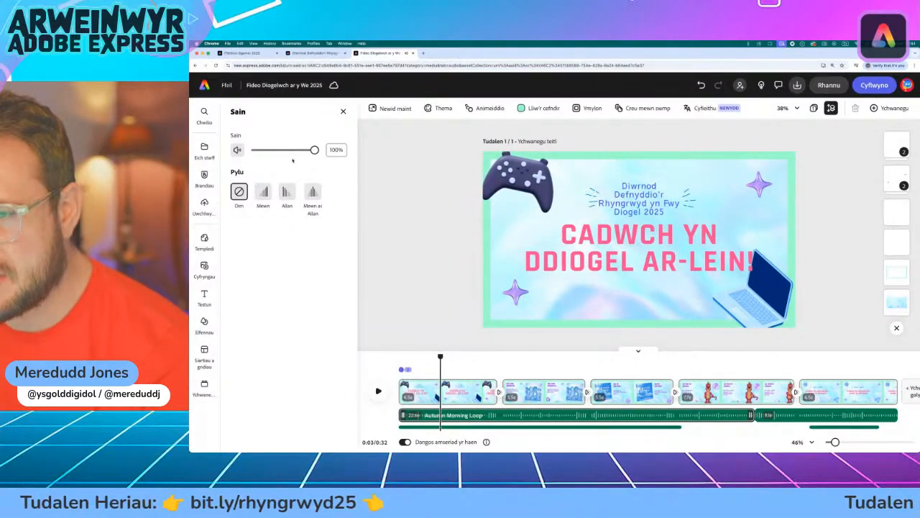
click(269, 150)
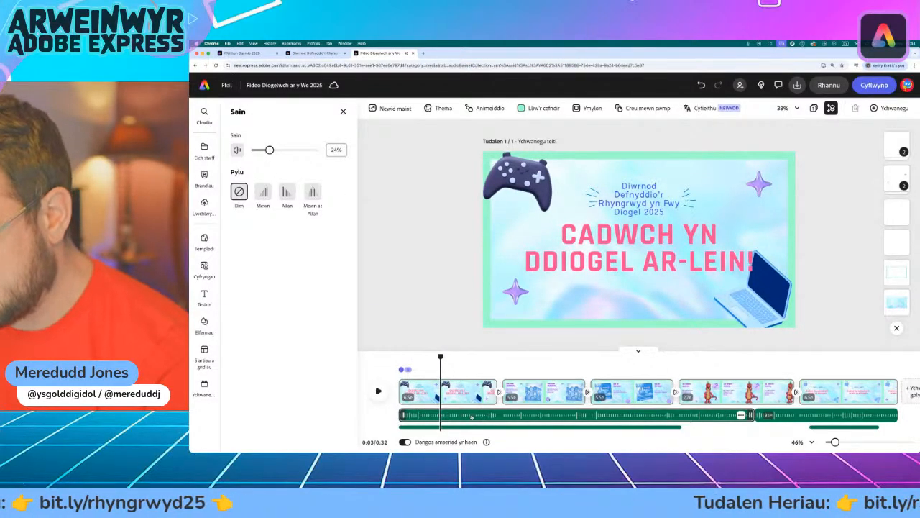
click(472, 416)
drag(270, 150, 266, 150)
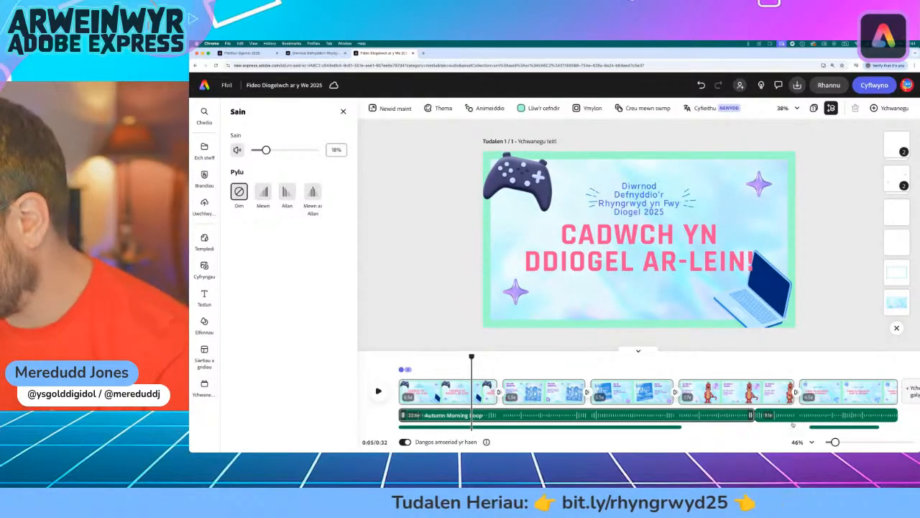
- Set the second Autumn Morning Loop clip's volume to 23% and play the whole video from the start
click(803, 417)
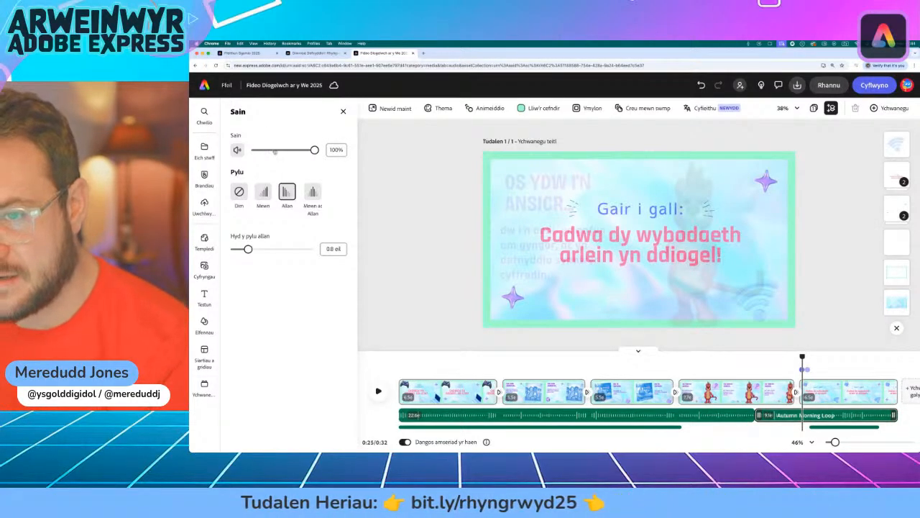
click(275, 150)
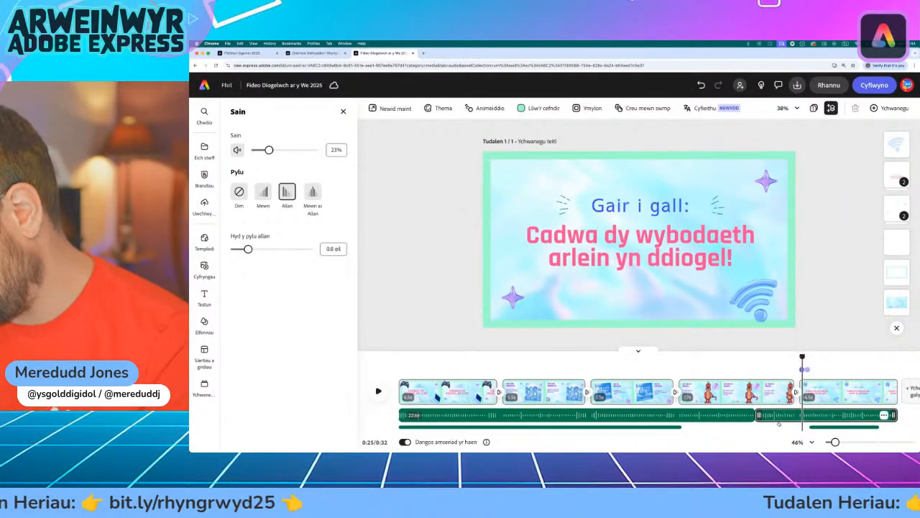
drag(801, 357, 359, 405)
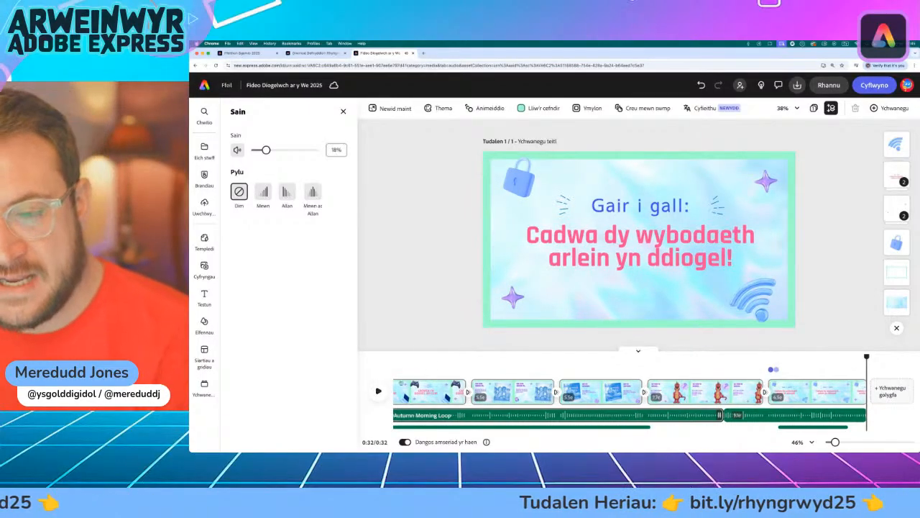
click(343, 110)
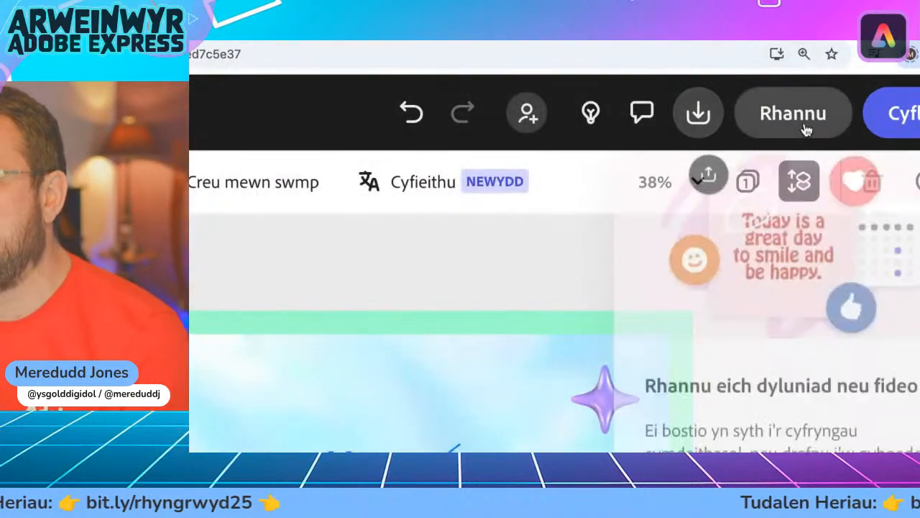
- Examine the download file formats and the sharing options for the finished video, leaving the settings as they are
click(716, 122)
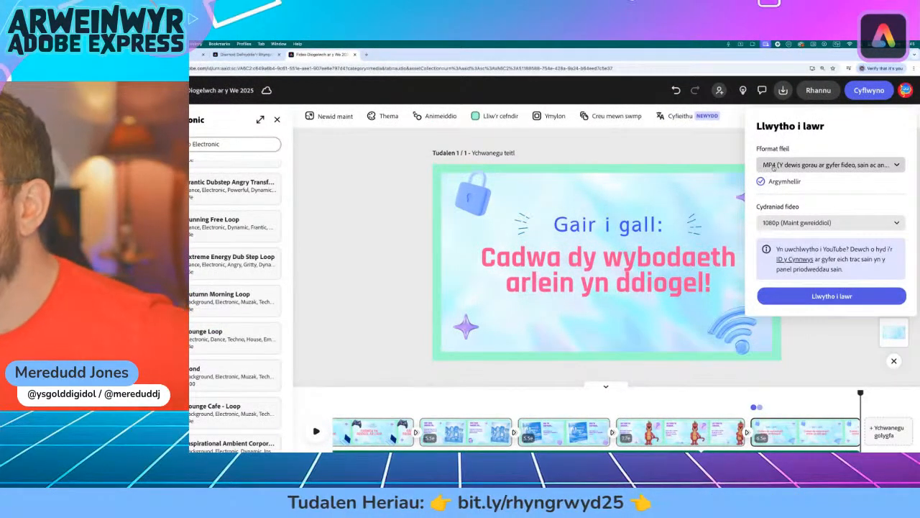
click(773, 166)
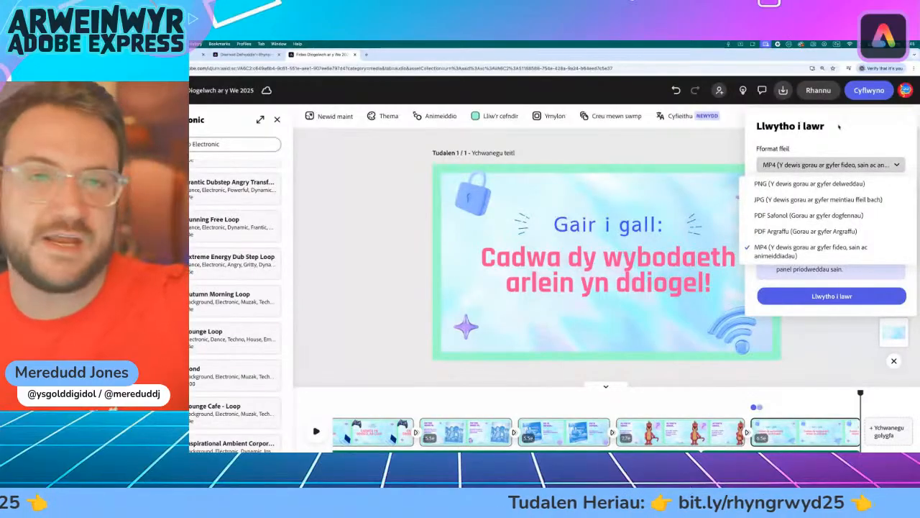
click(840, 126)
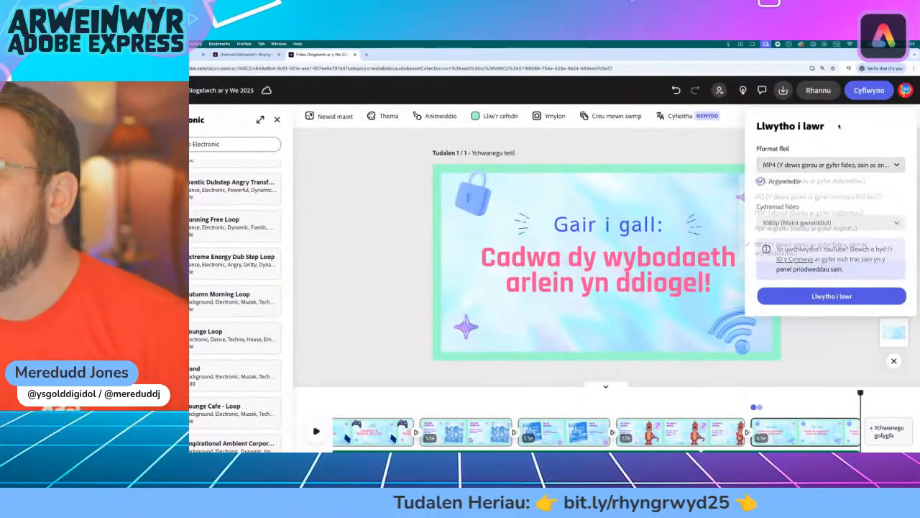
click(819, 94)
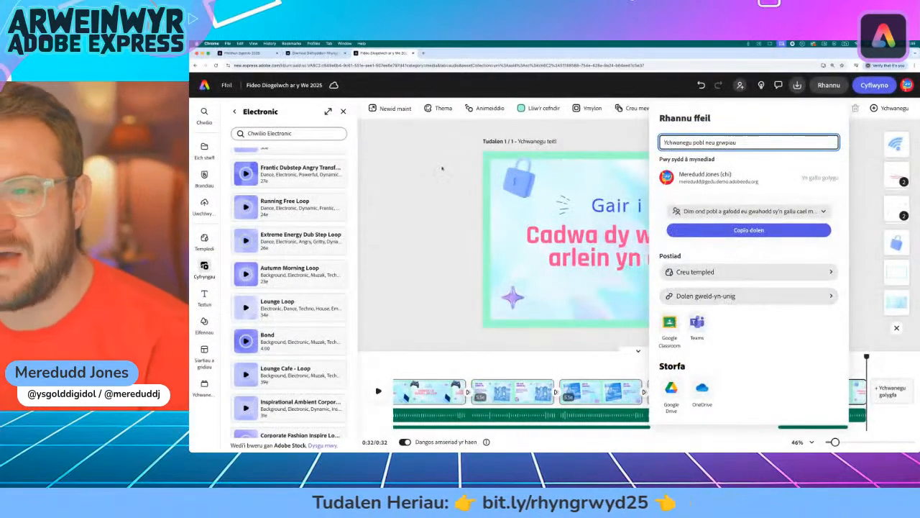
click(442, 168)
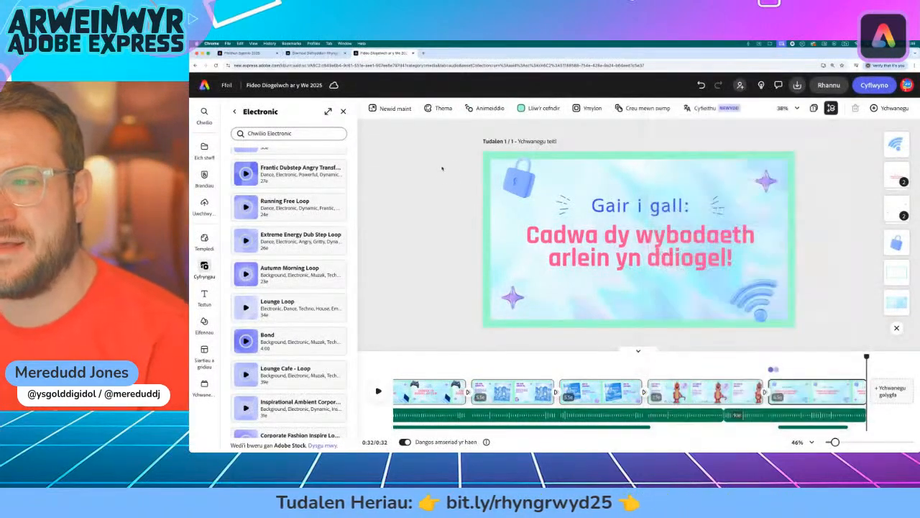